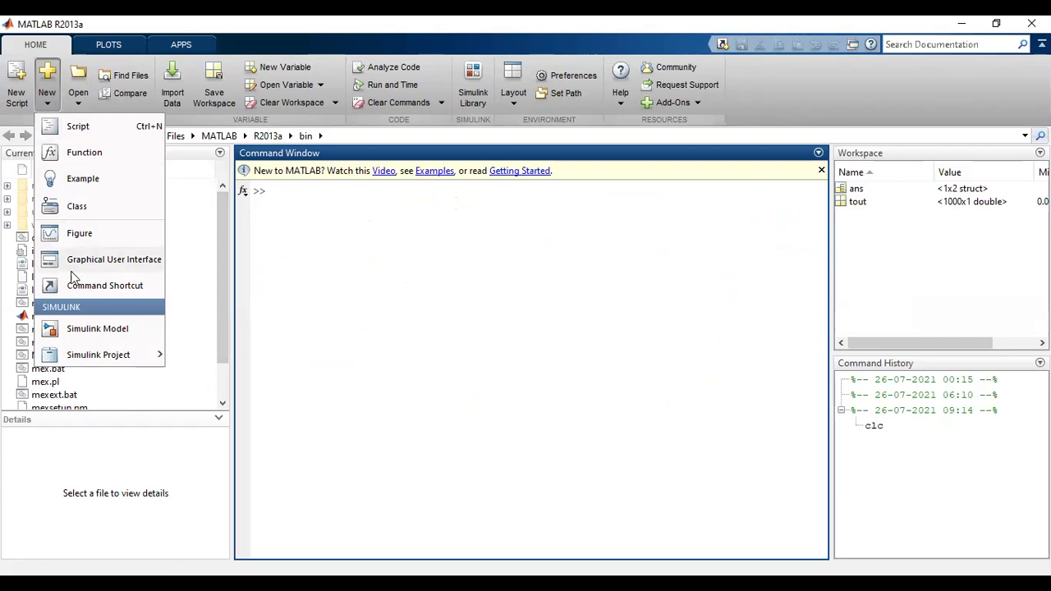
Step: Create a new blank Simulink model and restore MATLAB to a smaller, centred window
left_click(88, 329)
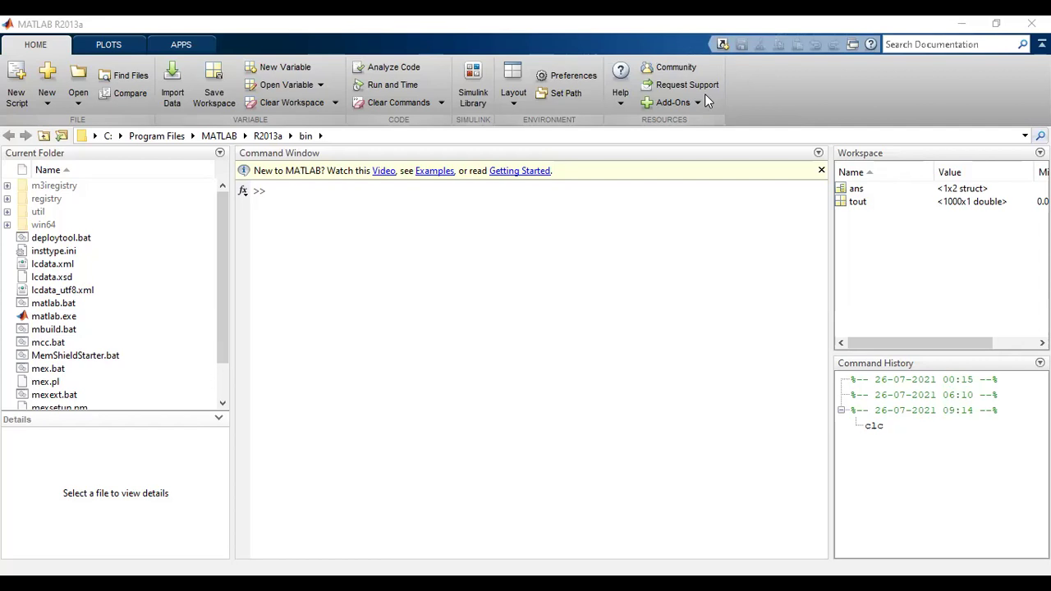
left_click(996, 24)
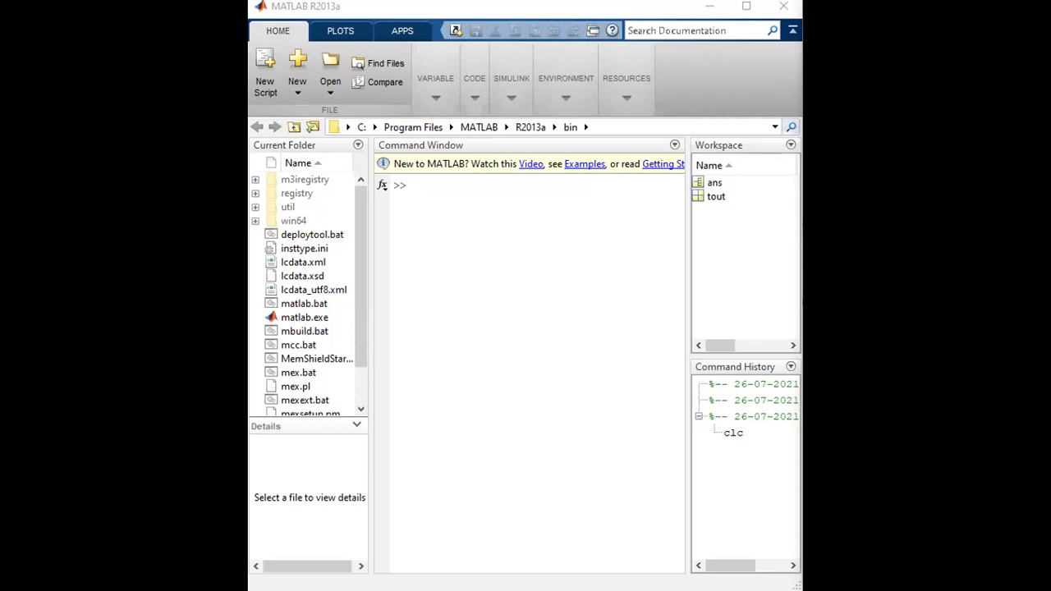
Step: Maximize the MATLAB window again and bring up the blank untitled1 model
left_click(413, 185)
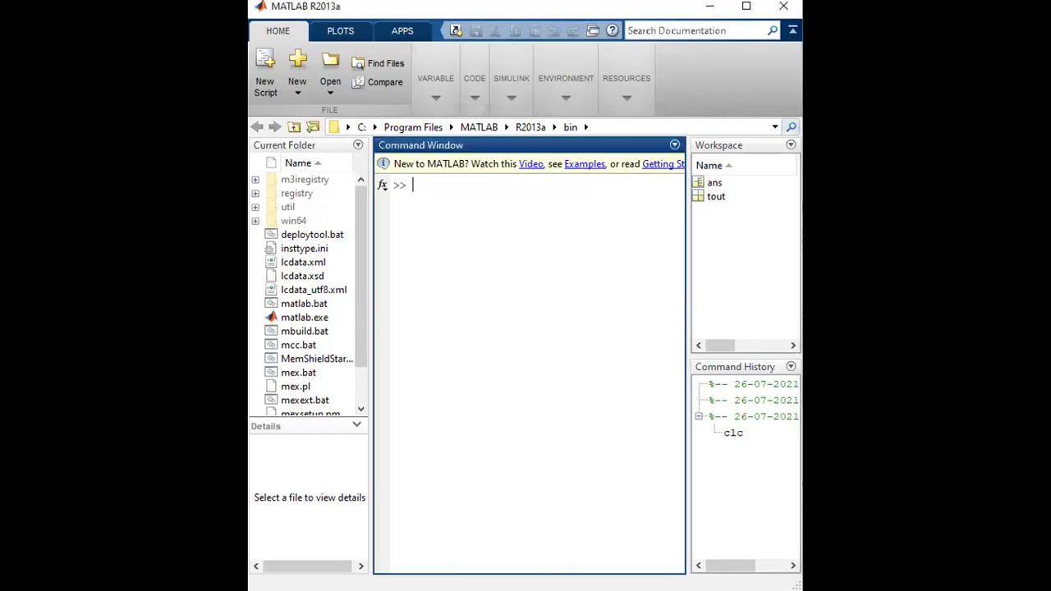
left_click(747, 7)
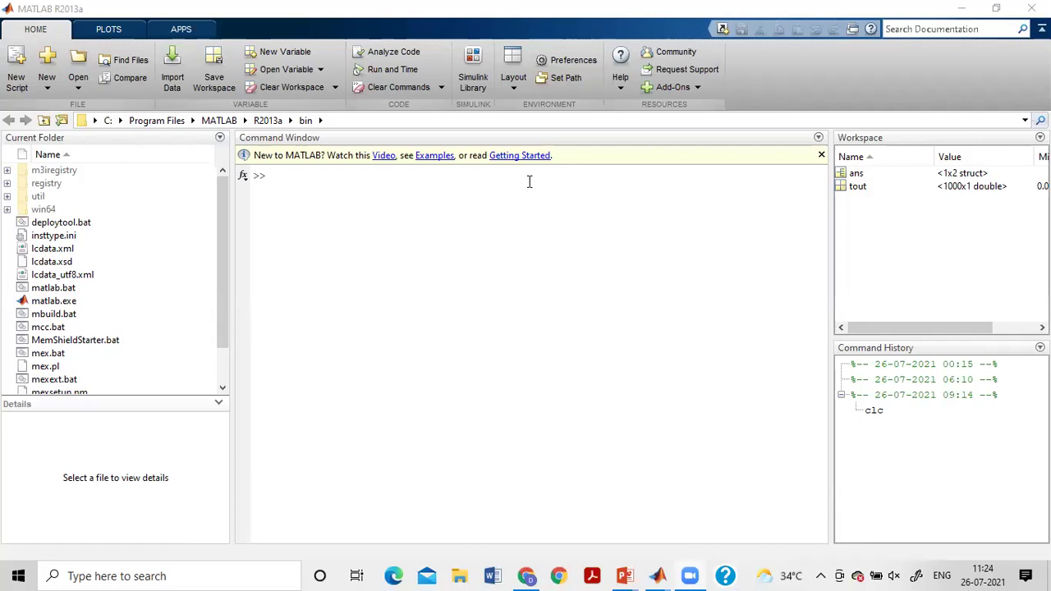
mouse_move(657, 576)
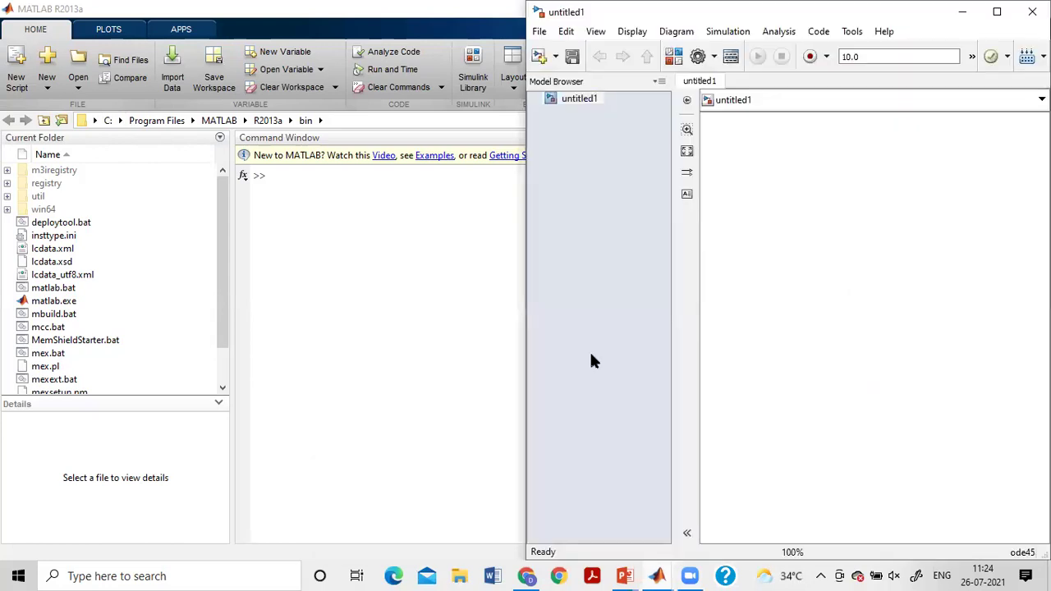
Step: Close the old untitled1 window and create a fresh blank Simulink model
left_click(657, 575)
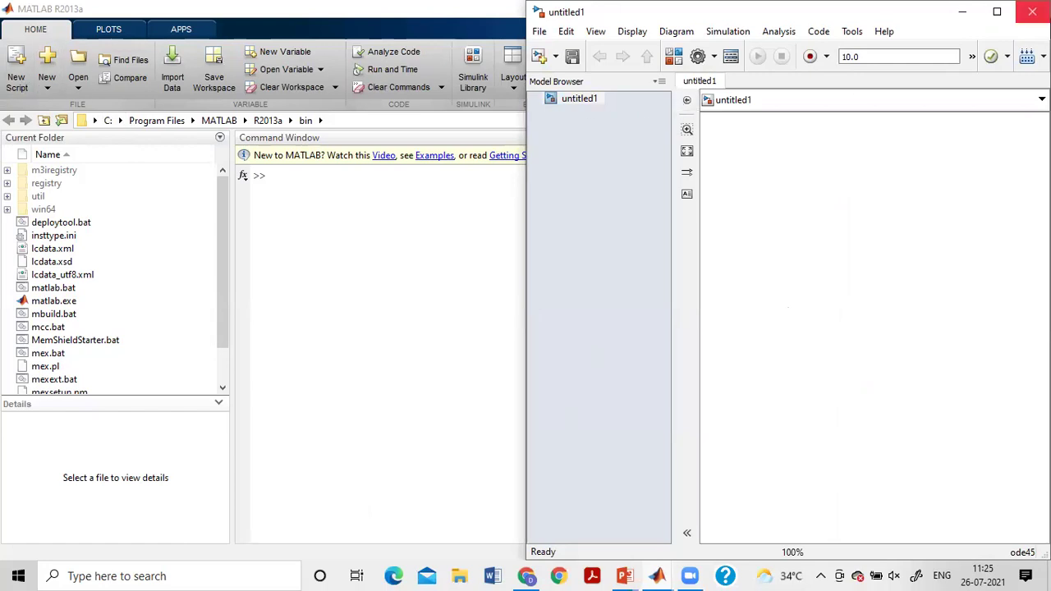
left_click(1032, 12)
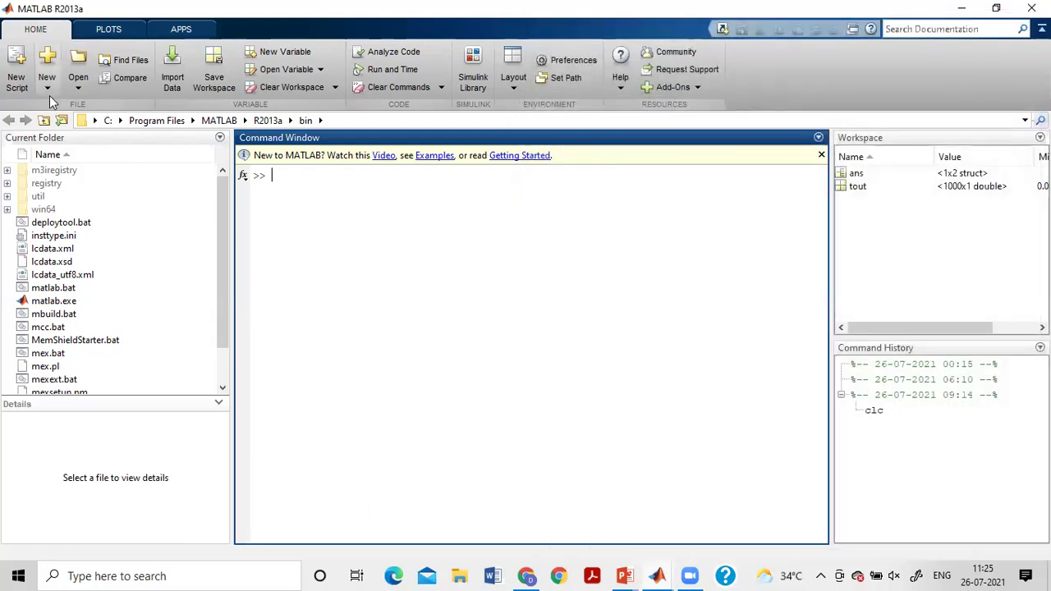
left_click(49, 90)
left_click(94, 313)
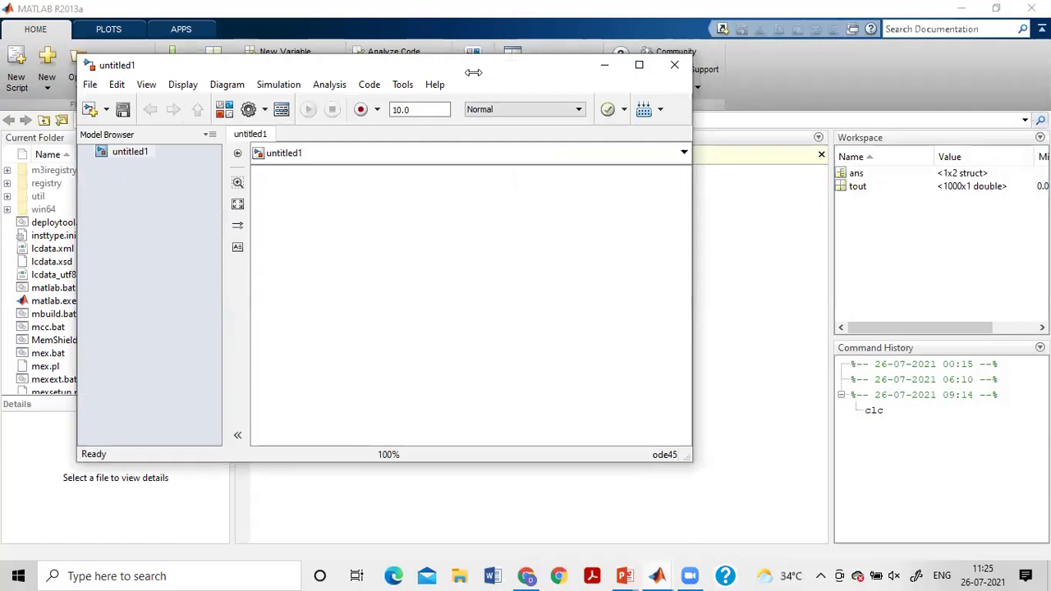
Step: Snap the model to the right half and MATLAB to the left half of the screen
key("super+Right")
left_click(132, 166)
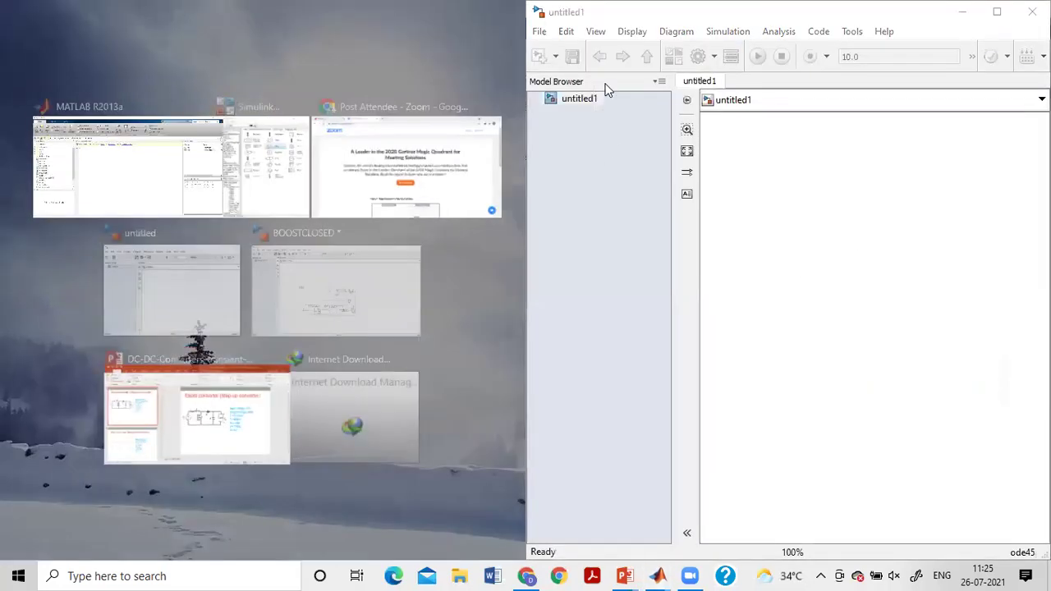
left_click(772, 186)
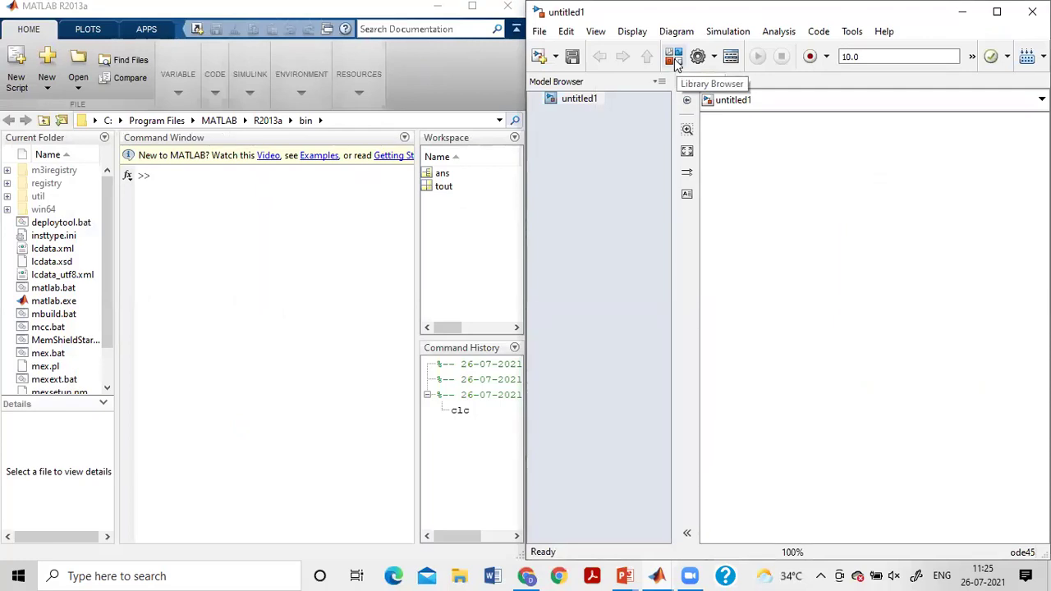
Step: Open the Library Browser at Simscape > SimPowerSystems > Power Electronics
left_click(676, 63)
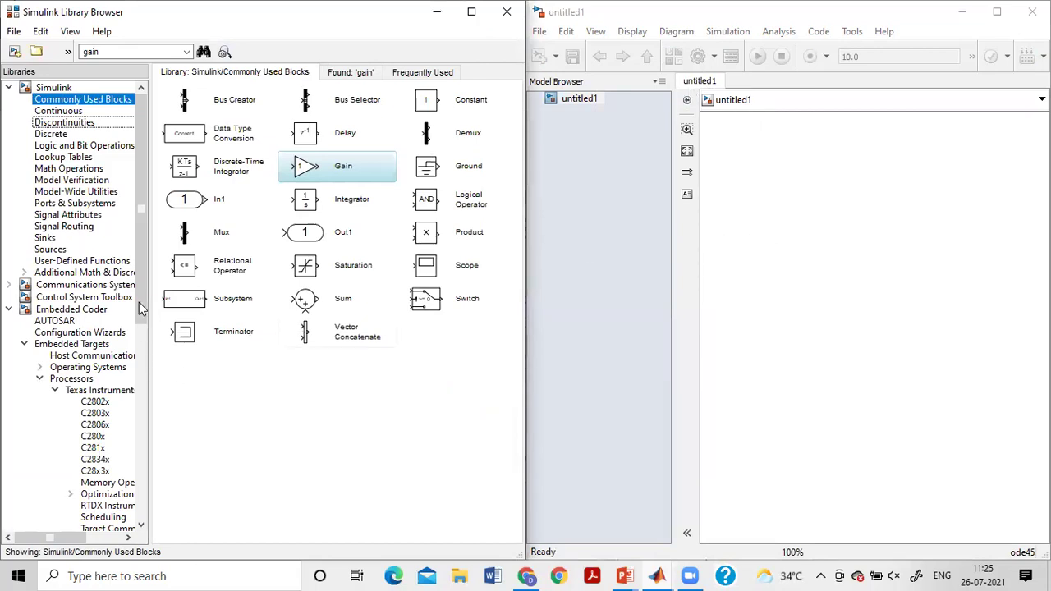
scroll(136, 394, "down", 7)
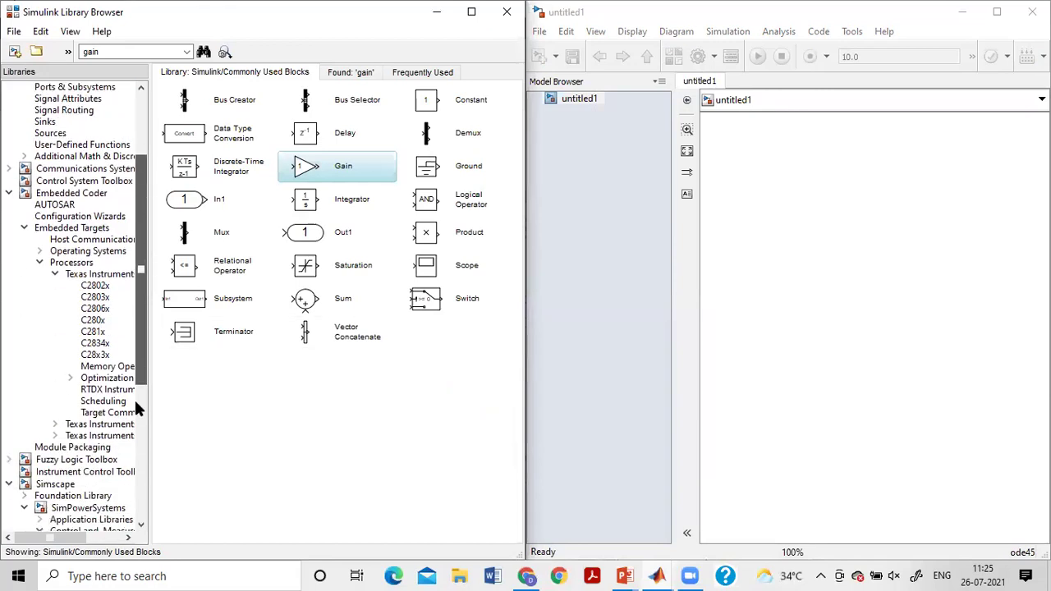
scroll(136, 468, "down", 2)
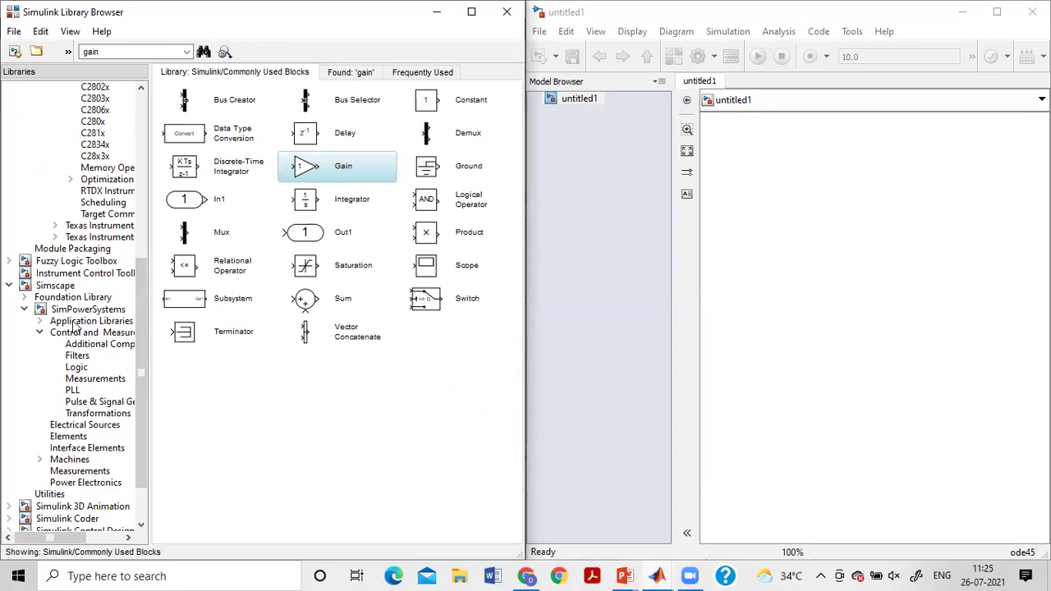
left_click(91, 483)
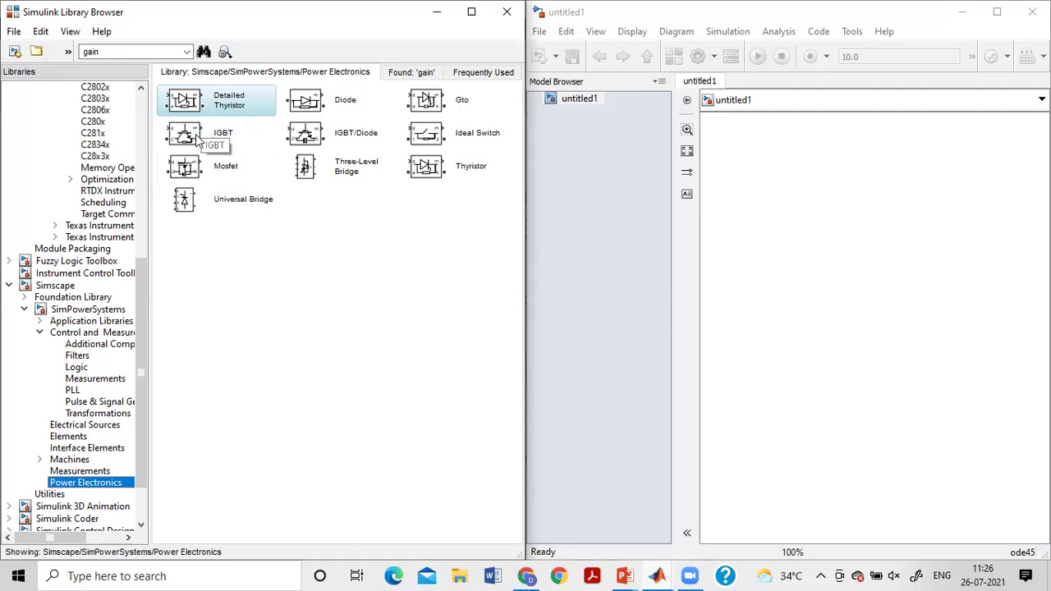
Step: Place a Mosfet block from Power Electronics on the right side of the untitled1 canvas
left_click(217, 174)
left_click_drag(217, 174, 795, 256)
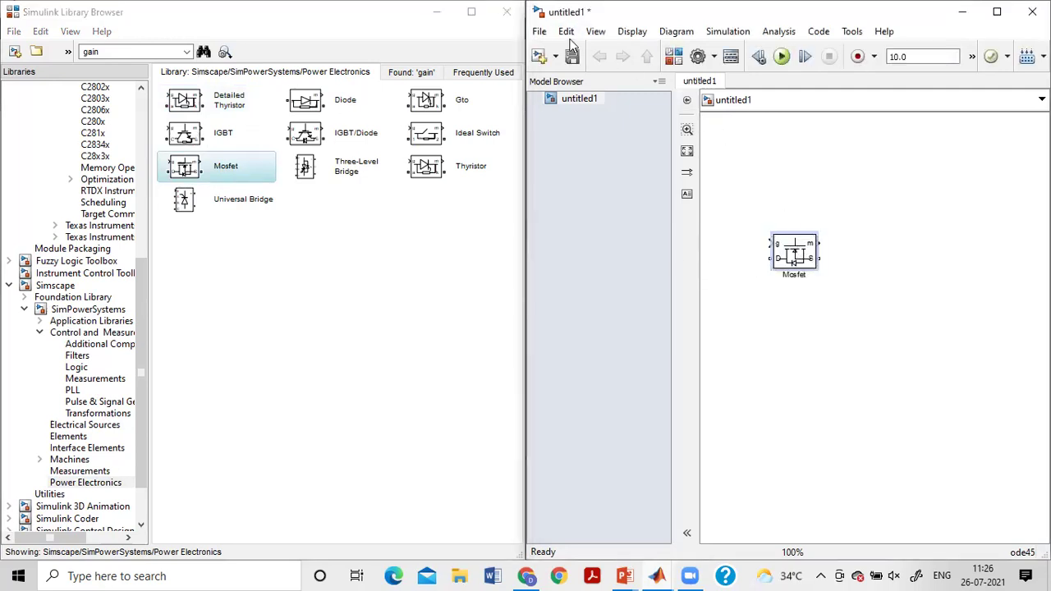
left_click(809, 258)
left_click_drag(796, 257, 888, 244)
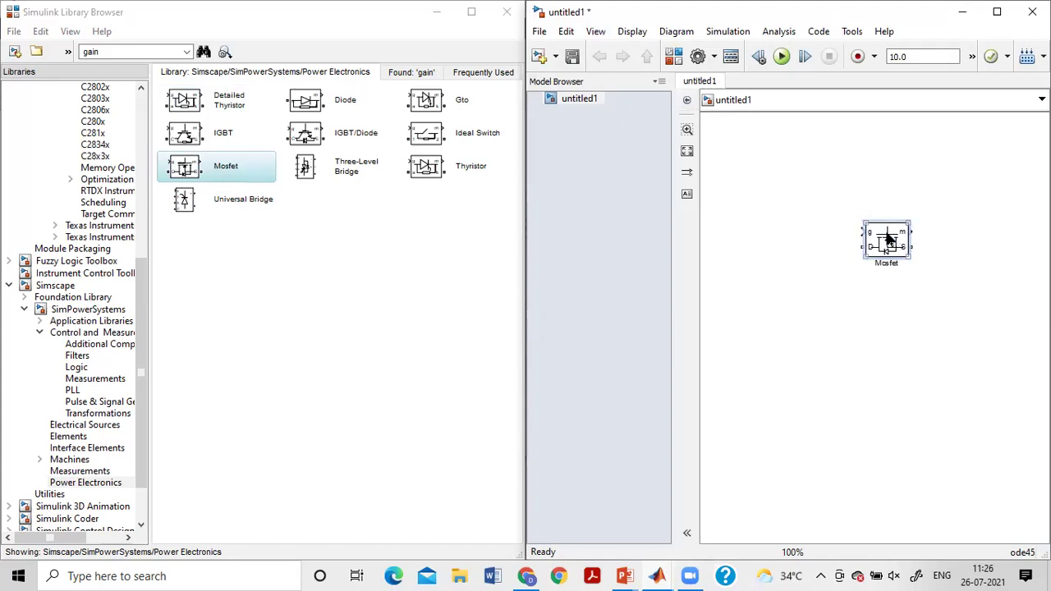
right_click(215, 169)
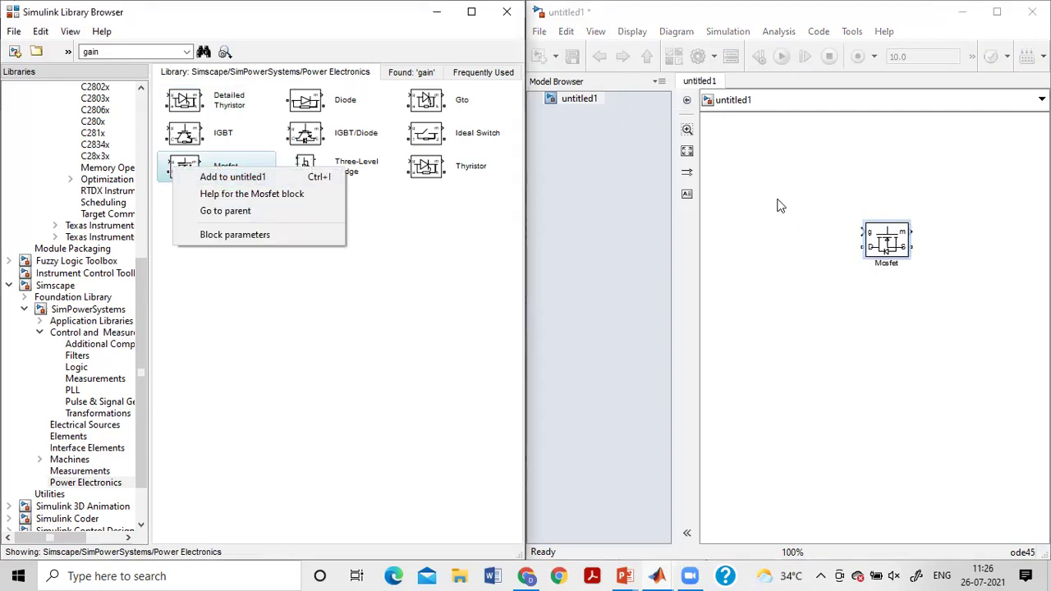
left_click(569, 62)
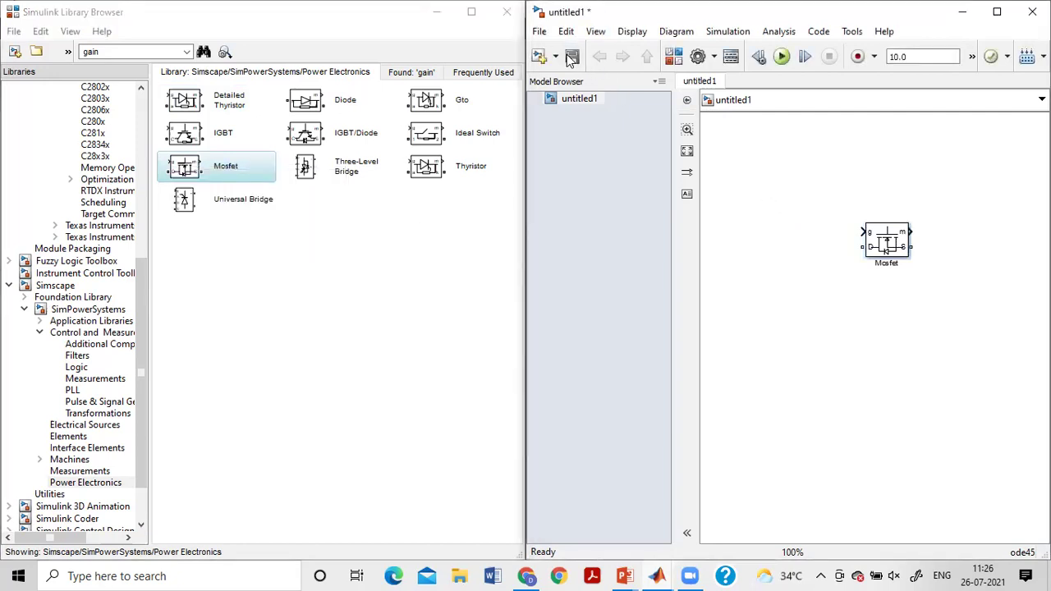
Step: Save the model to the Desktop as BOOSTCONV.slx
left_click(570, 56)
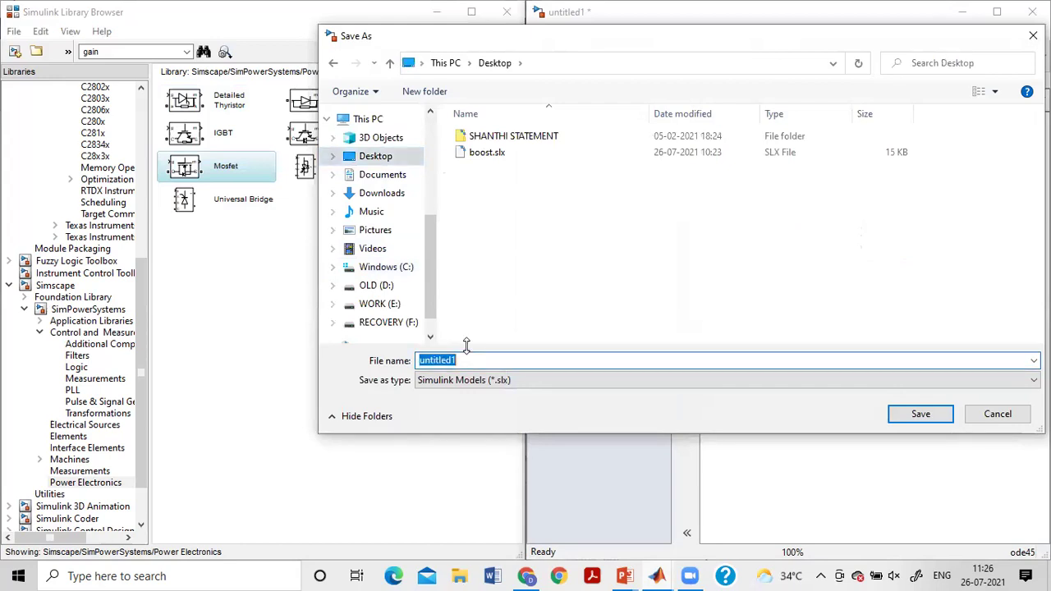
type("BO")
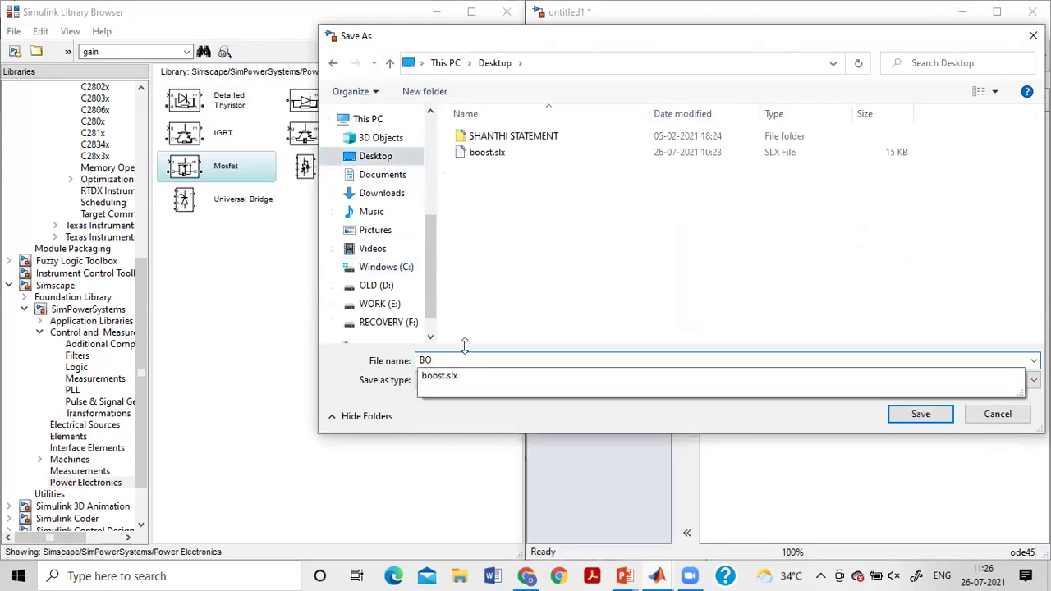
type("ss")
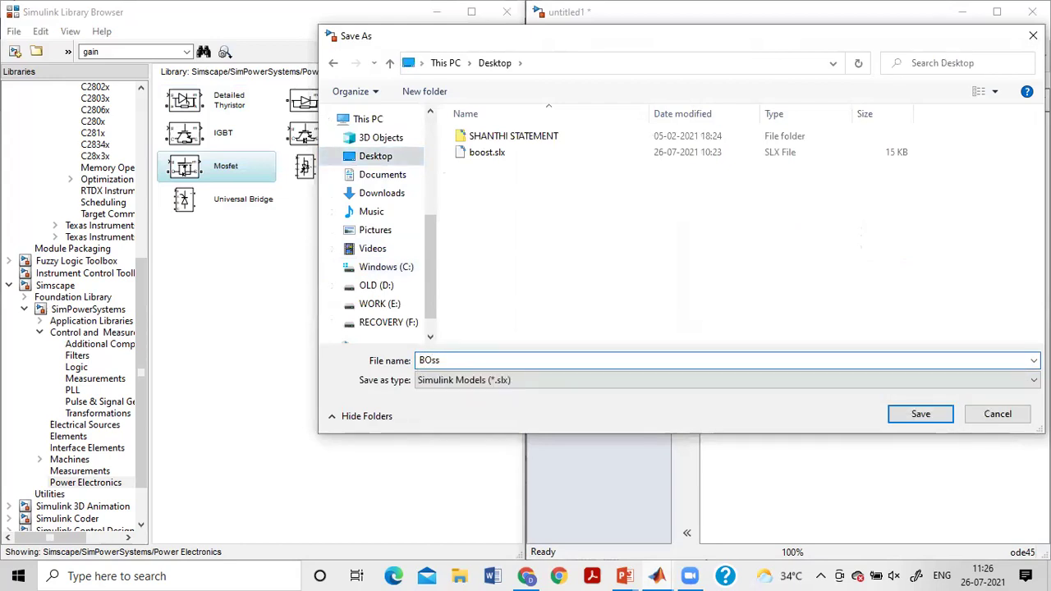
key("BackSpace")
key("BackSpace")
type("OST")
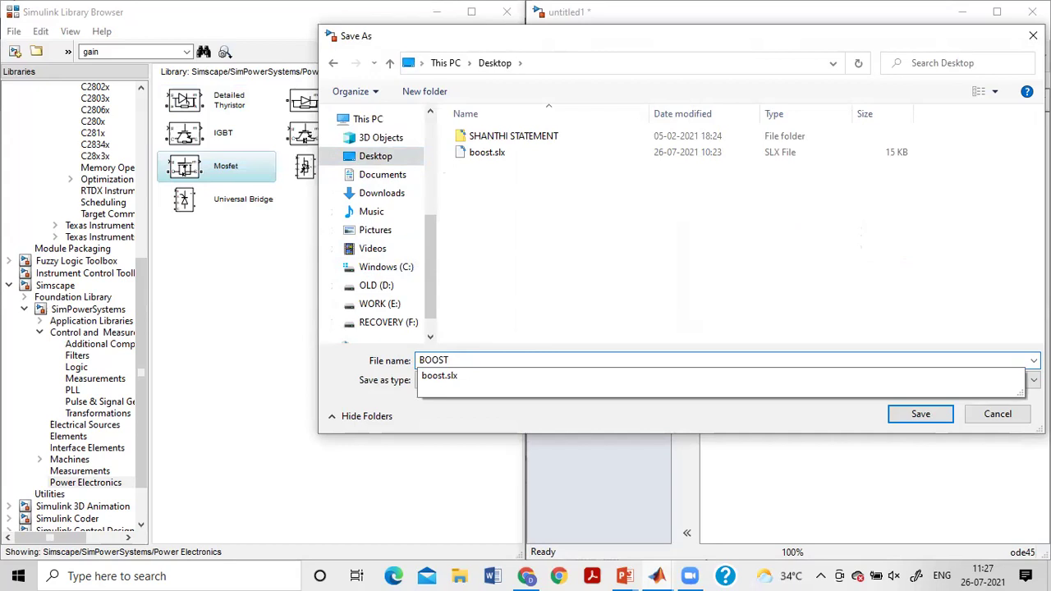
type("CONV")
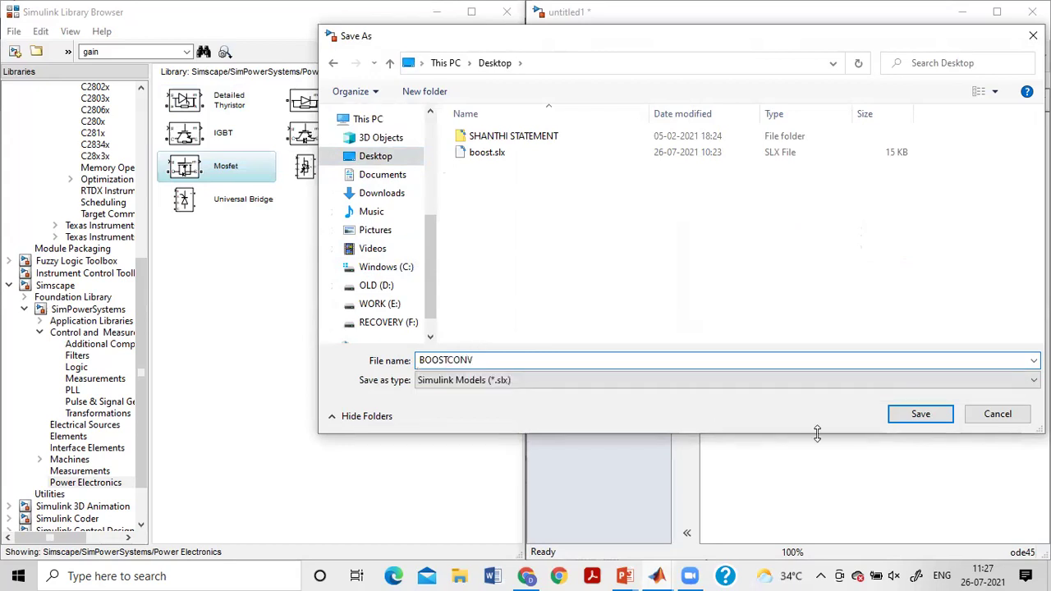
left_click(906, 414)
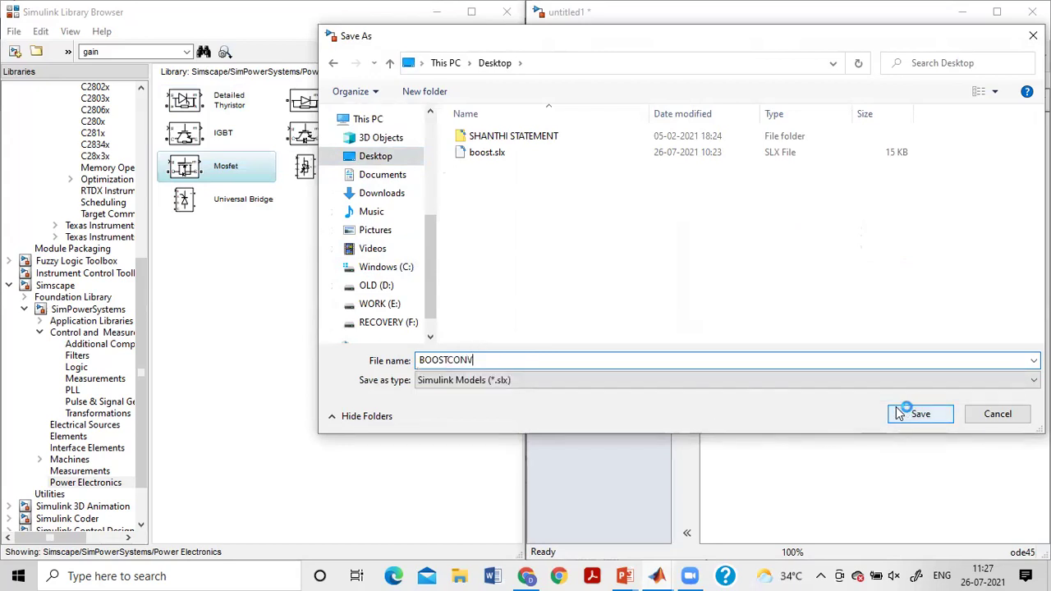
Step: Add a Diode block to BOOSTCONV and position it up and right of the Mosfet
right_click(184, 167)
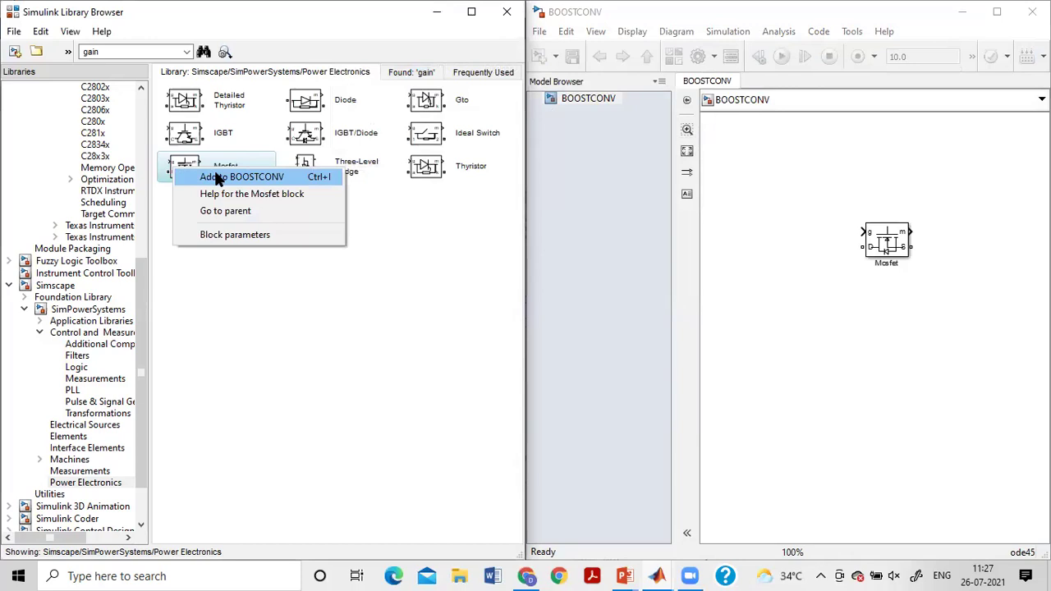
left_click(325, 255)
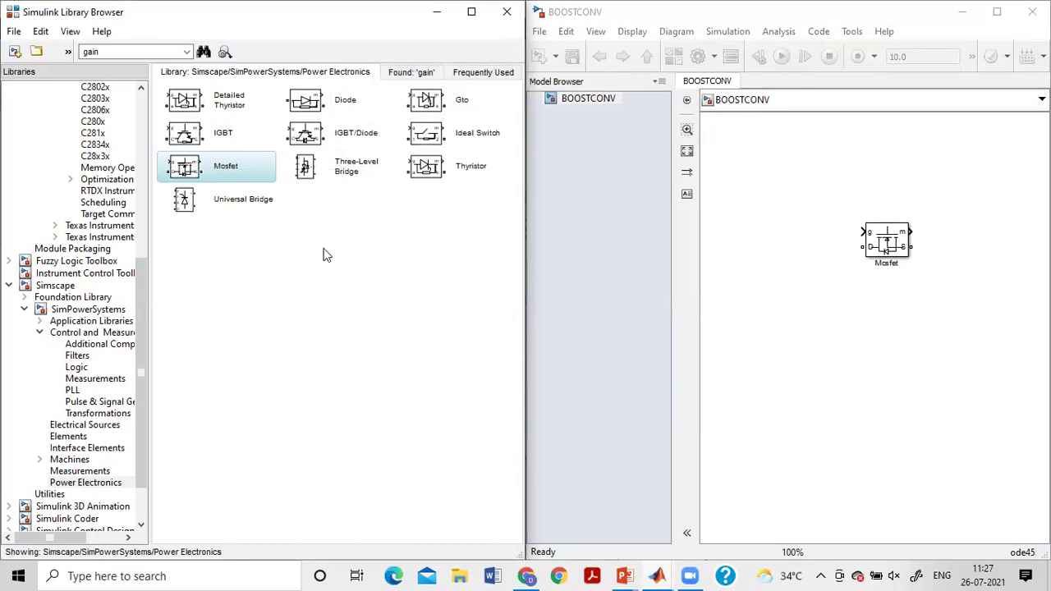
right_click(326, 96)
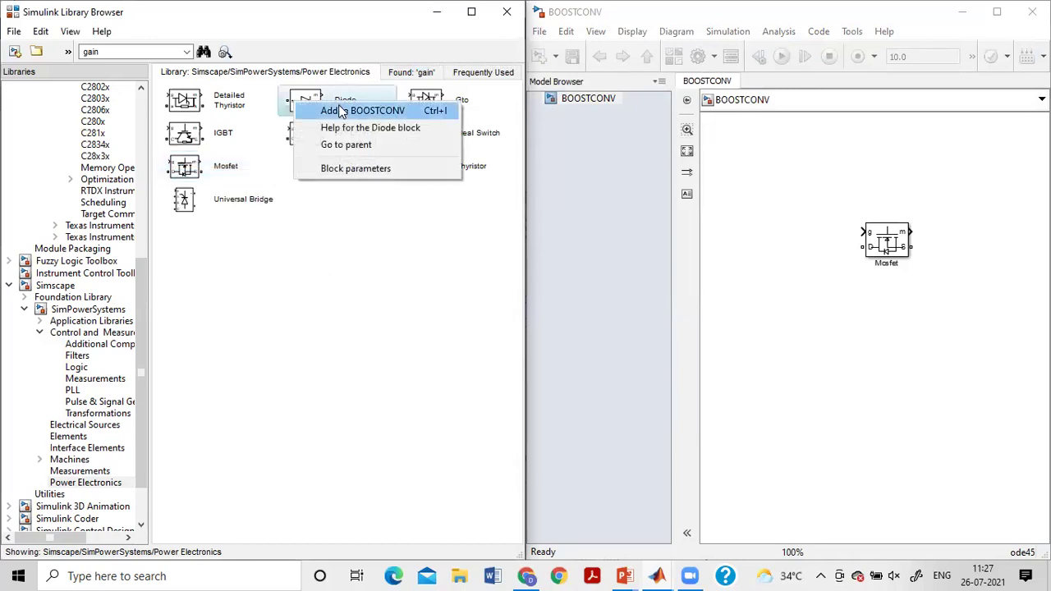
left_click(349, 112)
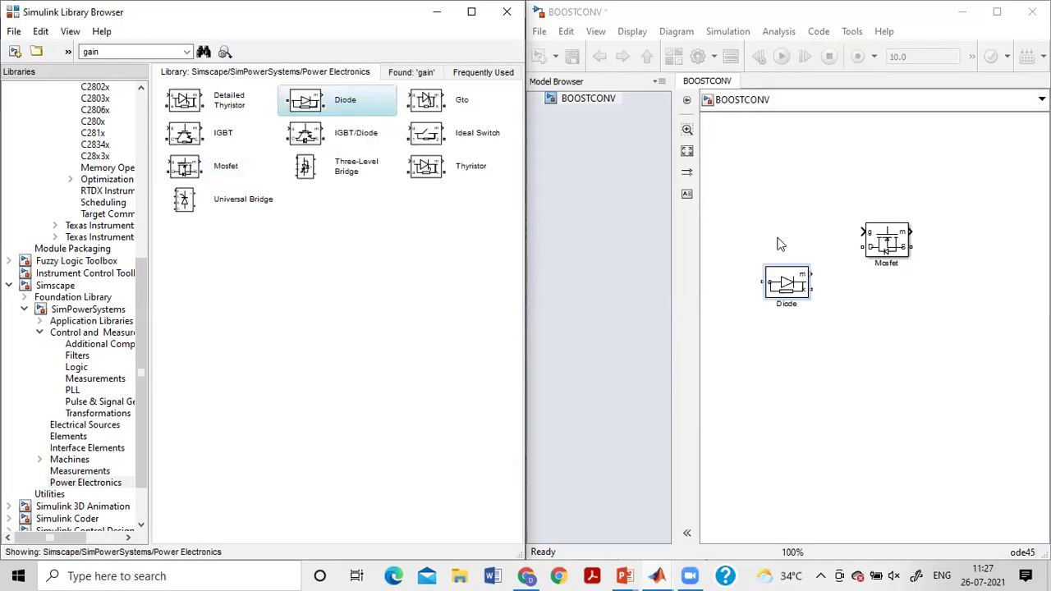
left_click_drag(793, 280, 968, 215)
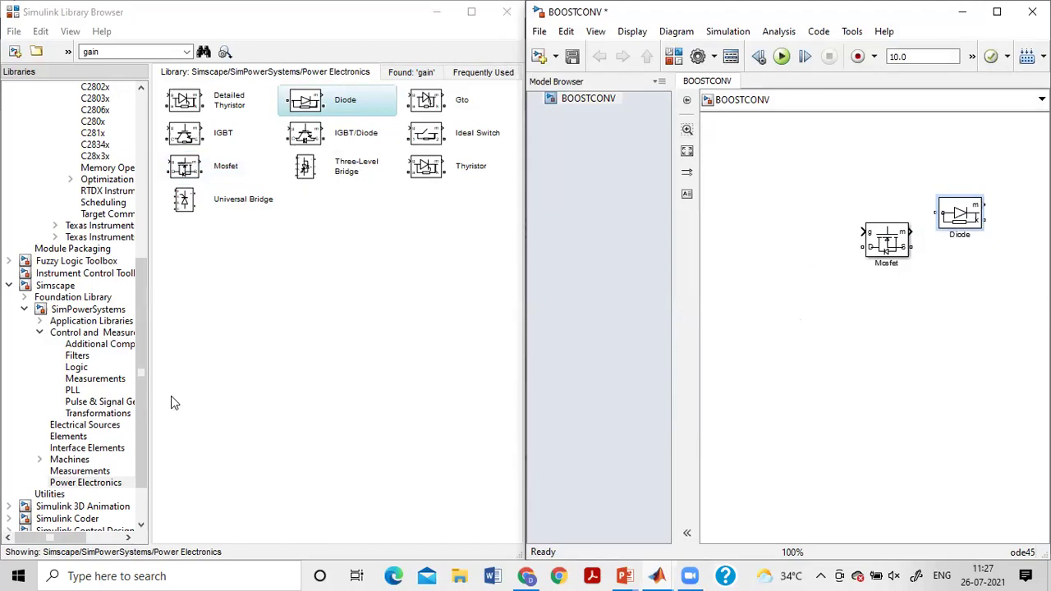
Step: Drag Current Measurement and Voltage Measurement blocks from Measurements above the Mosfet and Diode
left_click(78, 472)
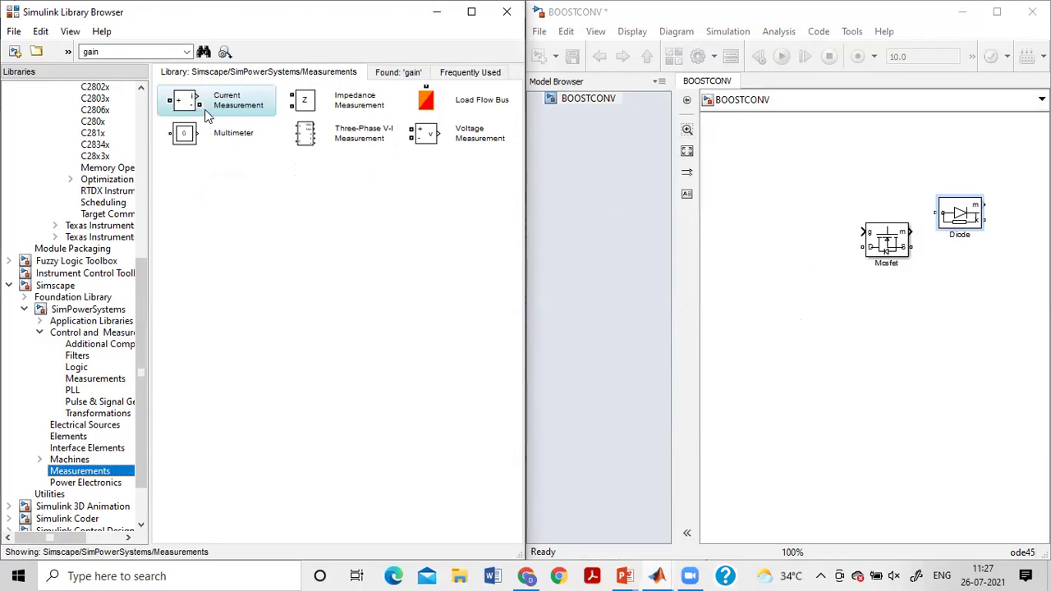
left_click_drag(214, 111, 825, 172)
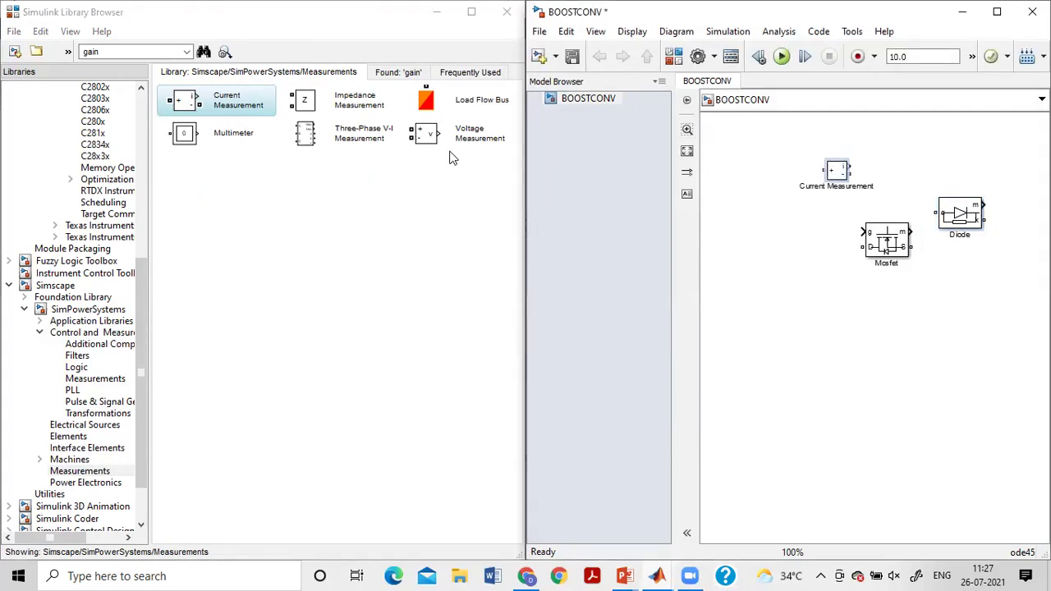
left_click_drag(431, 138, 941, 156)
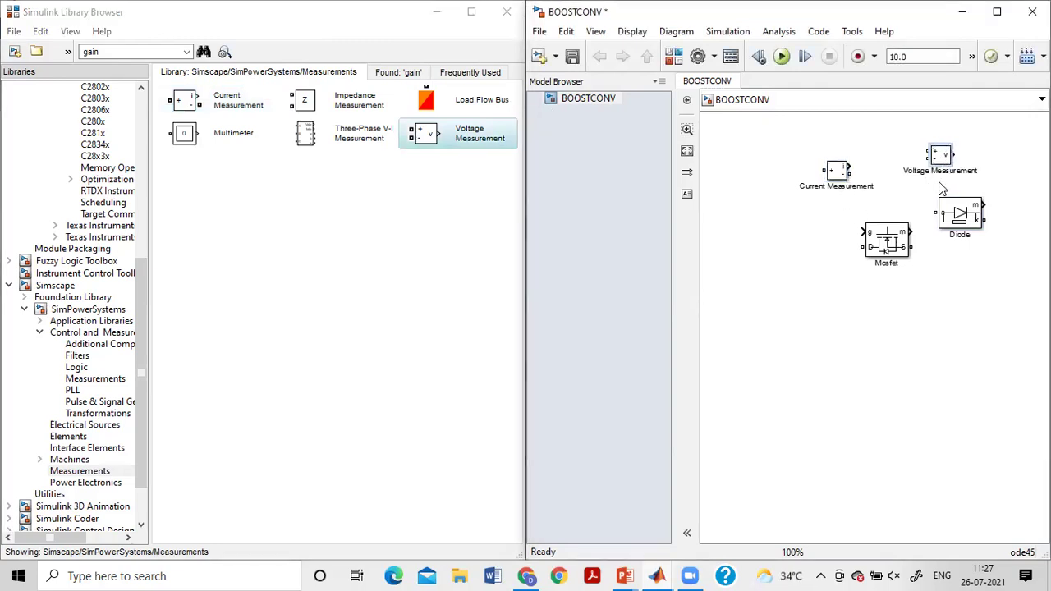
left_click(70, 441)
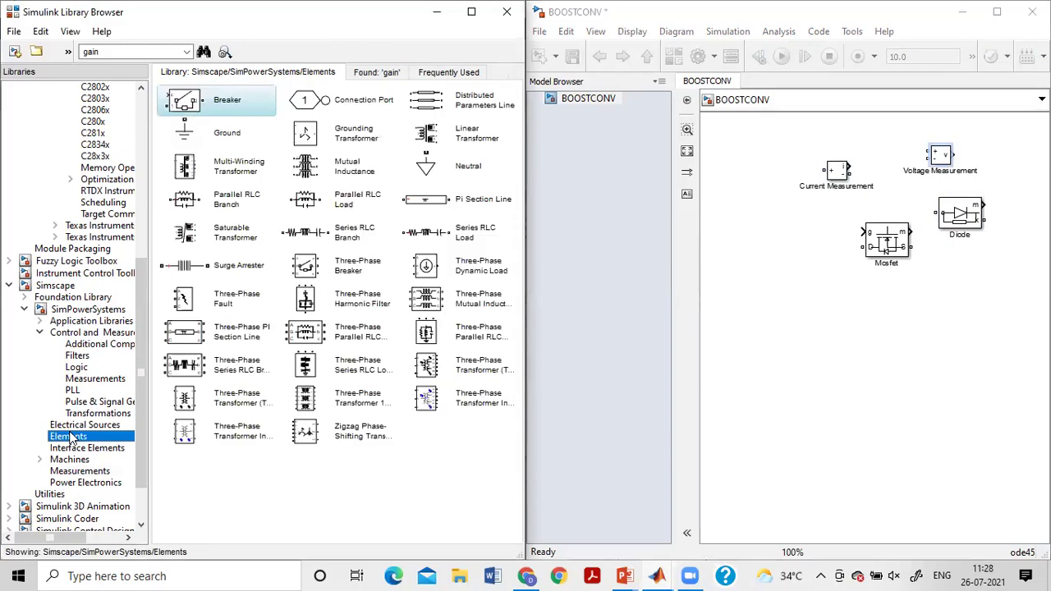
Step: Place a Series RLC Branch block from Elements to the left of the Mosfet
left_click(340, 239)
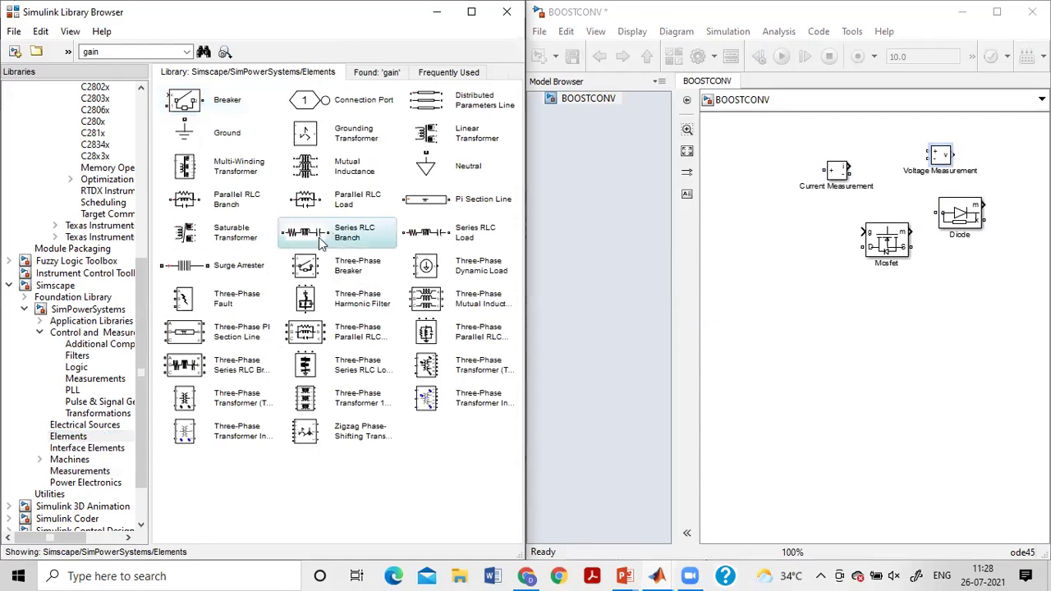
left_click(69, 438)
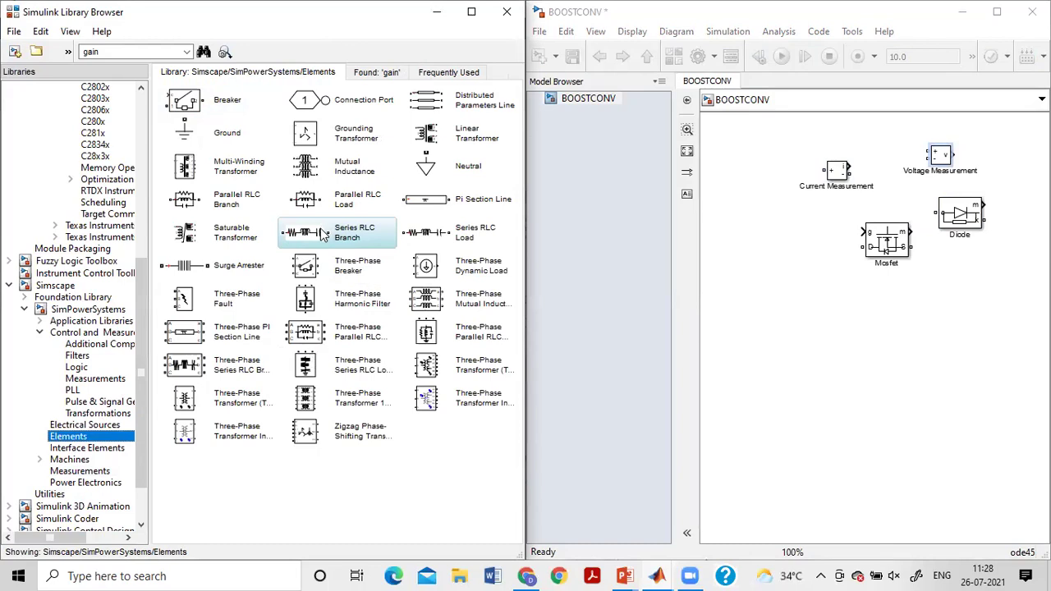
left_click_drag(322, 234, 793, 240)
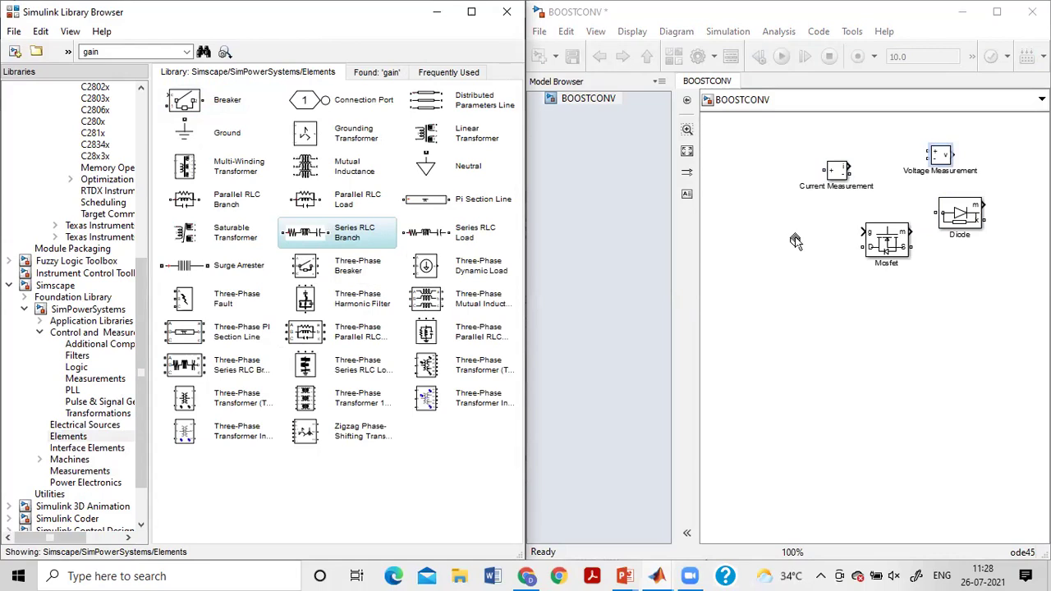
left_click_drag(795, 236, 796, 236)
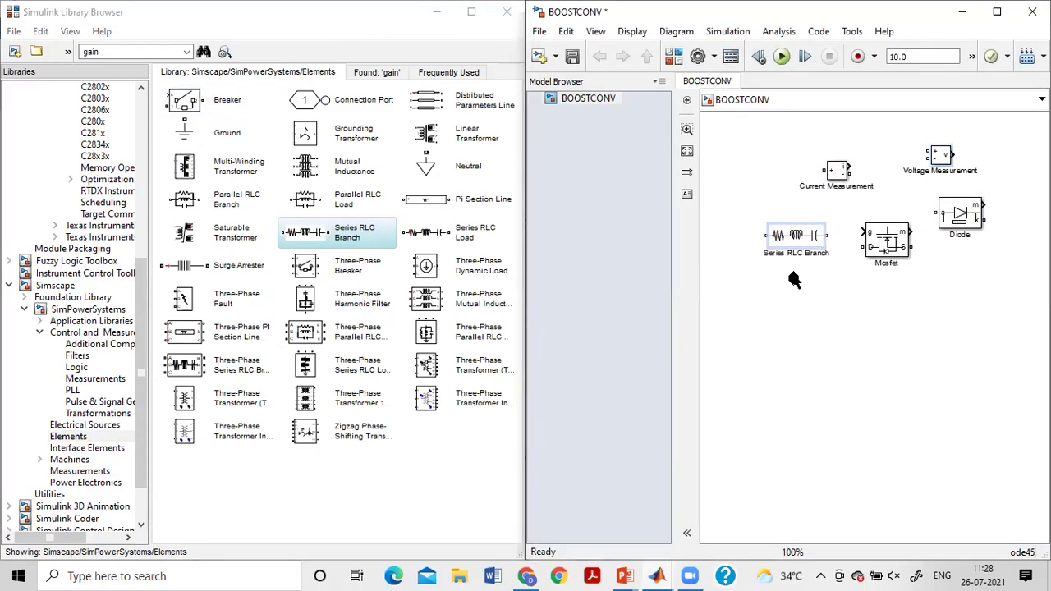
left_click(801, 239)
Step: Add a DC Voltage Source and arrange the Series RLC Branch, Mosfet and Diode around it
left_click(87, 425)
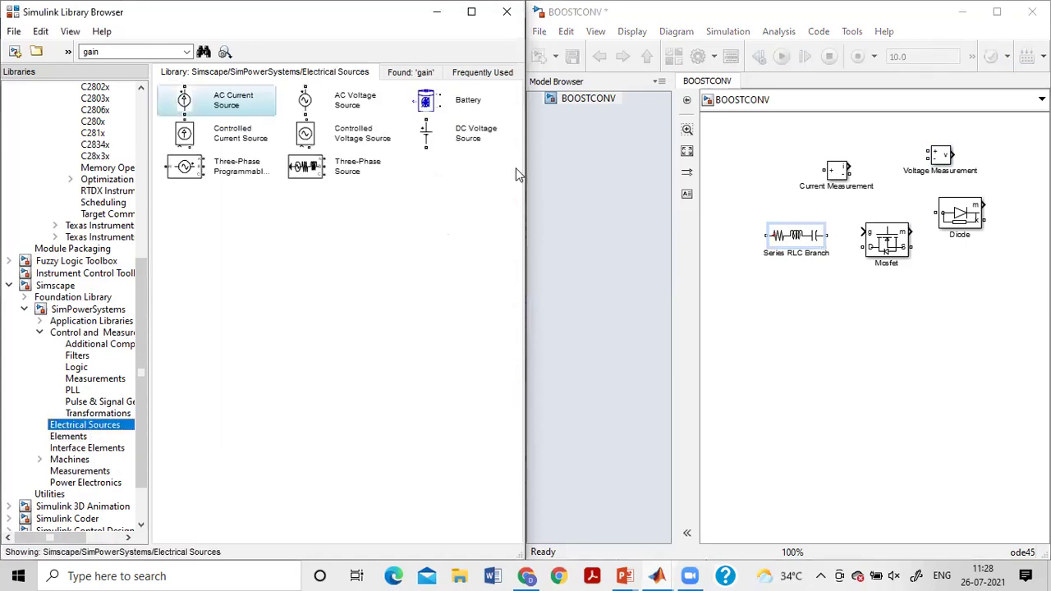
left_click_drag(455, 136, 786, 304)
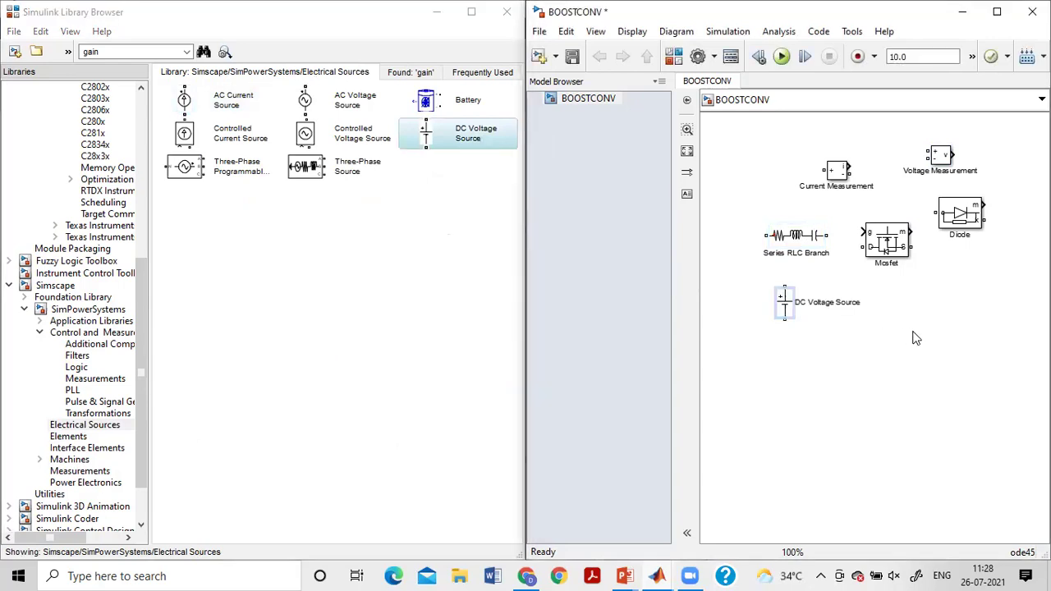
left_click(803, 245)
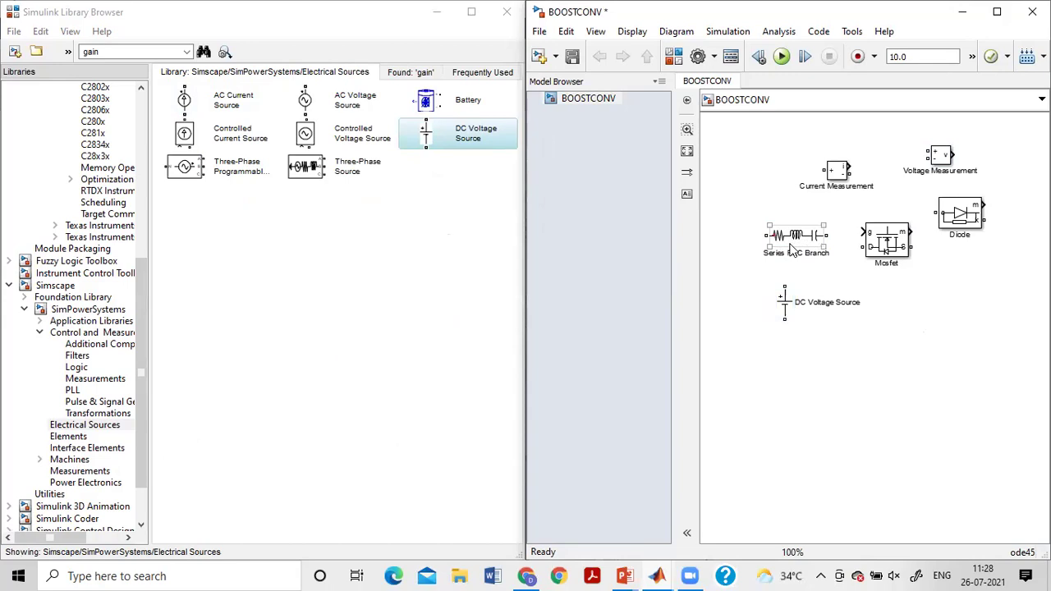
left_click(796, 403)
left_click_drag(800, 240, 857, 286)
left_click_drag(887, 247, 902, 337)
left_click_drag(954, 218, 955, 283)
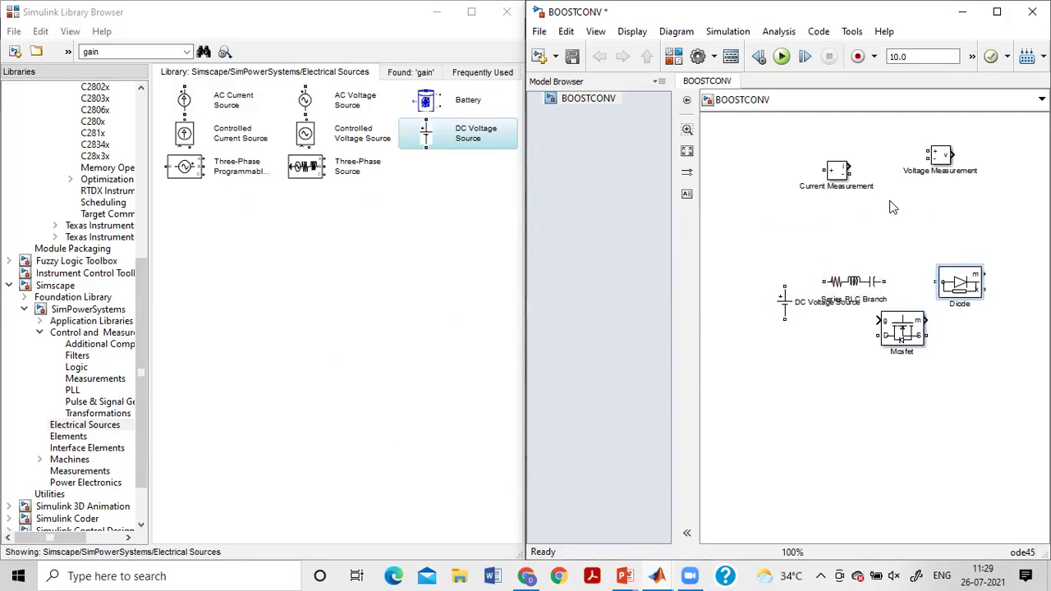
Step: Copy the Series RLC Branch to the right of the Mosfet and open its parameters dialog
left_click_drag(856, 281, 986, 323)
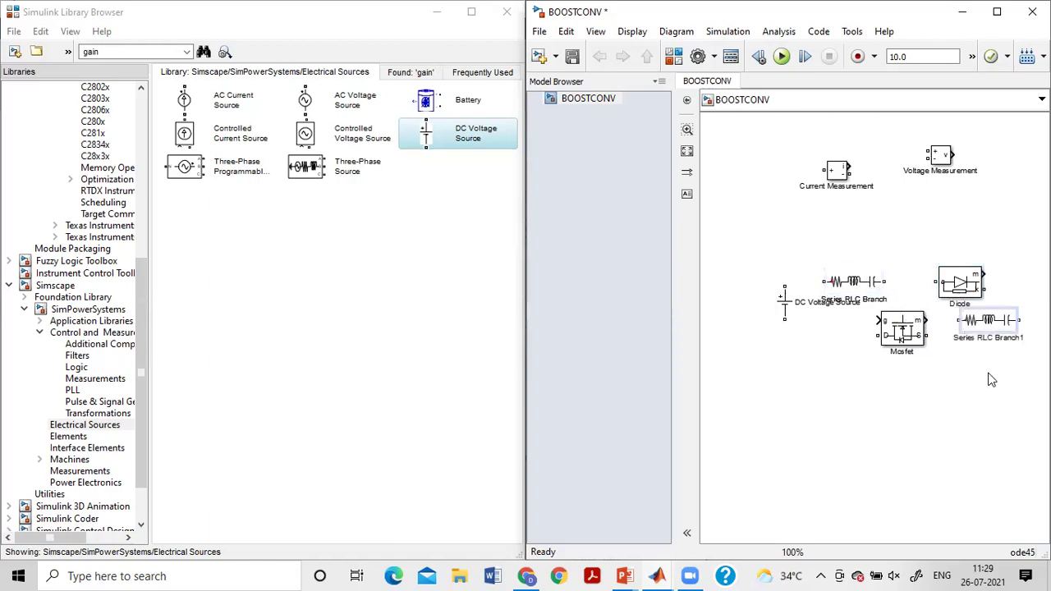
key("ctrl+z")
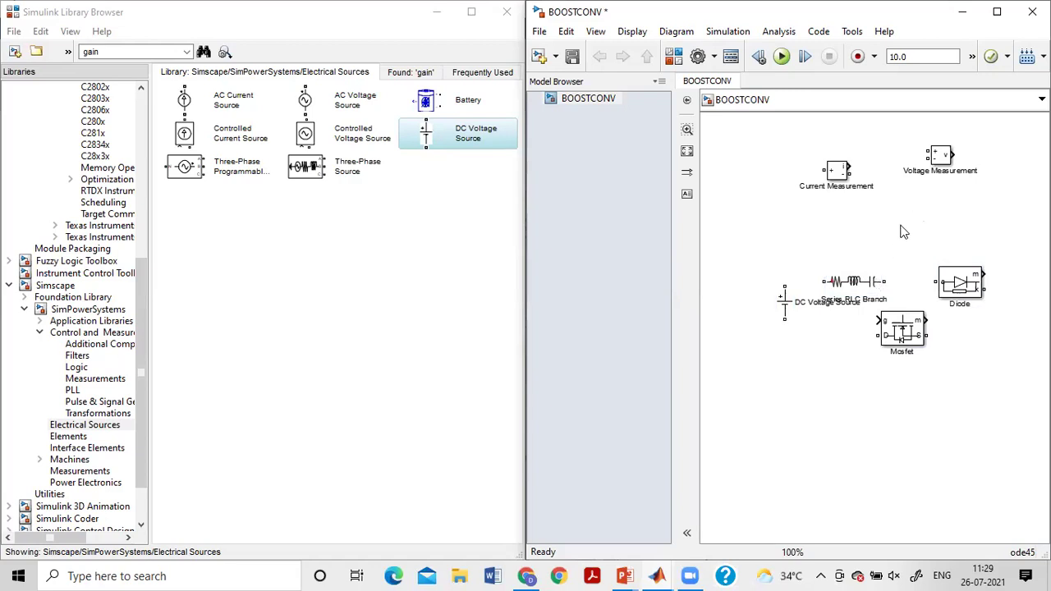
left_click_drag(854, 282, 996, 389)
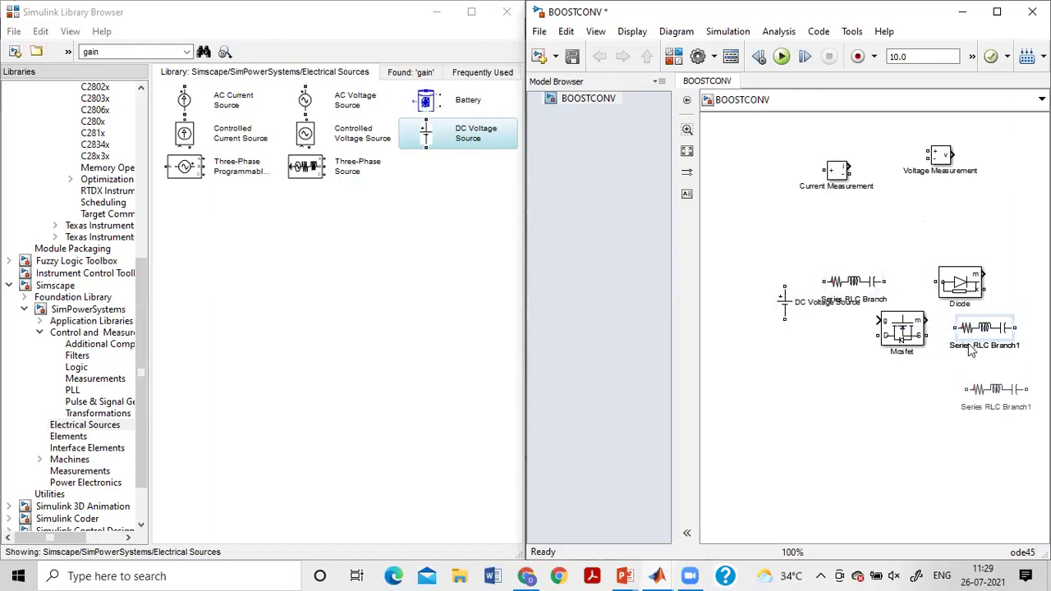
double_click(882, 289)
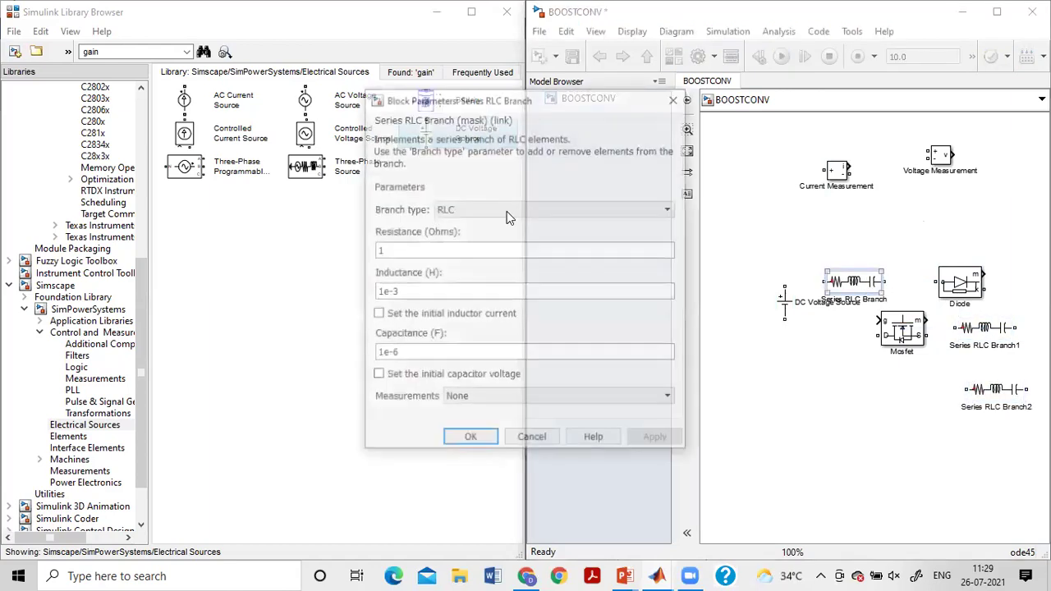
Step: Set Series RLC Branch's branch type to L, making it an inductor
key("l")
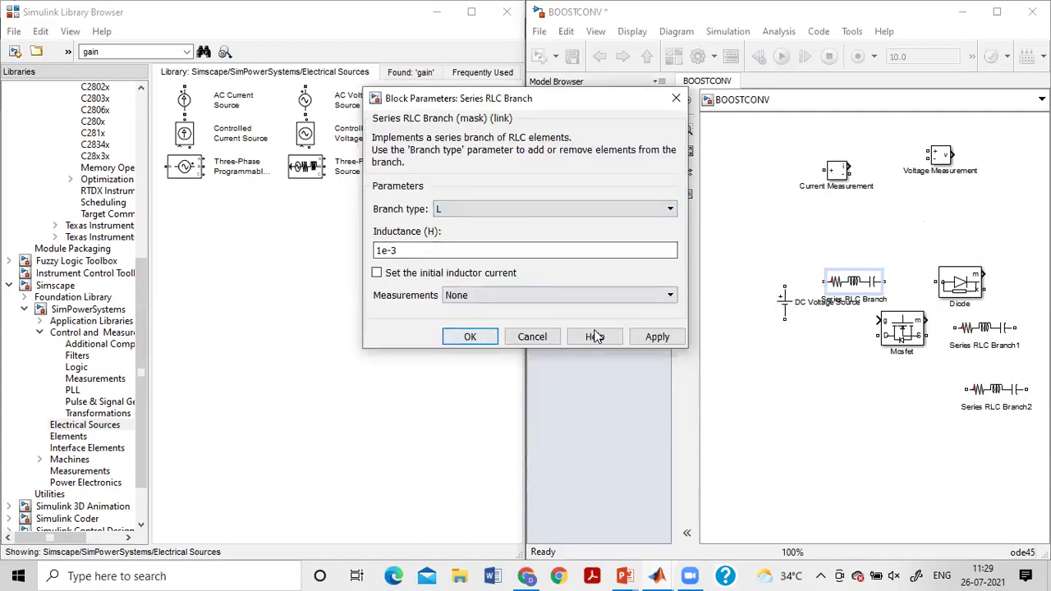
left_click(653, 337)
left_click(470, 337)
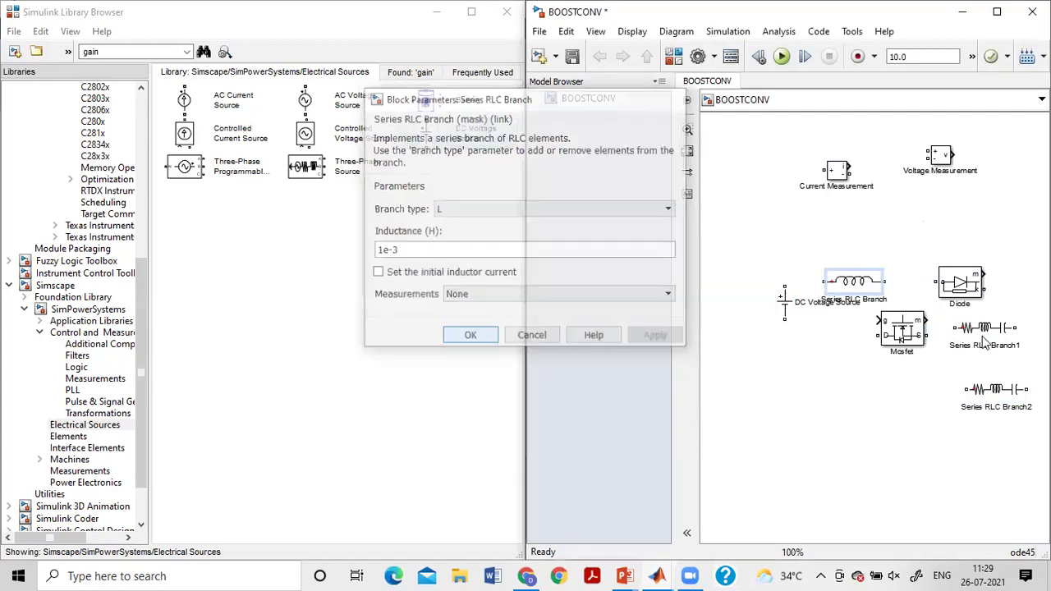
Step: Change Series RLC Branch1's branch type to C so it is a capacitor
double_click(977, 328)
left_click(493, 209)
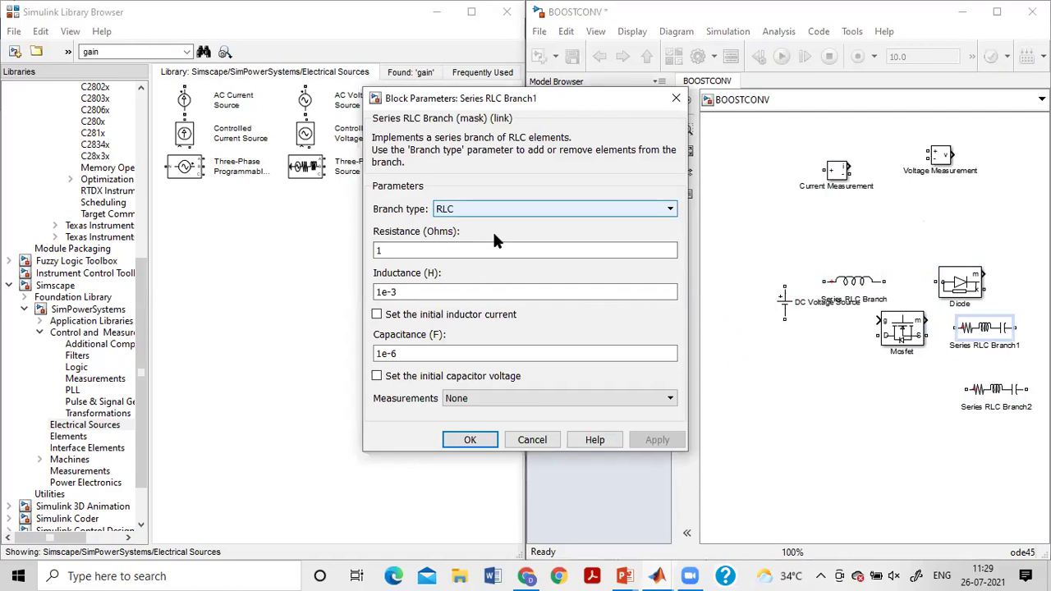
left_click(459, 255)
left_click(657, 337)
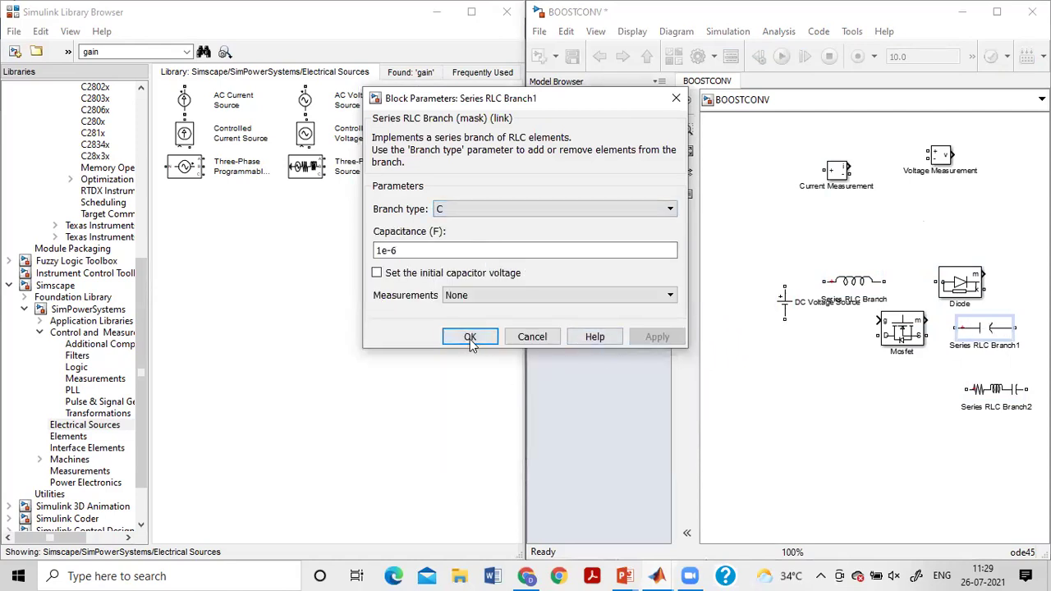
key("Return")
Step: Change Series RLC Branch2's branch type to R so it is a resistor
left_click(990, 390)
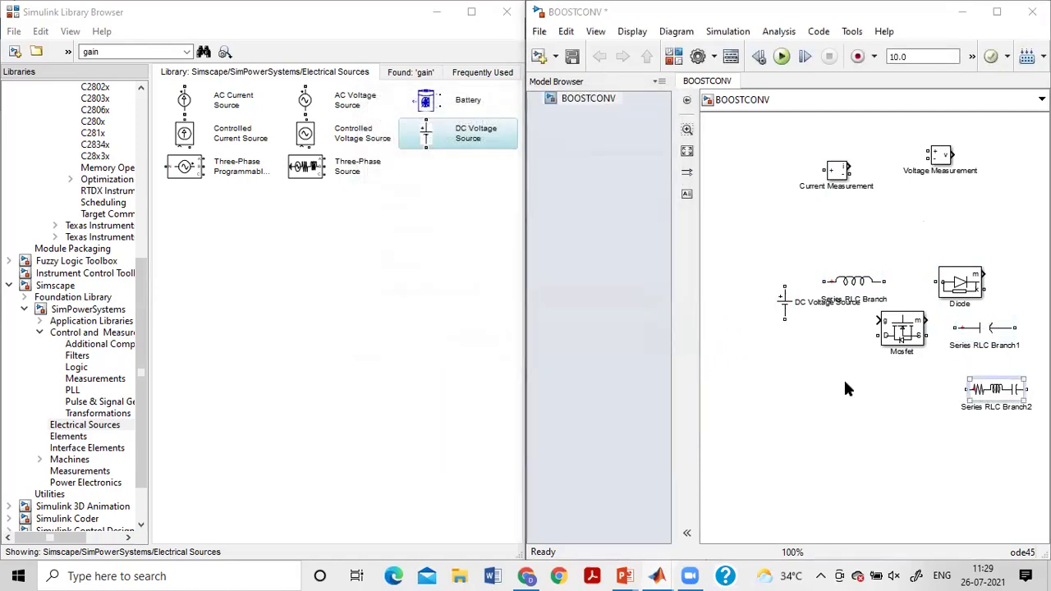
left_click(451, 211)
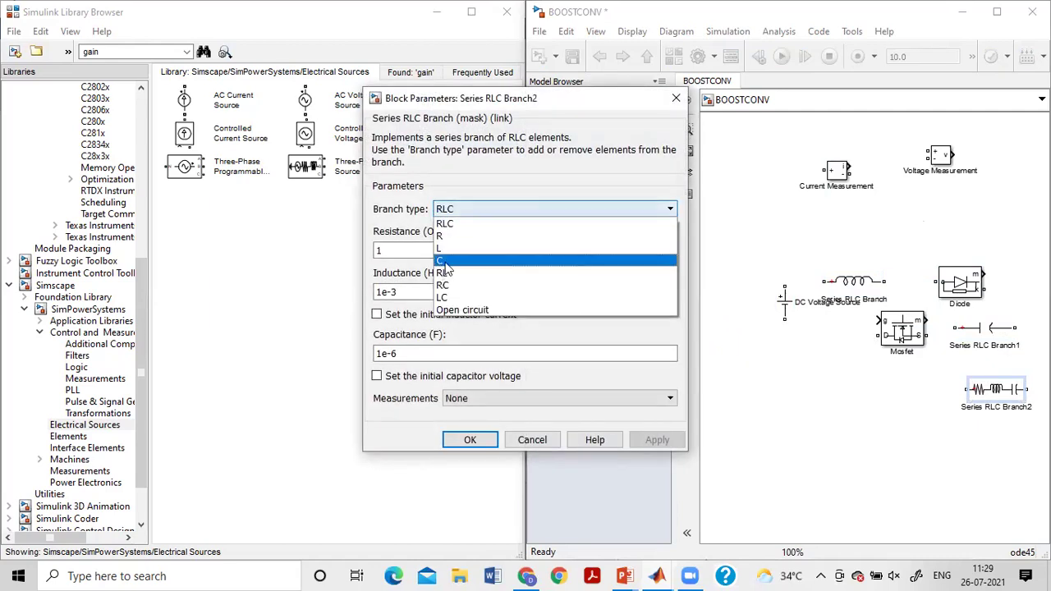
left_click(451, 235)
left_click(661, 319)
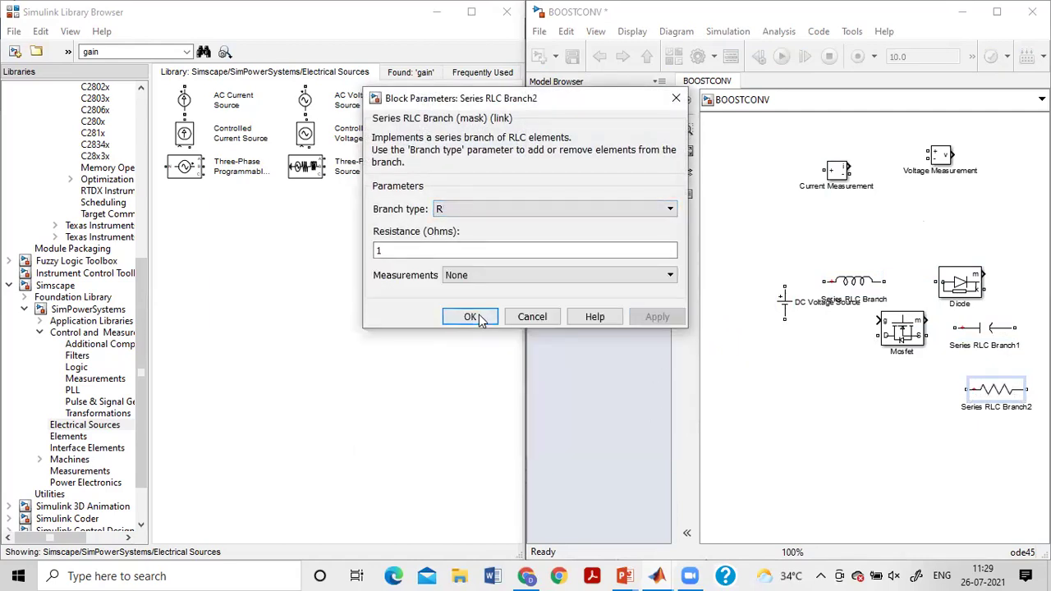
left_click(473, 317)
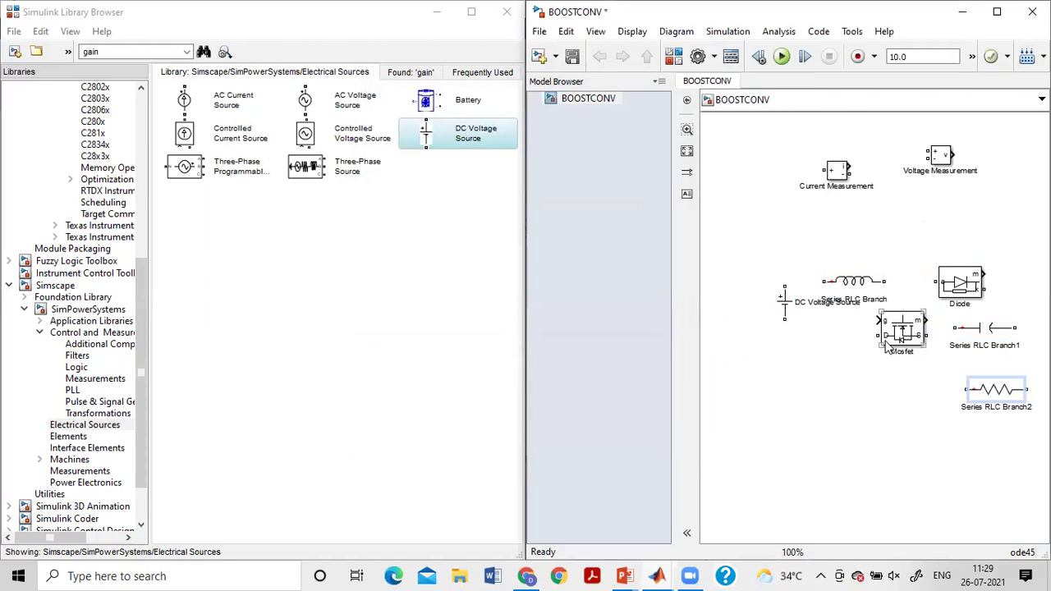
Step: Clear the old default name text from the inductor branch's label
double_click(869, 299)
left_click(832, 298)
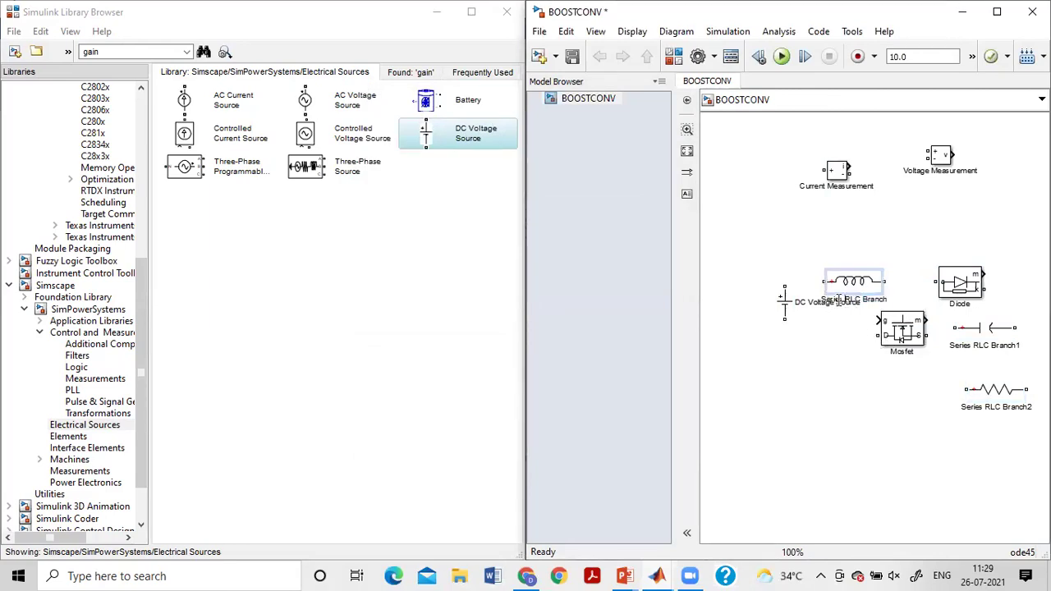
key("ctrl+a")
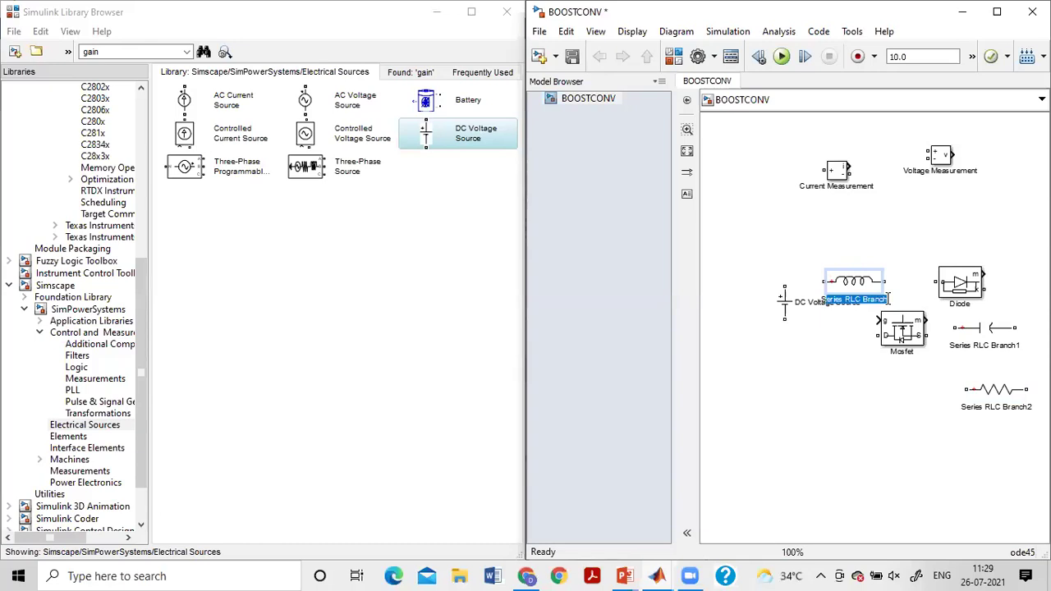
key("BackSpace")
left_click(875, 301)
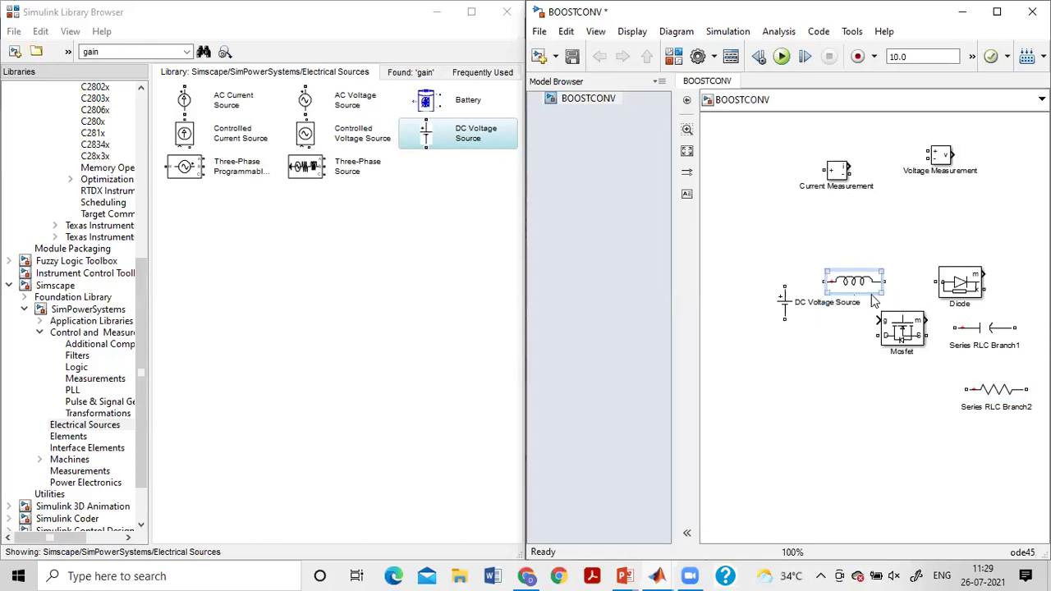
left_click(860, 304)
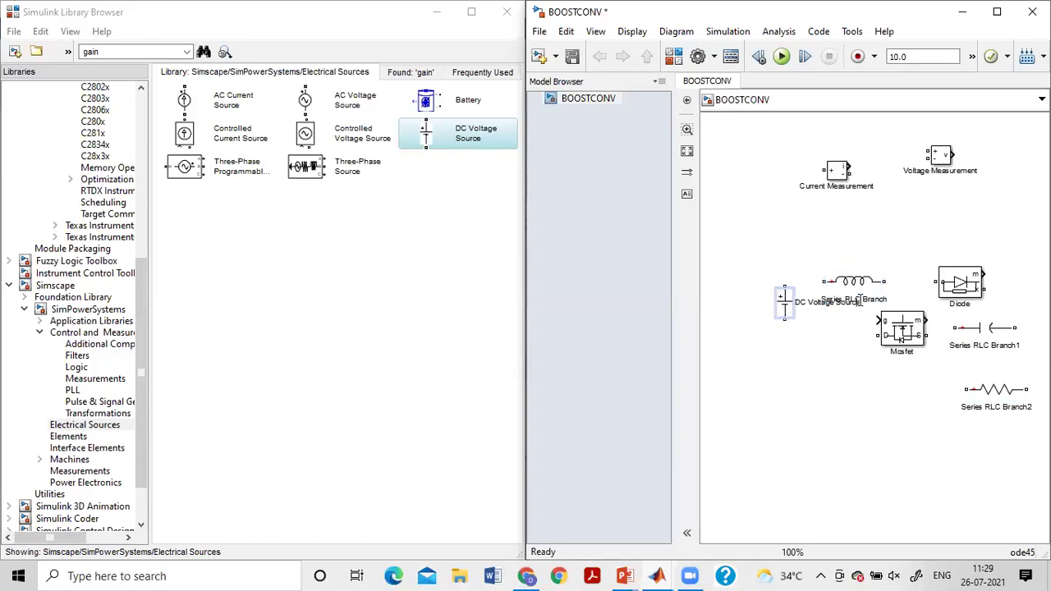
left_click(866, 300)
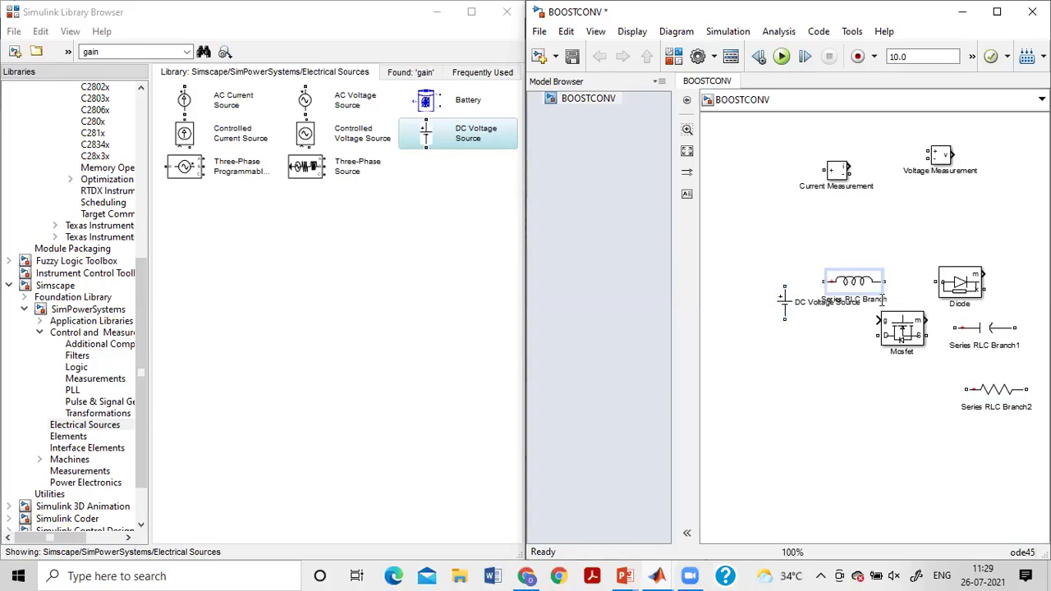
left_click_drag(883, 300, 824, 298)
key("BackSpace")
left_click(875, 310)
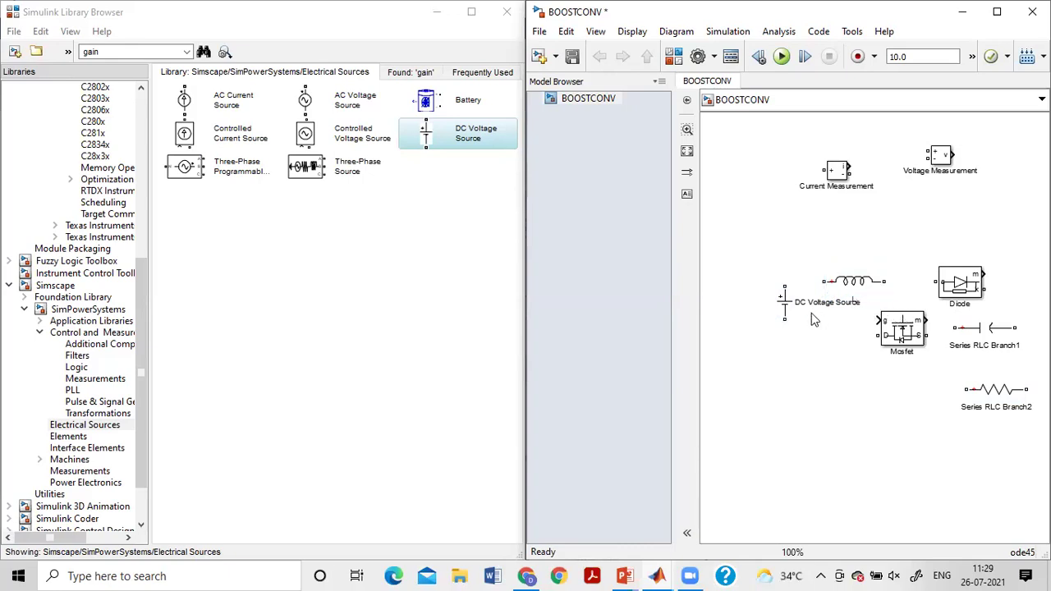
Step: Move the DC Voltage Source down level with the Mosfet, leaving the Mosfet selected
left_click(787, 312)
left_click_drag(785, 325, 787, 349)
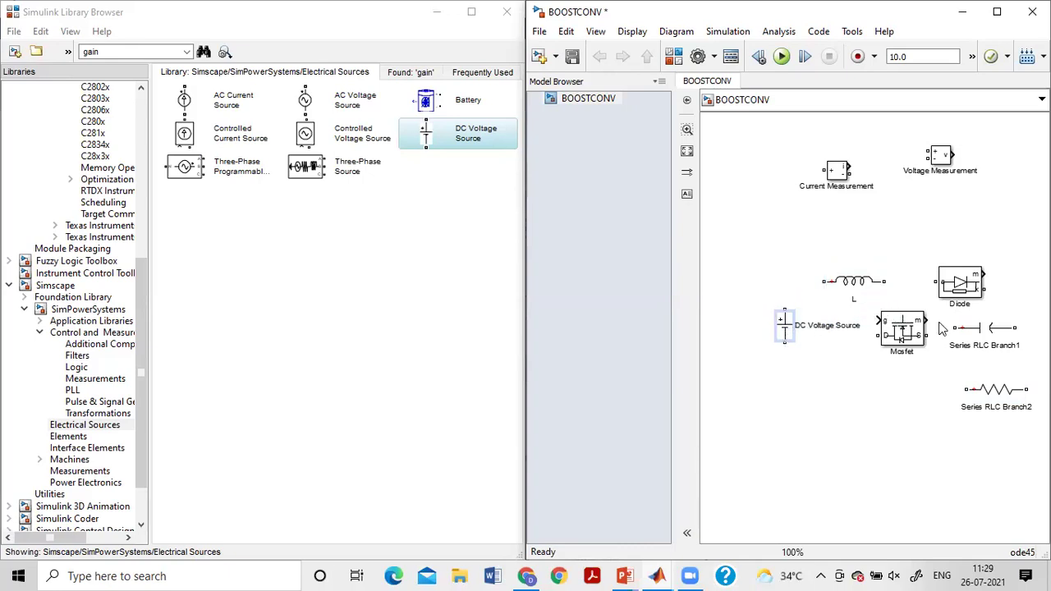
left_click(968, 295)
left_click(919, 344)
left_click(910, 346)
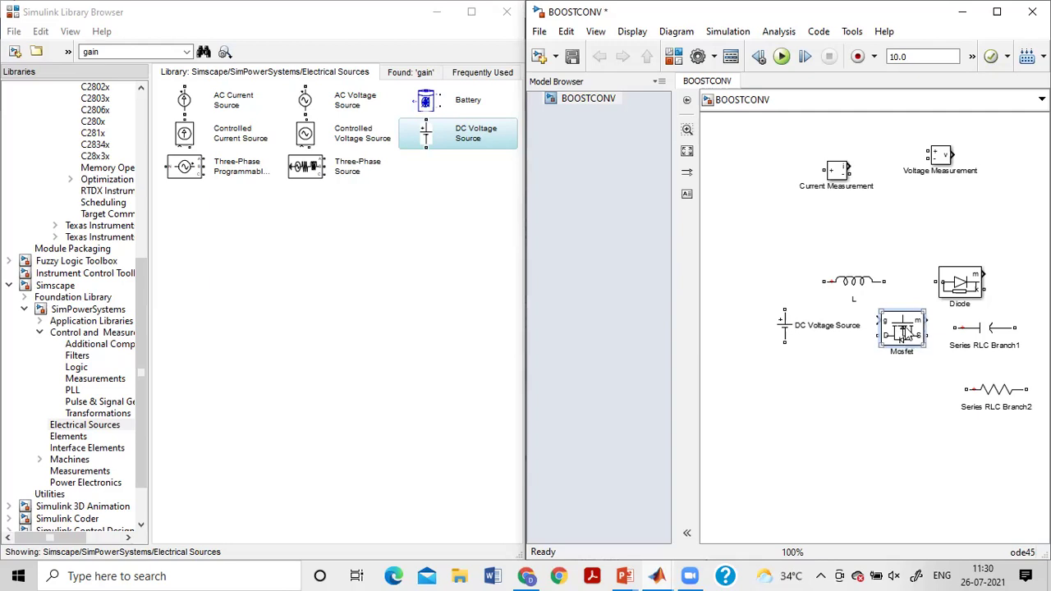
Step: Uncheck Show measurement port in the Mosfet's parameters
double_click(904, 332)
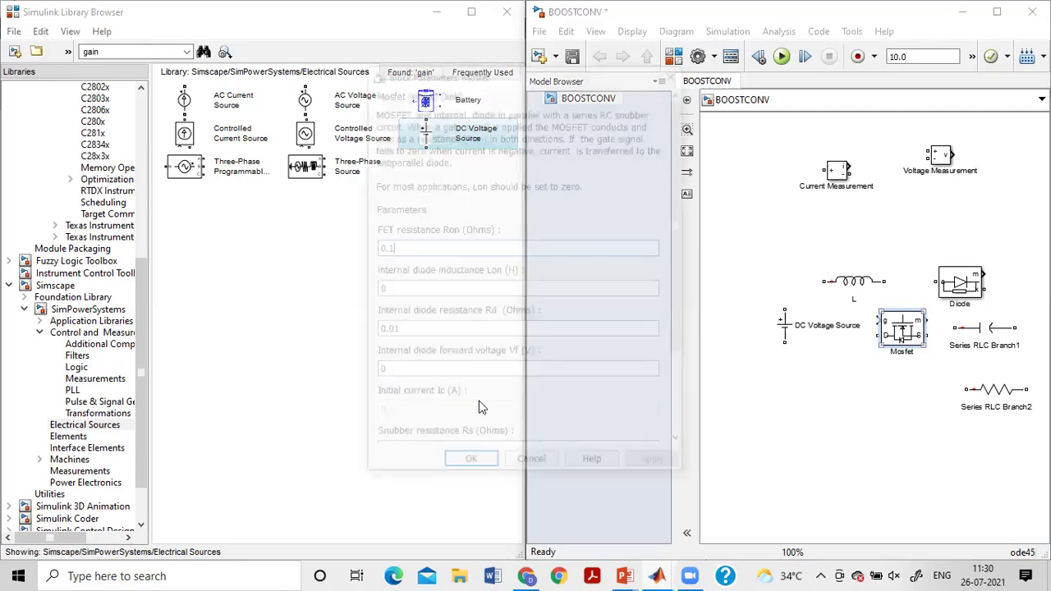
scroll(438, 408, "down", 3)
left_click(438, 405)
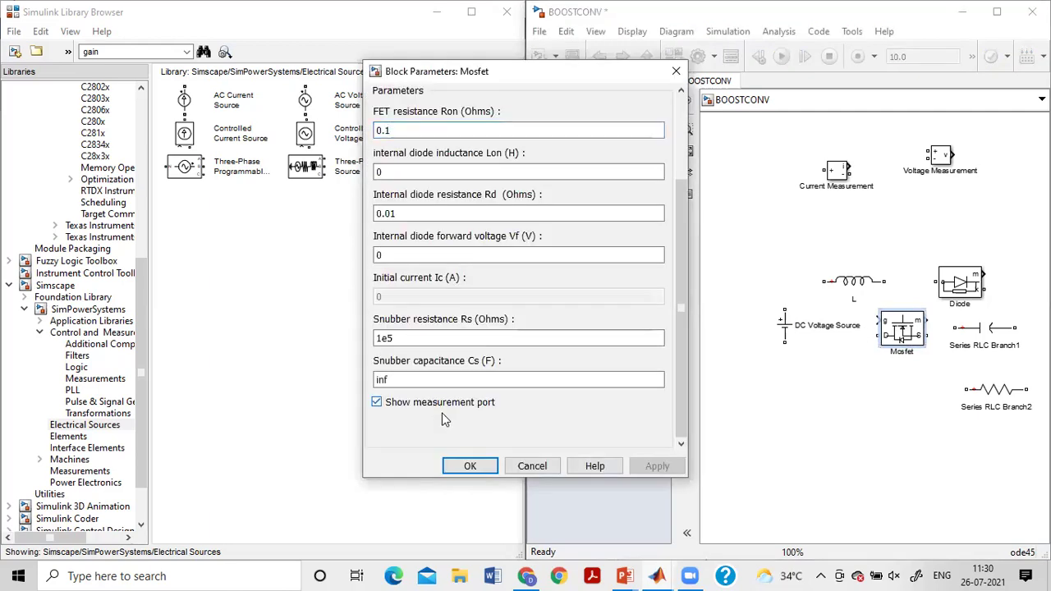
left_click(470, 465)
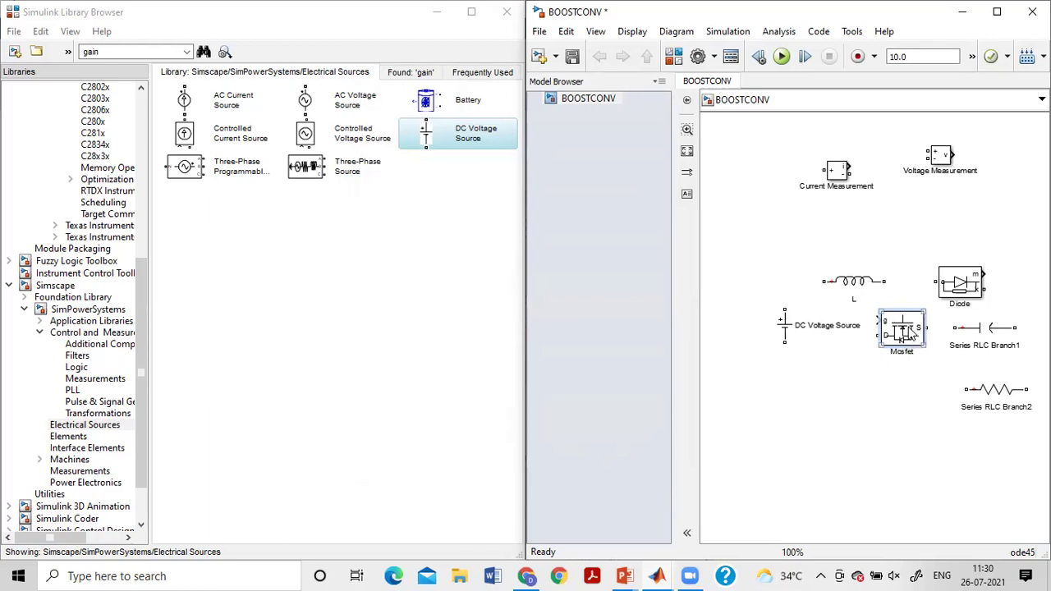
Step: Rotate the Mosfet upright with Ctrl+R
key("ctrl+r")
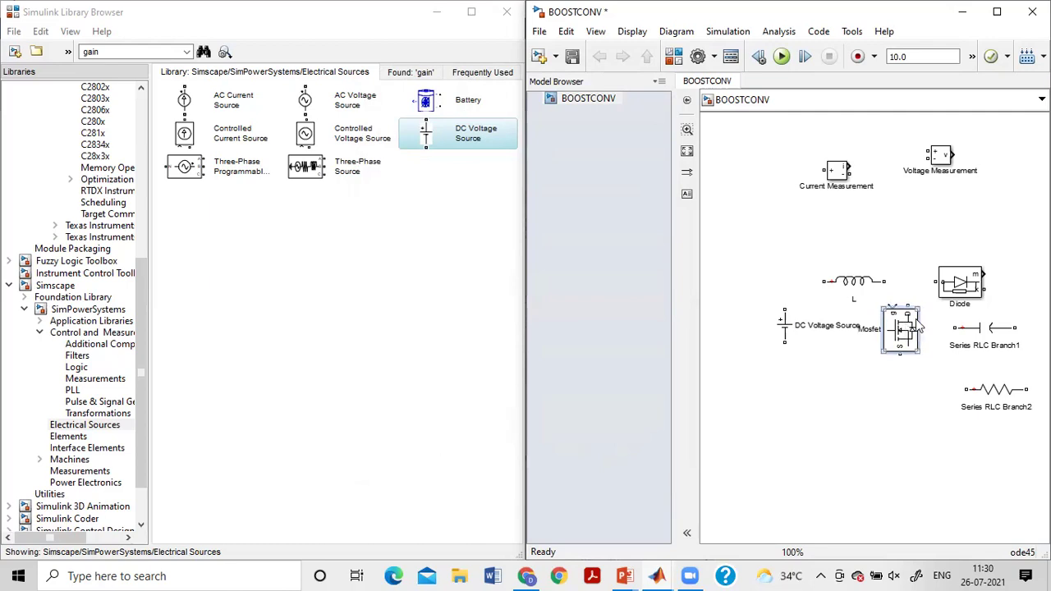
left_click(914, 272)
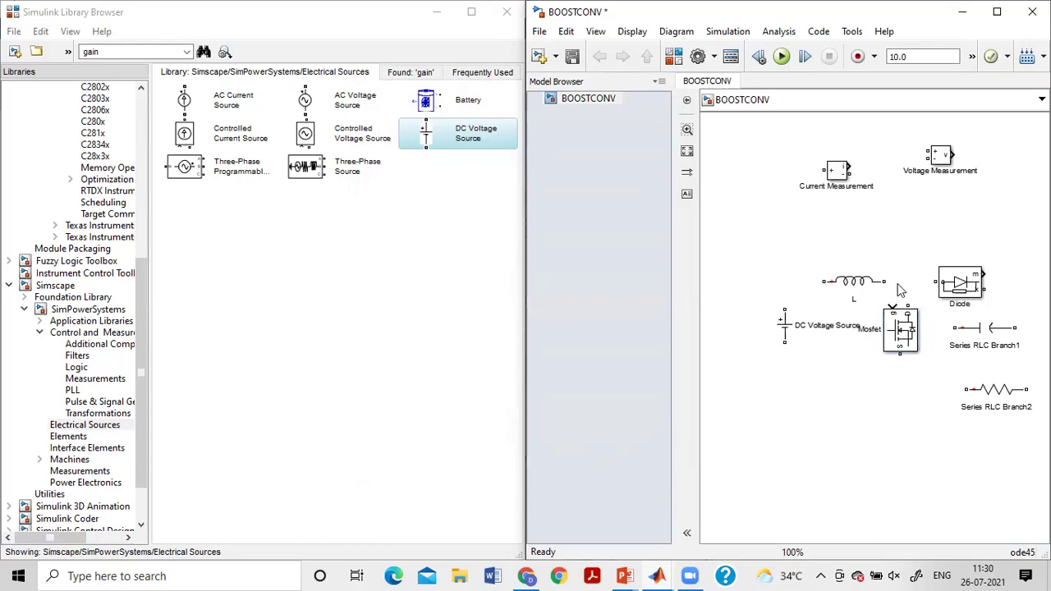
left_click(911, 314)
Step: Wire the Mosfet to inductor L and the DC source, then shift the group and Diode left
mouse_move(906, 301)
left_mouse_down()
mouse_move(885, 282)
mouse_move(793, 289)
mouse_move(784, 306)
left_mouse_up()
left_click_drag(785, 342, 899, 364)
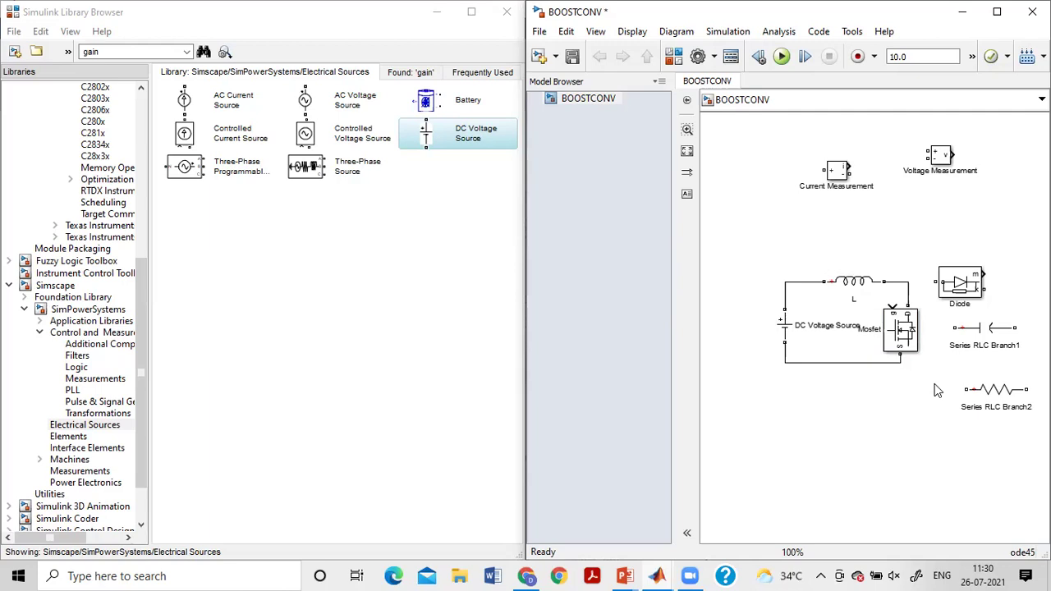
left_click_drag(737, 235, 942, 403)
left_click_drag(918, 361, 884, 361)
left_click_drag(965, 289, 940, 294)
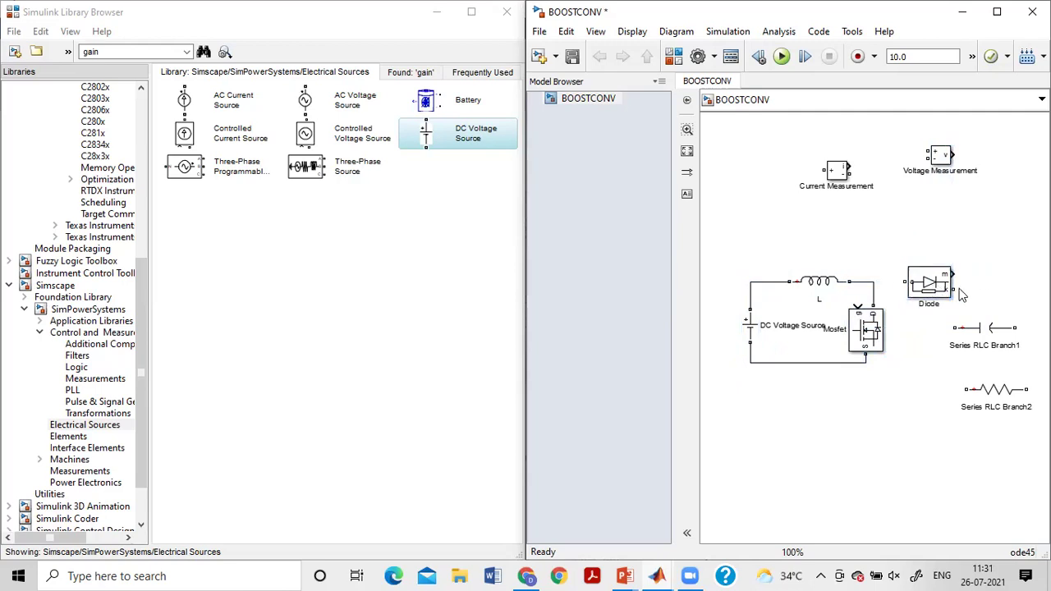
Step: Turn off the Diode's measurement port and wire its input to the inductor–Mosfet junction
double_click(933, 285)
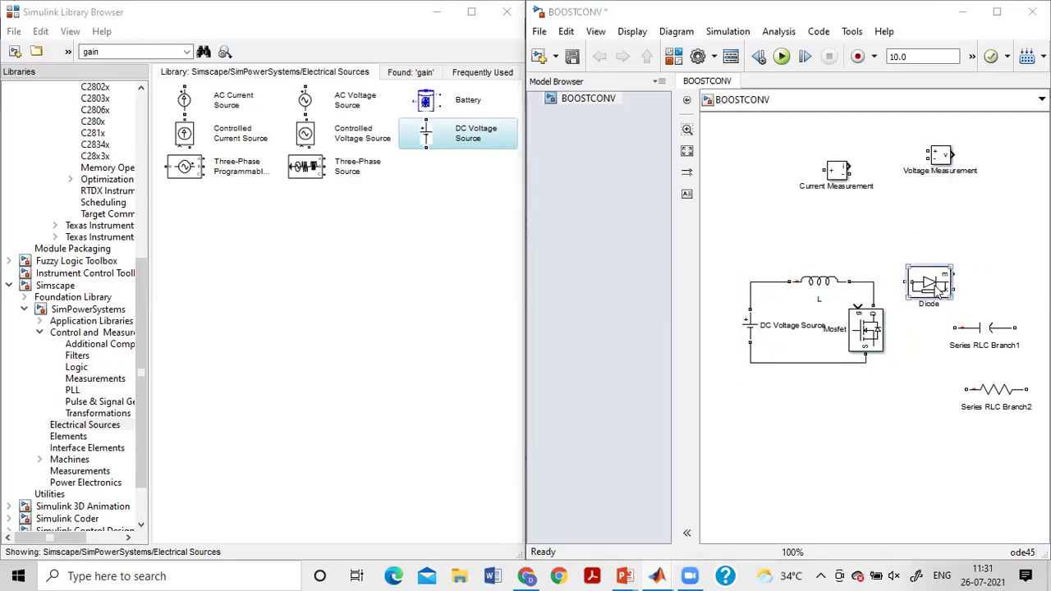
scroll(457, 423, "down", 2)
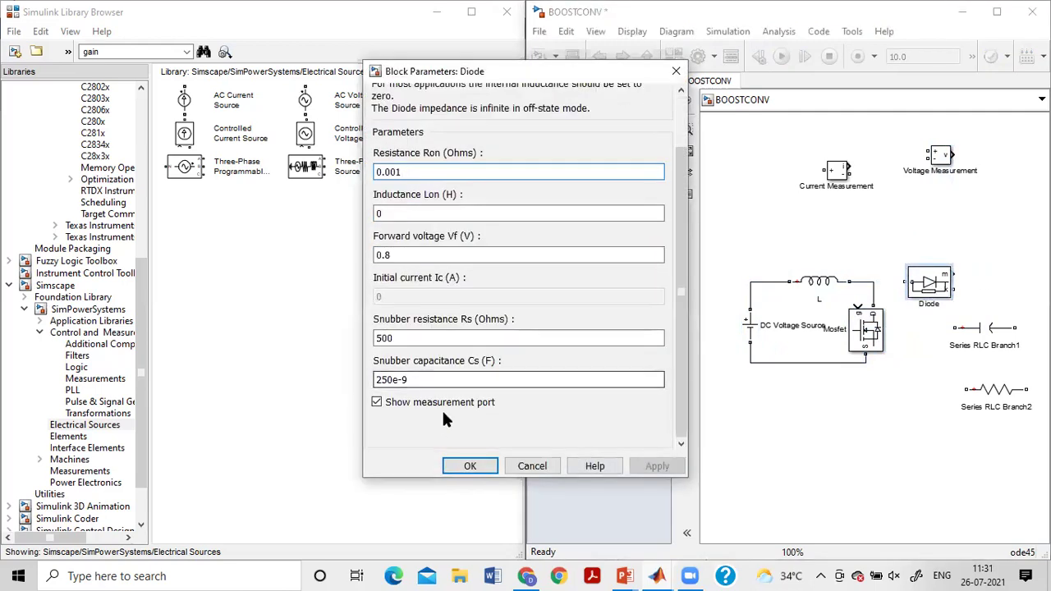
left_click(444, 410)
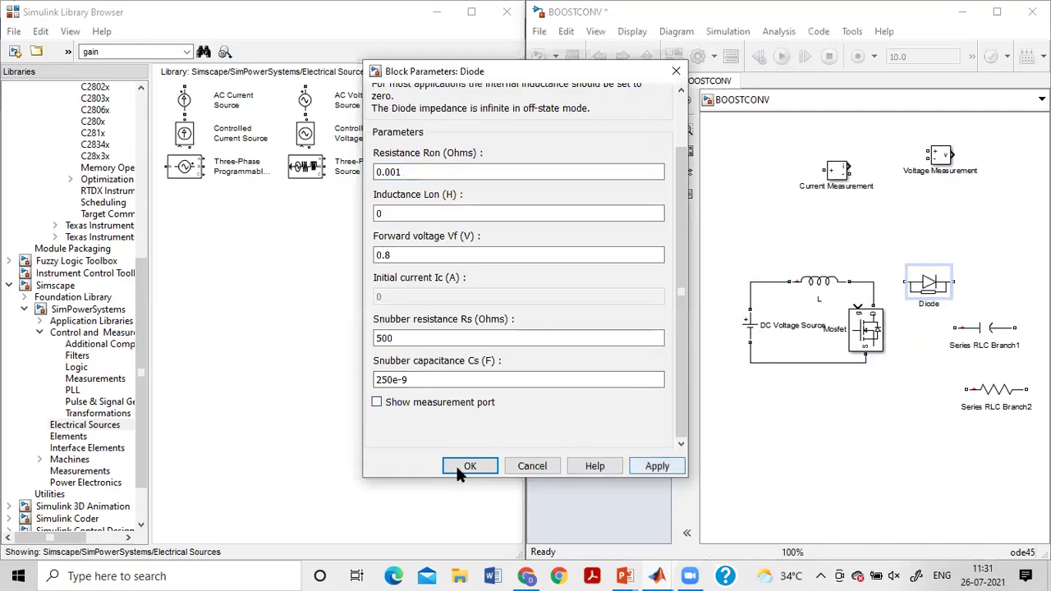
left_click(940, 464)
left_click(906, 283)
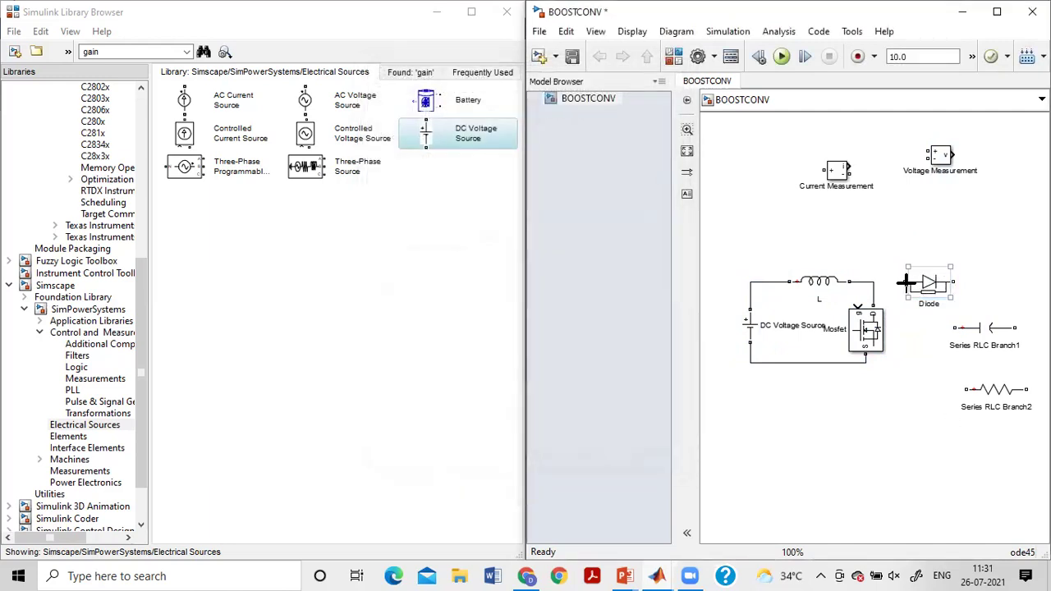
left_click_drag(904, 283, 873, 282)
Step: Rotate Series RLC Branch1 upright and relabel it C
left_click(989, 327)
key("ctrl+r")
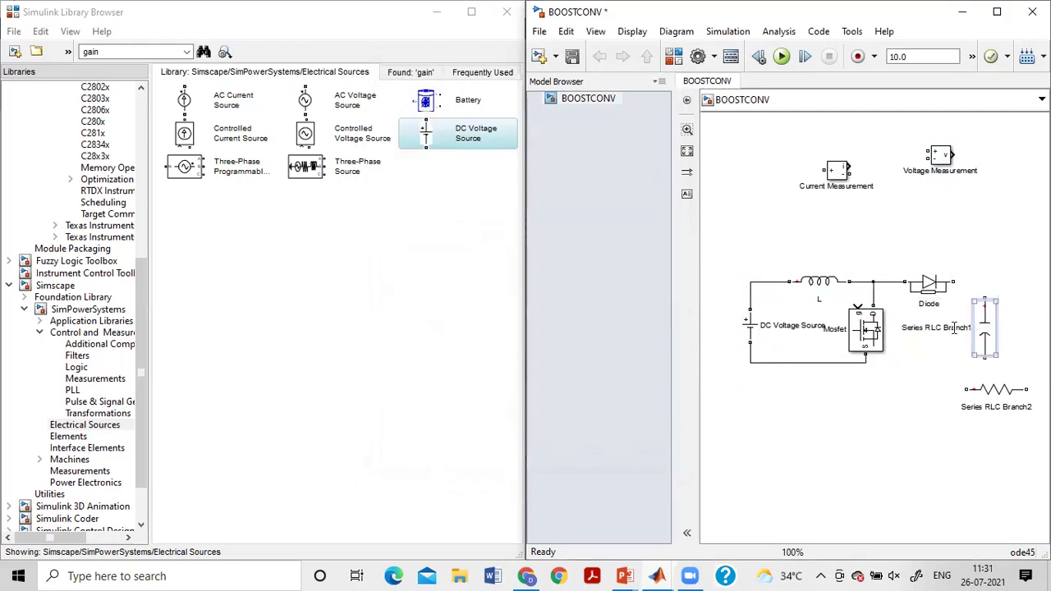
double_click(955, 328)
left_click(959, 327)
double_click(968, 327)
key("ctrl+a")
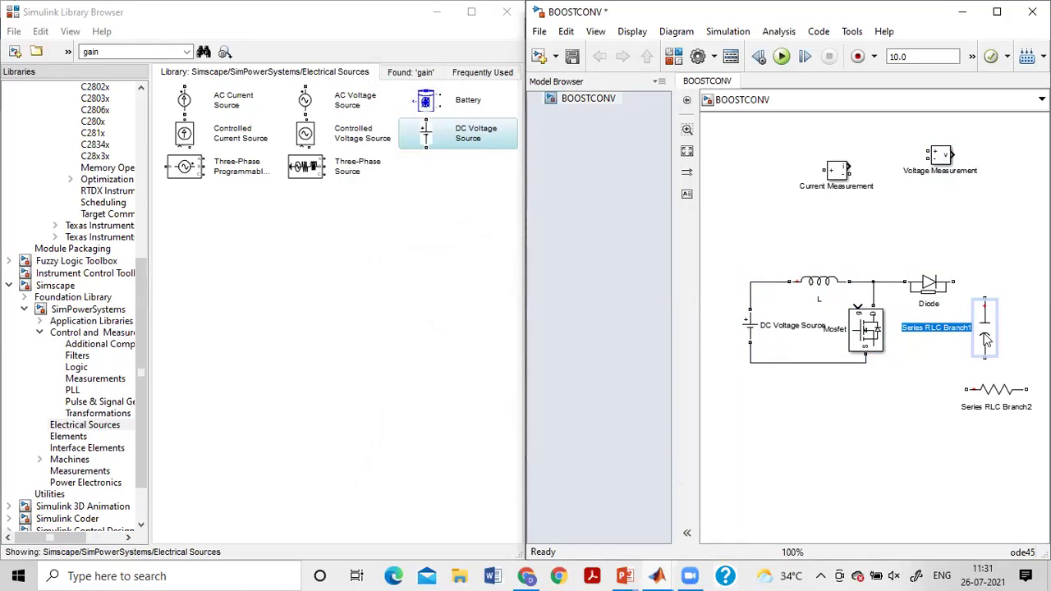
type("C")
Step: Rotate Series RLC Branch2 upright, move it beside C, and relabel it R
left_click(995, 395)
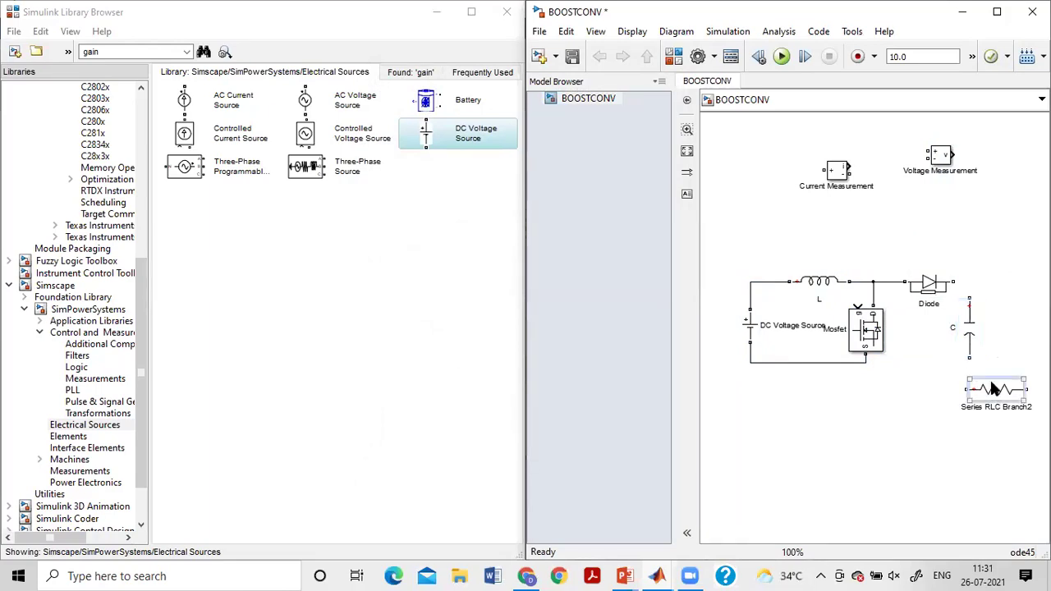
key("ctrl+r")
left_click_drag(997, 398, 1013, 336)
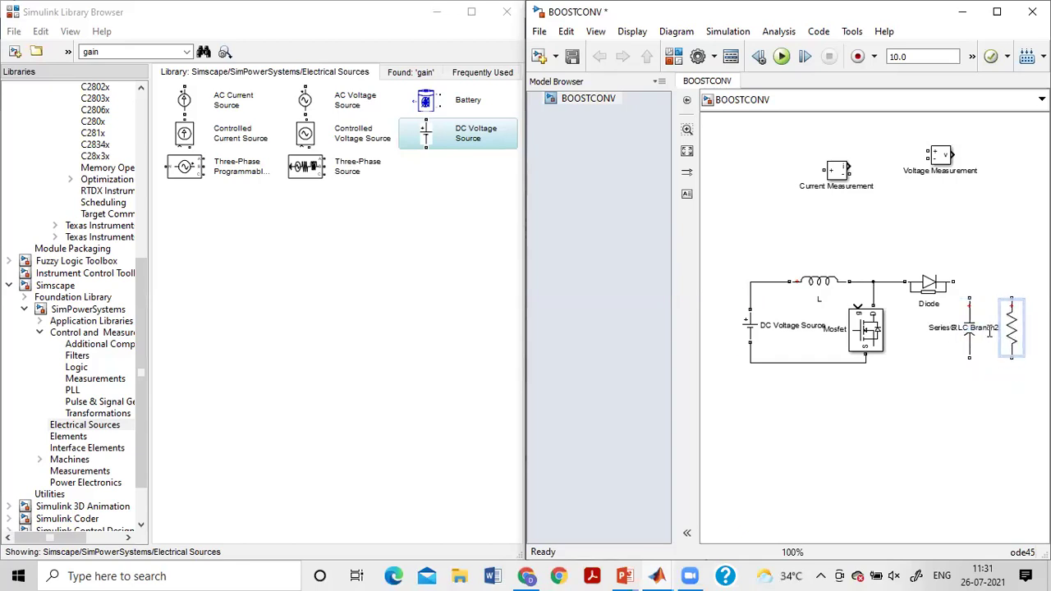
double_click(990, 328)
type("R")
left_click(989, 337)
Step: Wire the Diode output, C and R together across the output and maximize the model window
mouse_move(955, 283)
left_mouse_down()
mouse_move(970, 304)
mouse_move(971, 287)
left_mouse_up()
left_click(969, 355)
left_click_drag(969, 355, 866, 362)
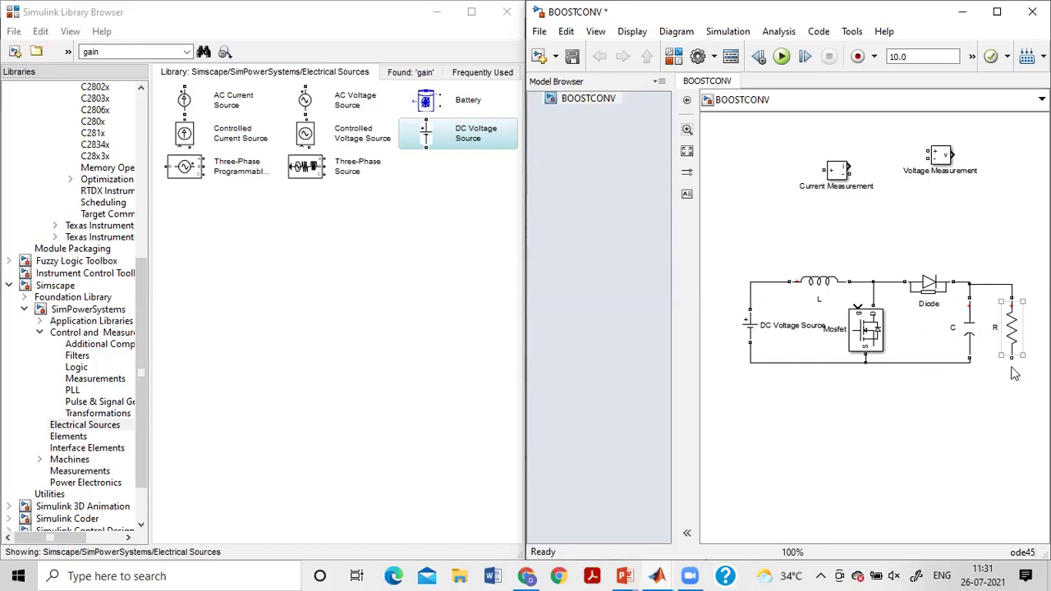
left_click_drag(1012, 360, 946, 363)
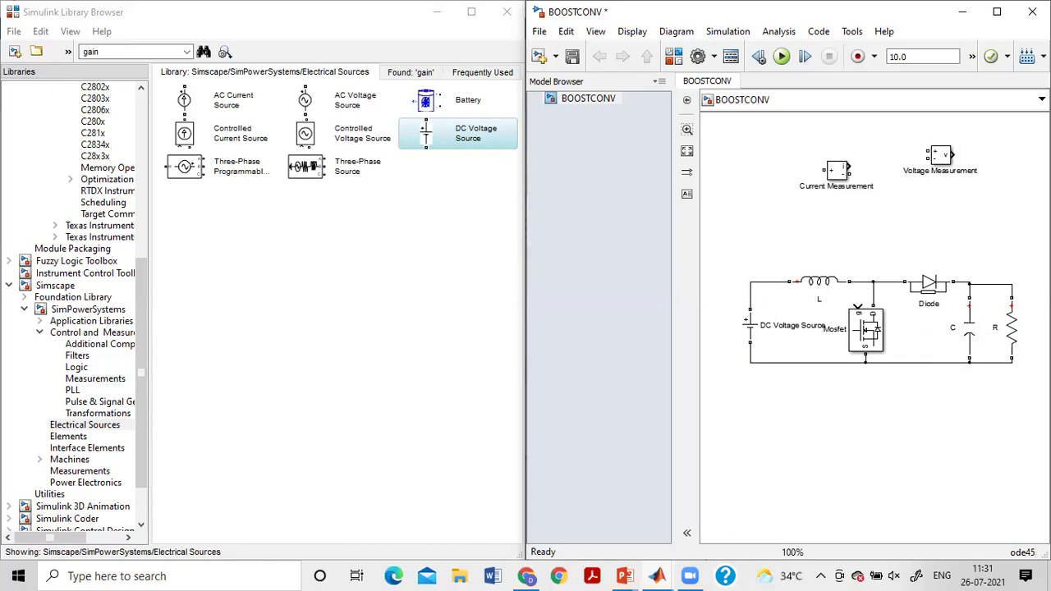
left_click(817, 287)
left_click(936, 264)
key("super+Up")
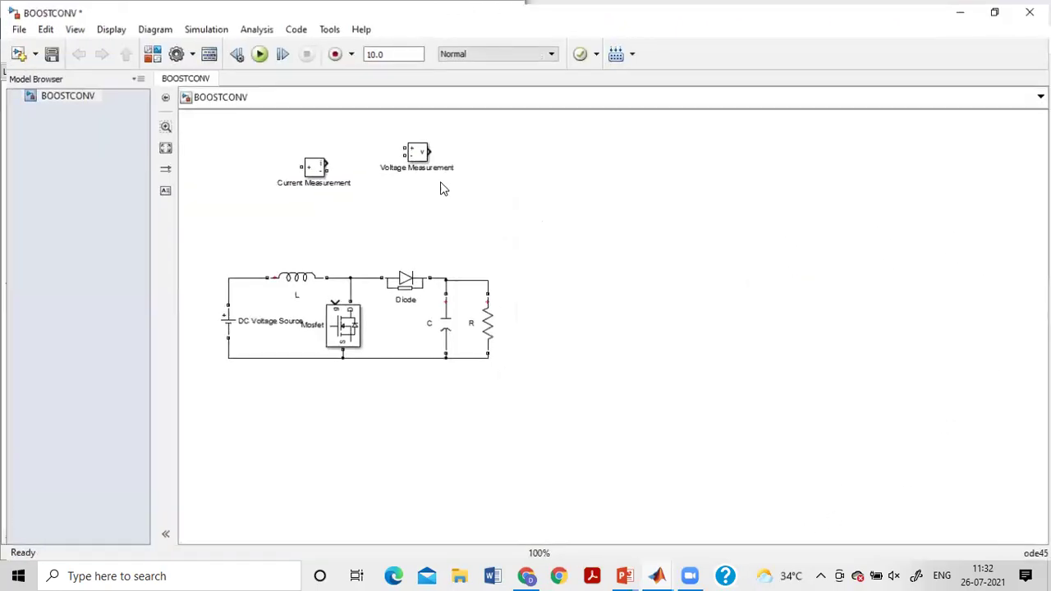
Step: Place the Voltage Measurement block beside R and wire its + and − inputs across R
left_click(421, 157)
left_click_drag(414, 150, 488, 281)
left_click_drag(529, 319, 485, 357)
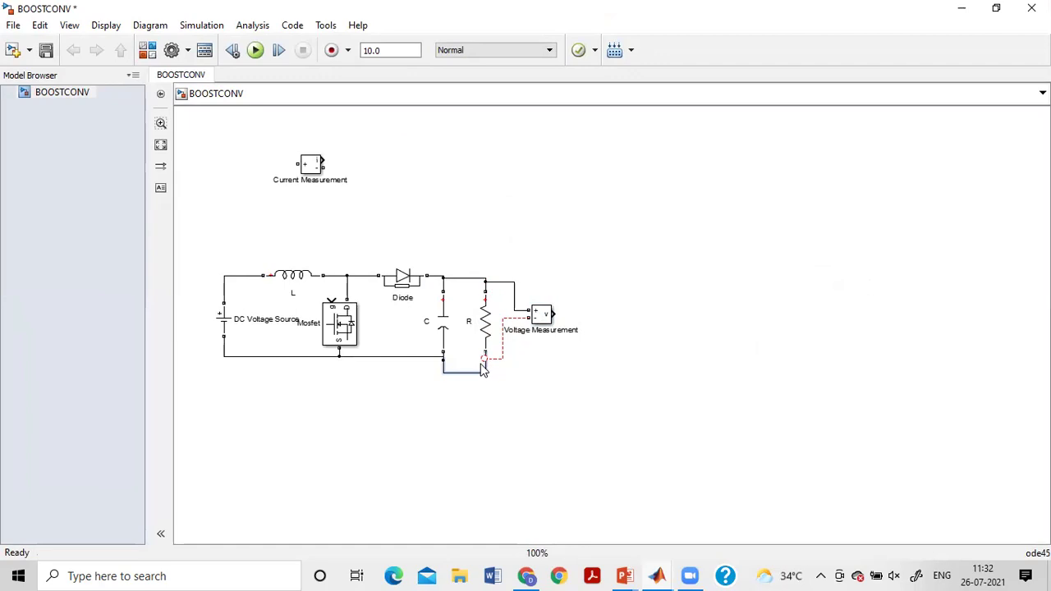
left_click_drag(485, 359, 488, 369)
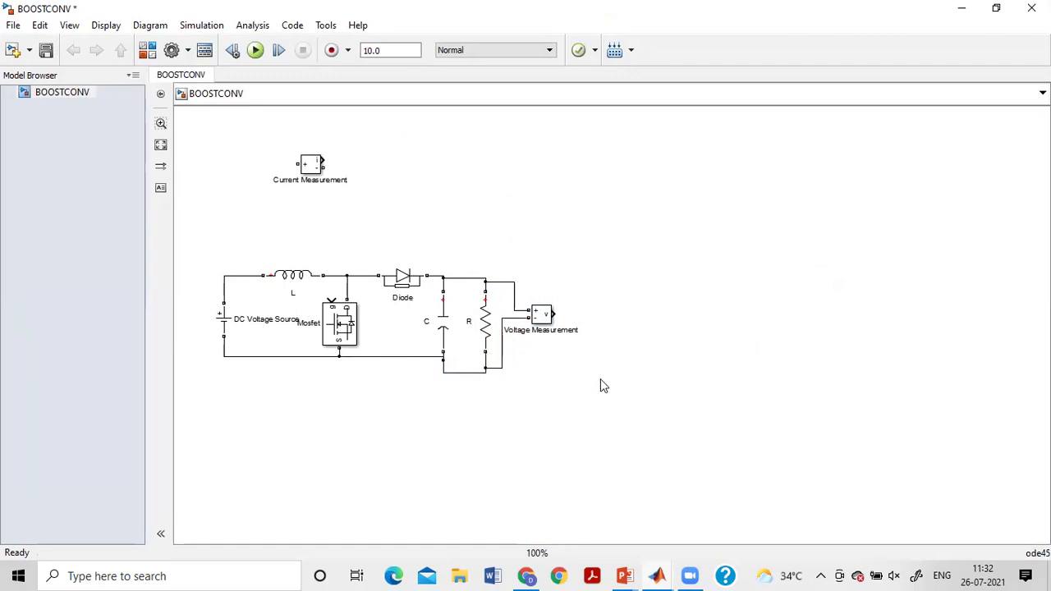
left_click(230, 330)
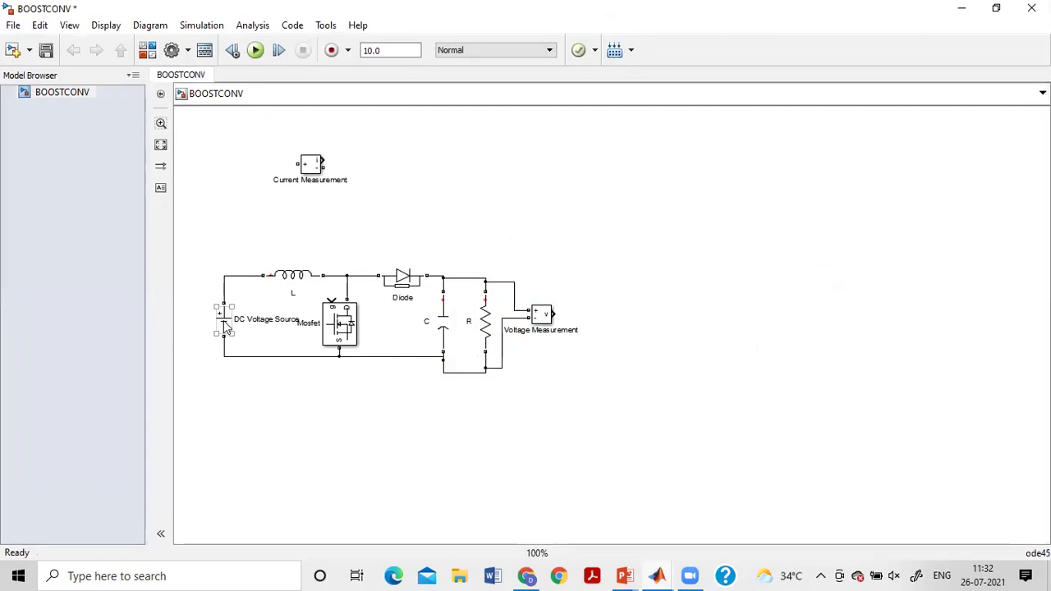
left_click(530, 323)
left_click(230, 320)
Step: Replace the L-to-Mosfet wire with a Current Measurement block placed between them
left_click(246, 329)
mouse_move(276, 276)
left_mouse_down()
mouse_move(261, 281)
mouse_move(272, 282)
left_mouse_up()
left_click(315, 280)
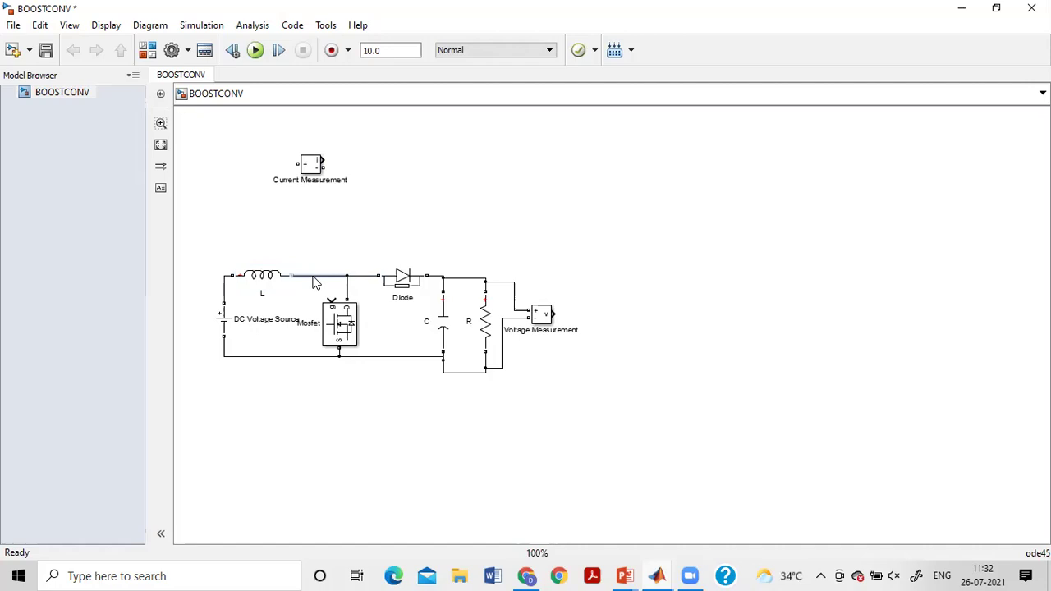
key("Delete")
left_click(308, 168)
left_click_drag(309, 168, 312, 278)
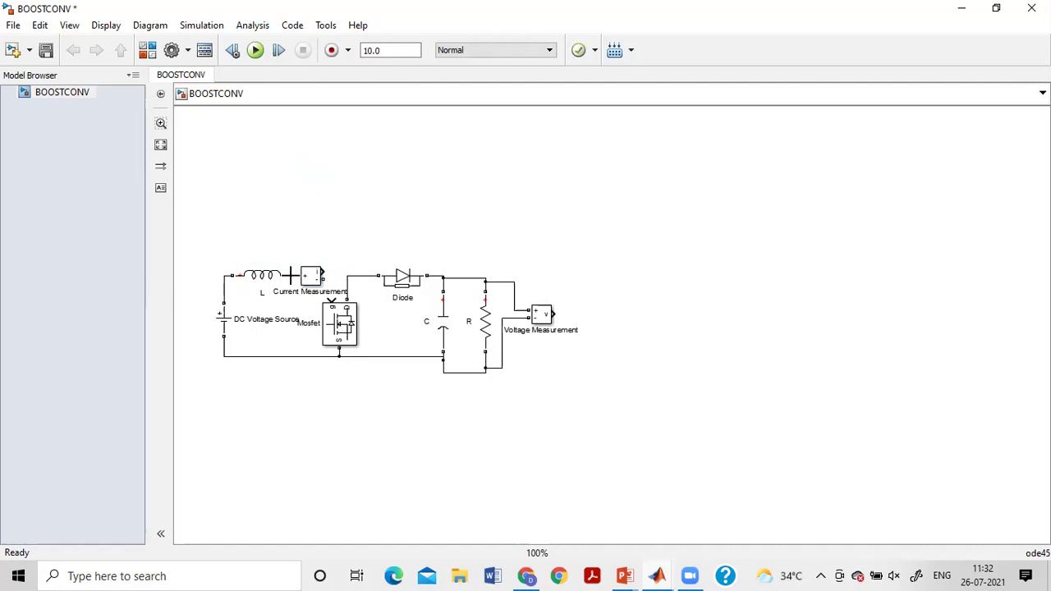
mouse_move(266, 275)
left_mouse_down()
mouse_move(255, 263)
mouse_move(281, 285)
left_mouse_up()
Step: Relabel the Current Measurement block as IP
left_click(375, 233)
left_click(409, 279)
left_click(353, 279)
double_click(319, 292)
key("ctrl+a")
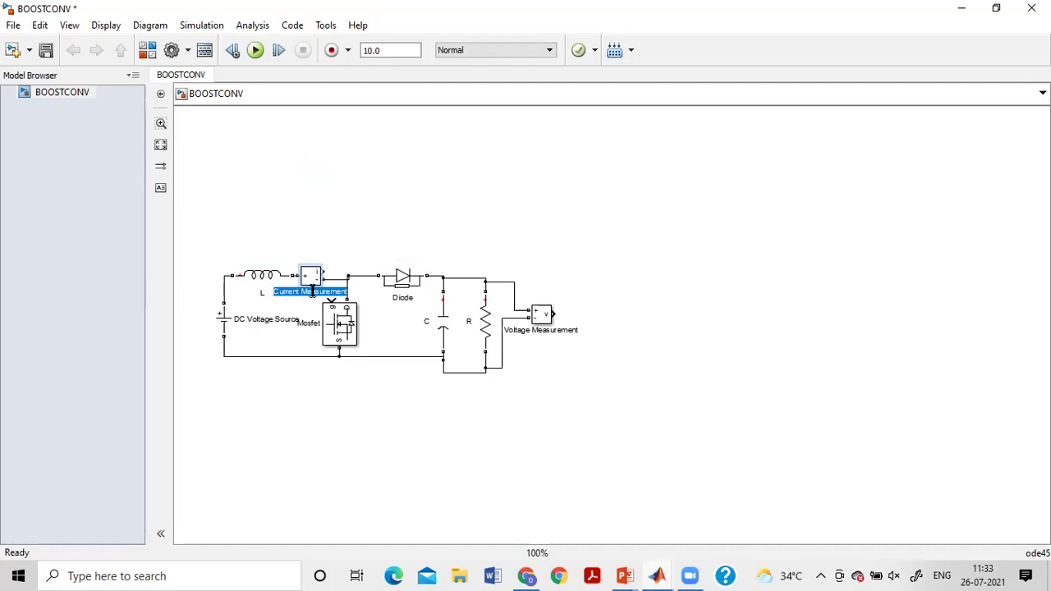
key("Delete")
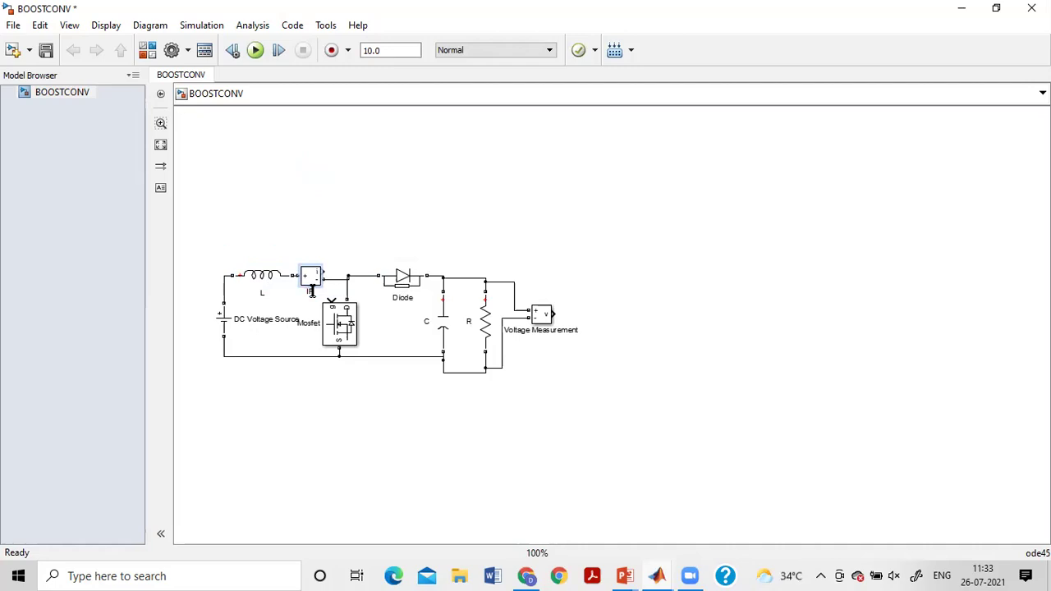
left_click(357, 238)
Step: Lower the bottom wire segments onto the return rail and delete the top C–R wire
left_click_drag(366, 356, 368, 369)
left_click(310, 357)
left_click_drag(307, 360, 307, 368)
left_click(457, 278)
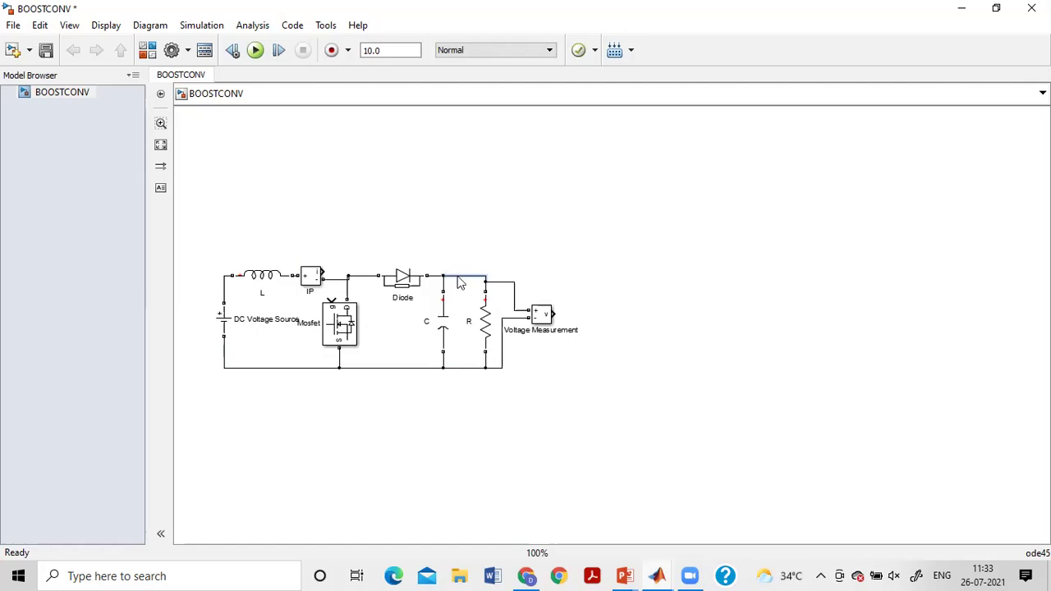
key("Delete")
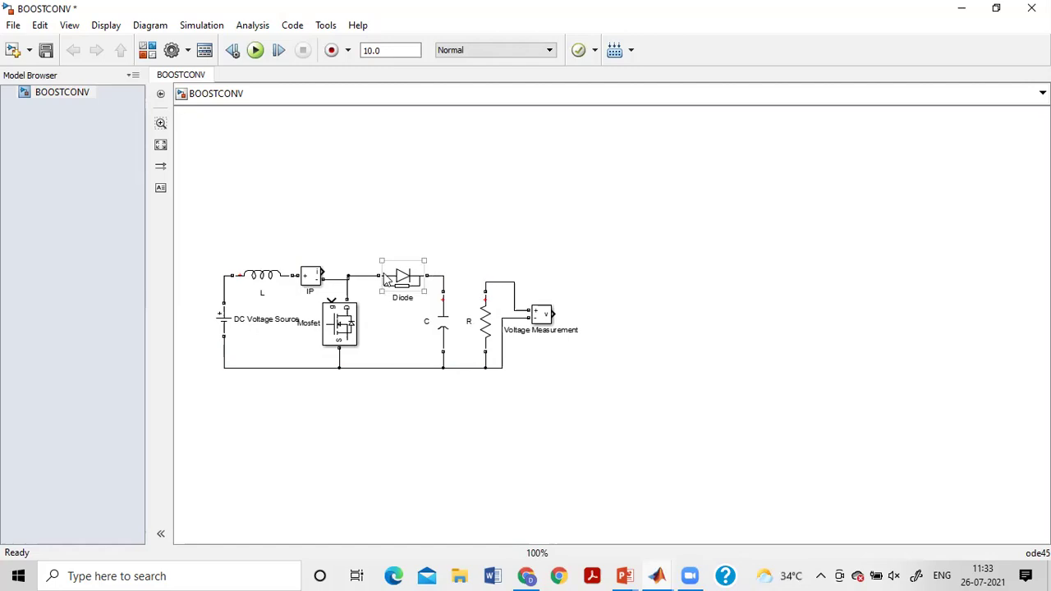
Step: Copy the IP block next to R as IP1 and wire its output to R's top
left_click(314, 279)
left_click(435, 212)
left_click_drag(318, 281, 471, 278)
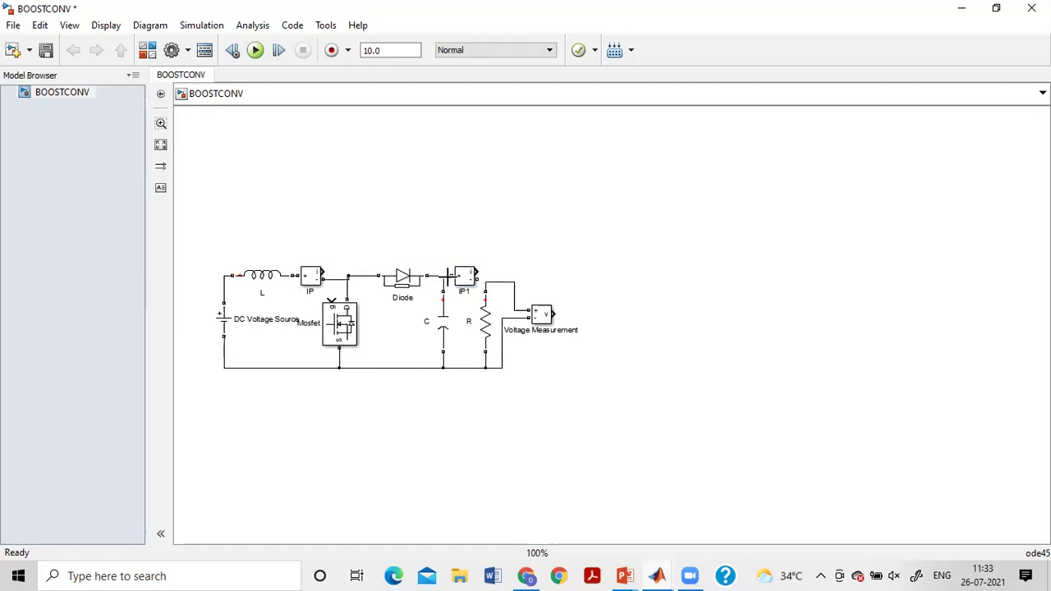
mouse_move(477, 277)
left_mouse_down()
mouse_move(485, 288)
mouse_move(492, 280)
left_mouse_up()
Step: Add Scope blocks from Simulink Sinks and wire the voltage measurement and IP1 into them
left_click(148, 56)
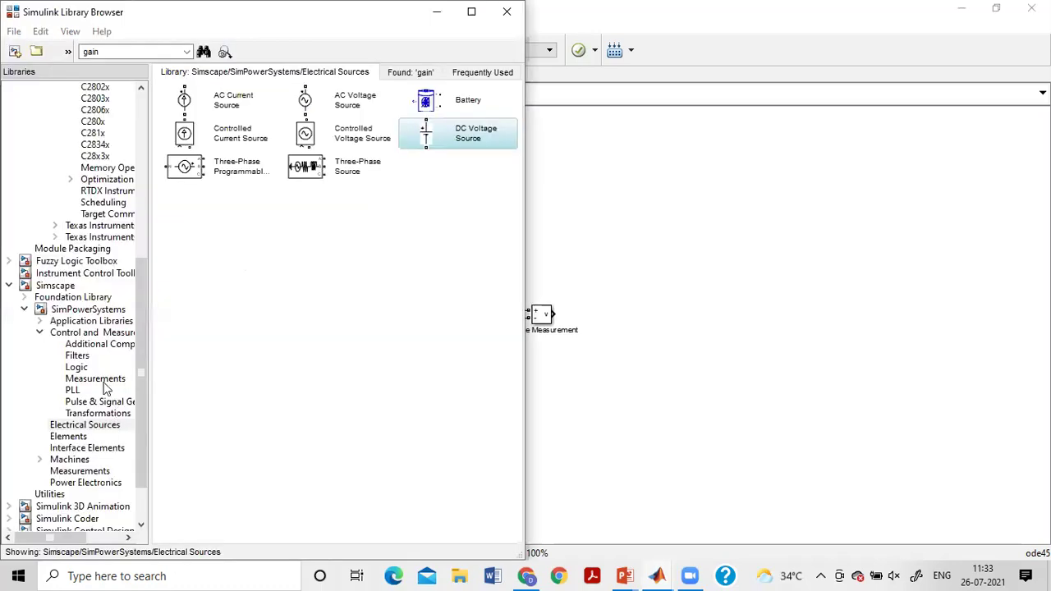
scroll(73, 263, "up", 9)
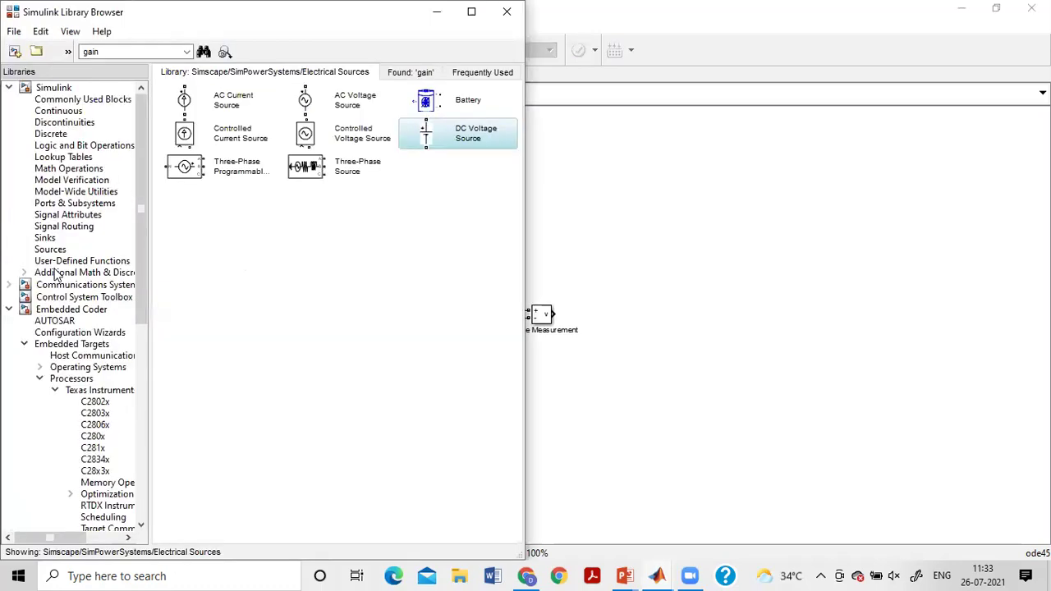
left_click(46, 238)
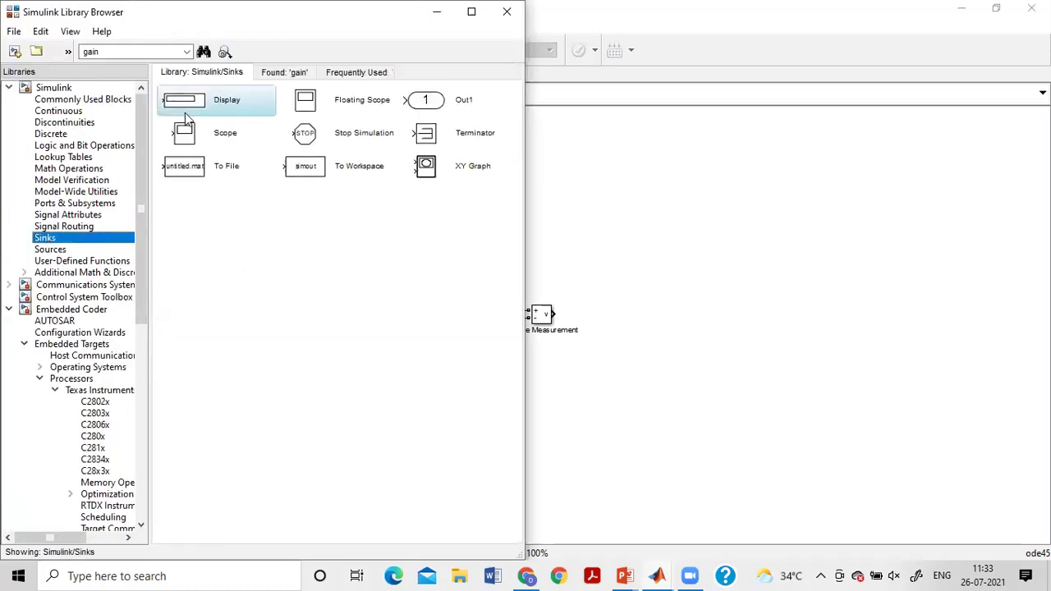
left_click(190, 136)
left_click_drag(191, 138, 567, 314)
left_click(655, 237)
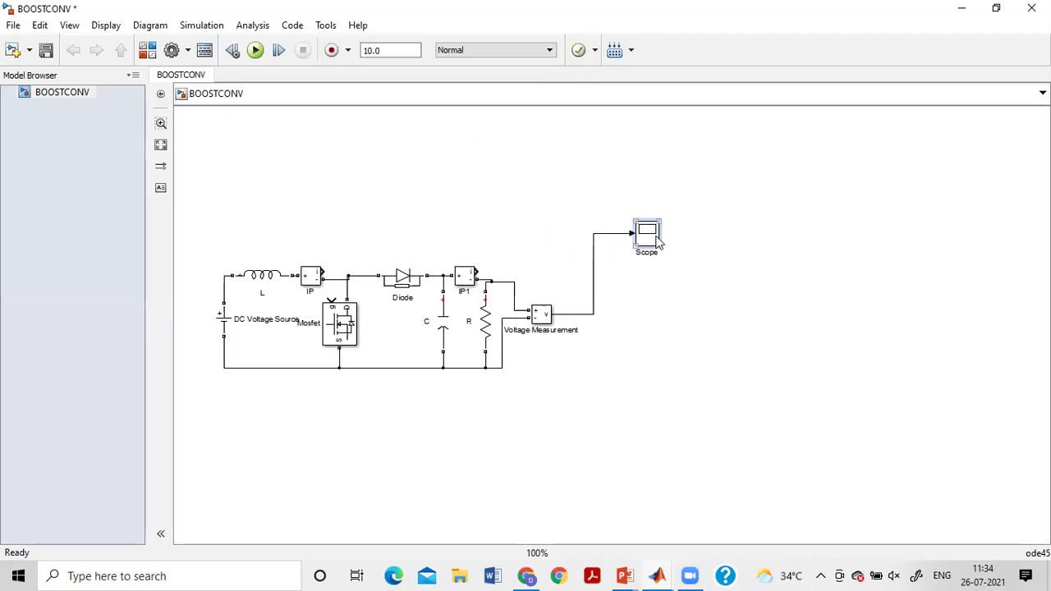
left_click_drag(654, 244, 324, 272)
left_click(671, 324)
left_click_drag(546, 257, 478, 273)
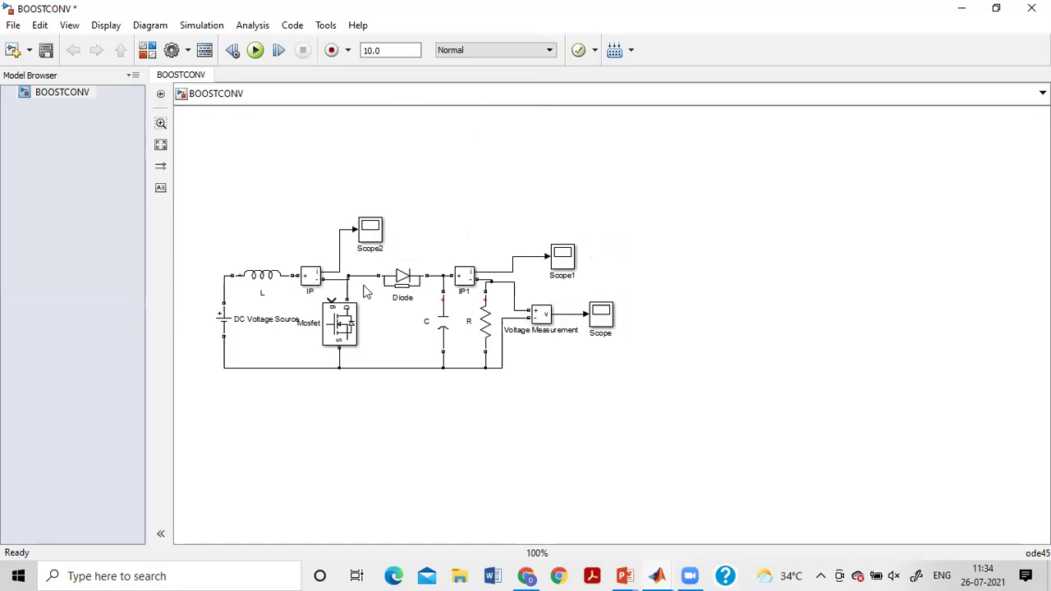
Step: Rename IP1 to IO, IP to IN, and the Voltage Measurement block to VO
left_click(465, 284)
double_click(463, 293)
type("IO")
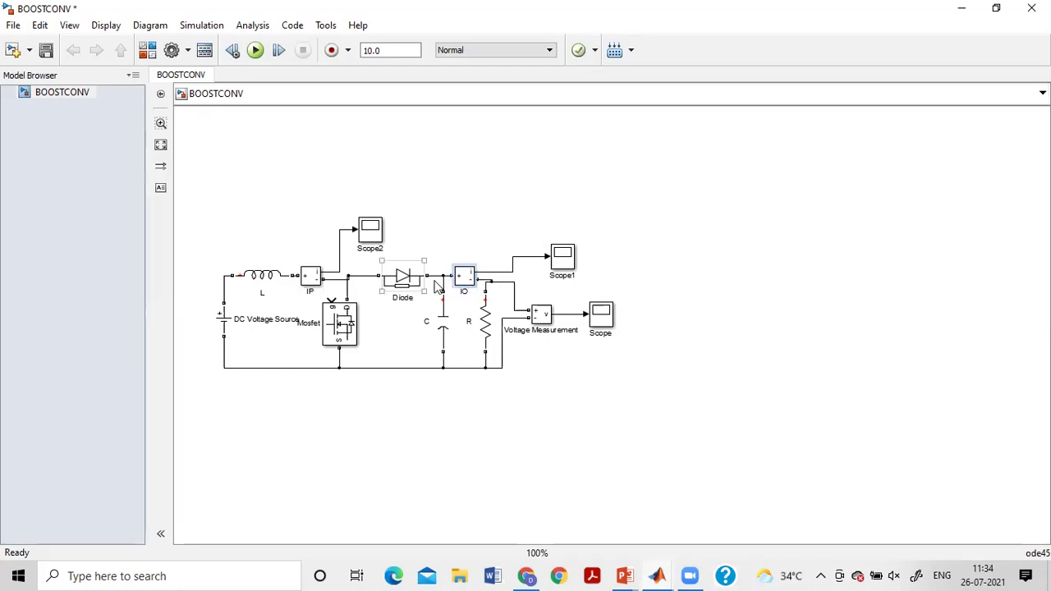
double_click(311, 292)
type("IN")
left_click(336, 295)
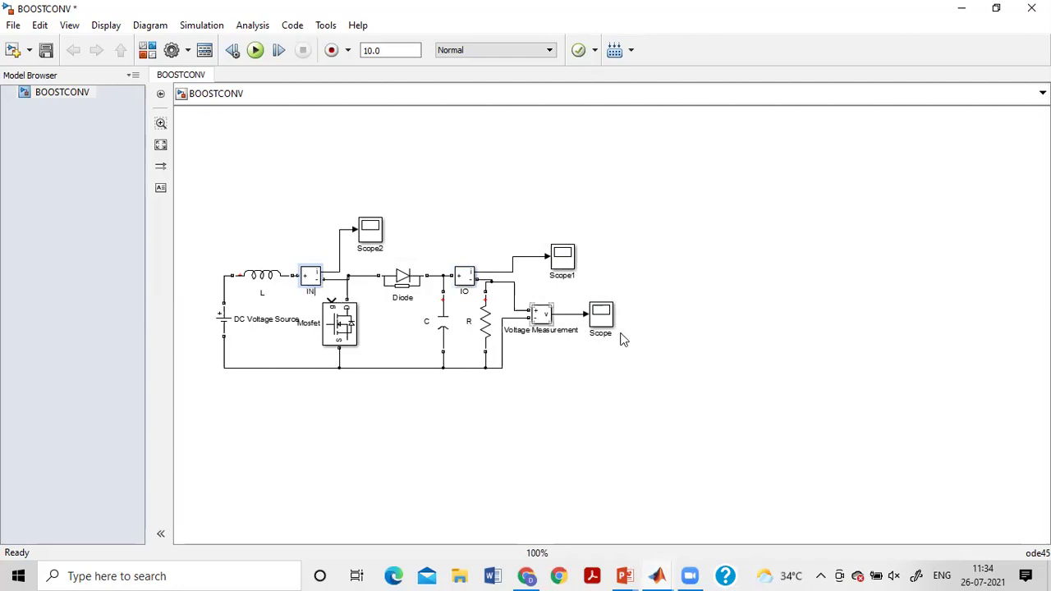
double_click(542, 330)
type("VO")
left_click(480, 446)
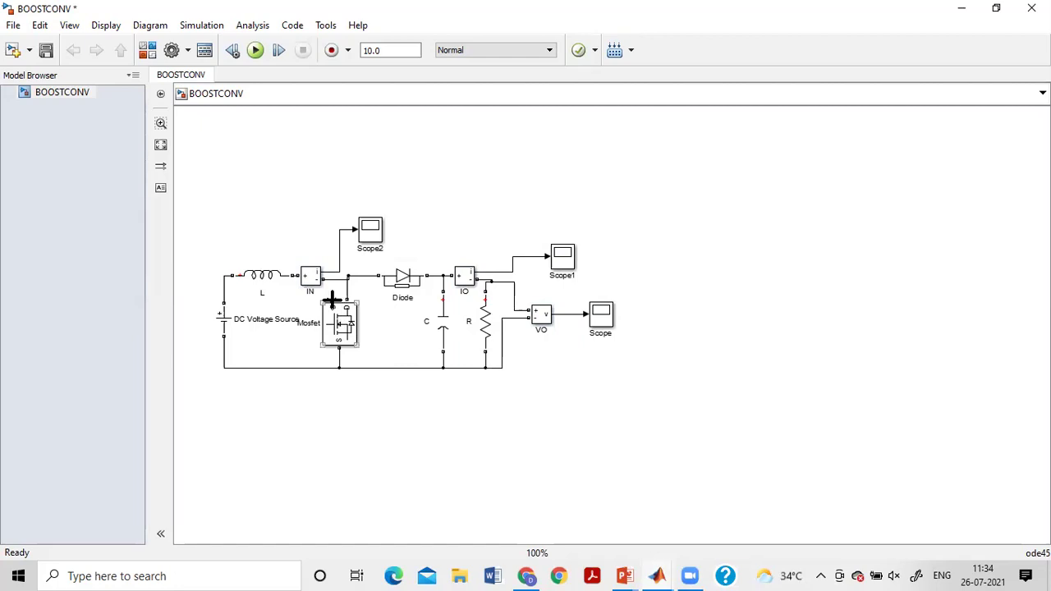
left_click(148, 54)
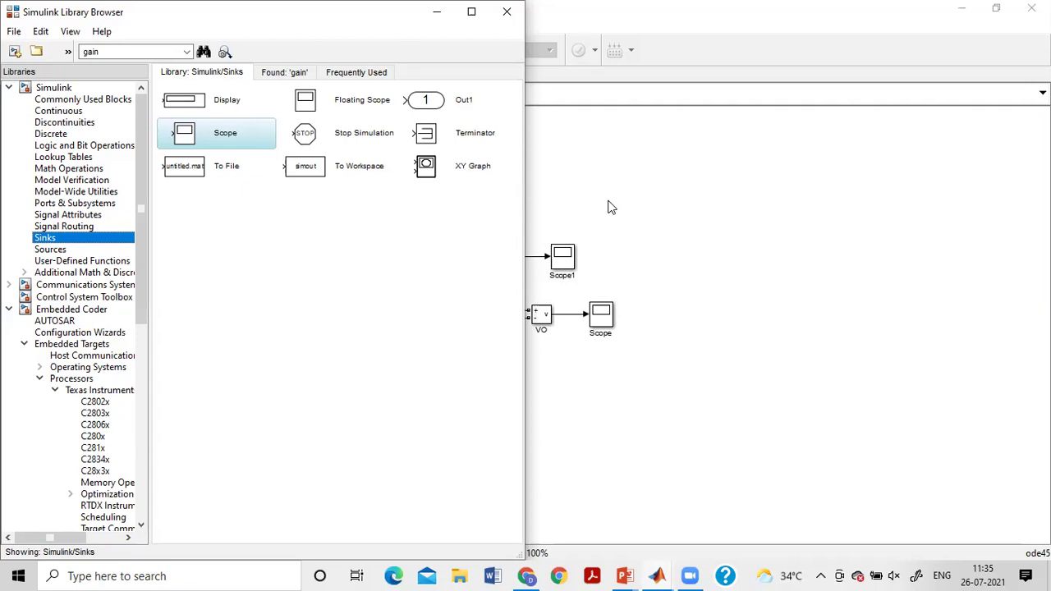
Step: Search the library for PULSE and drag a Pulse Generator into the model
left_click(117, 51)
type("PUS")
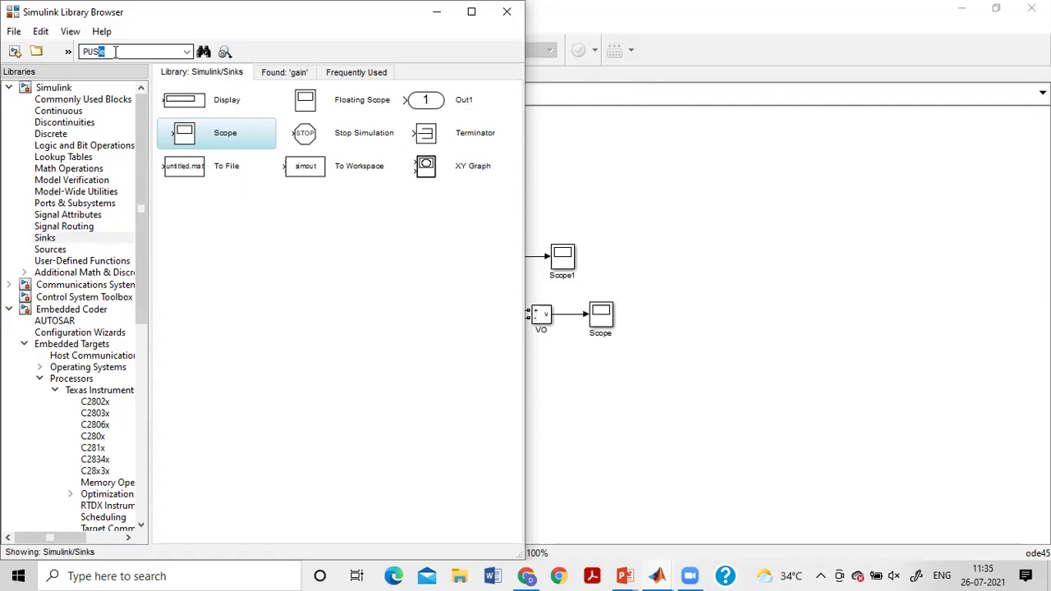
type("LSE")
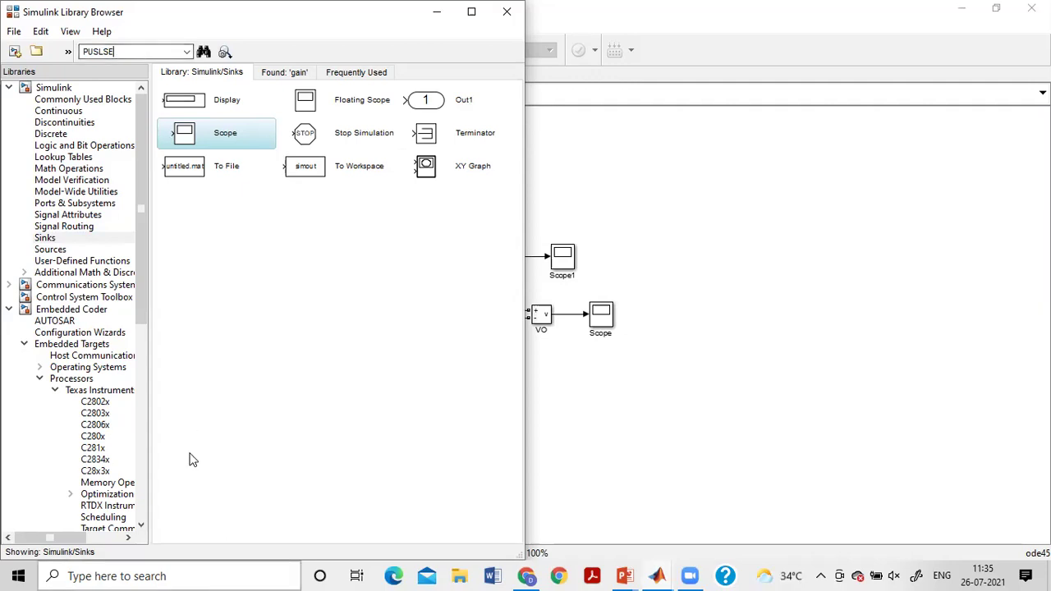
left_click(98, 52)
key("BackSpace")
left_click(133, 51)
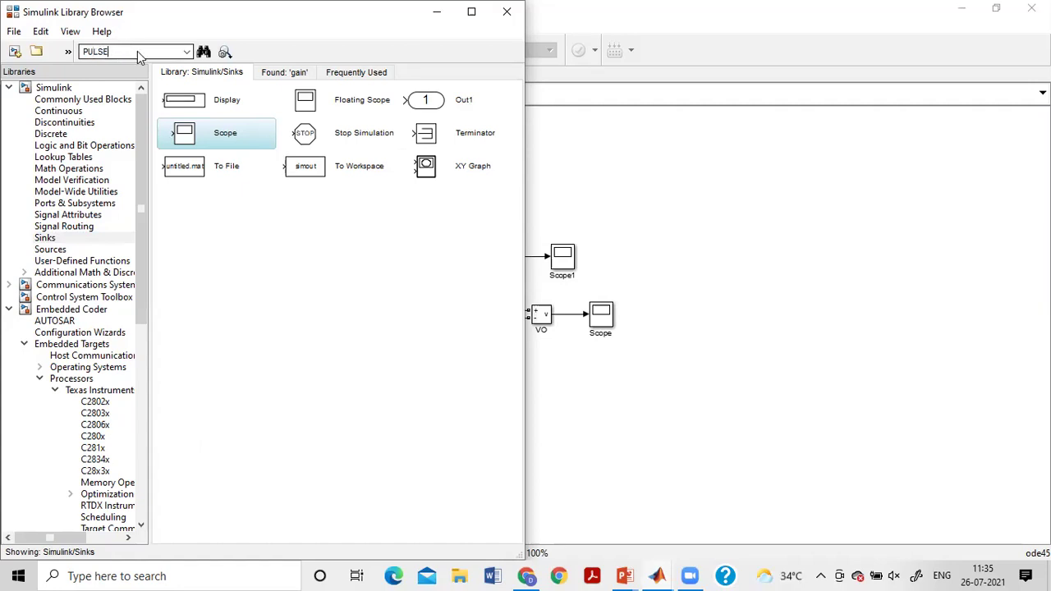
key("Return")
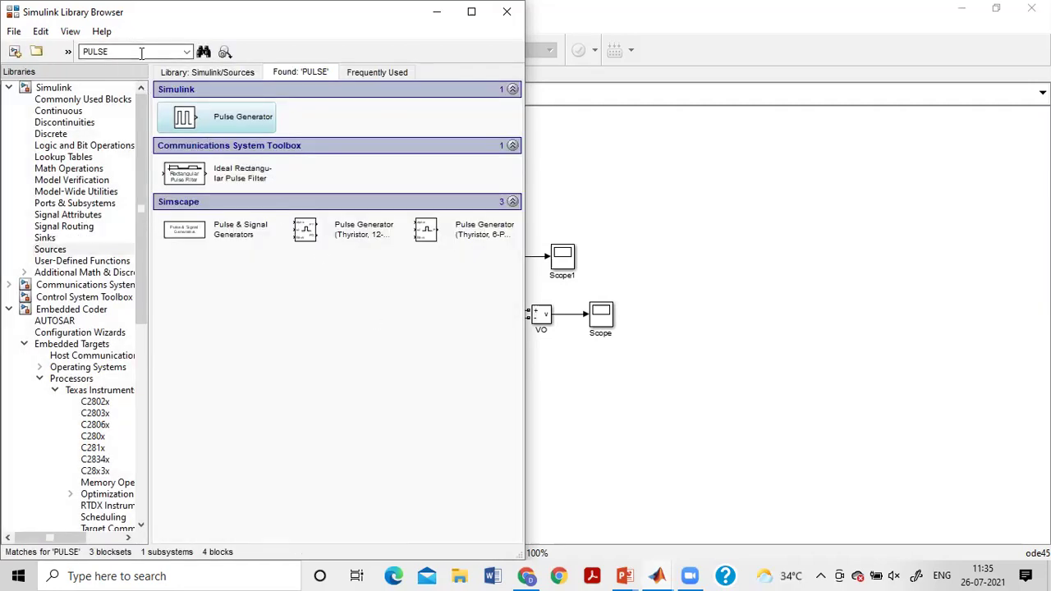
left_click_drag(213, 118, 597, 171)
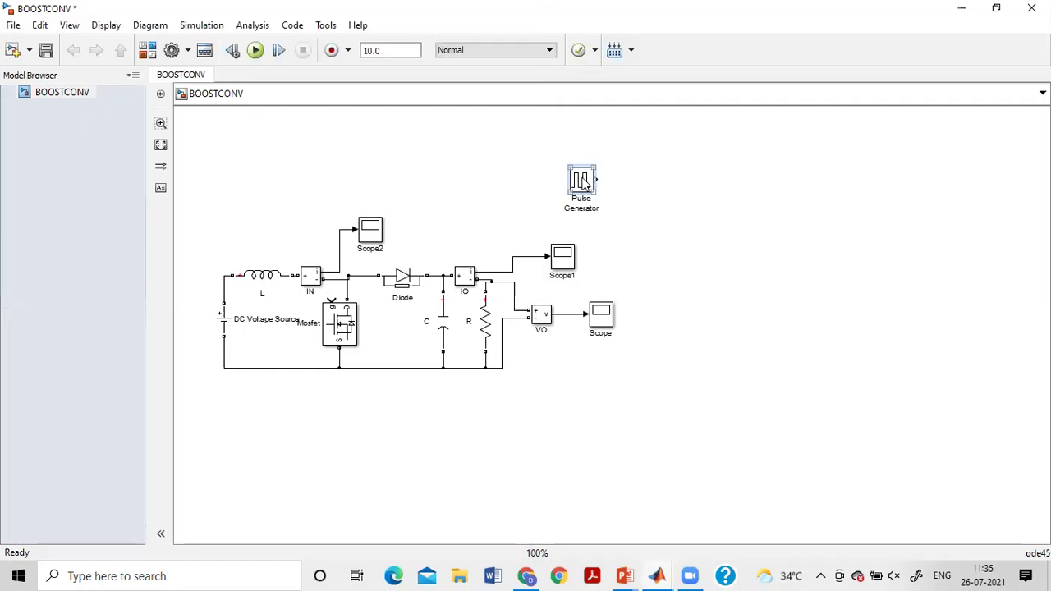
Step: Place the Pulse Generator below L, wire it to the Mosfet gate, and open L's parameters
left_click_drag(581, 181, 262, 416)
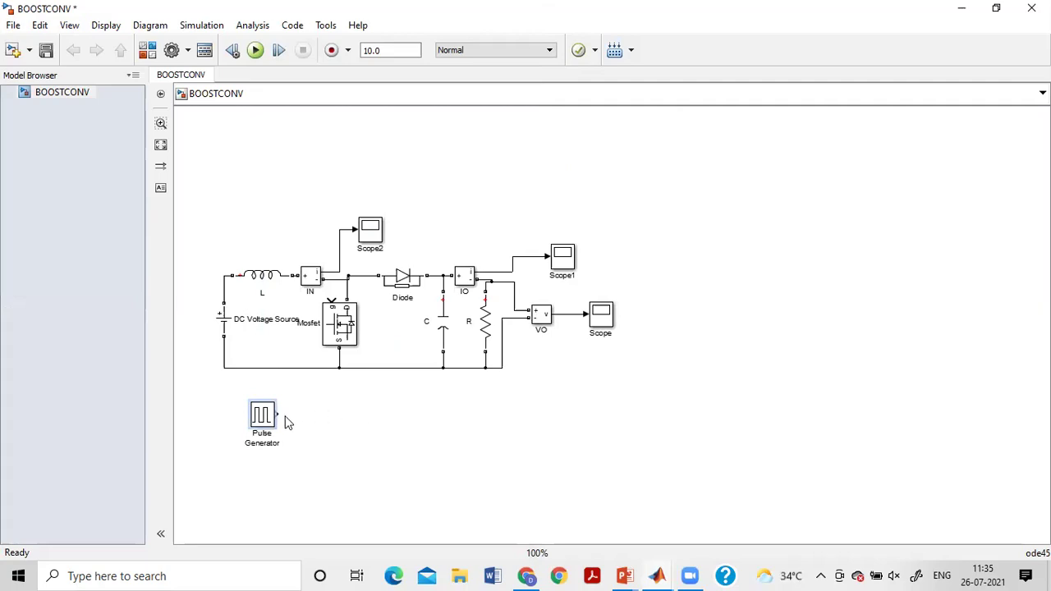
mouse_move(280, 415)
left_mouse_down()
mouse_move(305, 310)
mouse_move(331, 301)
left_mouse_up()
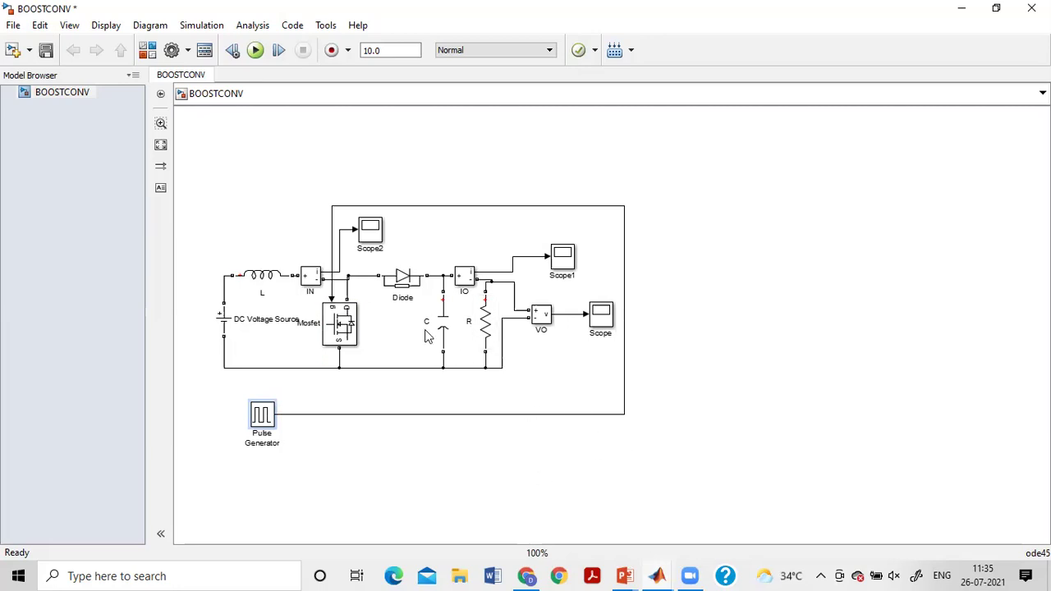
double_click(259, 274)
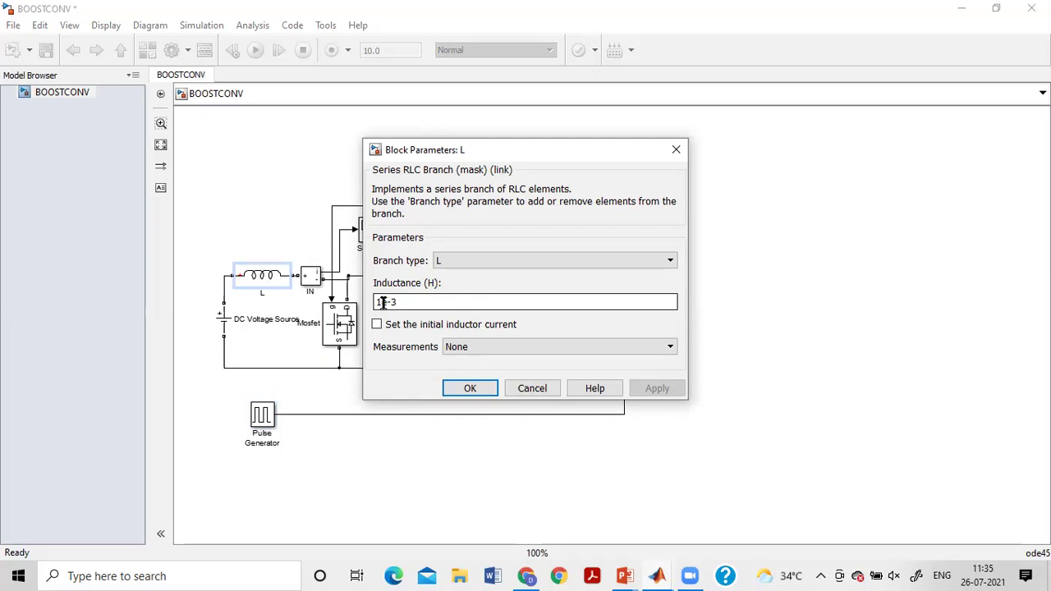
Step: Set inductor L's inductance to 76.86e-6 H
double_click(383, 302)
type("75.86E")
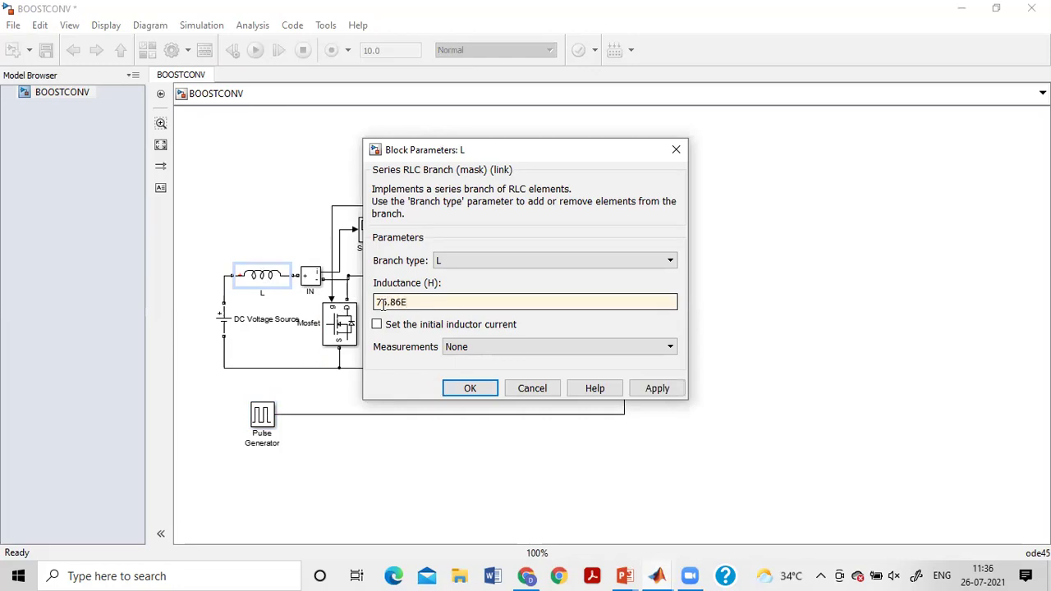
key("BackSpace")
left_click(644, 391)
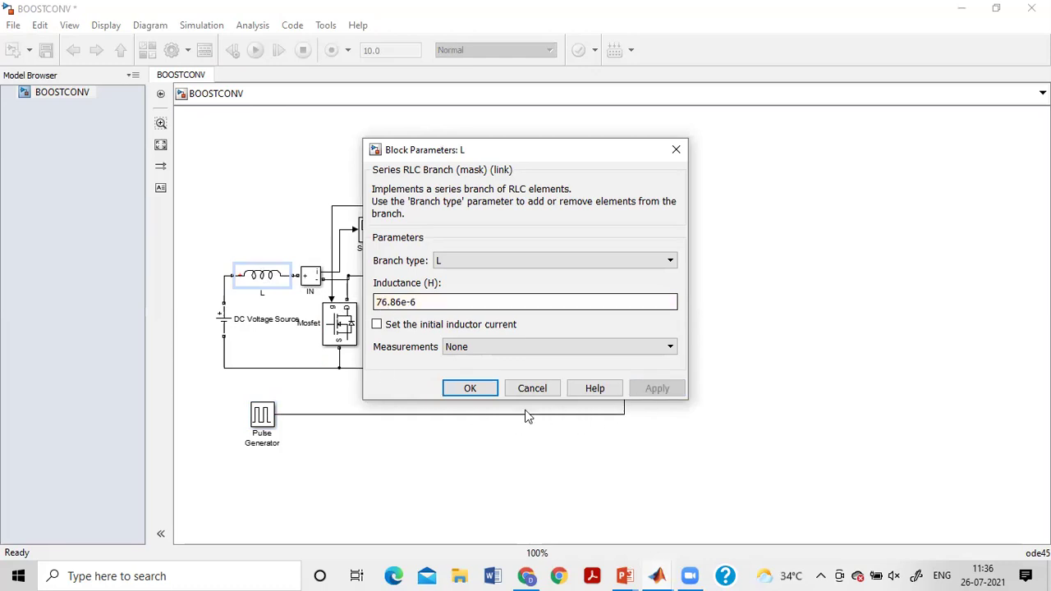
left_click(478, 391)
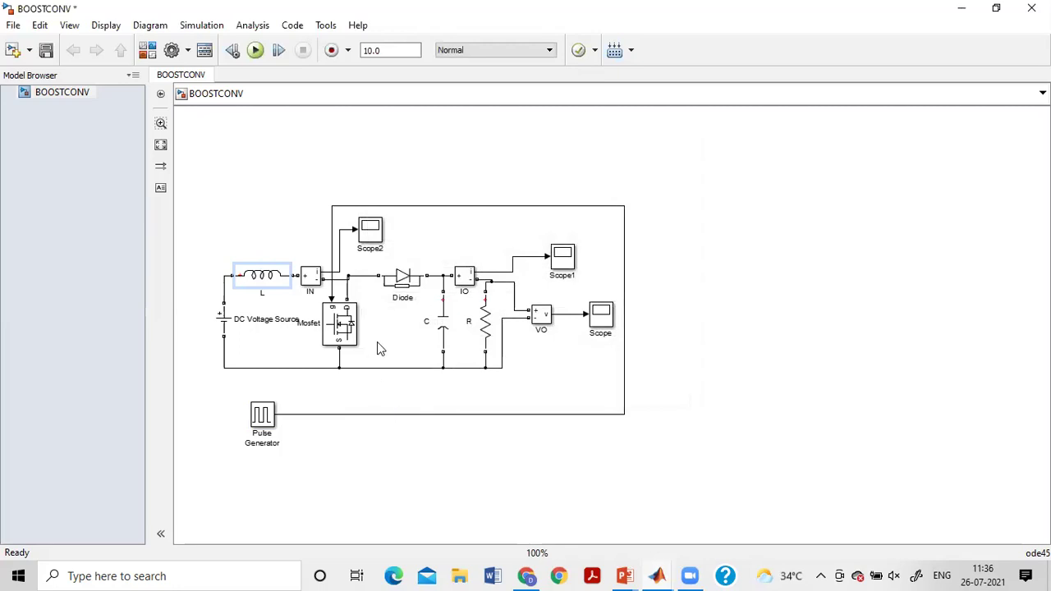
Step: Change capacitor C's capacitance to 400e-6 F
left_click(443, 316)
double_click(448, 328)
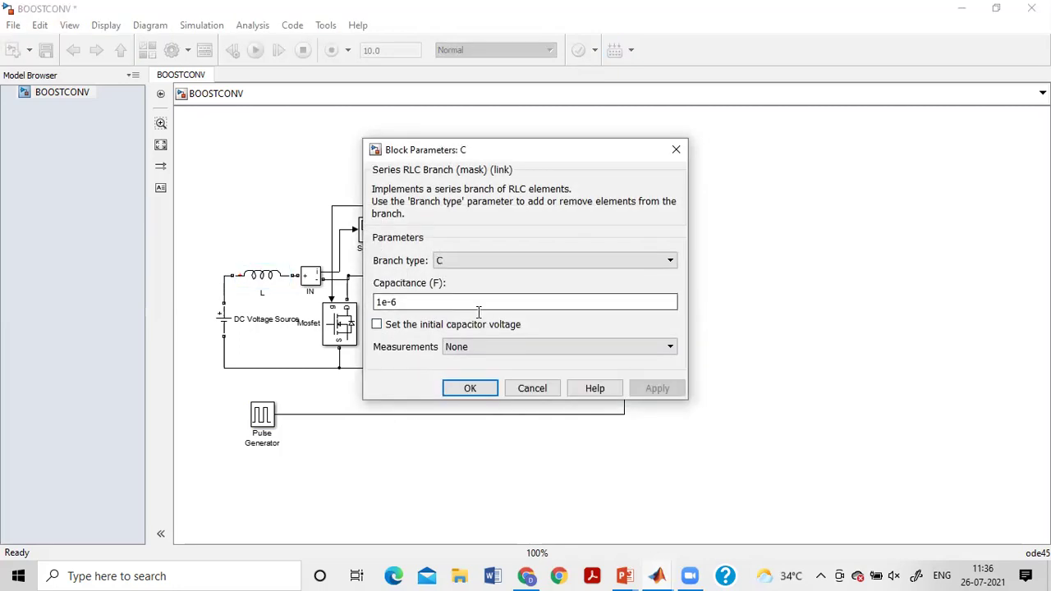
left_click_drag(403, 302, 378, 302)
left_click(382, 302)
key("BackSpace")
type("400")
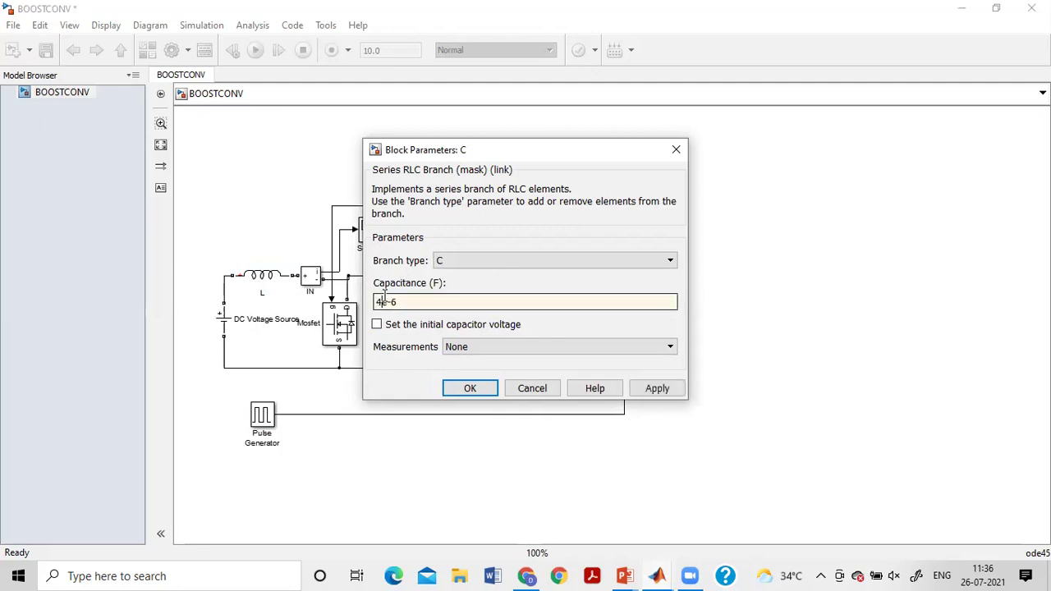
key("Return")
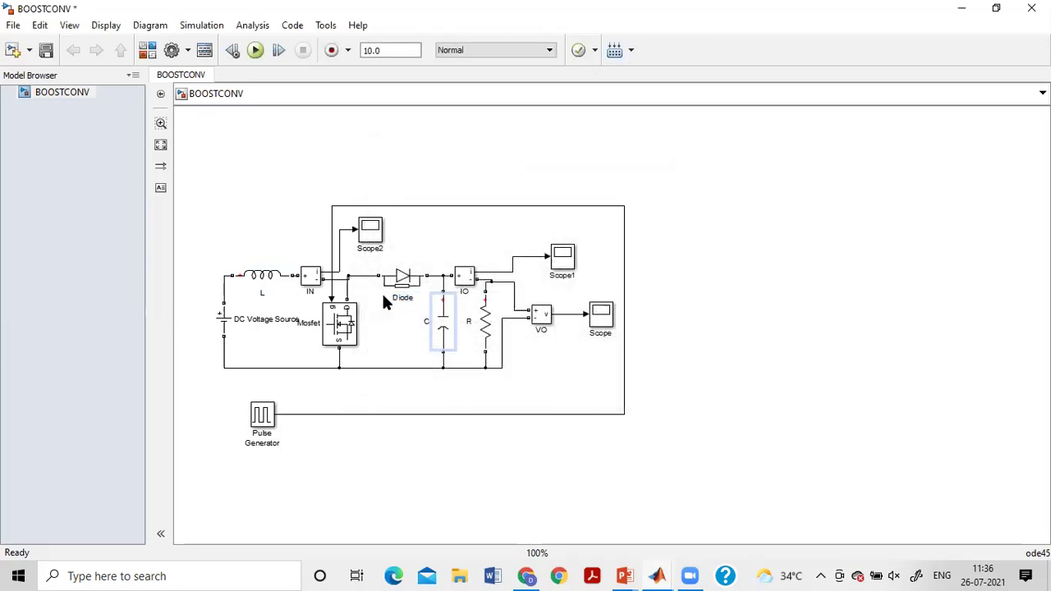
Step: Set the load resistor R to 4 Ohms
double_click(488, 334)
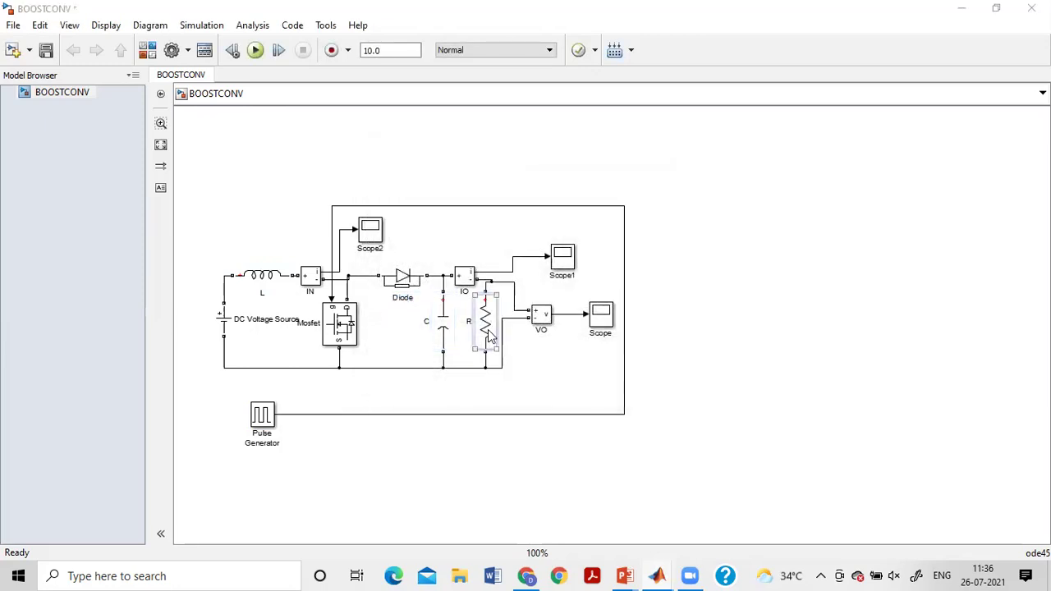
type("4")
left_click(649, 378)
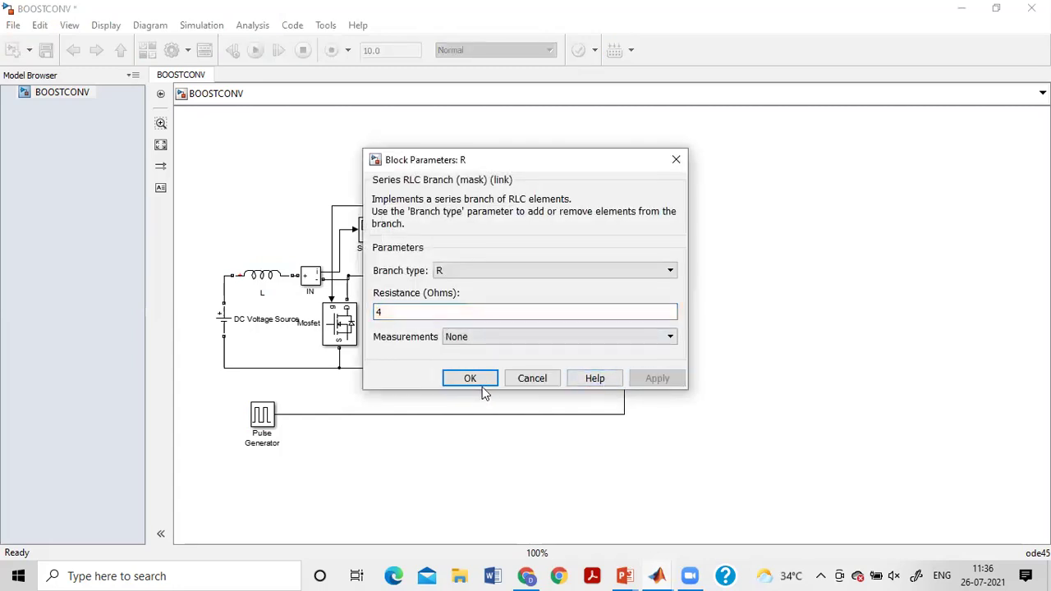
left_click(486, 380)
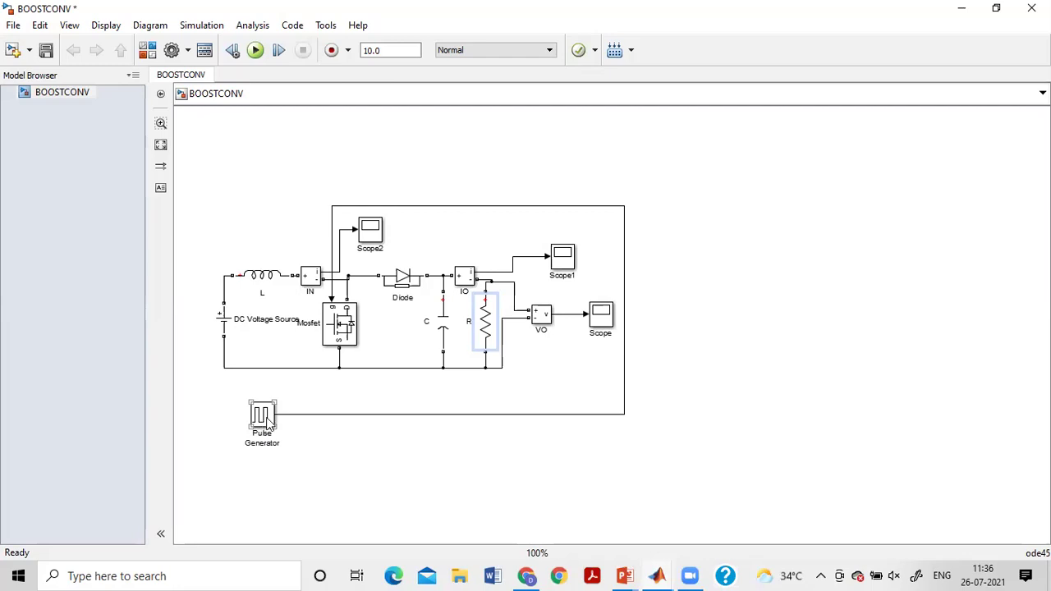
double_click(263, 424)
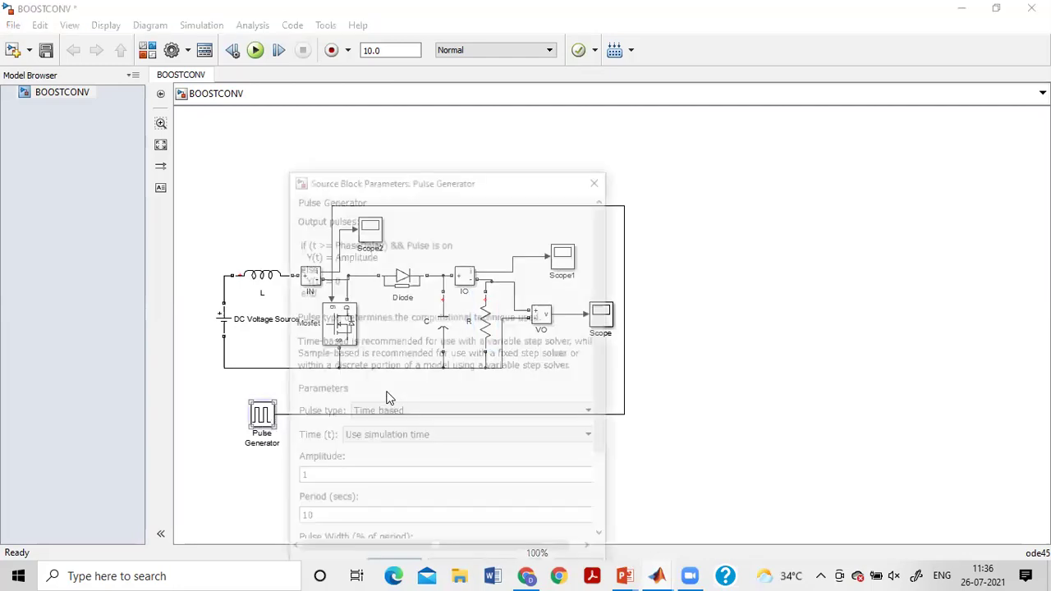
Step: Enter a Period of 1/25000 and a Pulse Width of 40 in the Pulse Generator
scroll(337, 469, "down", 1)
double_click(326, 436)
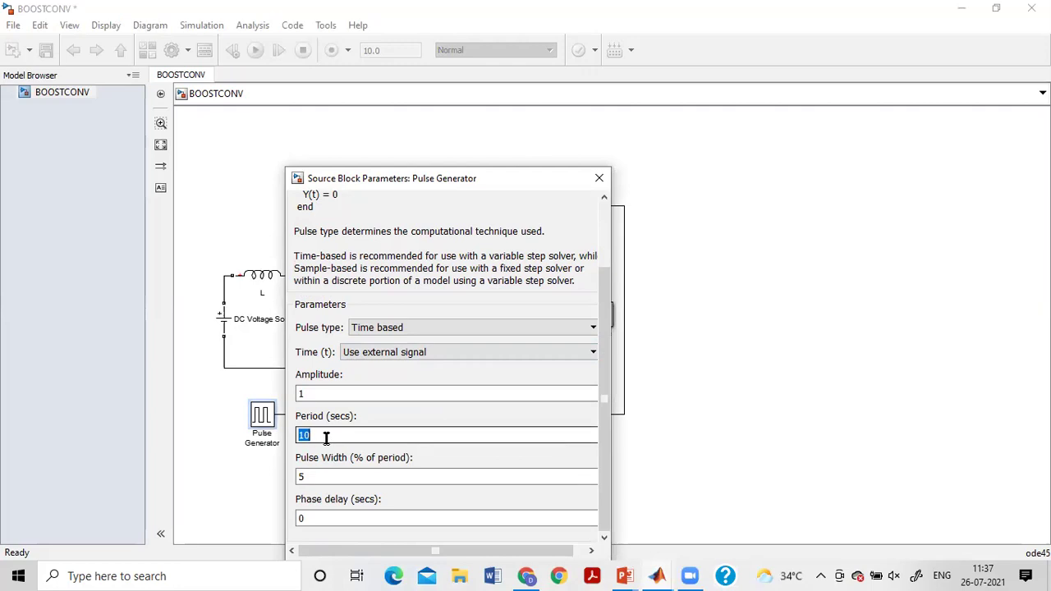
type("1/25000")
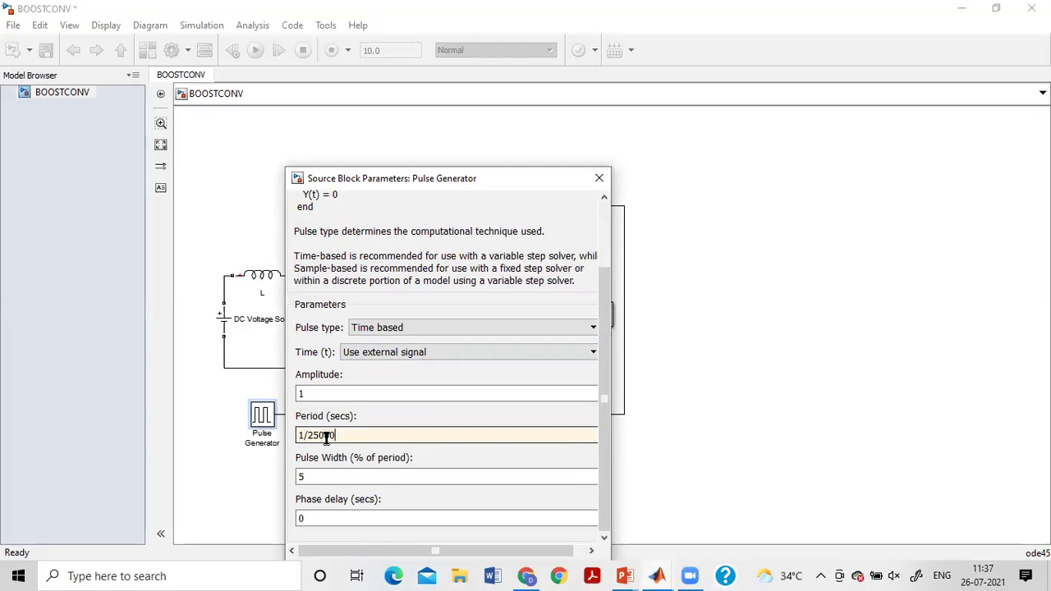
double_click(317, 483)
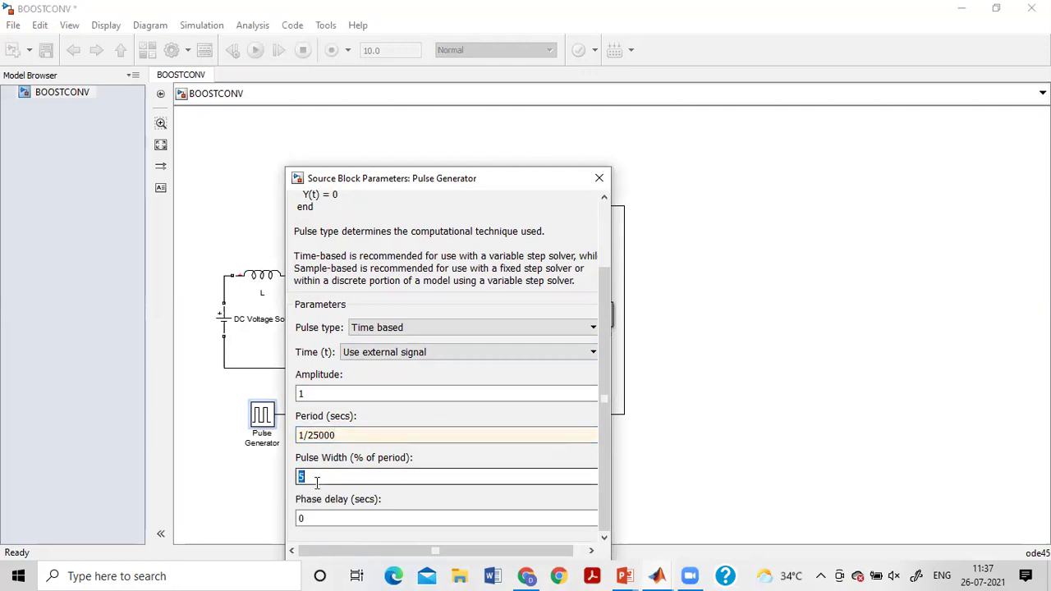
type("40")
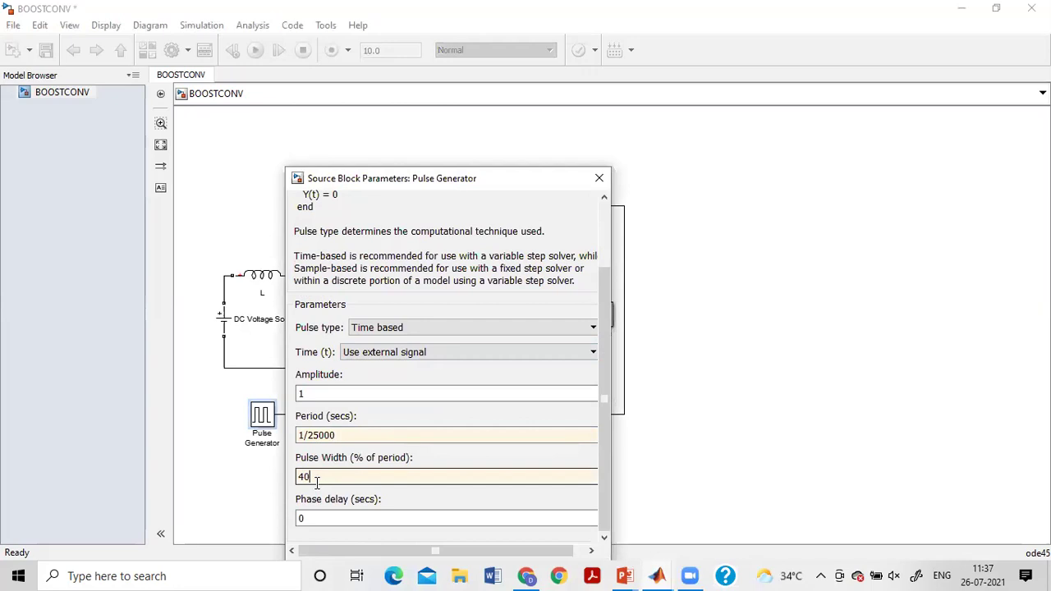
left_click(366, 477)
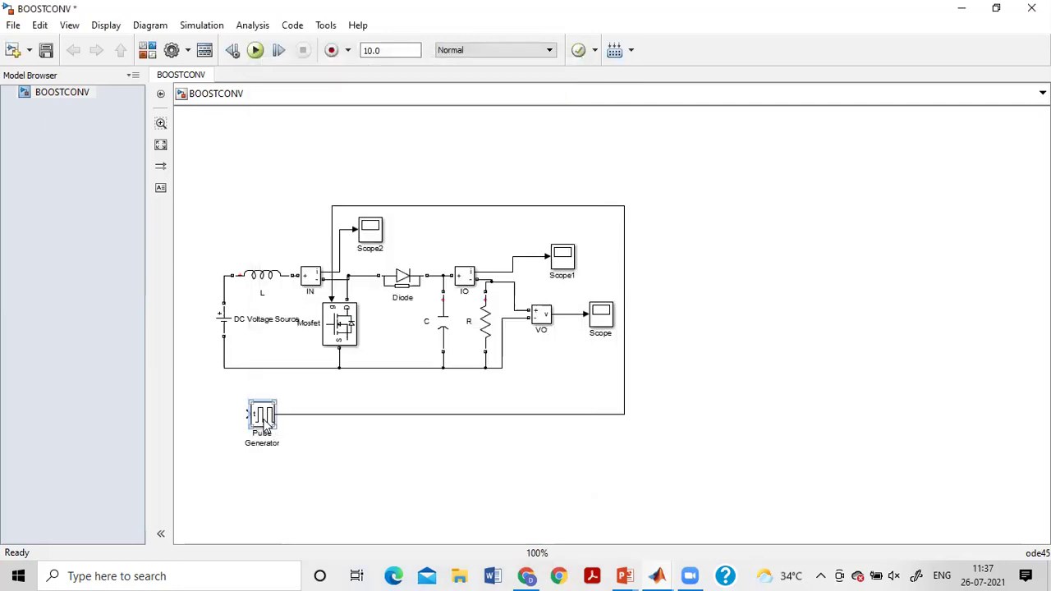
Step: Delete the Pulse Generator and wire a new library copy above the circuit to the Mosfet gate
mouse_move(266, 423)
left_mouse_down()
mouse_move(258, 465)
mouse_move(285, 426)
left_mouse_up()
key("Delete")
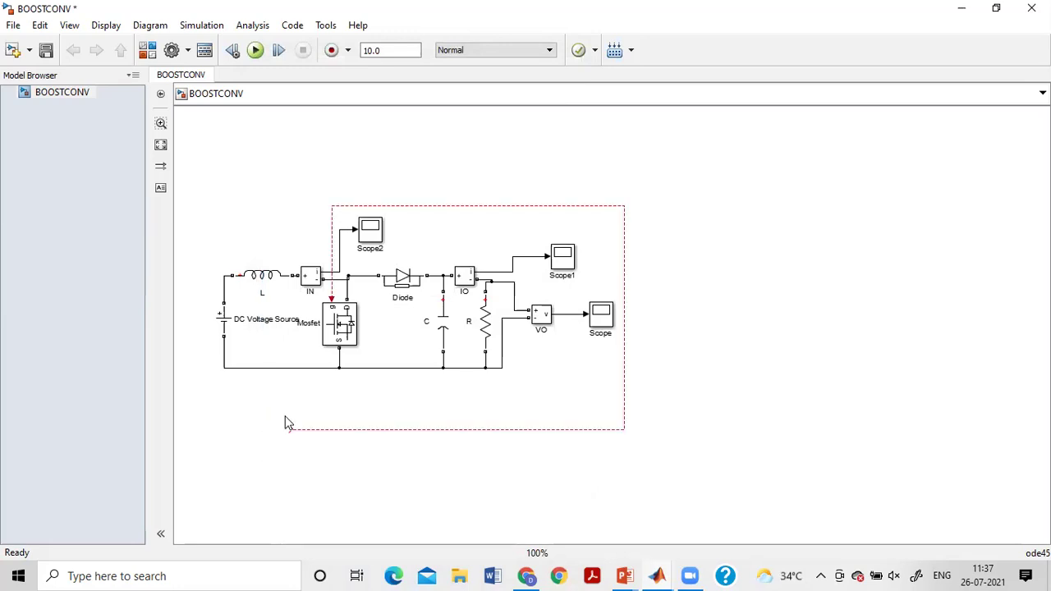
left_click(147, 50)
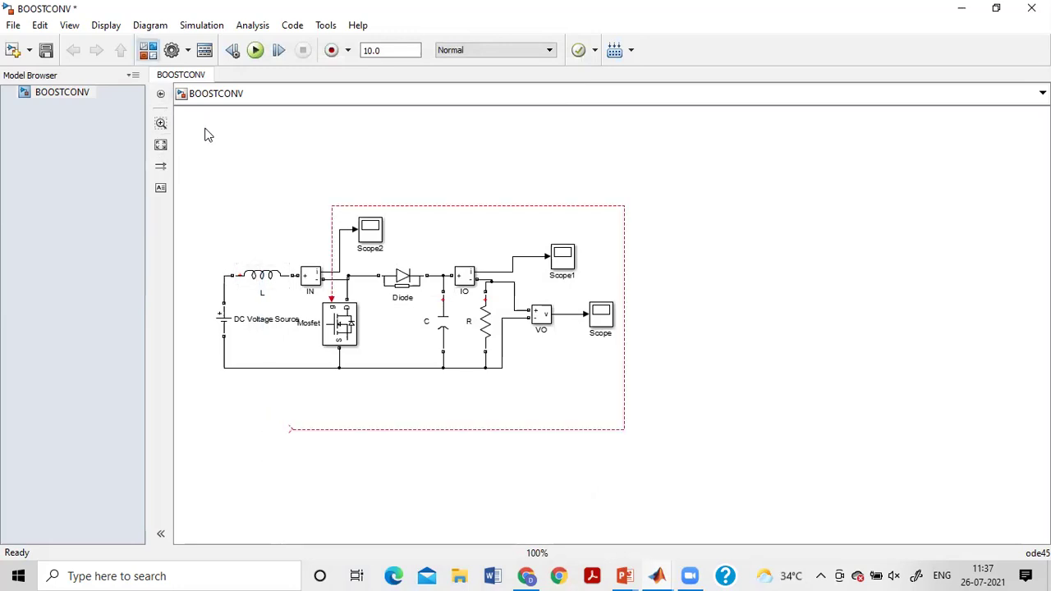
left_click_drag(623, 448, 271, 187)
left_click_drag(289, 429, 286, 183)
Step: Give the new Pulse Generator a 1/25000 s period and 40% pulse width
double_click(277, 188)
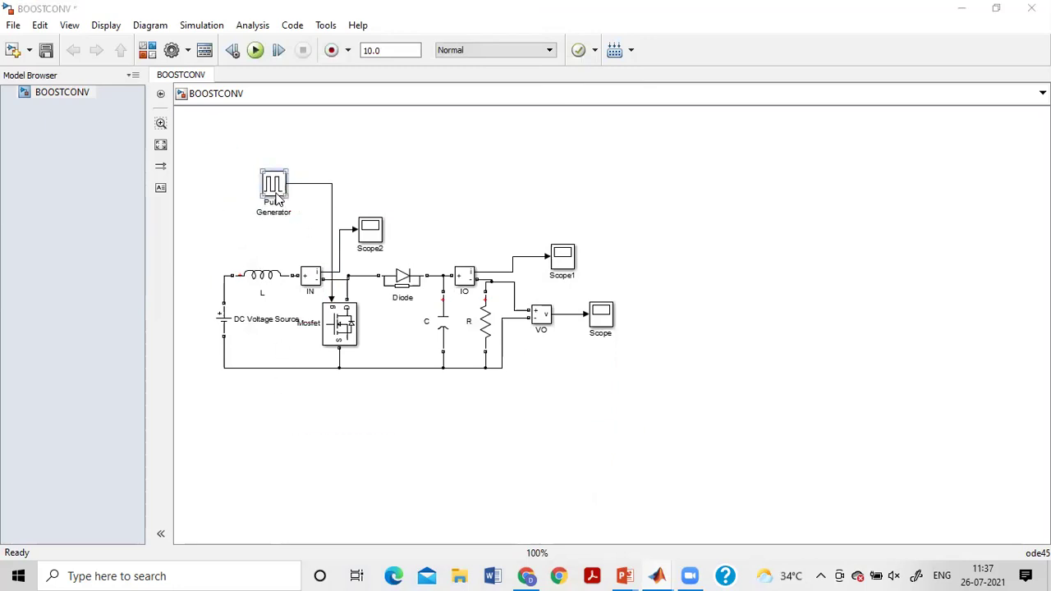
double_click(337, 307)
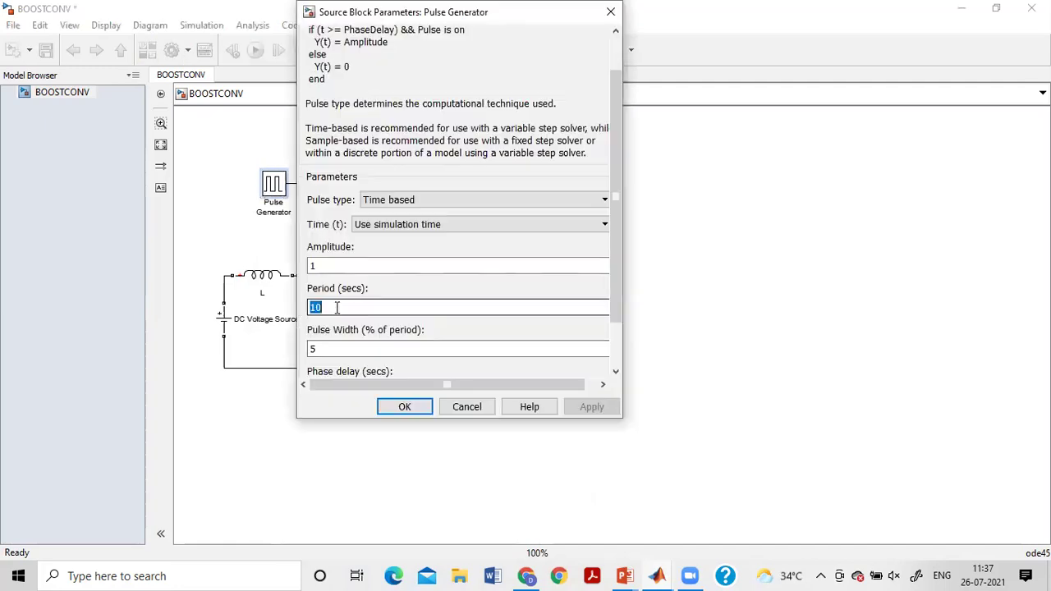
type("1")
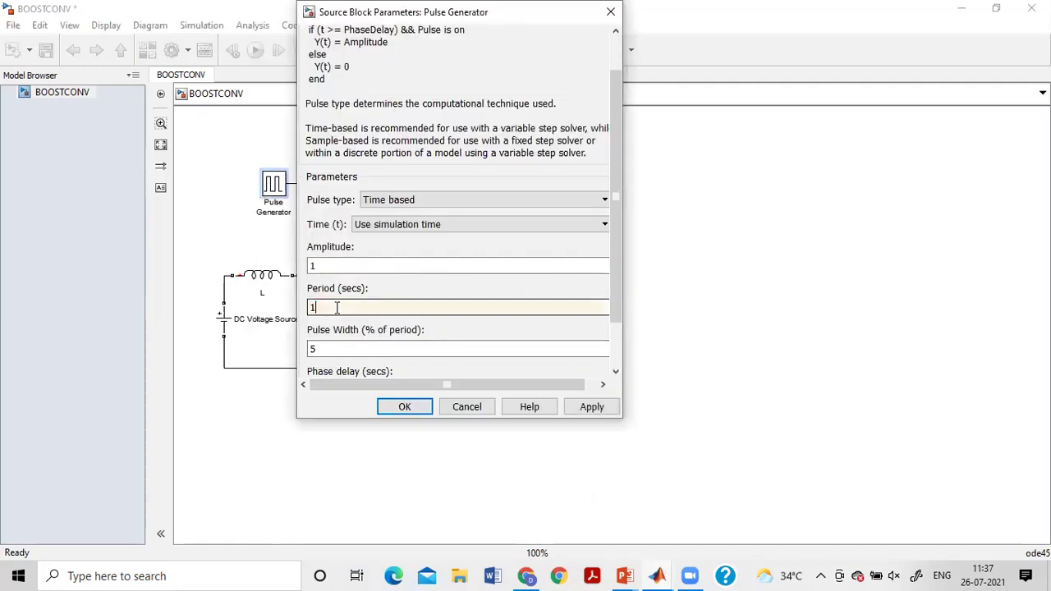
type("/25000")
double_click(327, 350)
type("40")
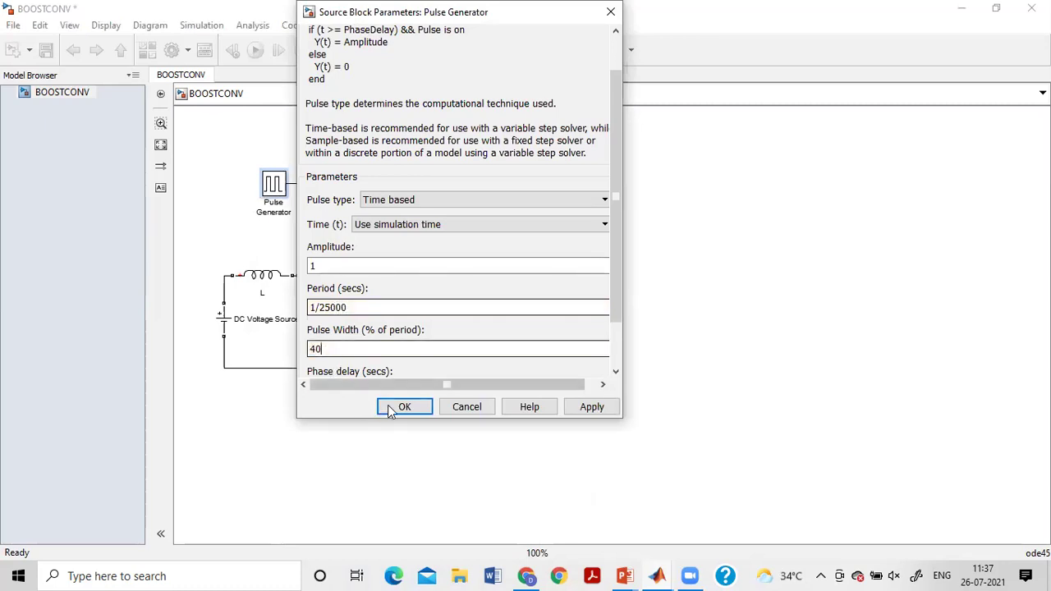
left_click(591, 406)
key("Return")
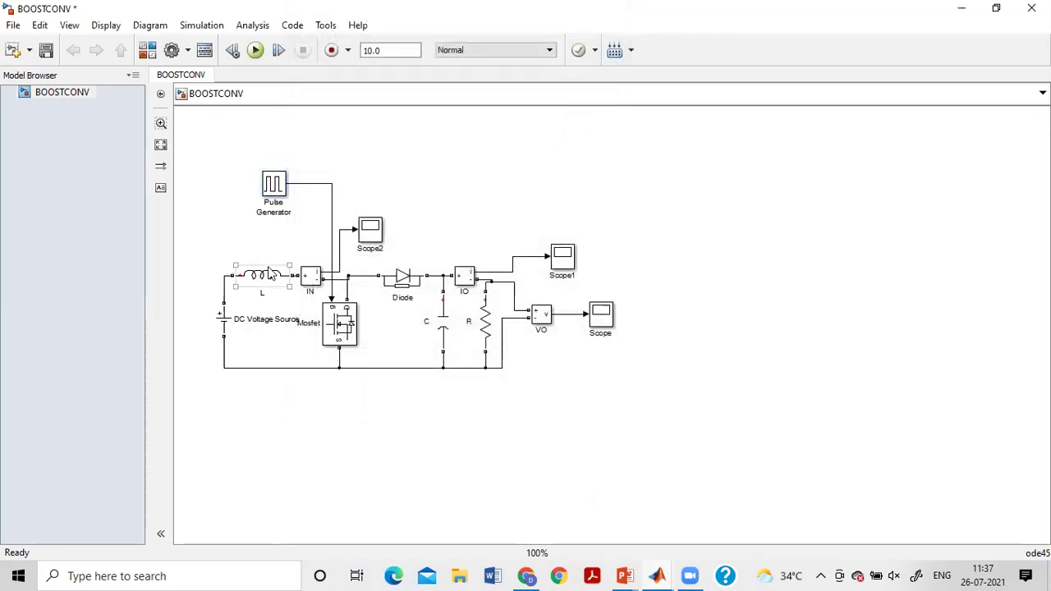
Step: Review the inductor L and capacitor C parameter values
left_click(280, 275)
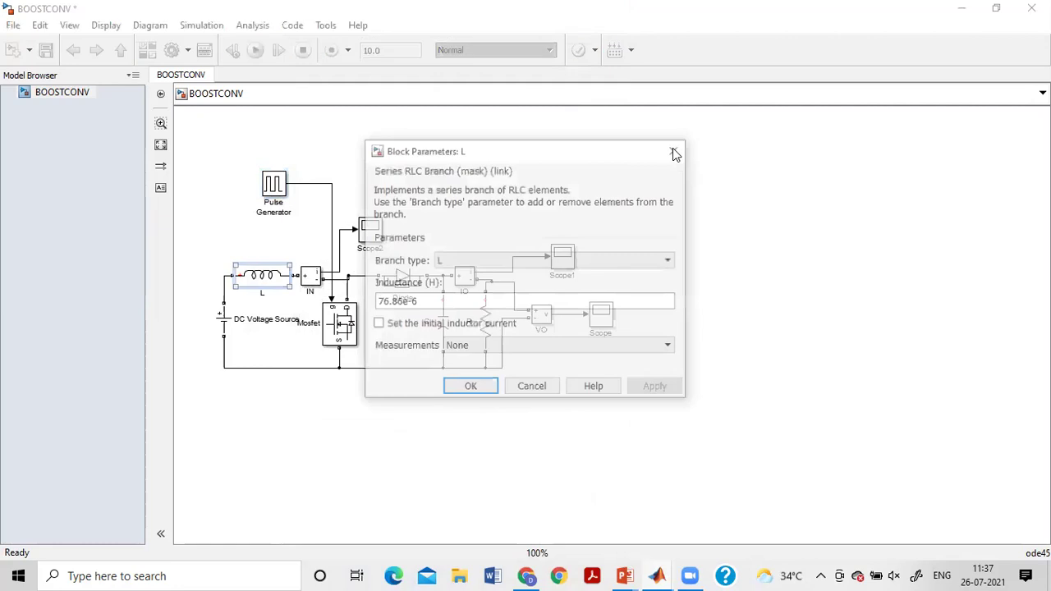
left_click(448, 328)
double_click(452, 332)
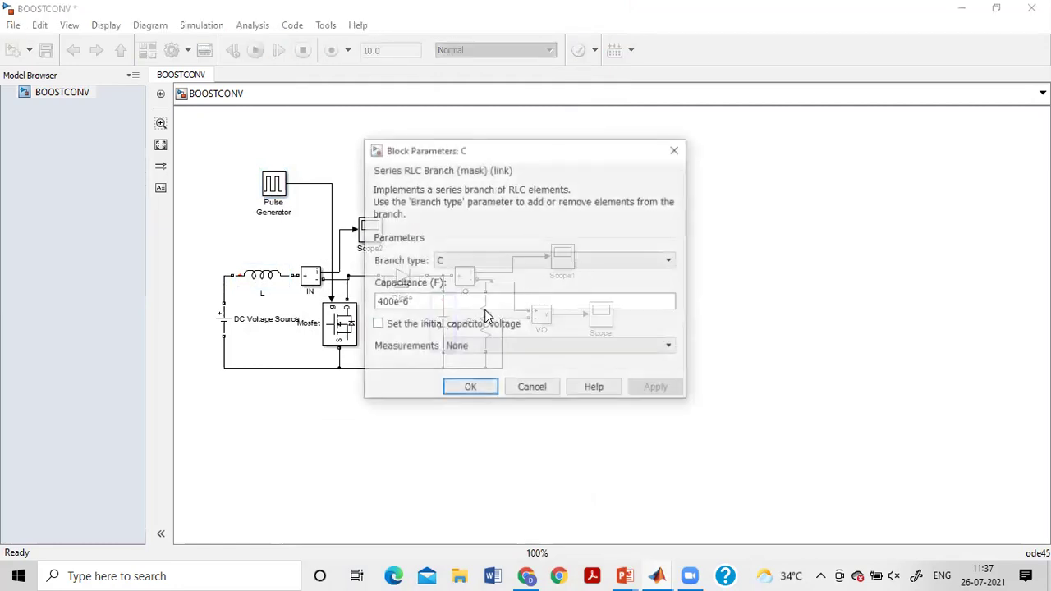
left_click(674, 150)
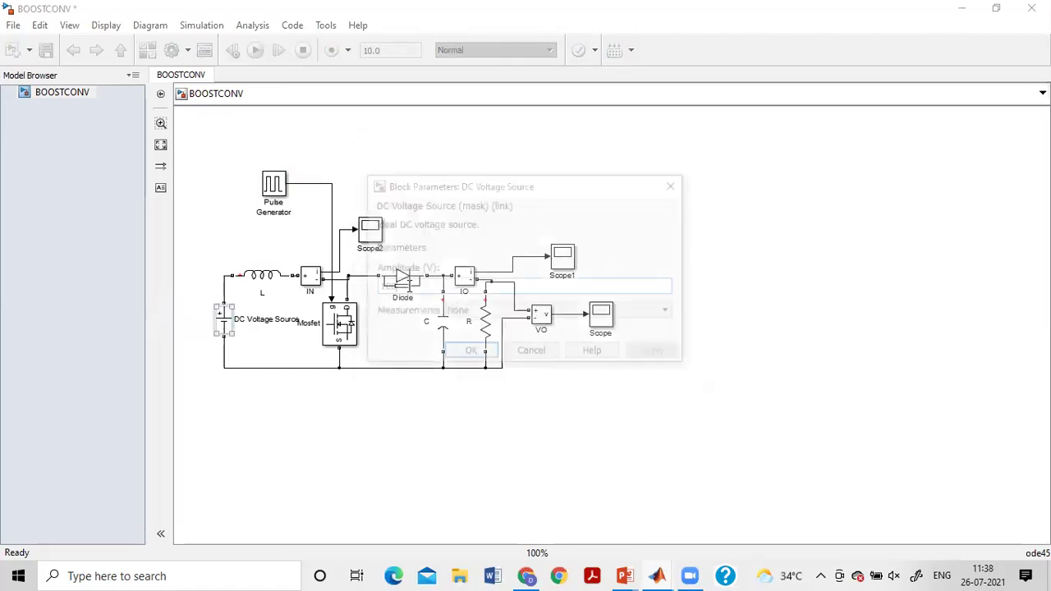
Step: Change the DC Voltage Source amplitude from 100 to 12 V
double_click(389, 288)
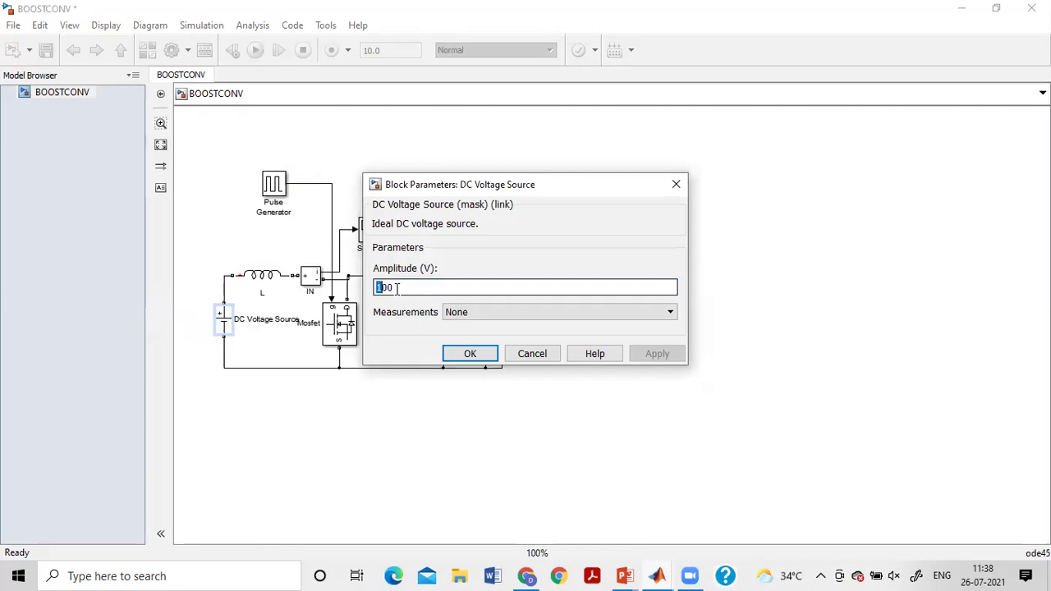
type("12")
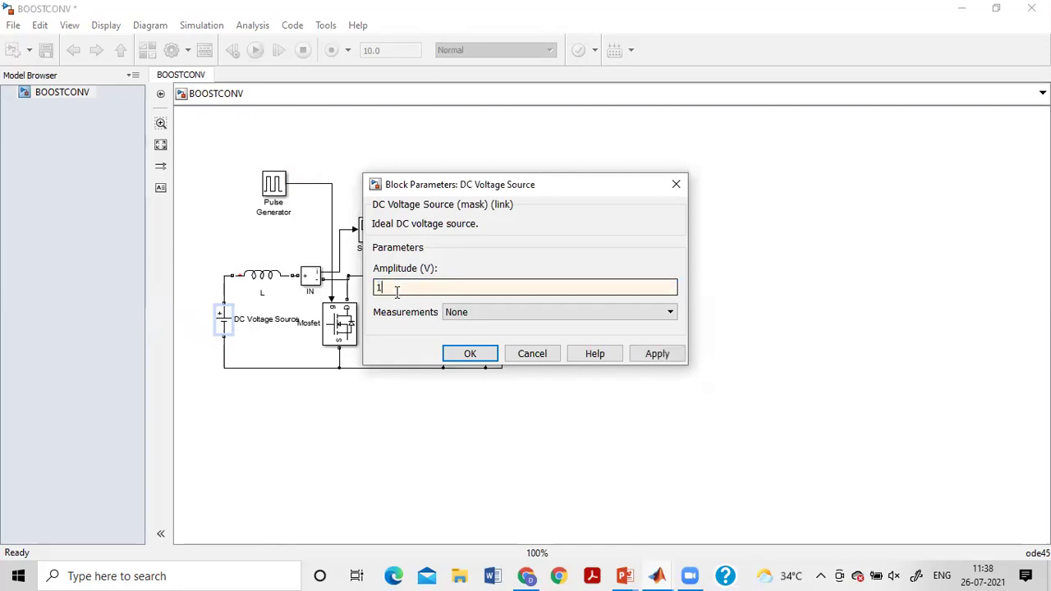
left_click(462, 357)
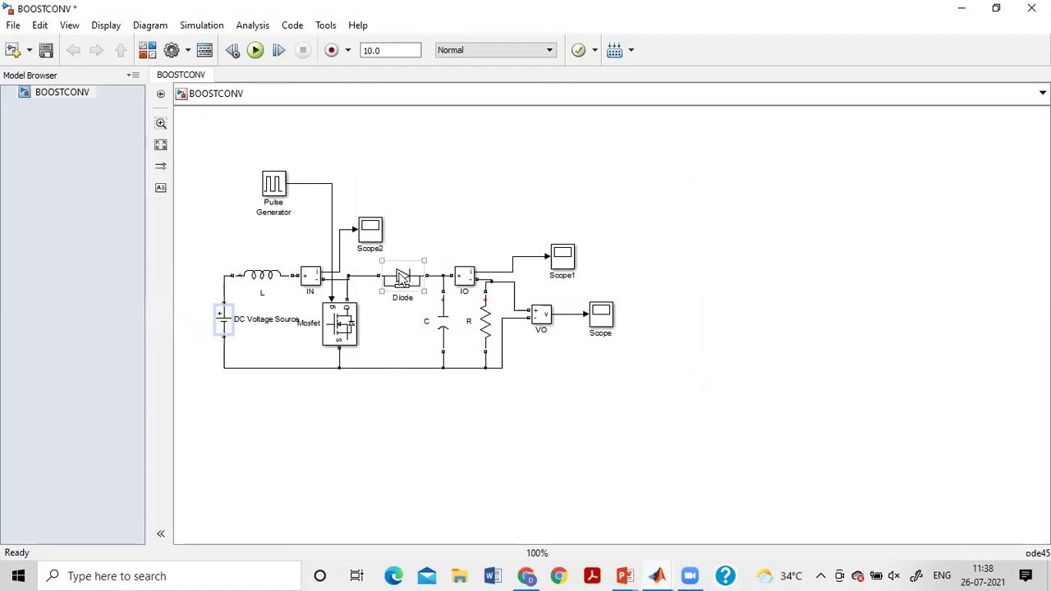
double_click(350, 329)
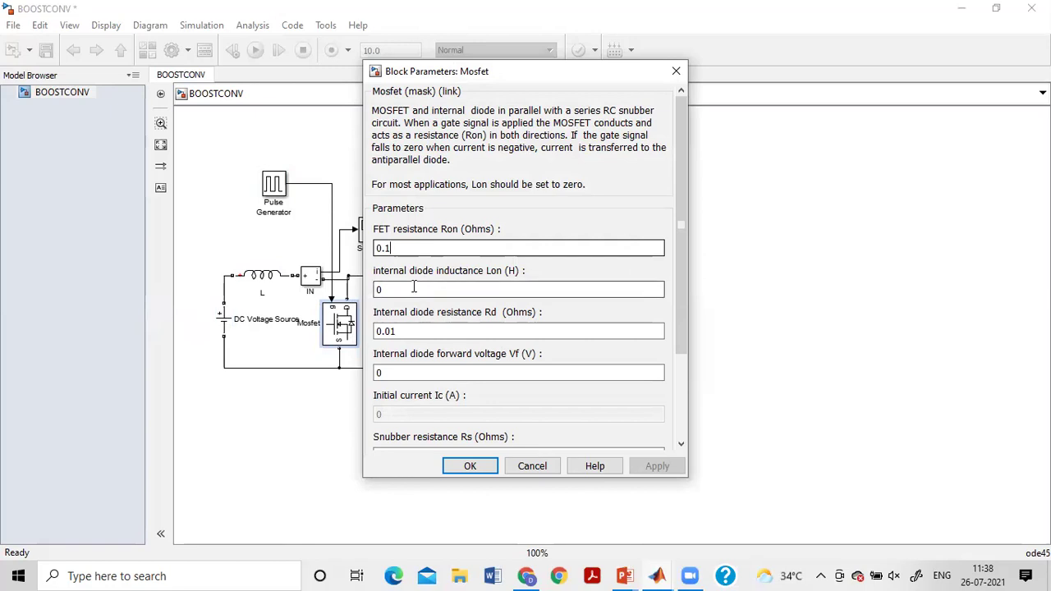
scroll(441, 345, "down", 1)
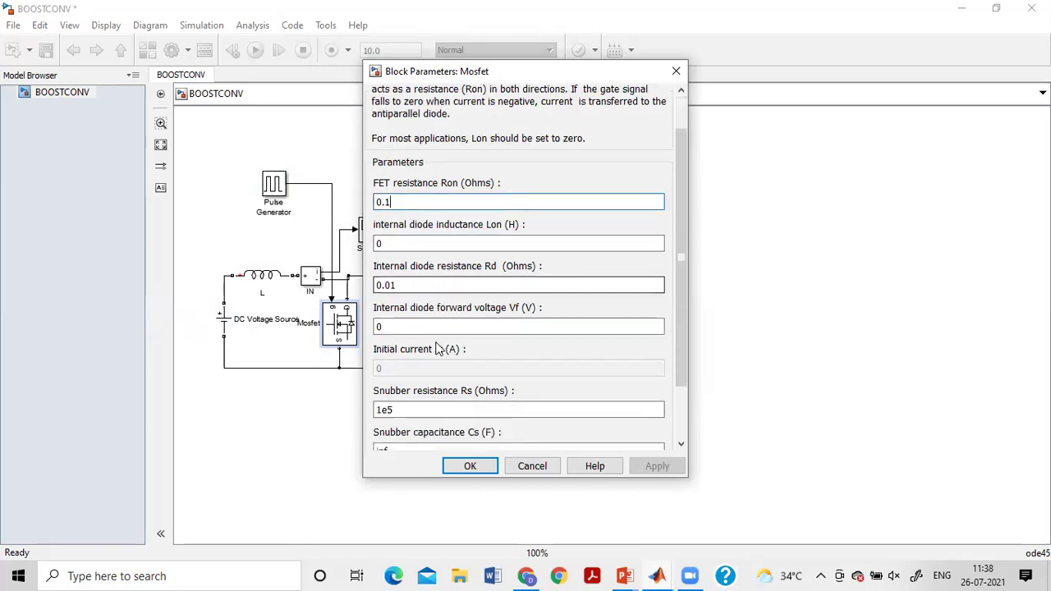
scroll(421, 312, "up", 1)
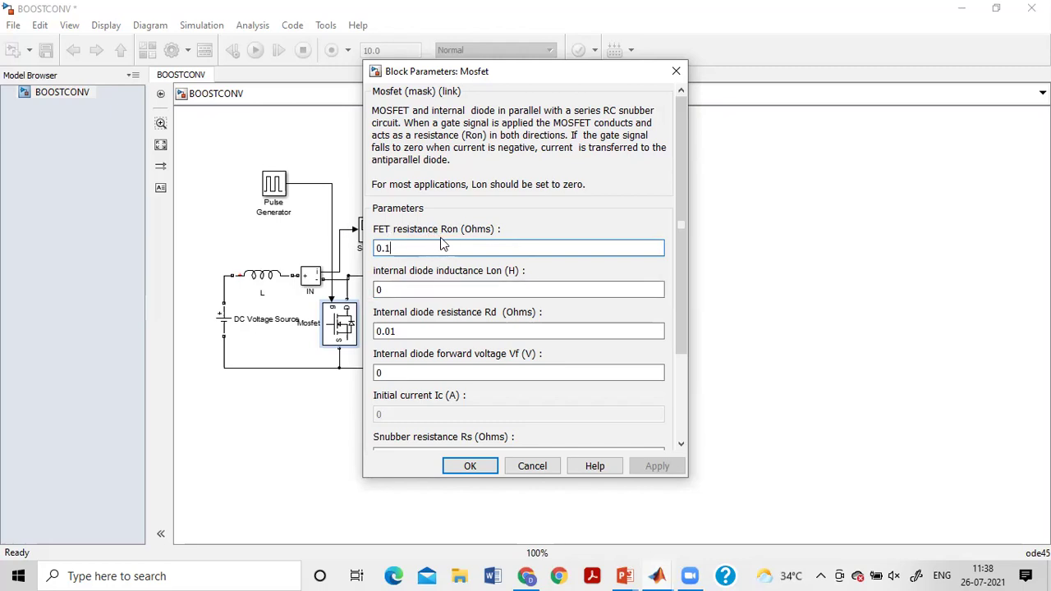
double_click(385, 249)
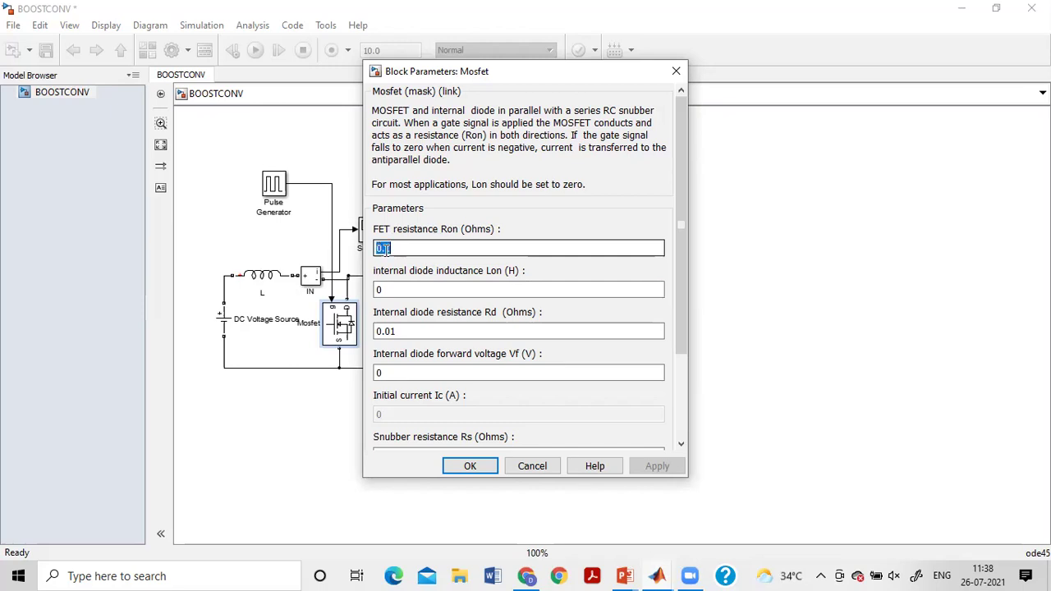
left_click(385, 249)
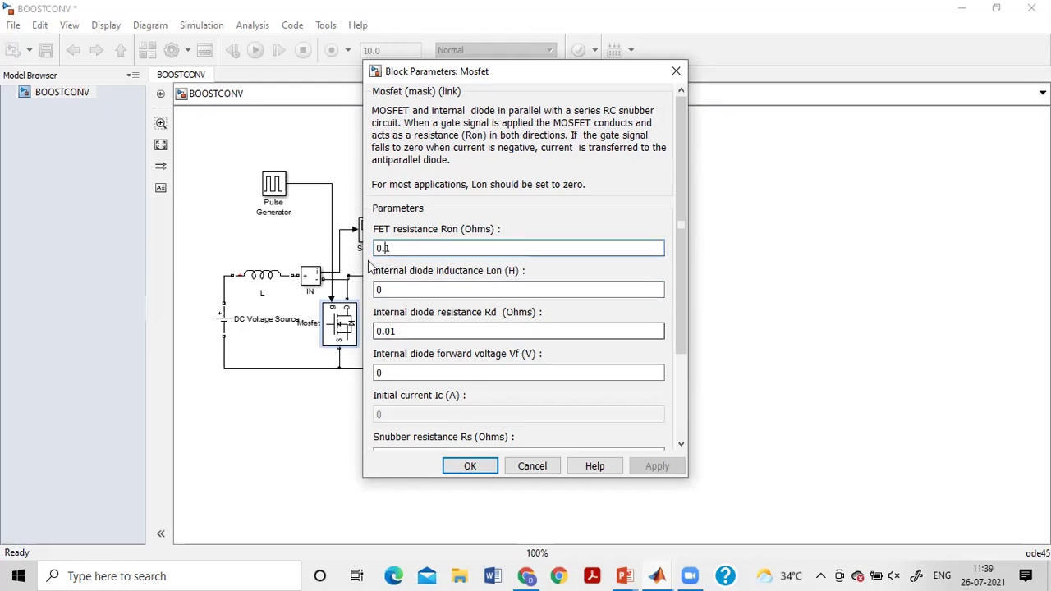
left_click(389, 249)
type("00")
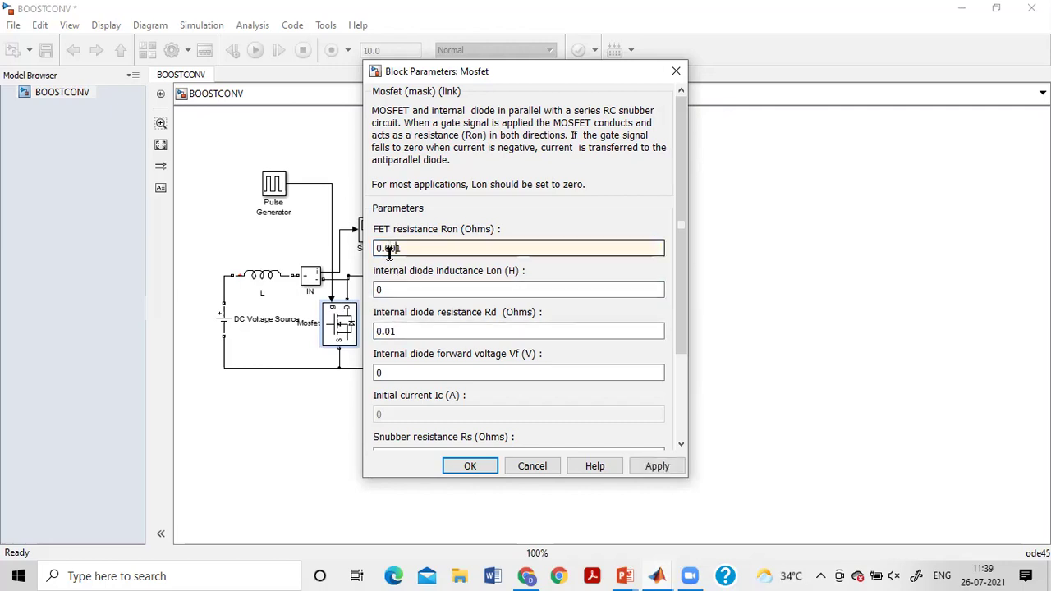
key("BackSpace")
key("BackSpace")
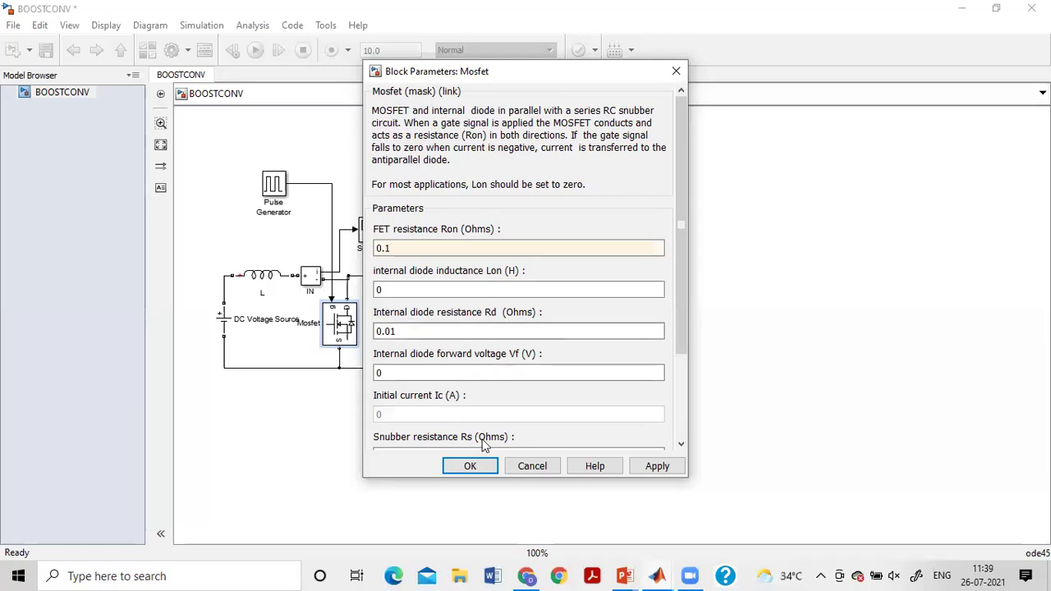
left_click(470, 466)
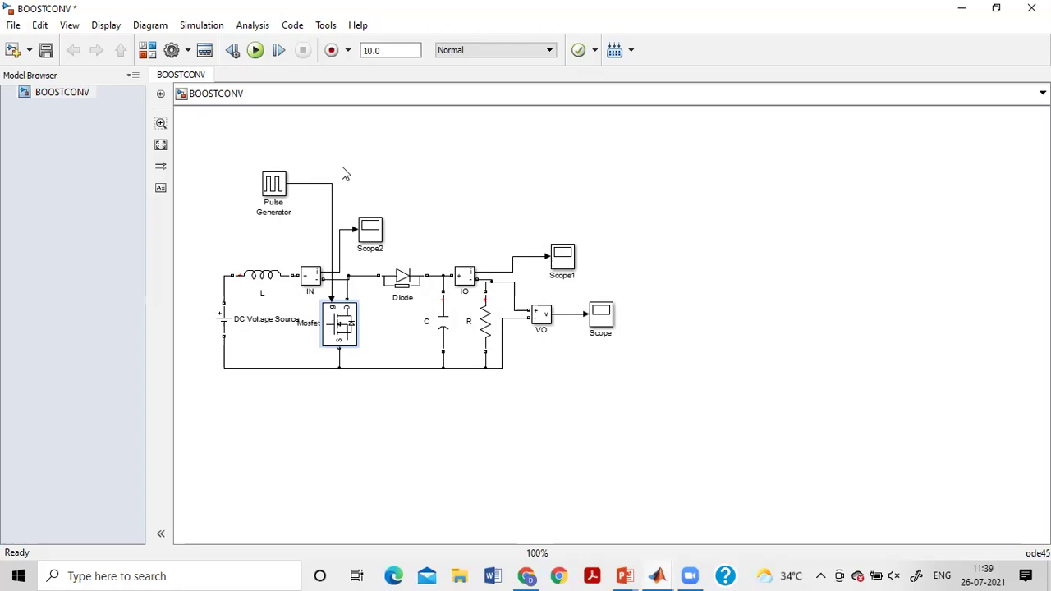
Step: Add a powergui block from the SimPowerSystems library above the circuit
left_click(148, 50)
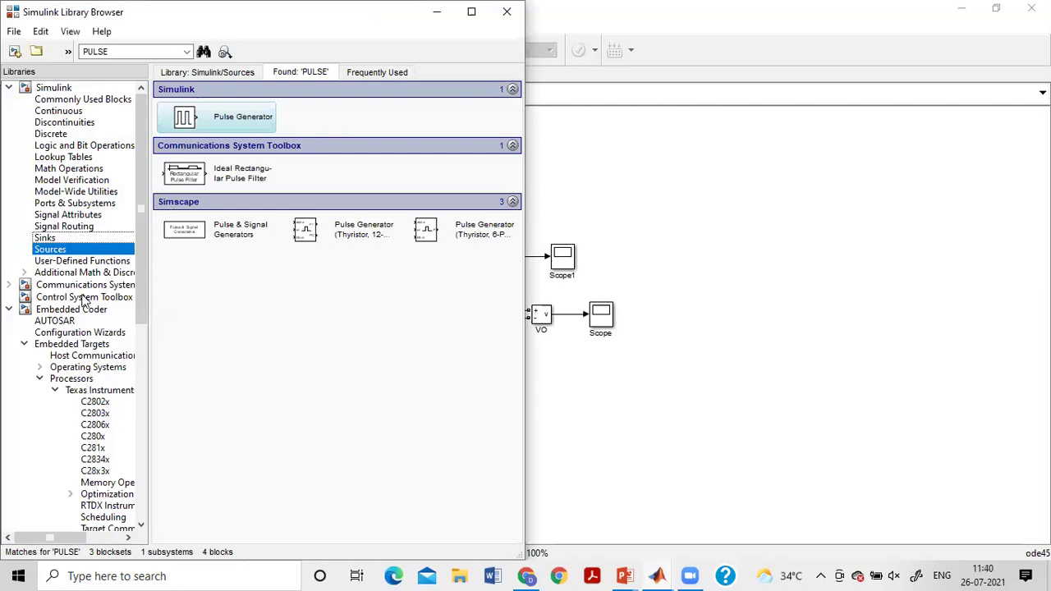
scroll(87, 303, "down", 3)
scroll(107, 386, "down", 5)
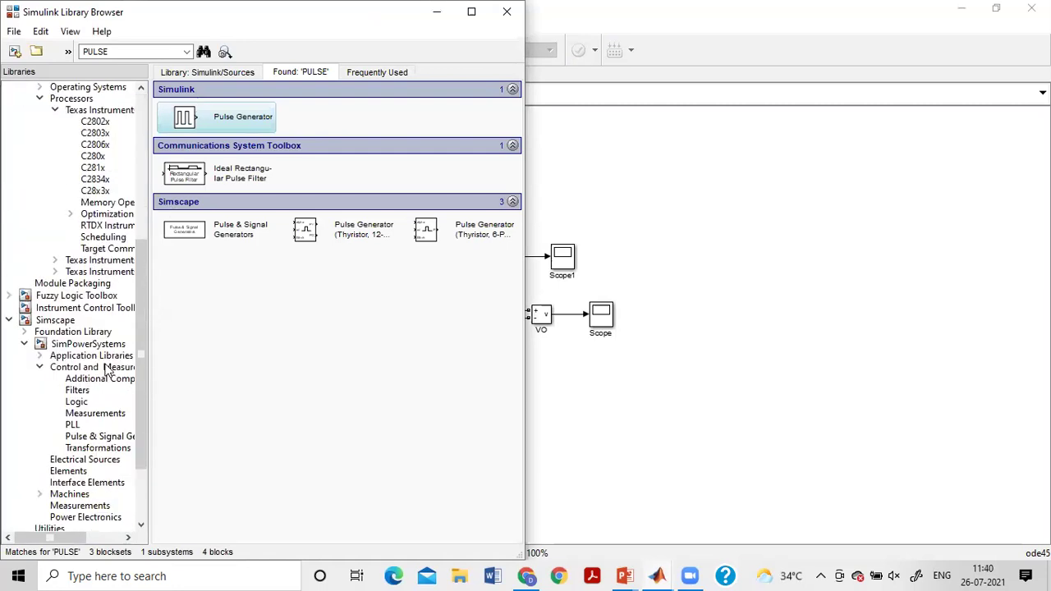
scroll(94, 328, "down", 2)
left_click(85, 276)
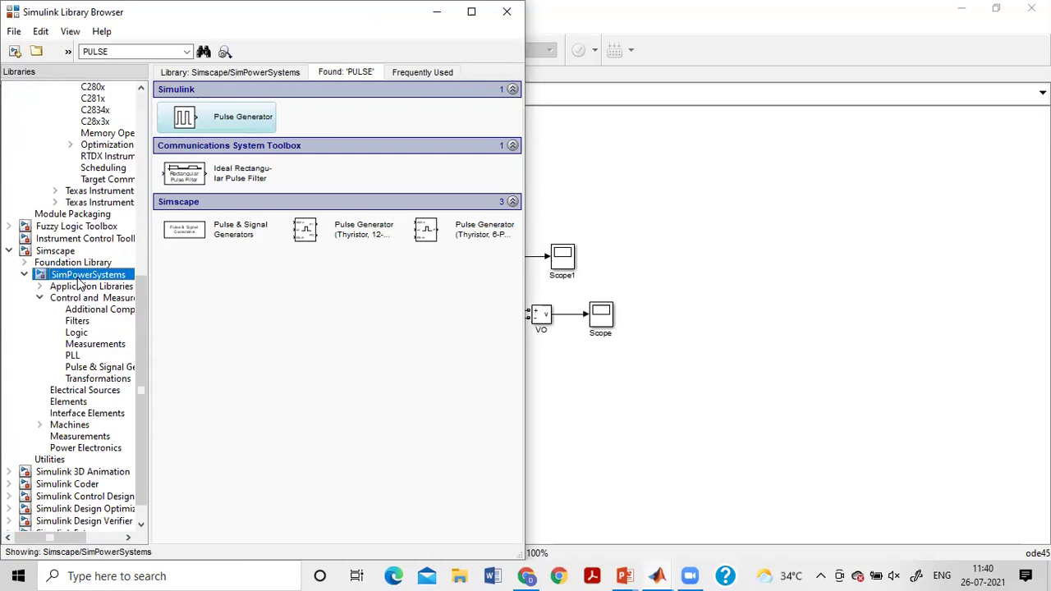
mouse_move(441, 169)
left_mouse_down()
mouse_move(614, 189)
mouse_move(455, 158)
left_mouse_up()
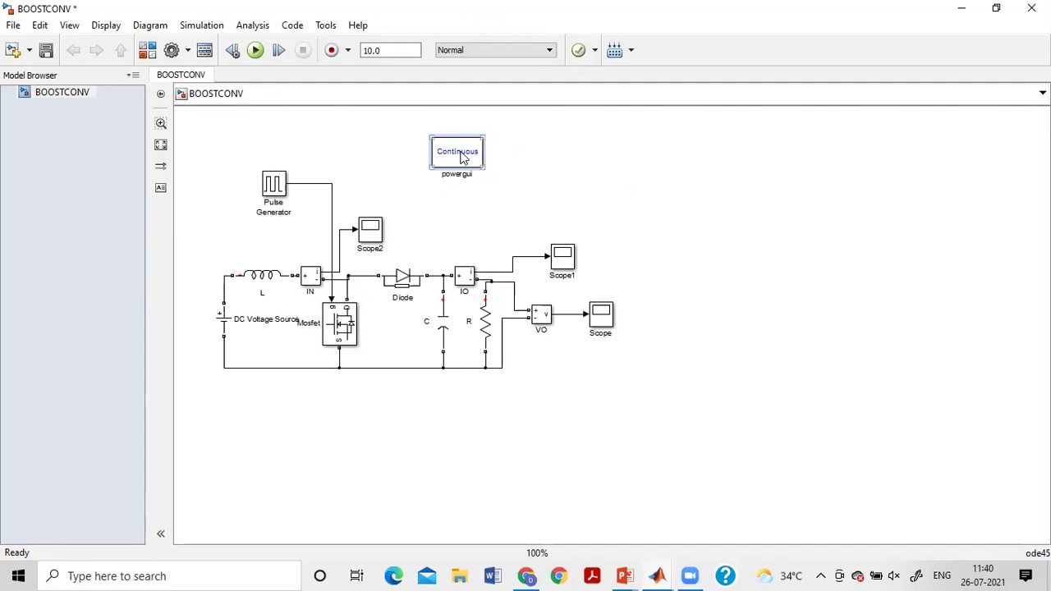
Step: Leave the powergui simulation type on Continuous and confirm its configuration
double_click(461, 156)
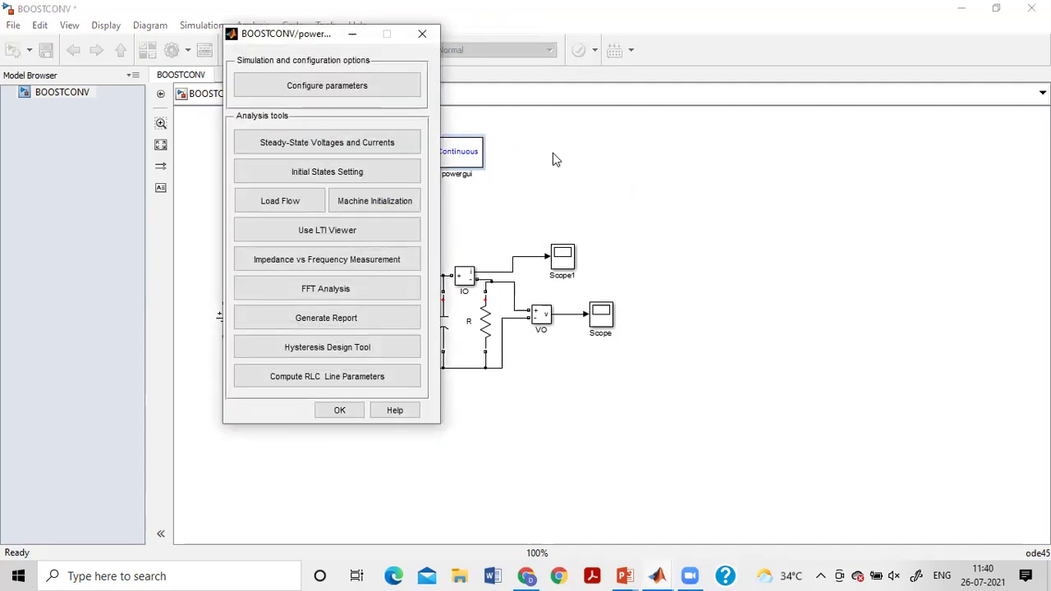
left_click(321, 92)
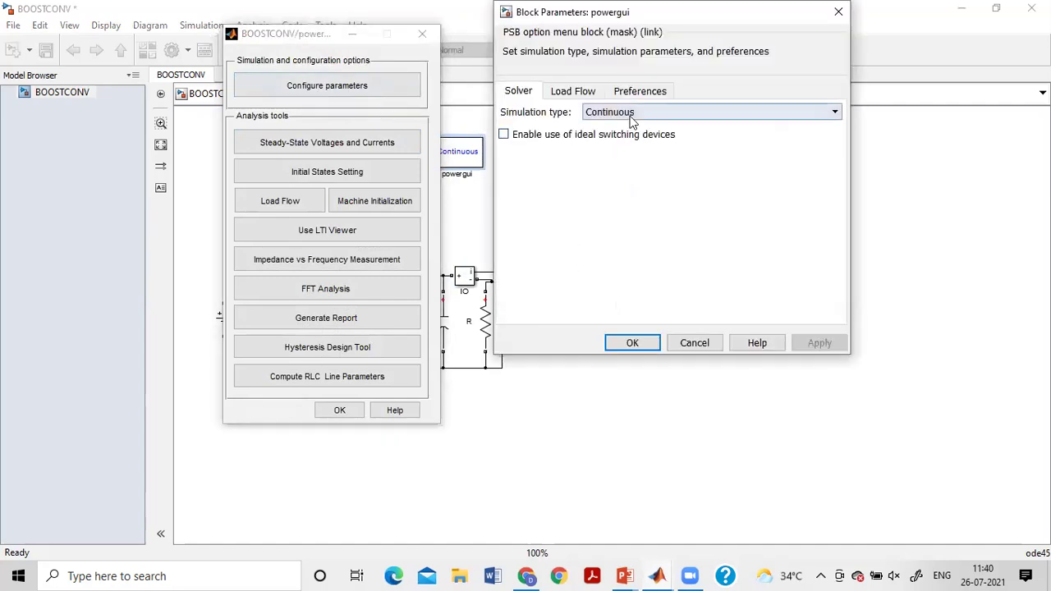
left_click(633, 115)
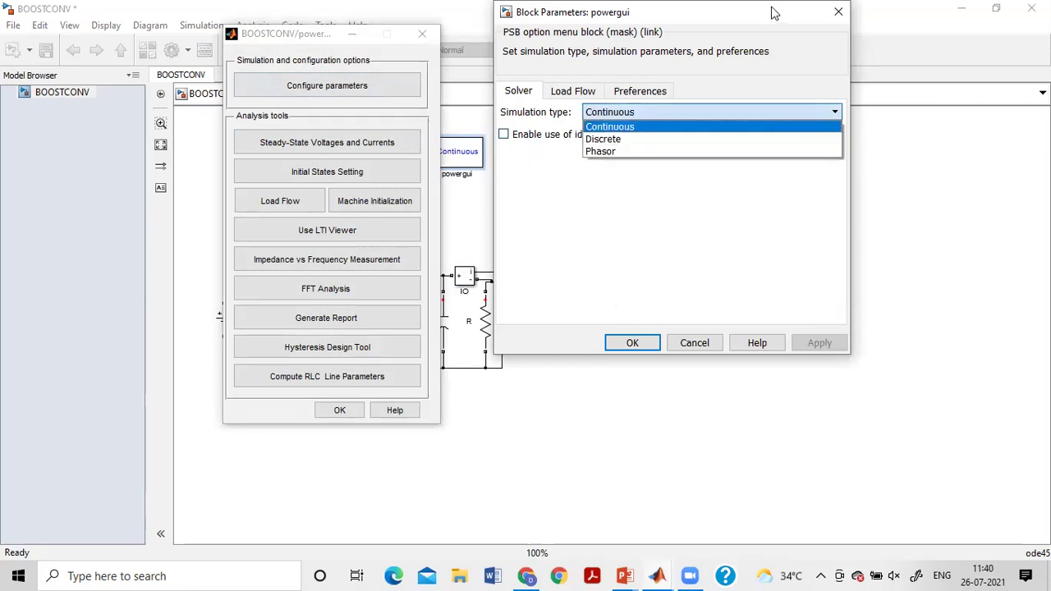
left_click(836, 14)
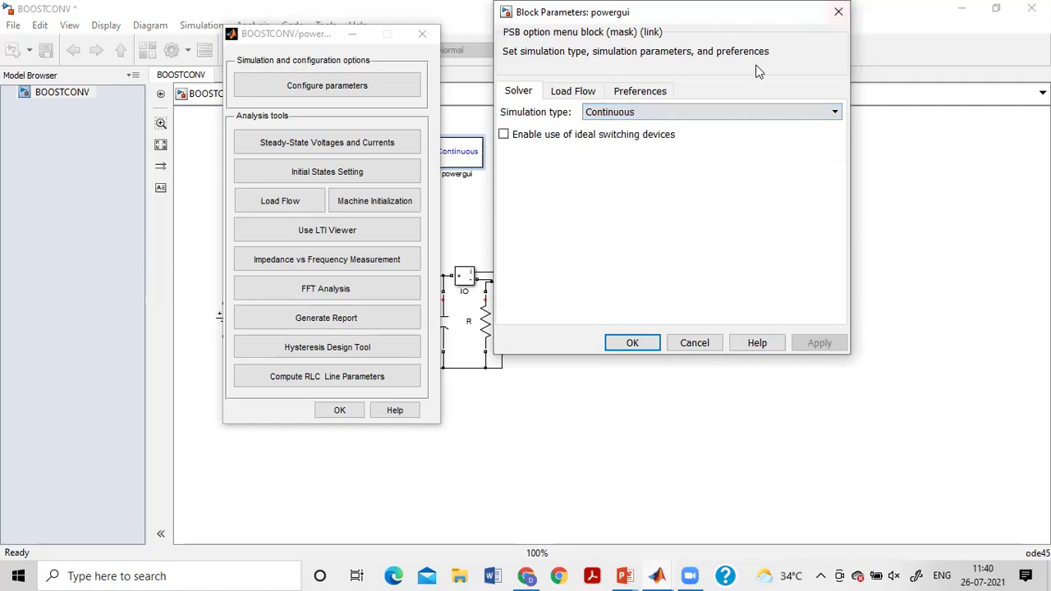
left_click(633, 344)
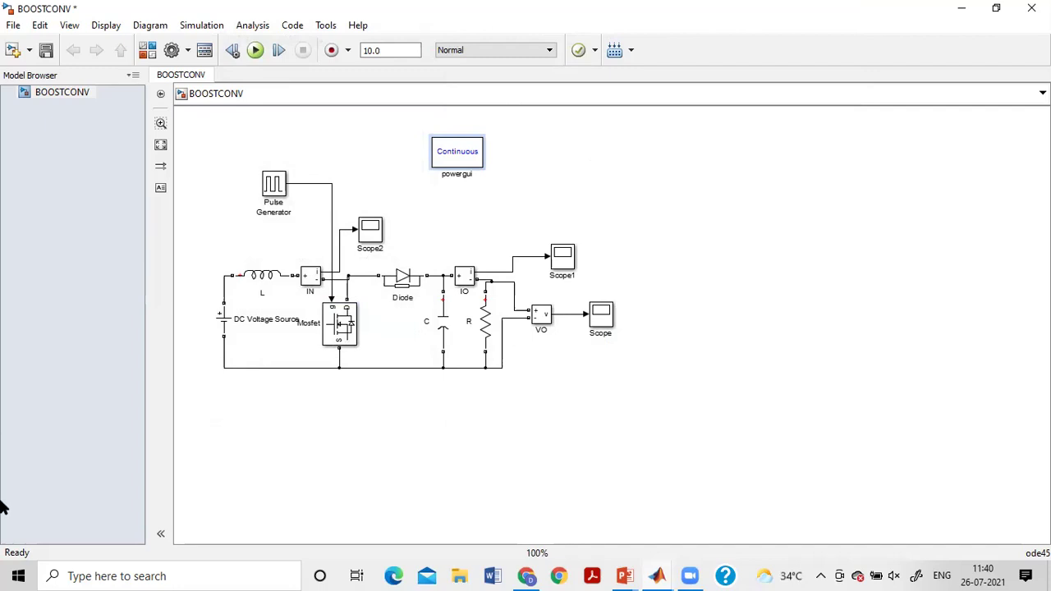
left_click(523, 201)
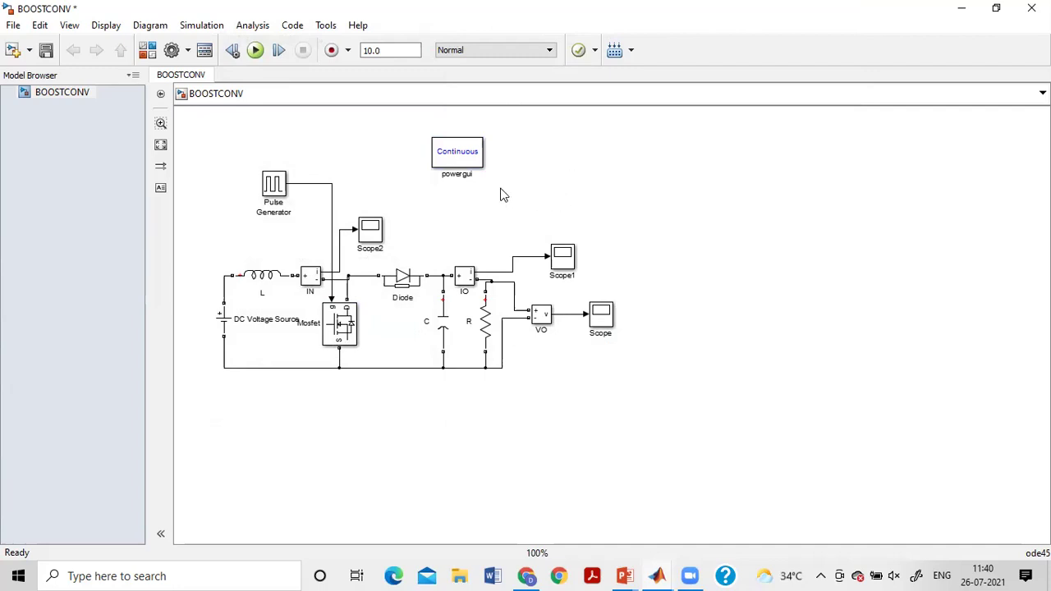
Step: Change the model toolbar's simulation stop time from 10.0 to 1
left_click(463, 156)
left_click(532, 157)
left_click(469, 158)
left_click(536, 319)
left_click(685, 331)
left_click(457, 159)
left_click(393, 51)
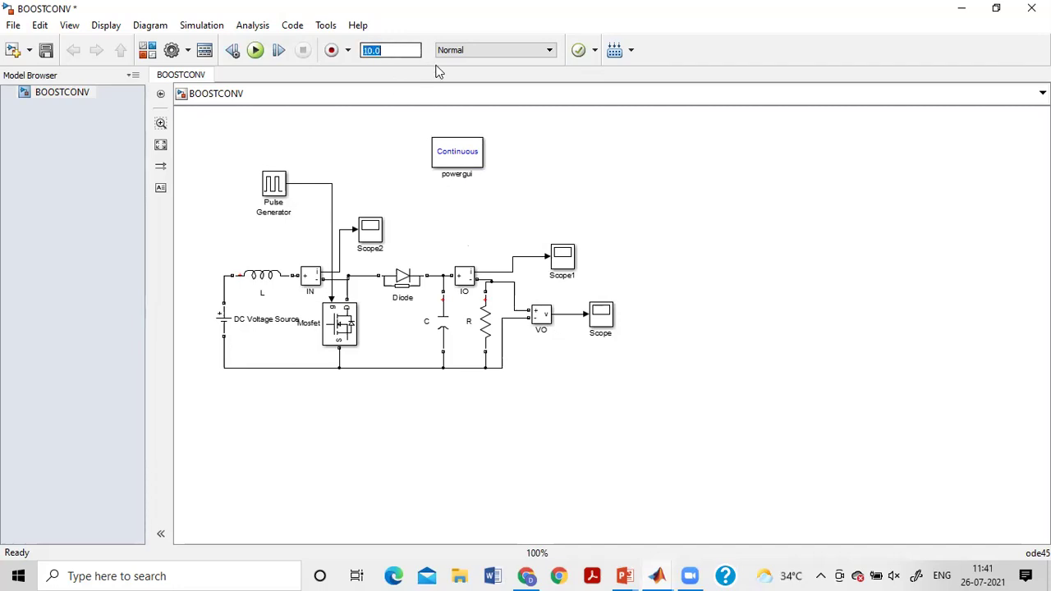
type("1")
left_click(491, 327)
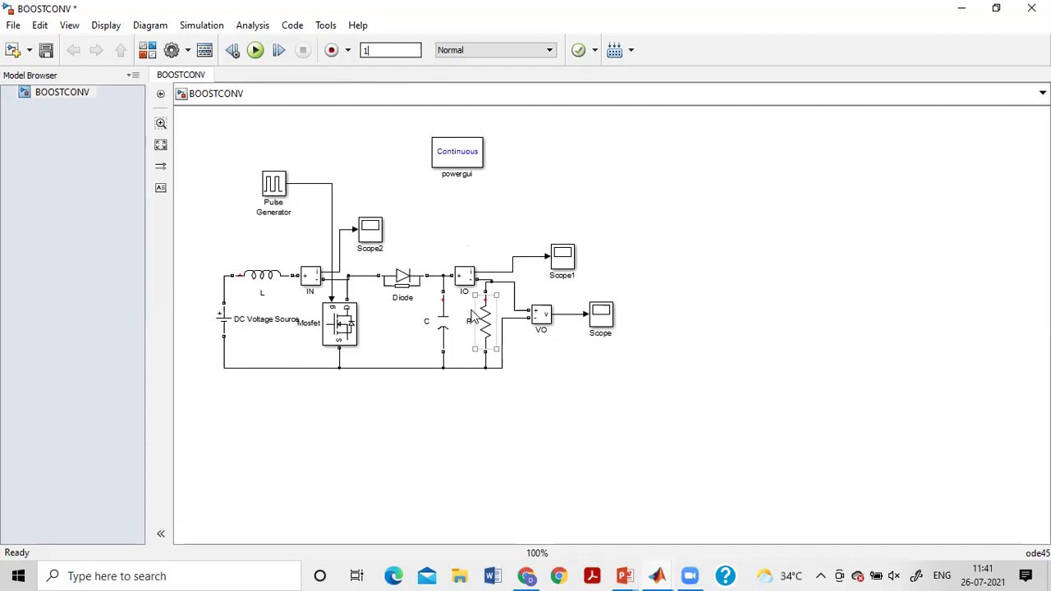
left_click(541, 203)
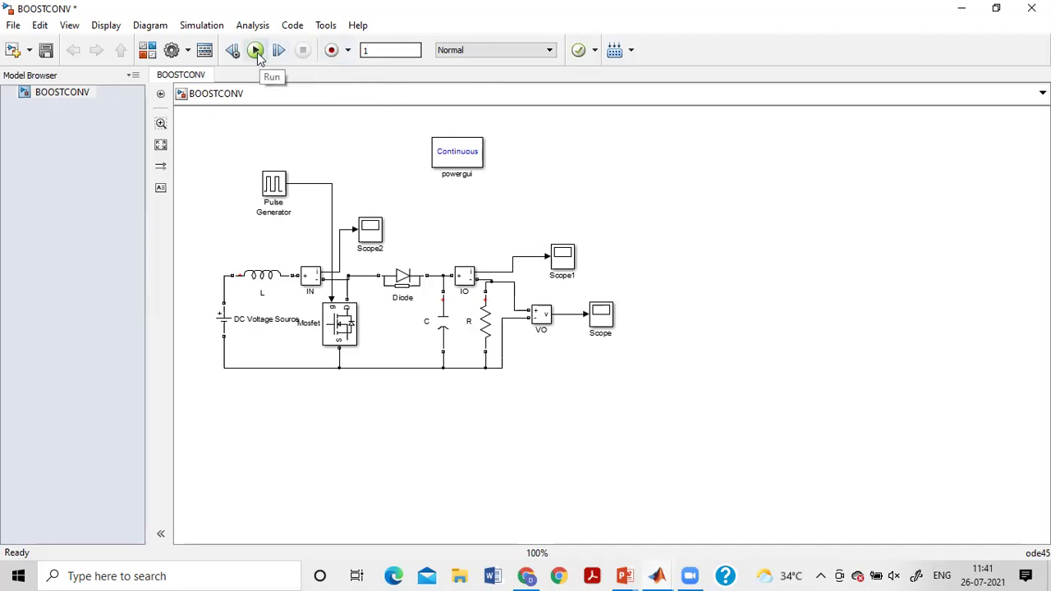
Step: Confirm the Pulse Generator's 1/25000 s period and run the one-second BOOSTCONV simulation
left_click(284, 183)
double_click(284, 183)
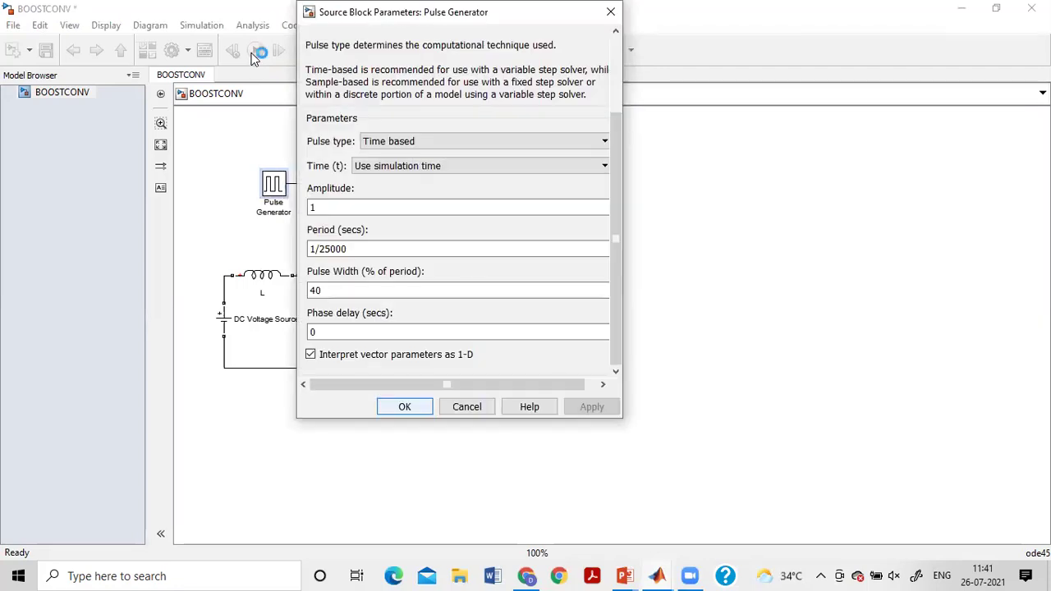
left_click(255, 52)
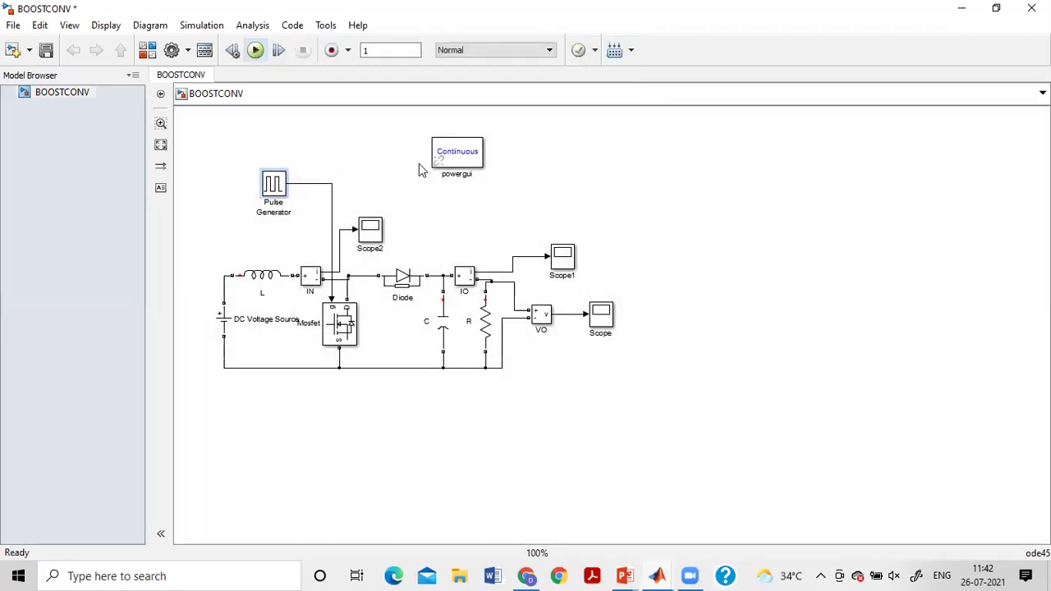
double_click(603, 324)
Step: Uncheck the output Scope's 'Limit data points to last' 5000 history option
left_click(340, 270)
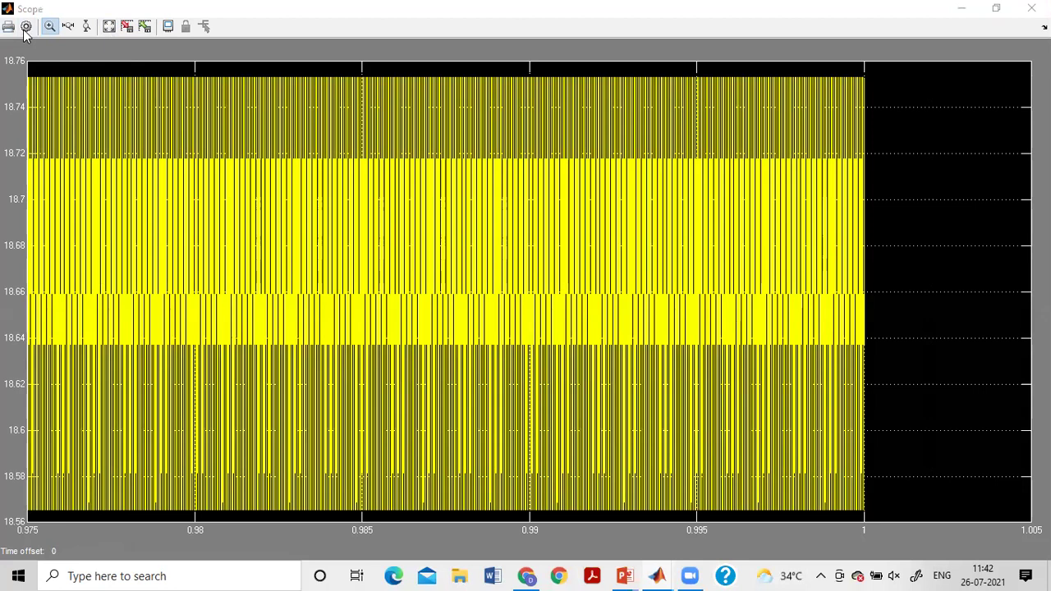
left_click(25, 27)
left_click(64, 64)
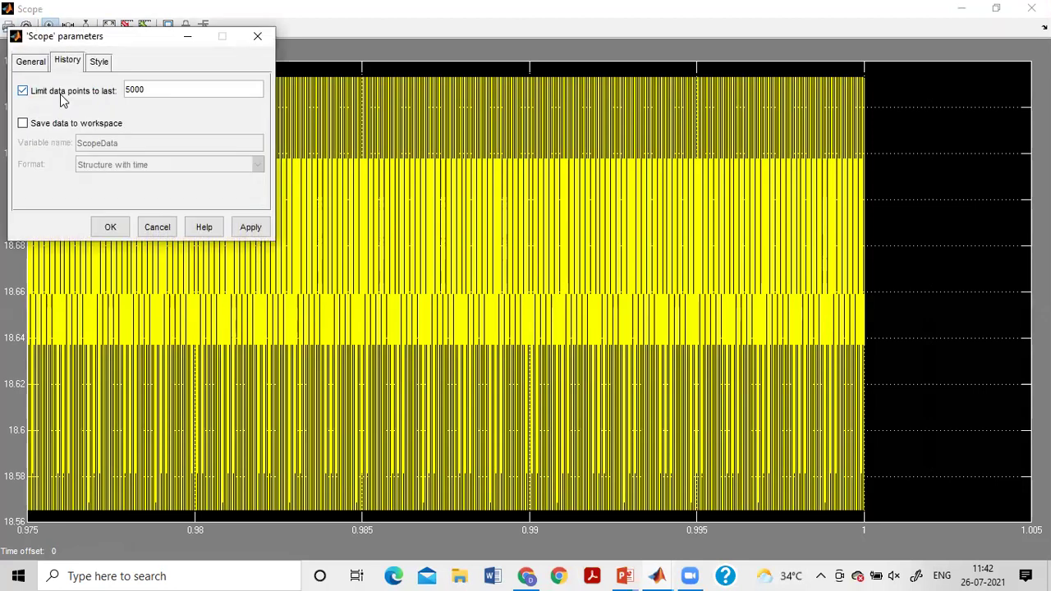
left_click(60, 94)
left_click(249, 227)
left_click(110, 227)
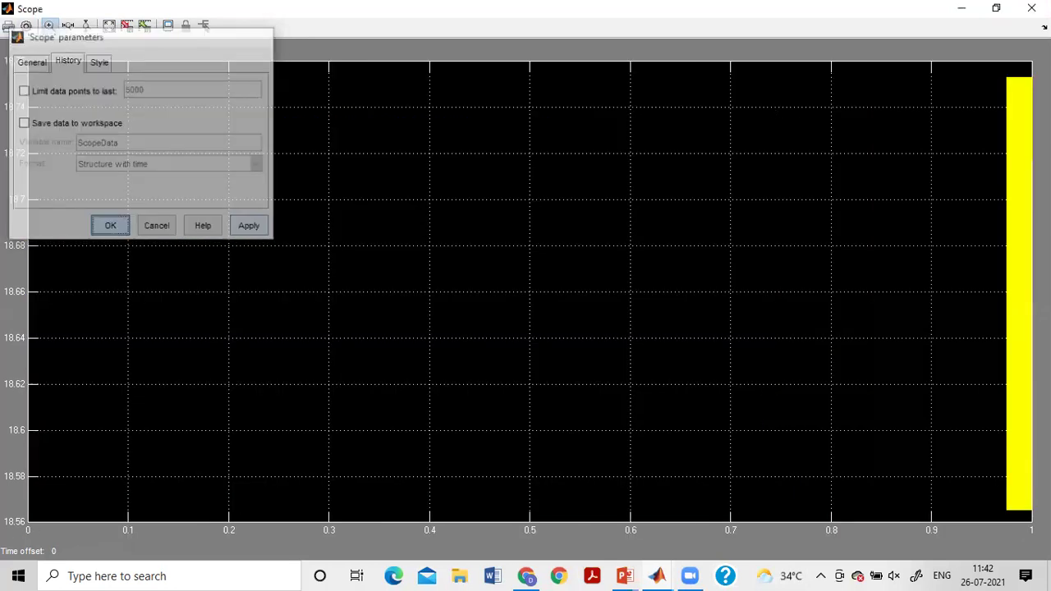
key("alt+F4")
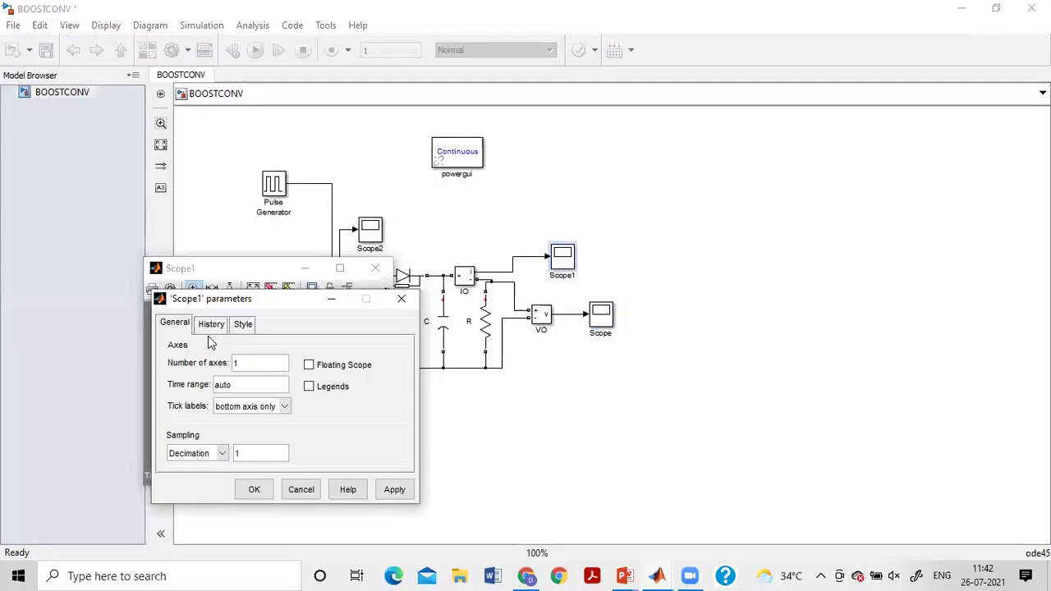
Step: Remove Scope1's 5000-point history limit
left_click(211, 324)
left_click(166, 354)
left_click(395, 490)
left_click(252, 492)
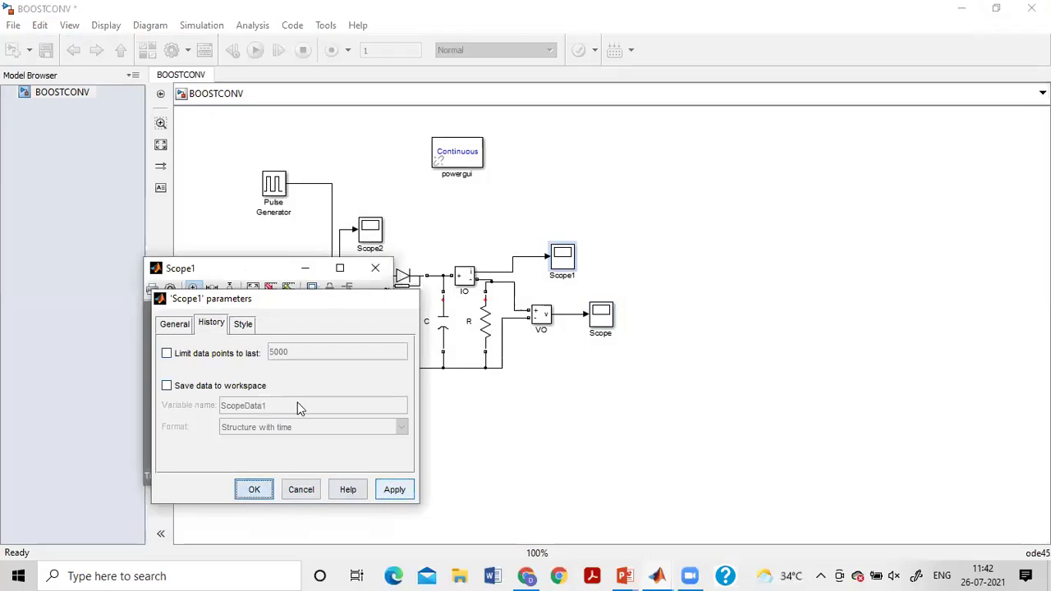
left_click(375, 267)
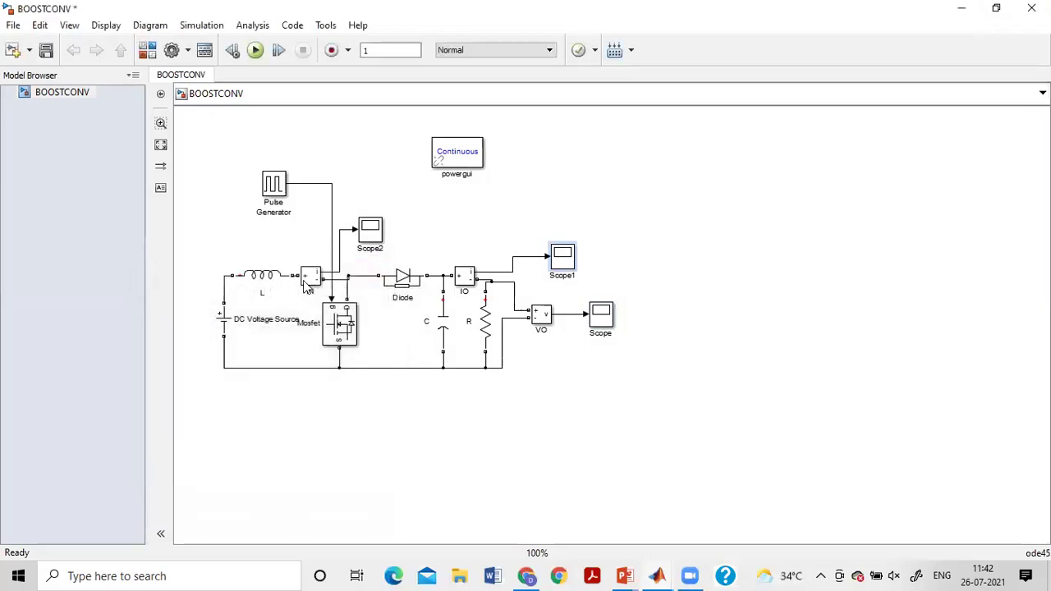
Step: Remove Scope2's 5000-point history limit and rerun the simulation
double_click(369, 230)
left_click(170, 288)
left_click(207, 325)
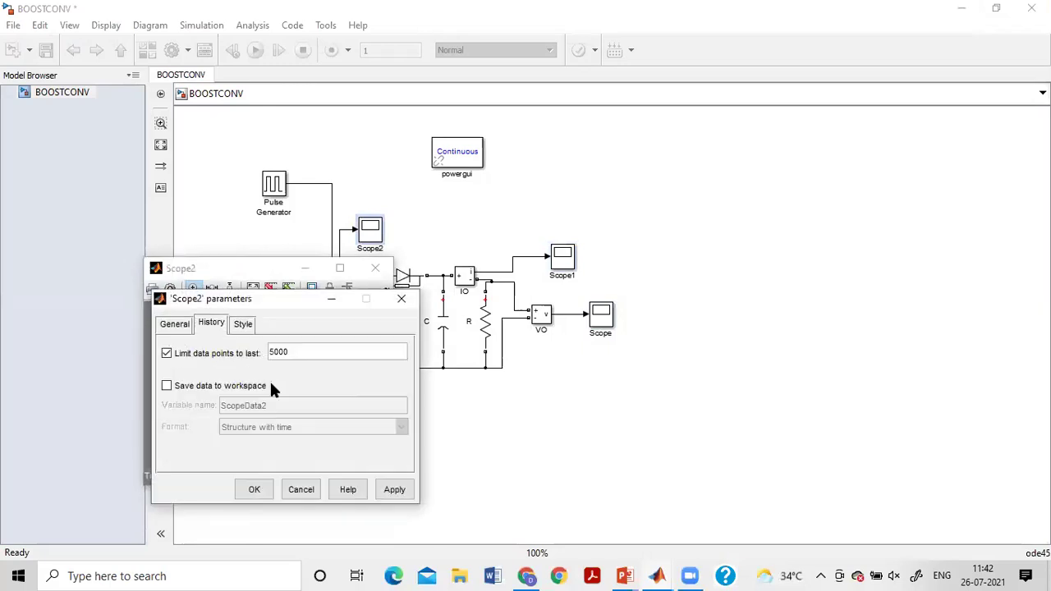
left_click(192, 353)
left_click(393, 490)
left_click(256, 490)
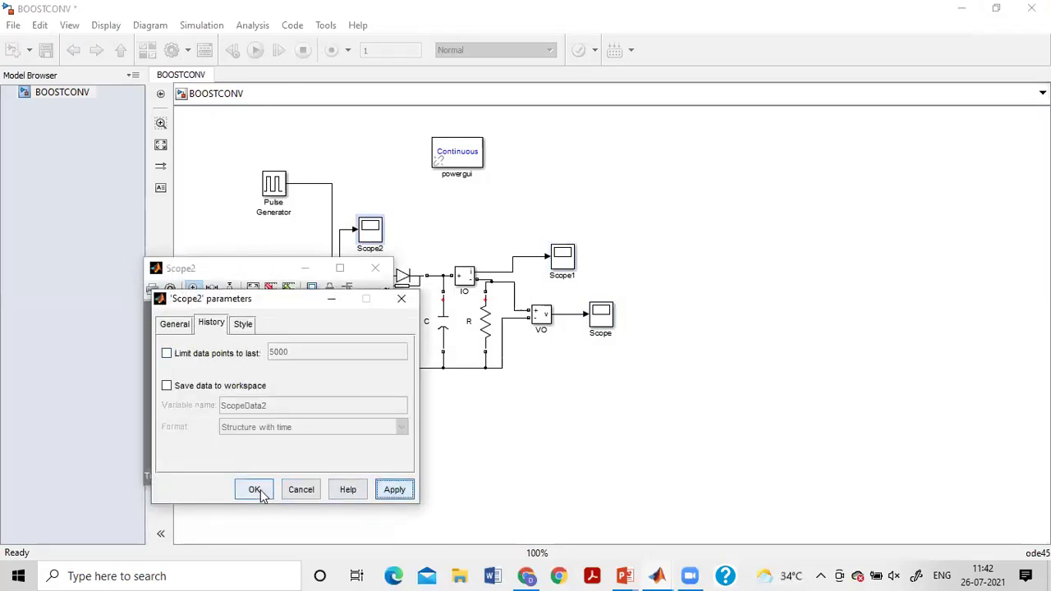
left_click(375, 271)
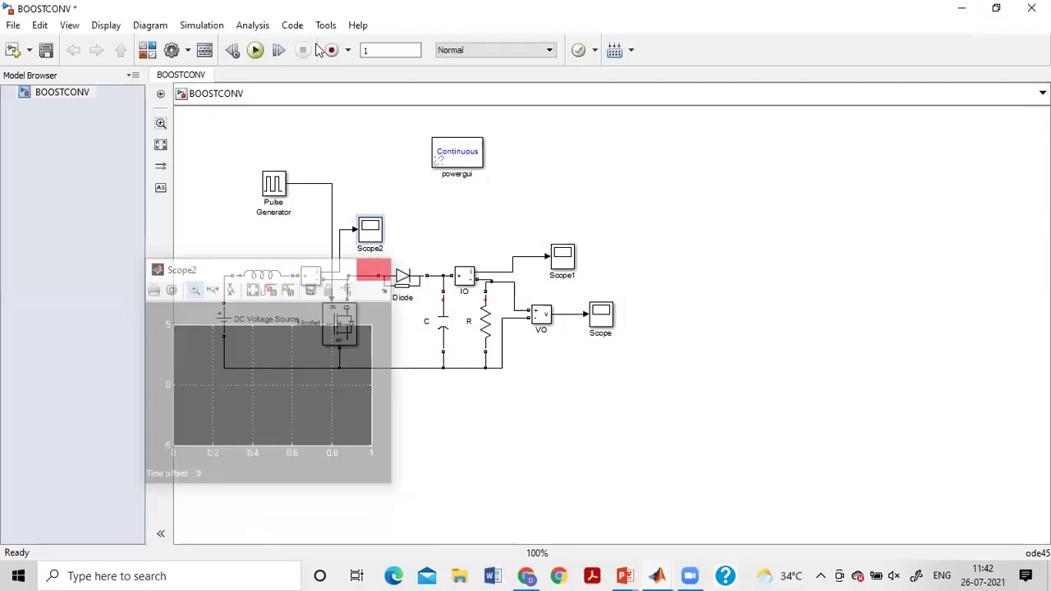
left_click(257, 51)
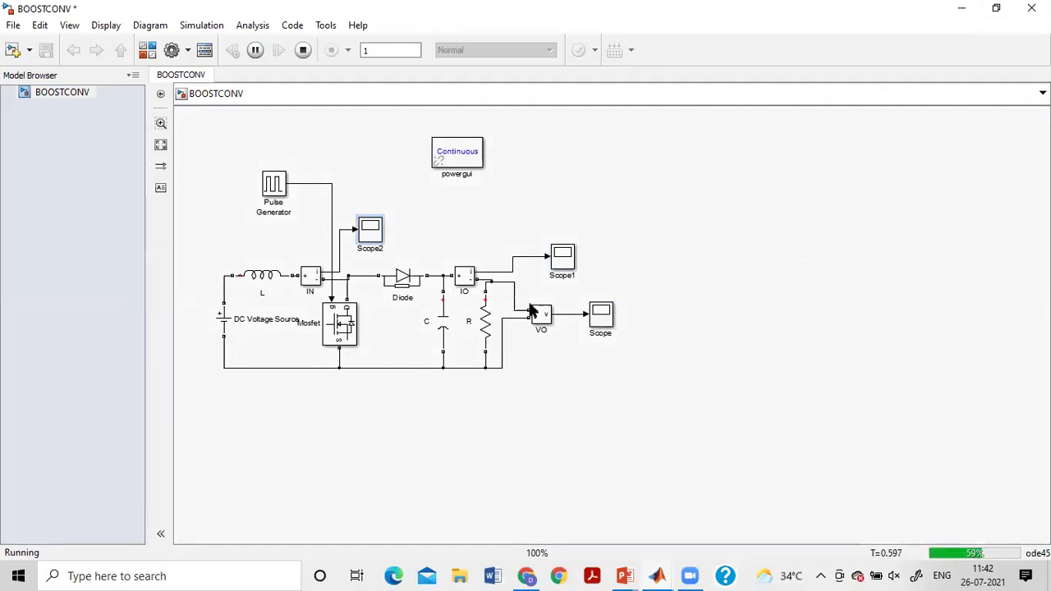
Step: Autoscale the output voltage Scope, zoom into the startup spike, then zoom back out
double_click(603, 325)
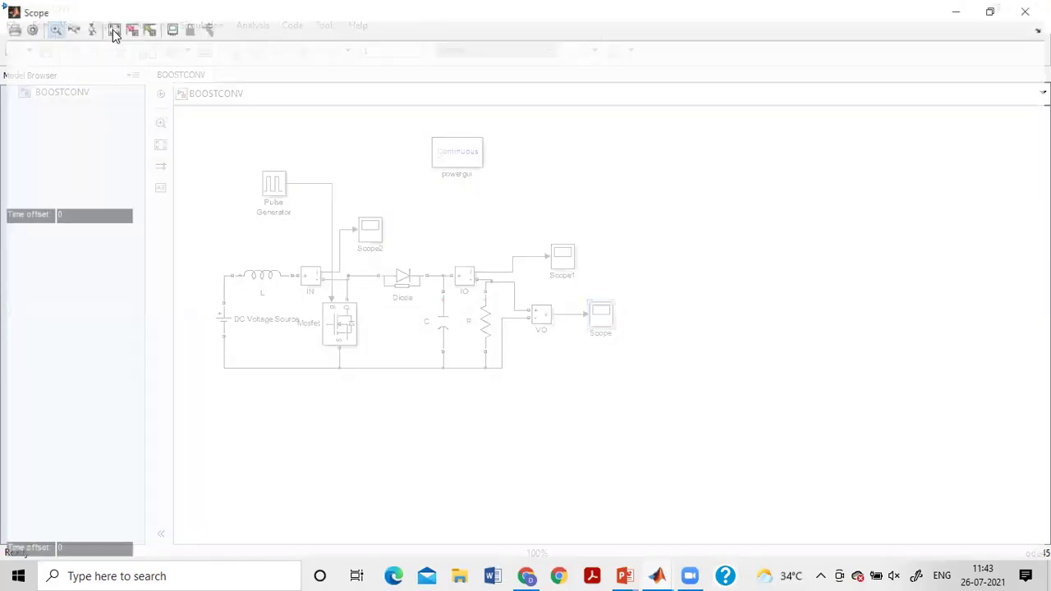
left_click(113, 29)
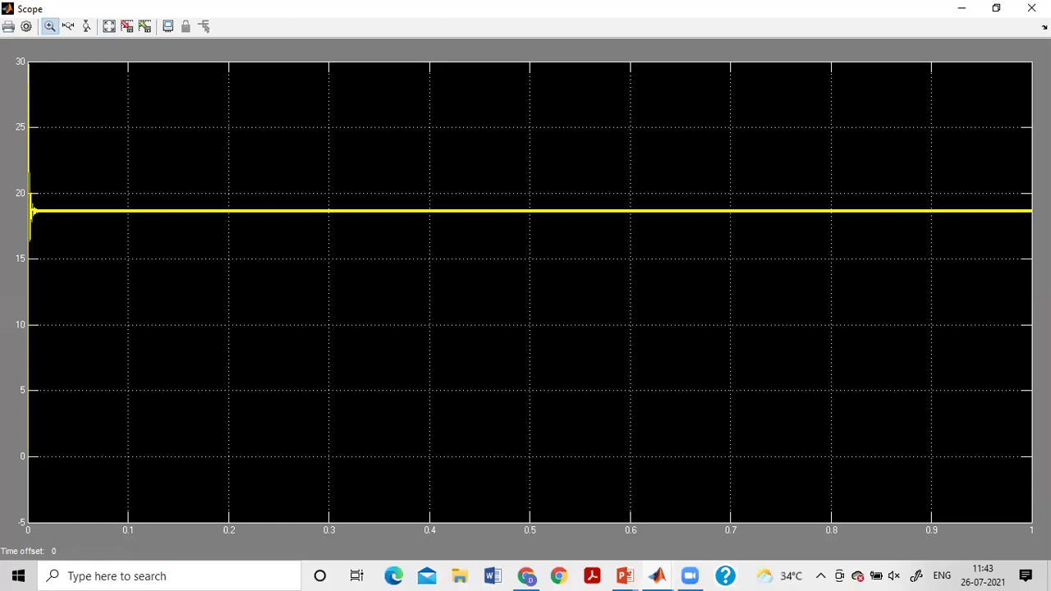
left_click(63, 226)
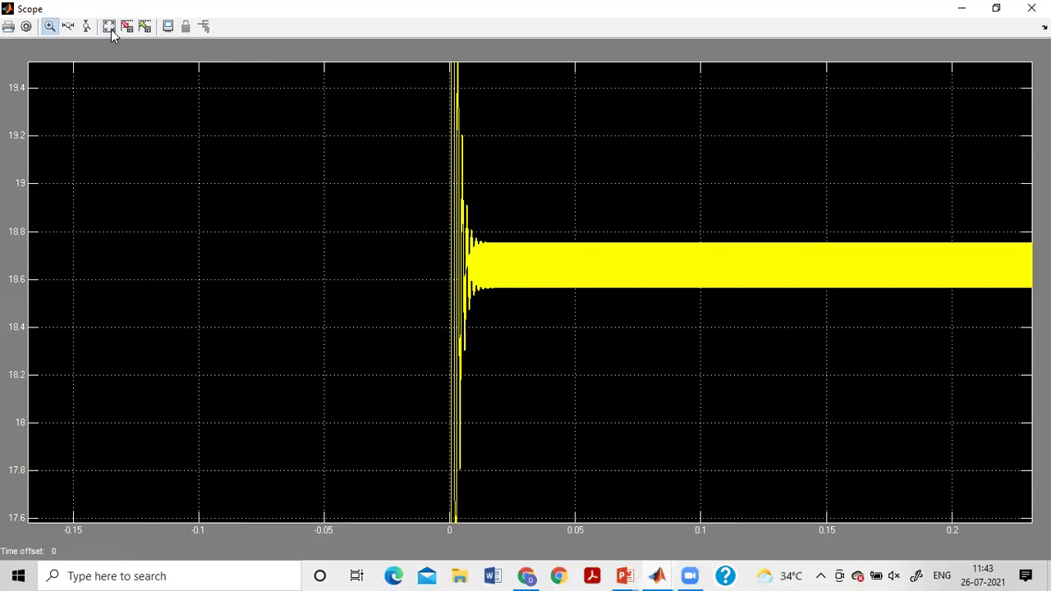
double_click(246, 280)
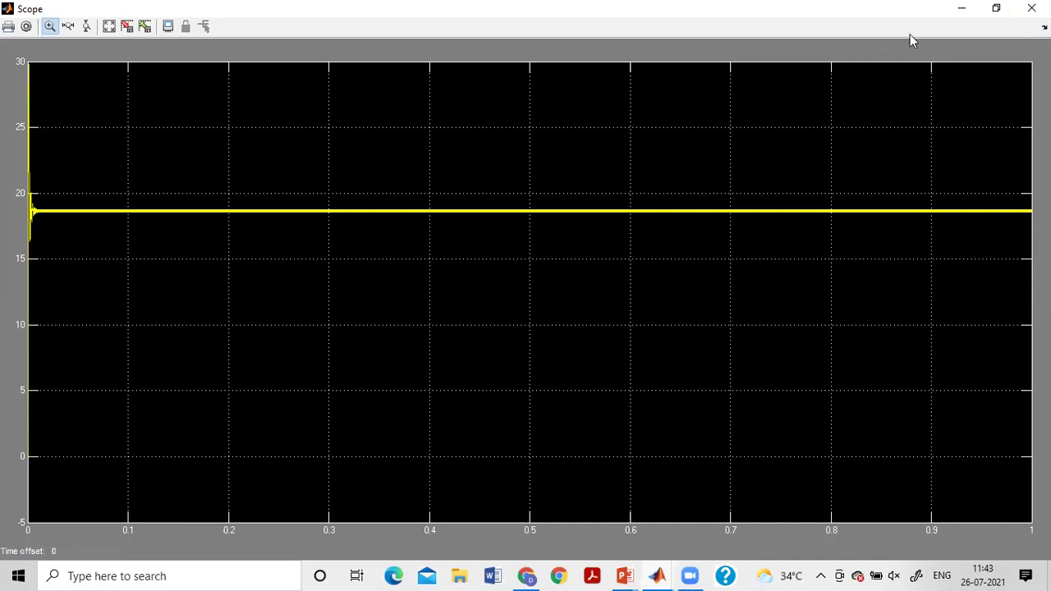
left_click(1032, 9)
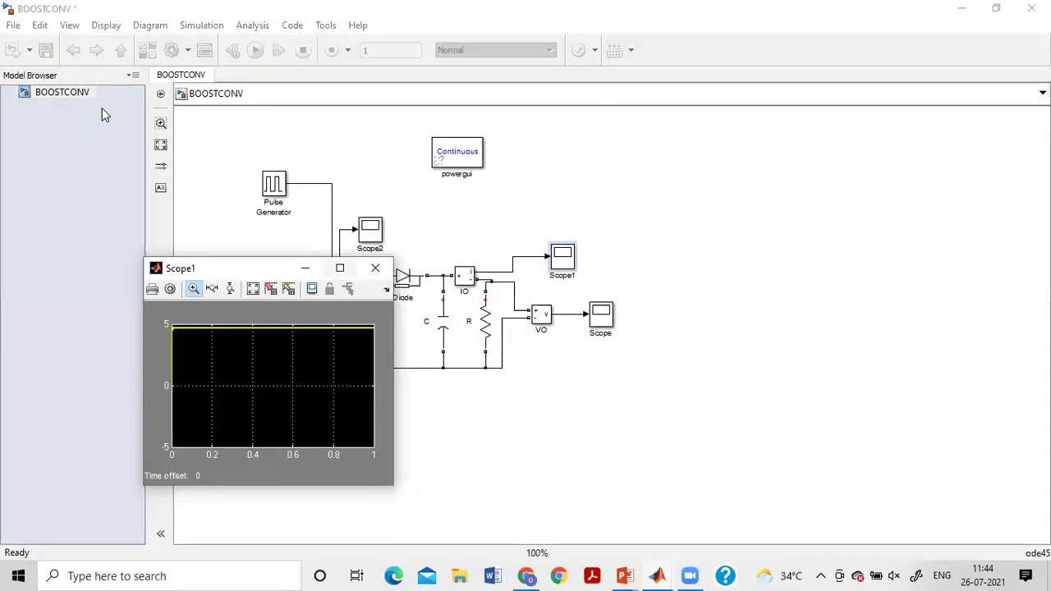
Step: Maximize Scope1 and autoscale it to inspect the current trace around 4.7
key("super+Up")
left_click(109, 26)
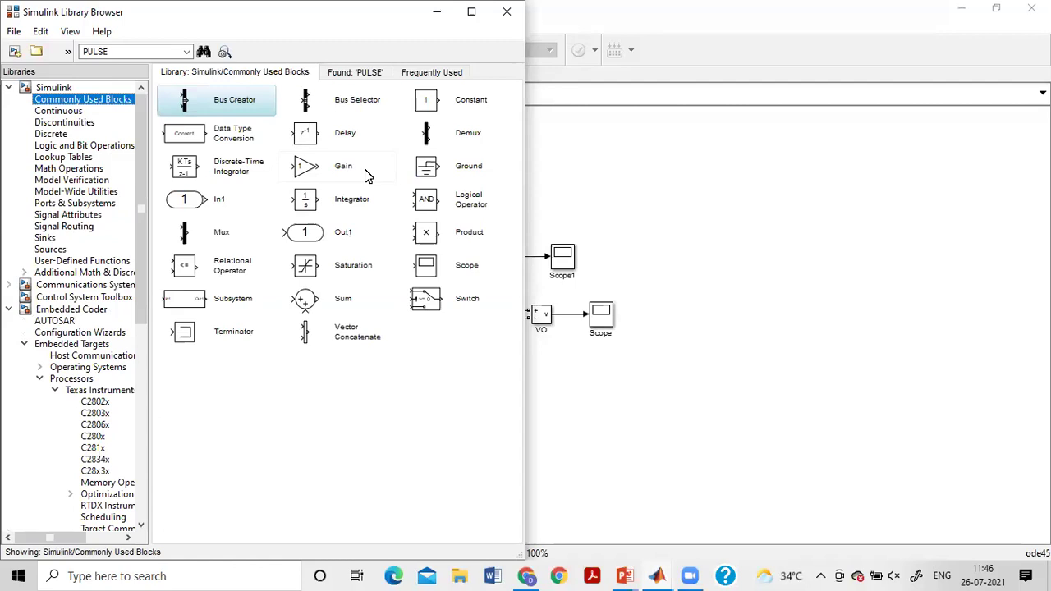
Step: Place a Constant block above the boost circuit near the top of the diagram
left_click_drag(435, 103, 564, 162)
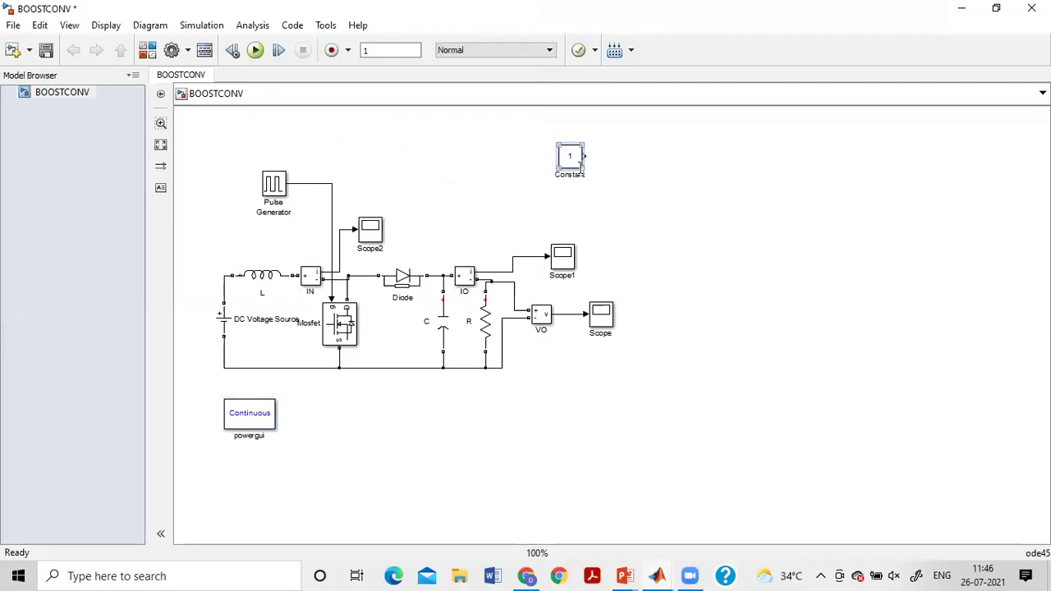
left_click(555, 156)
left_click(570, 156)
left_click_drag(504, 162, 480, 150)
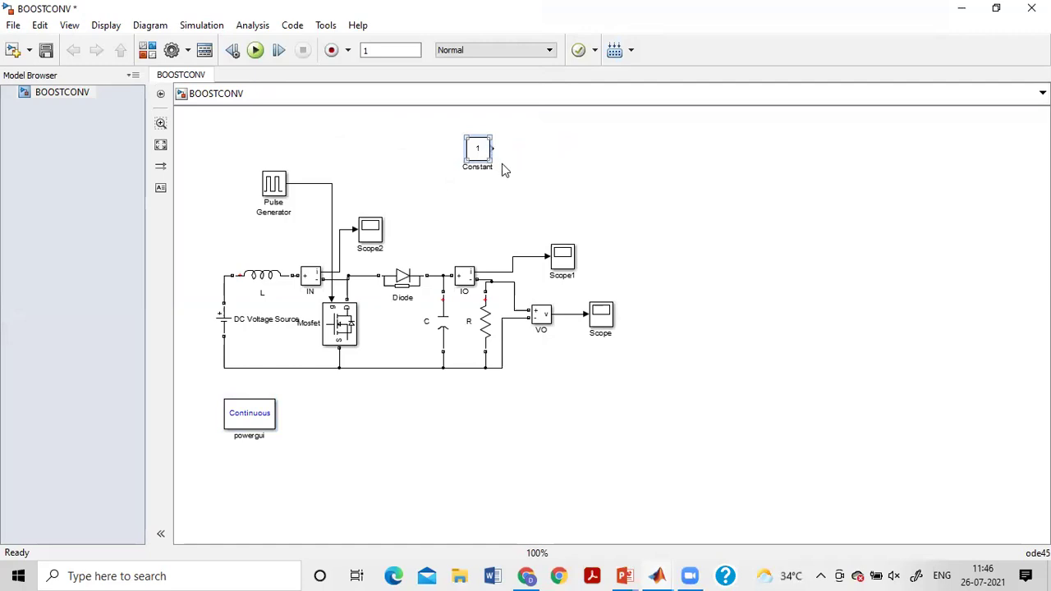
left_click(516, 164)
left_click(518, 154)
Step: Add a Gain block and a Sum block from Commonly Used Blocks to the model
left_click(147, 50)
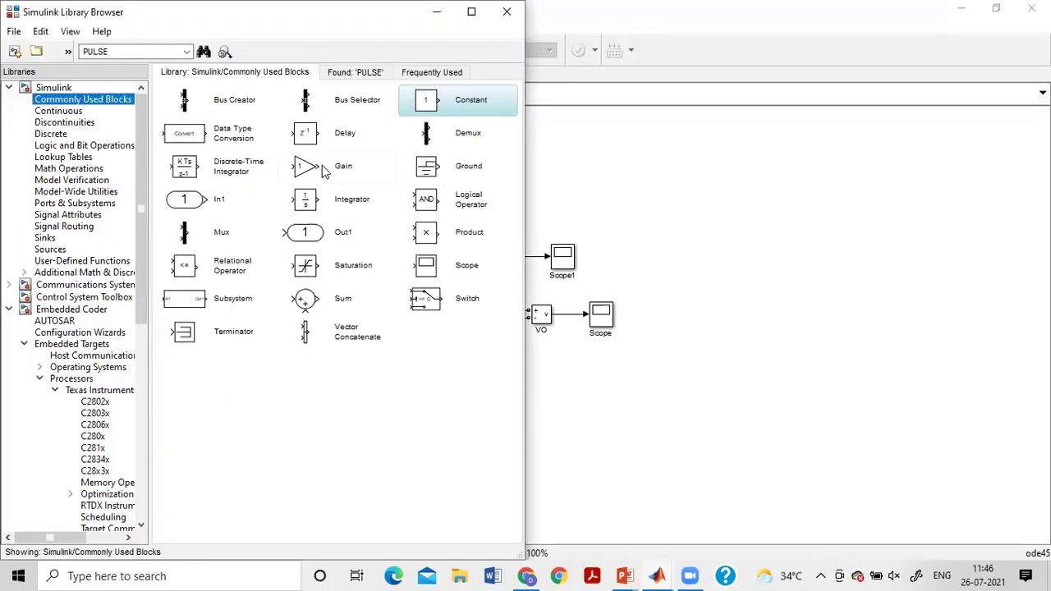
left_click_drag(325, 170, 552, 171)
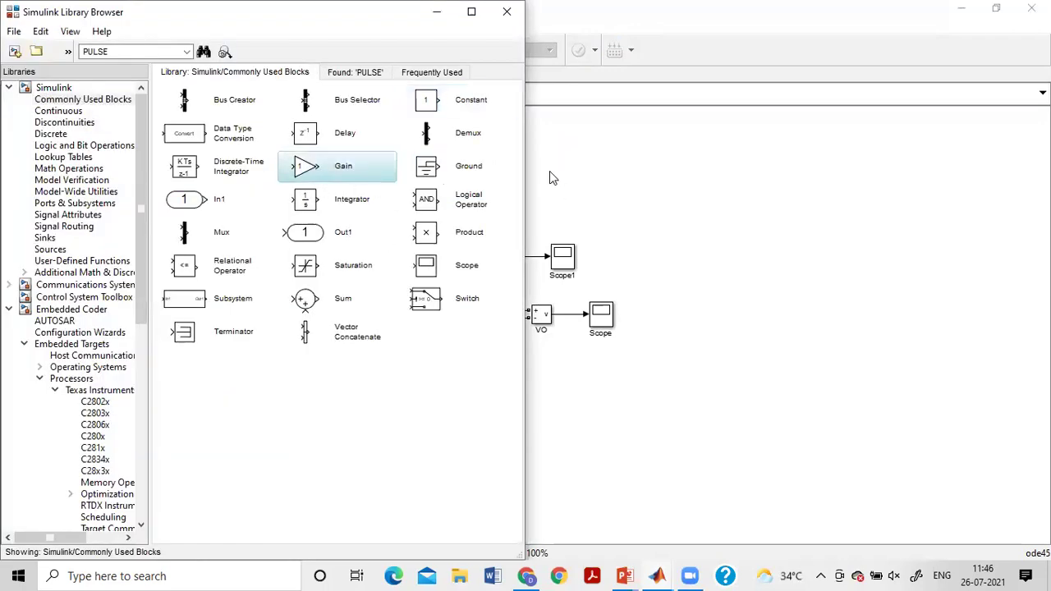
left_click(148, 50)
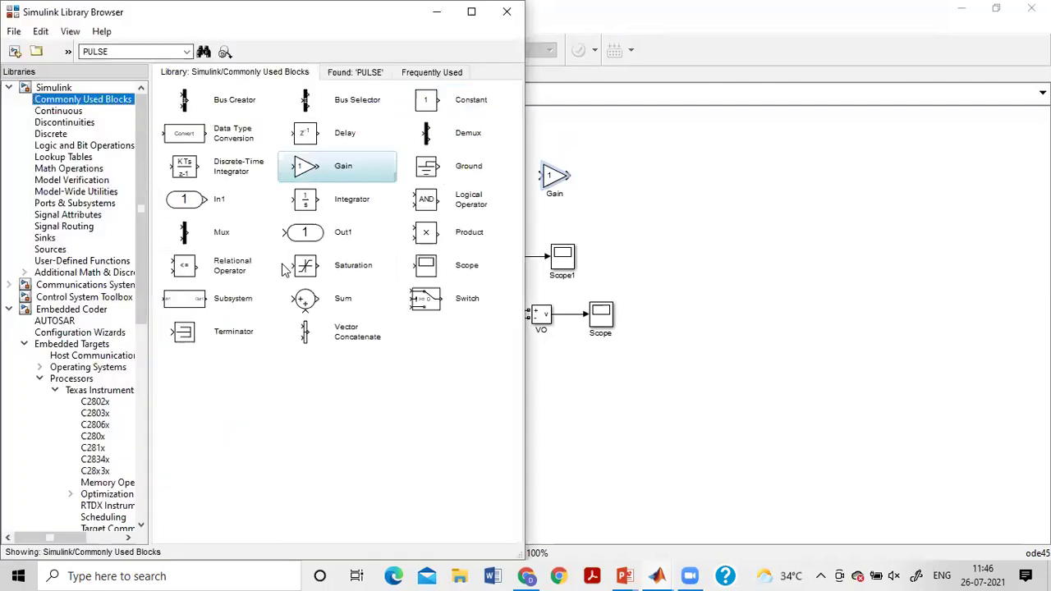
left_click_drag(312, 302, 617, 161)
left_click_drag(544, 183, 526, 206)
Step: Align the Constant with the Sum, wire Gain into the Sum's lower input, and feed VO into the Gain
left_click_drag(479, 150, 605, 145)
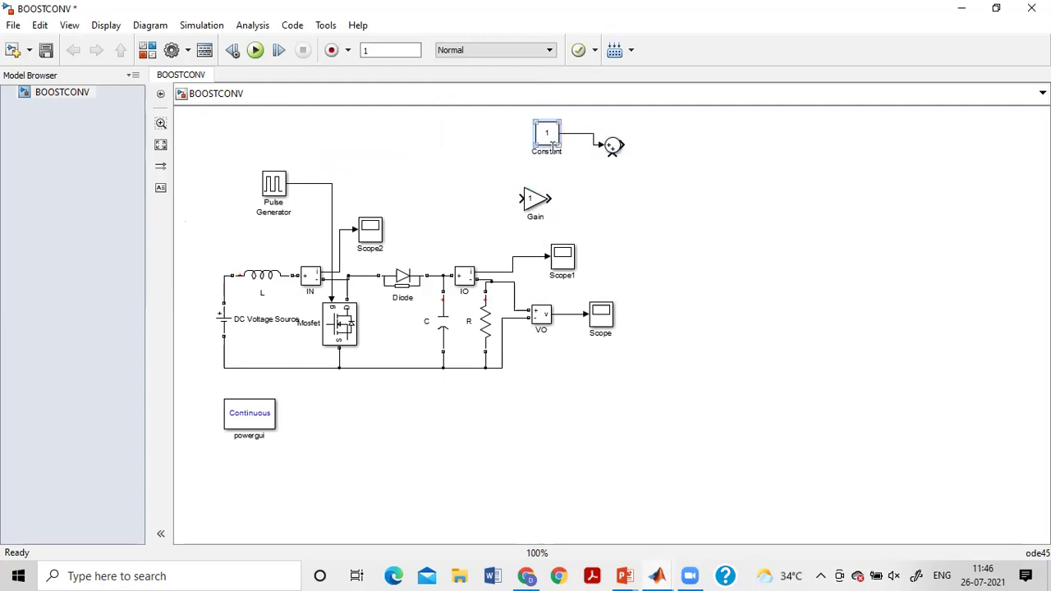
left_click(569, 207)
left_click_drag(552, 199, 613, 158)
left_click_drag(523, 200, 577, 312)
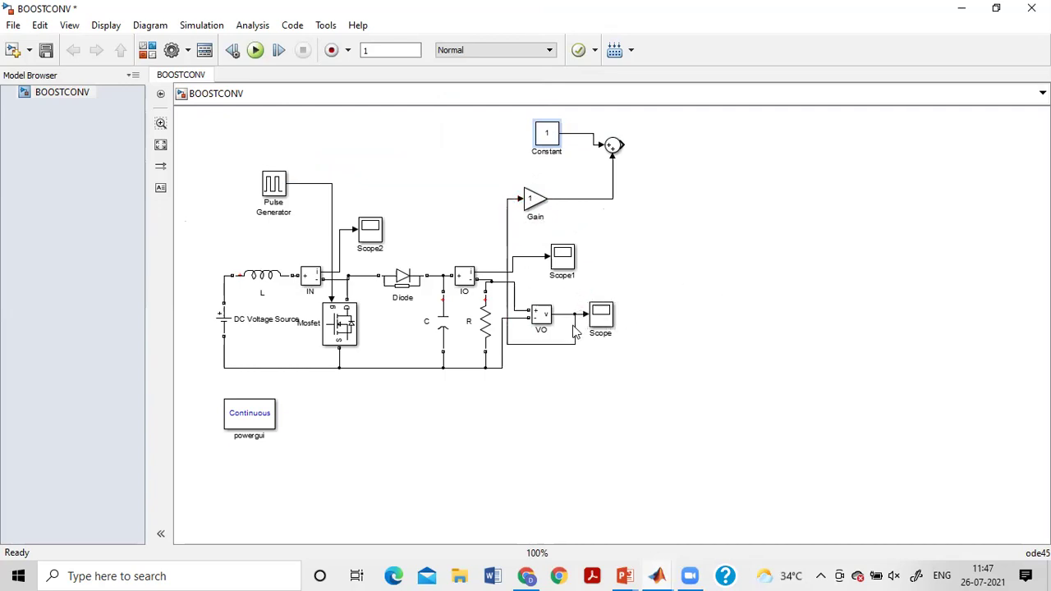
Step: Enter 1/20 in the Gain block's Gain field and apply it
left_click(535, 199)
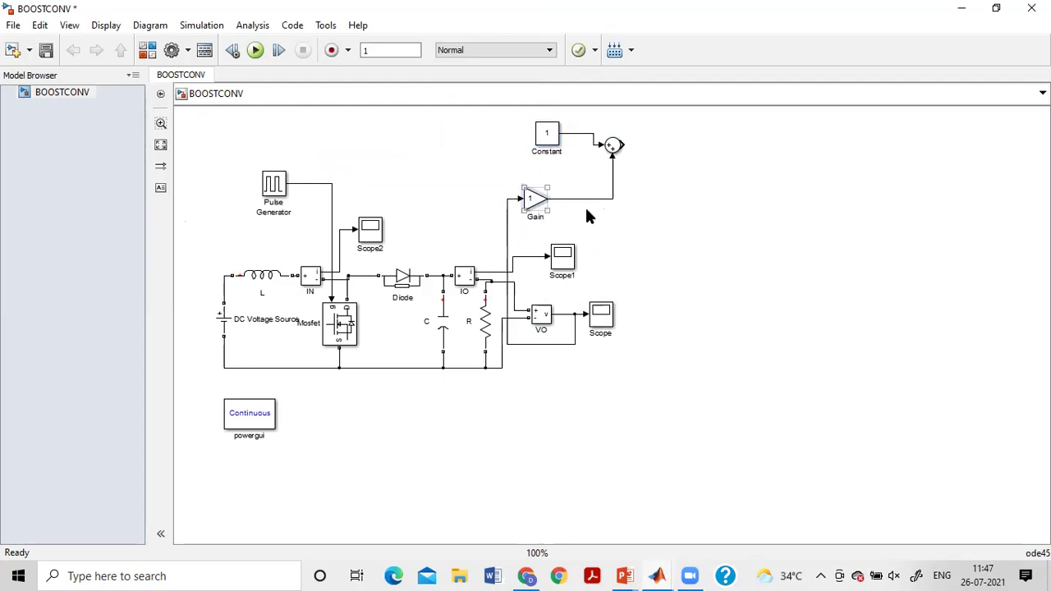
key("Return")
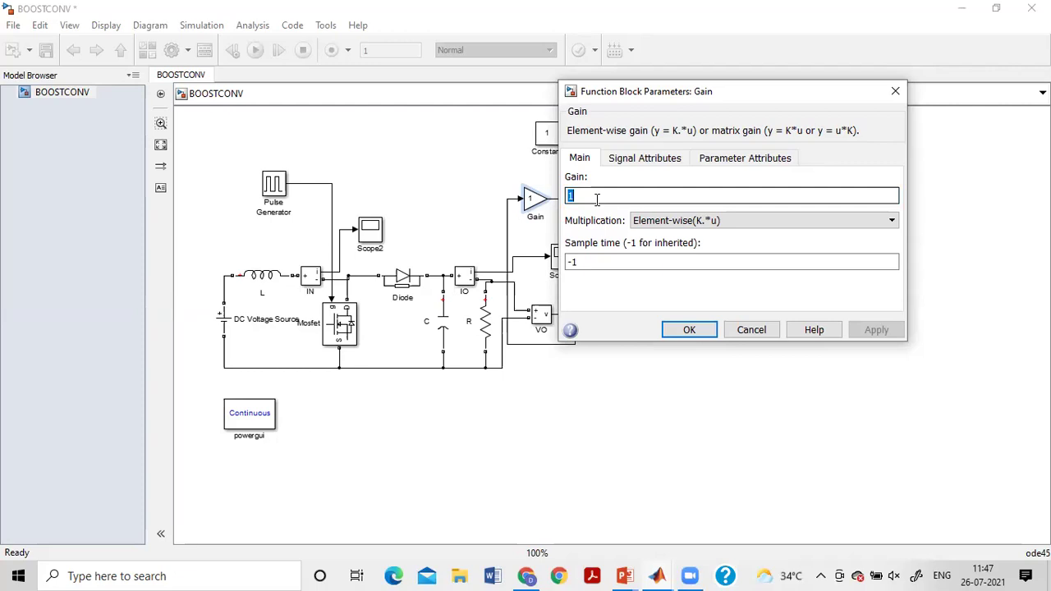
type("1/20")
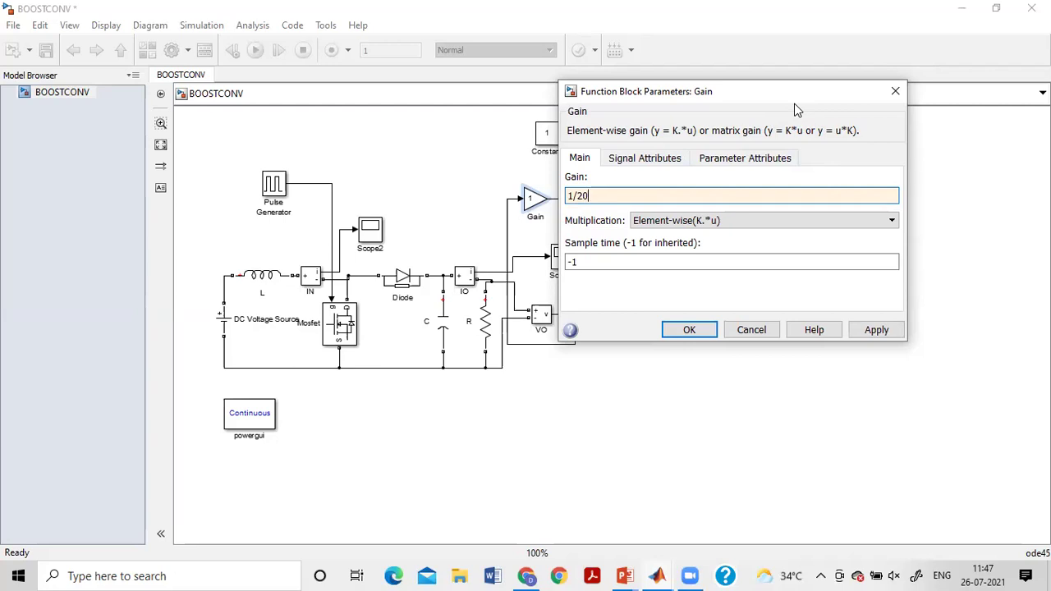
key("Return")
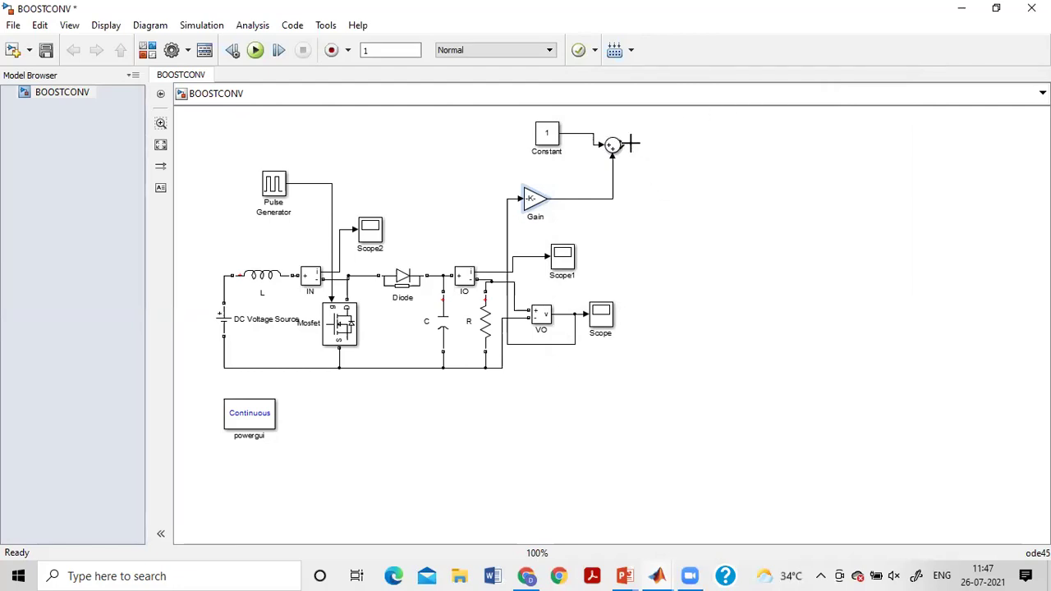
Step: Draw an output line from the Sum and move the Constant, Sum and Gain group below the circuit
left_click_drag(631, 144, 636, 146)
left_click_drag(671, 237, 473, 119)
left_click_drag(542, 156, 525, 298)
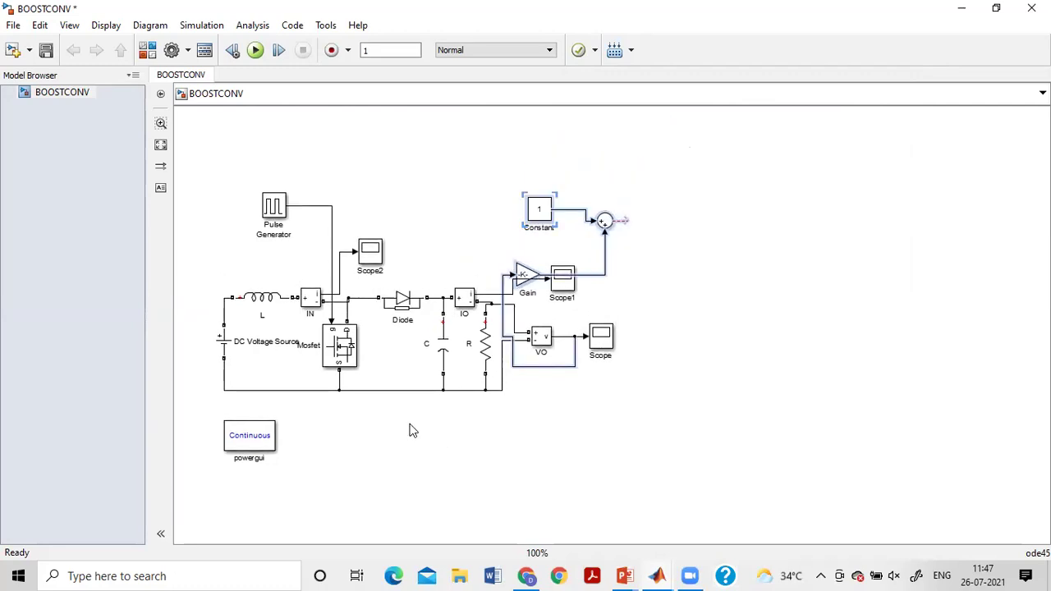
scroll(535, 377, "down", 4)
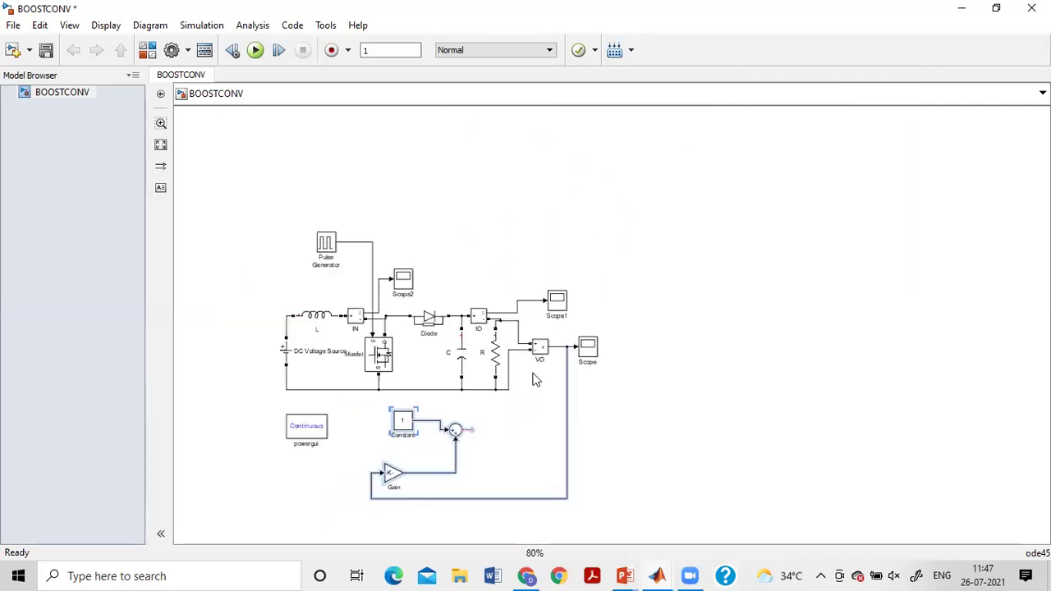
left_click(703, 454)
key("alt+1")
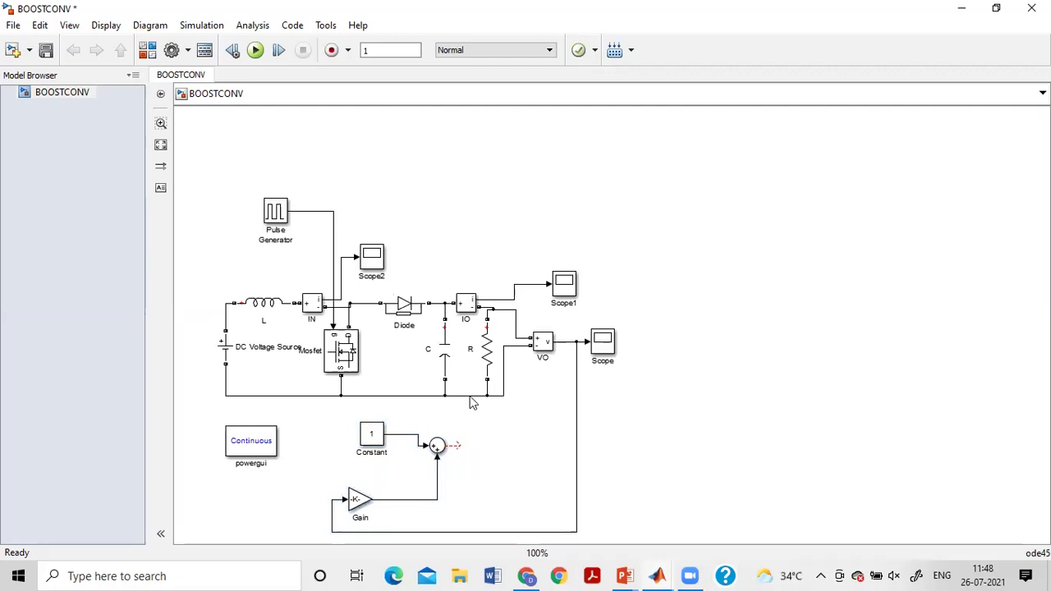
Step: Shift the Sum and Constant blocks left into a tighter feedback group
left_click_drag(198, 164, 560, 478)
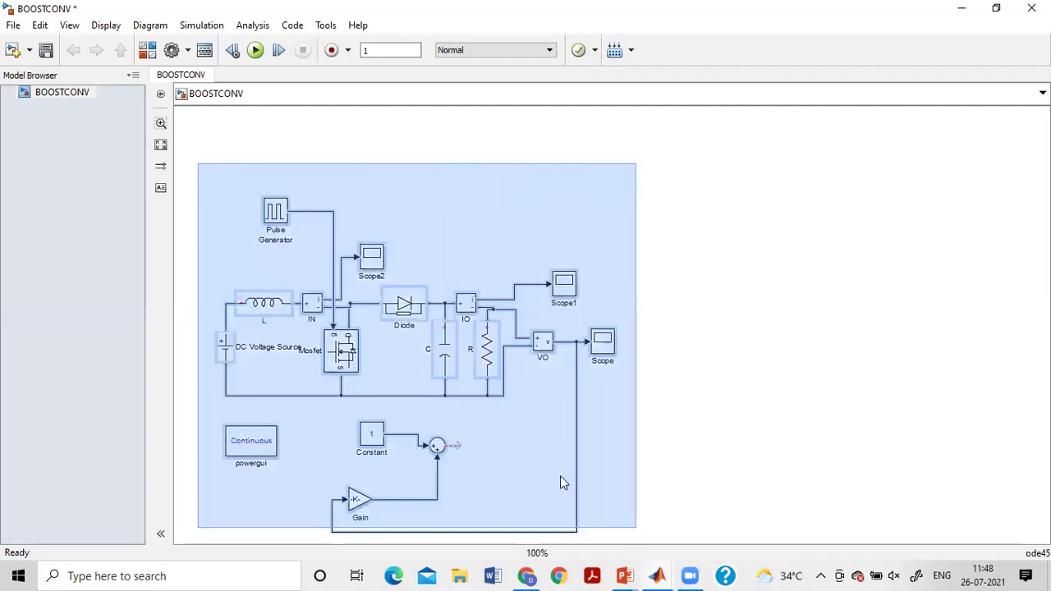
scroll(442, 308, "down", 3)
left_click(607, 358)
left_click_drag(441, 363, 314, 350)
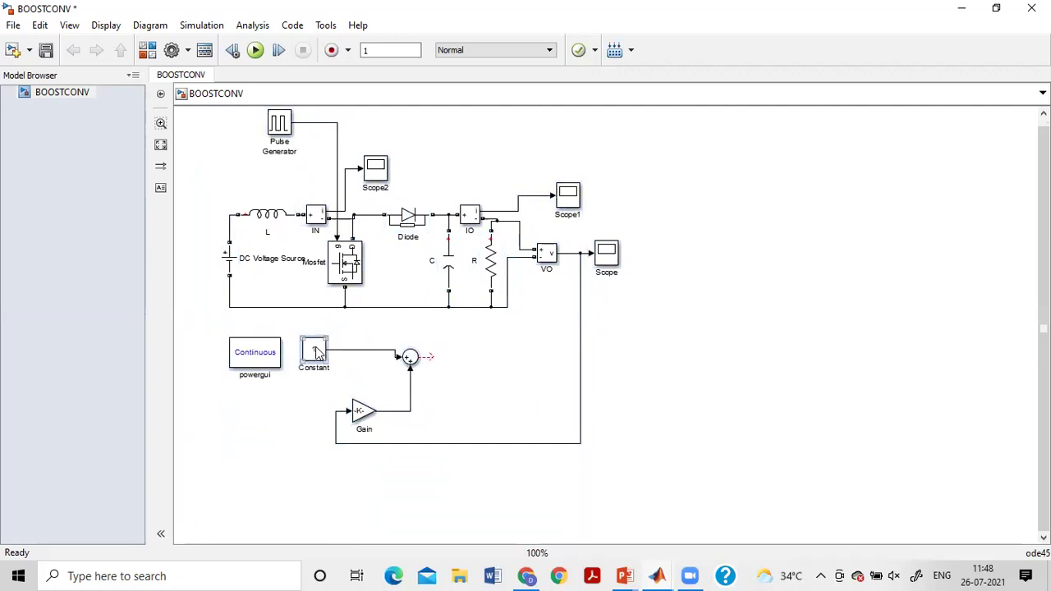
left_click_drag(408, 362, 386, 363)
left_click(366, 413)
Step: Change the Sum block's list of signs from |++ to |+- so it subtracts the Gain feedback
mouse_move(366, 415)
left_mouse_down()
mouse_move(380, 426)
mouse_move(347, 412)
left_mouse_up()
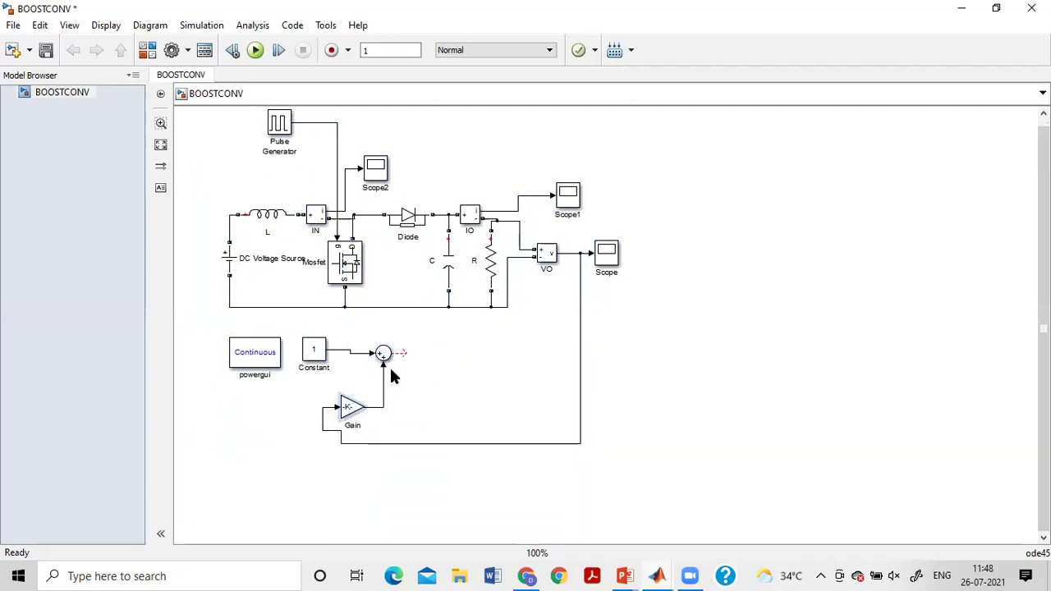
left_click(383, 356)
double_click(384, 355)
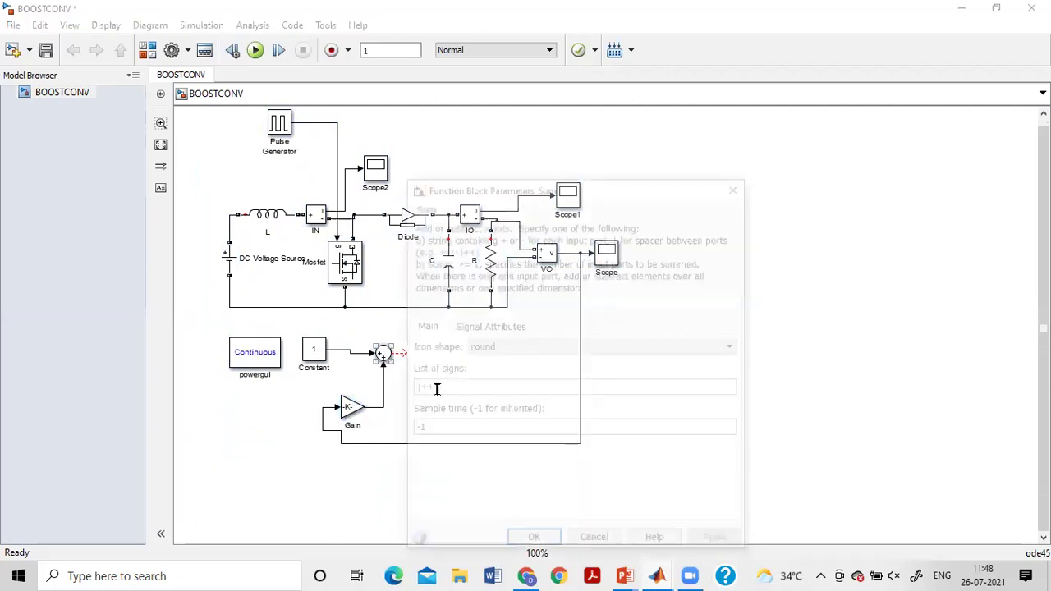
key("BackSpace")
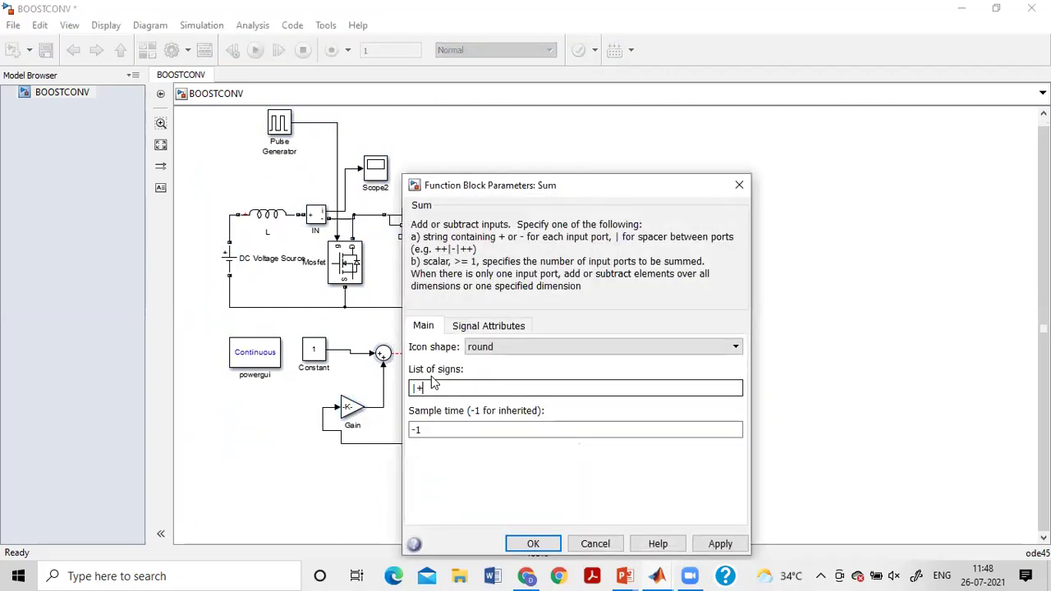
type("-")
left_click(534, 543)
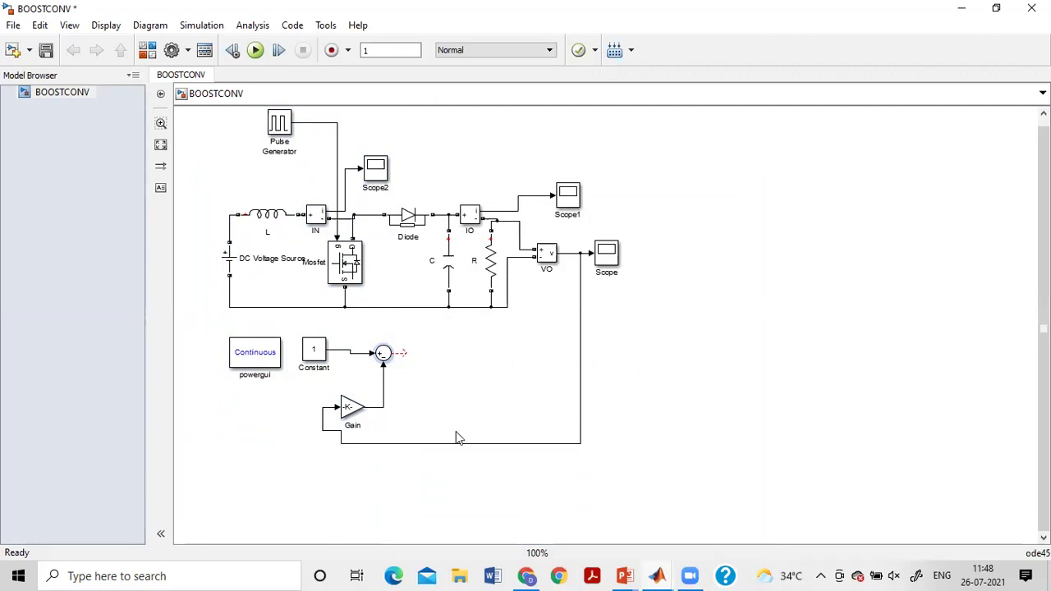
Step: Reopen the Simulink Library Browser over the BOOSTCONV diagram
left_click(490, 280)
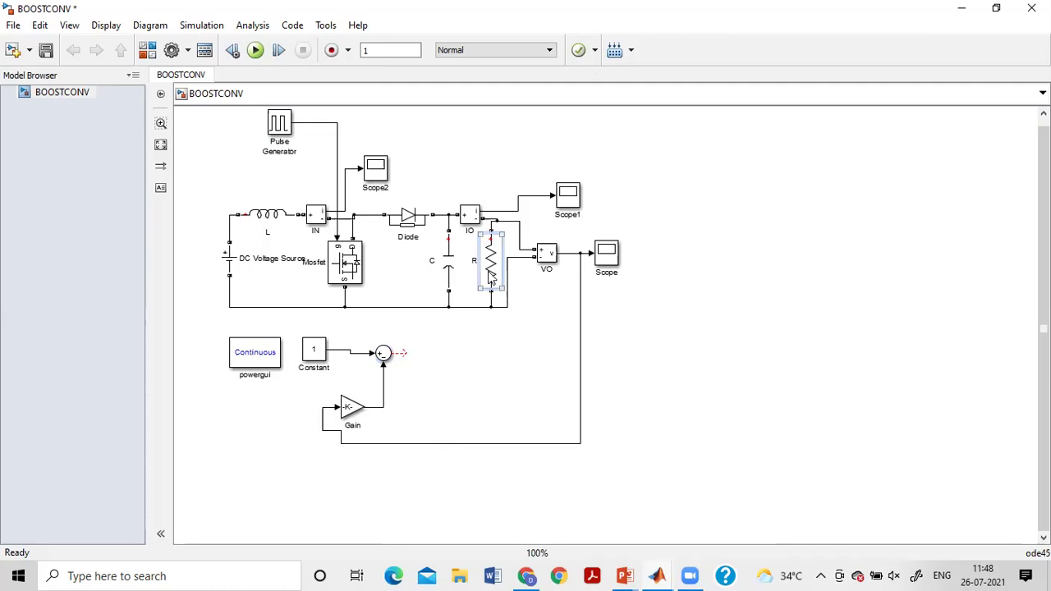
left_click(440, 359)
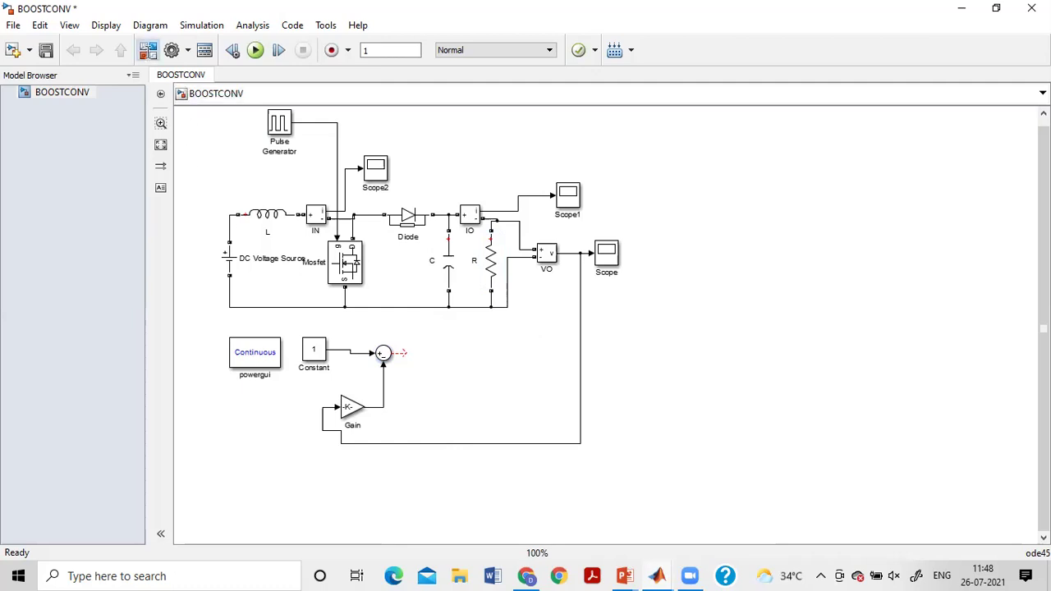
left_click(148, 50)
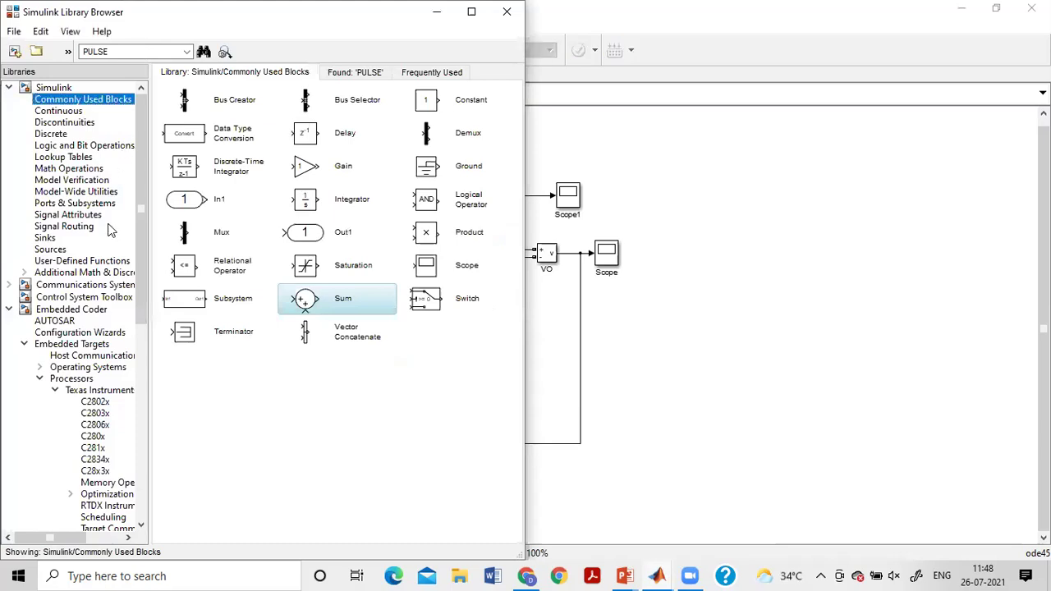
Step: Drag the PID Controller from the Continuous library onto the model after the Sum block
left_click(63, 114)
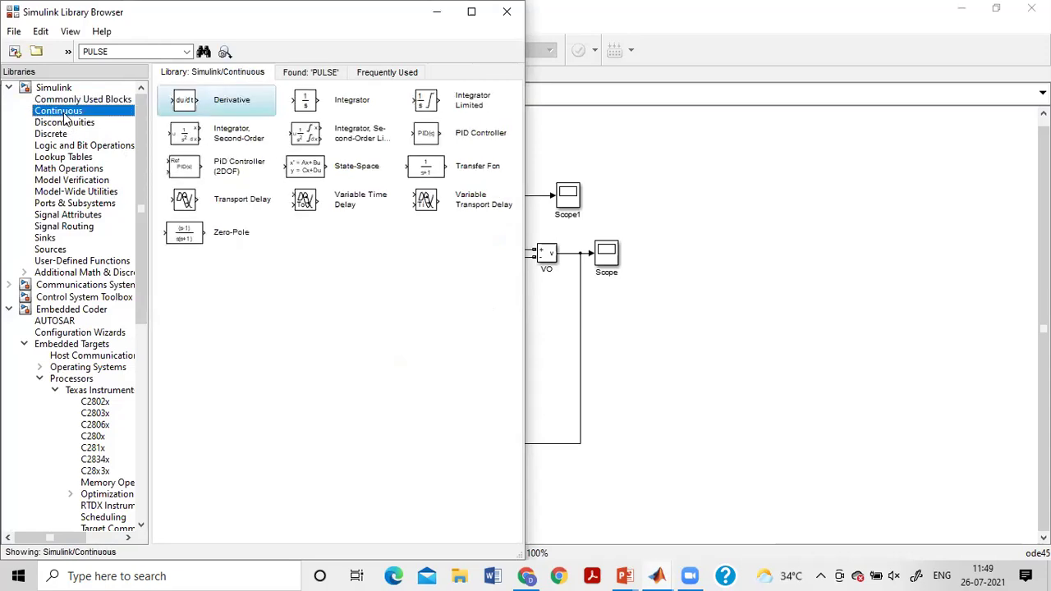
left_click(431, 138)
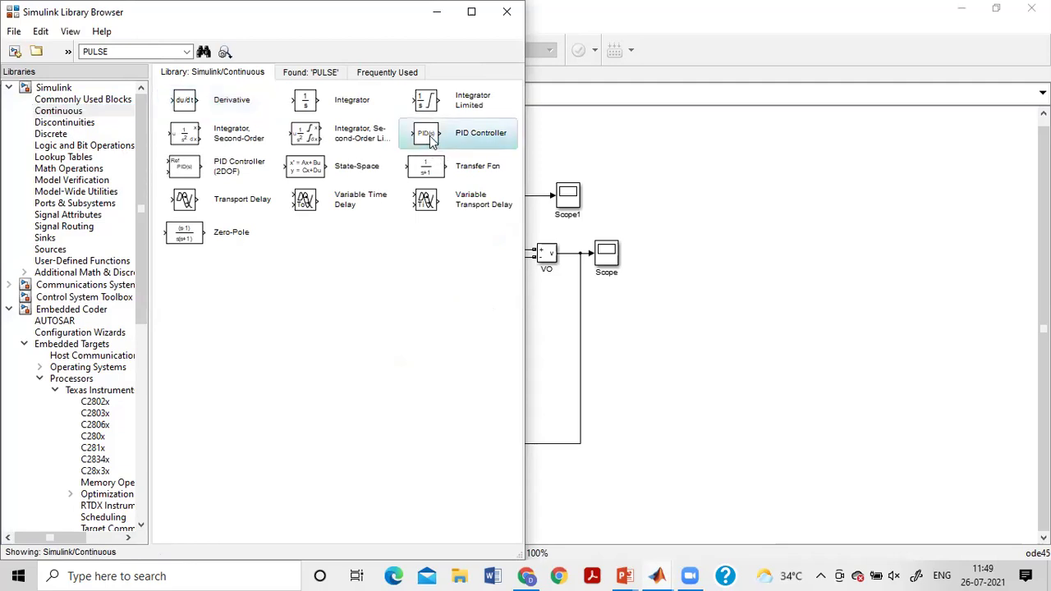
left_click_drag(430, 138, 567, 156)
left_click_drag(669, 161, 410, 355)
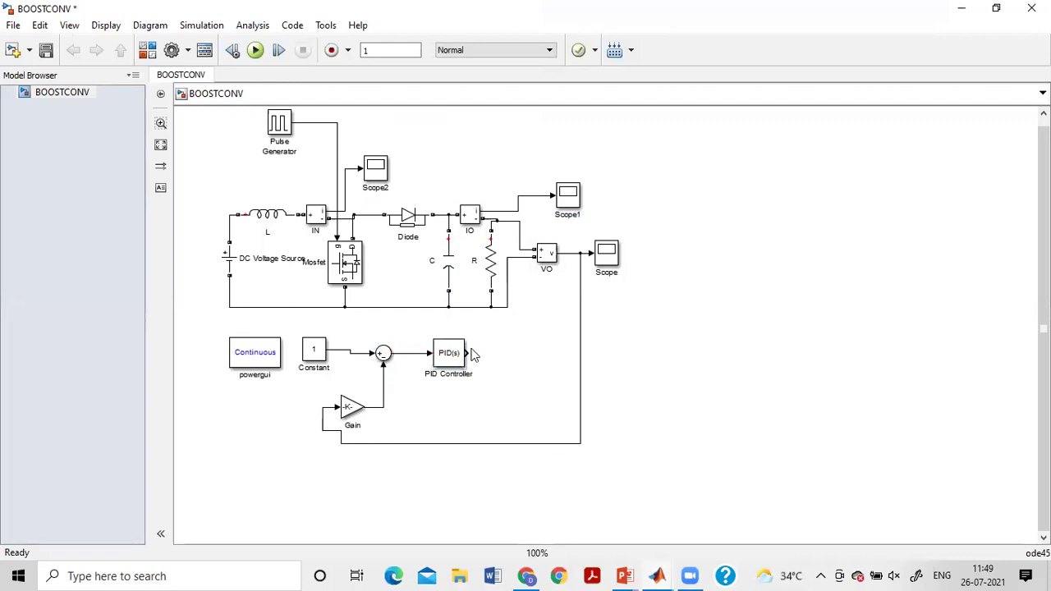
Step: Align the Constant with the Sum input line and confirm the Gain is still 1/20
left_click(302, 360)
left_click_drag(302, 360, 303, 364)
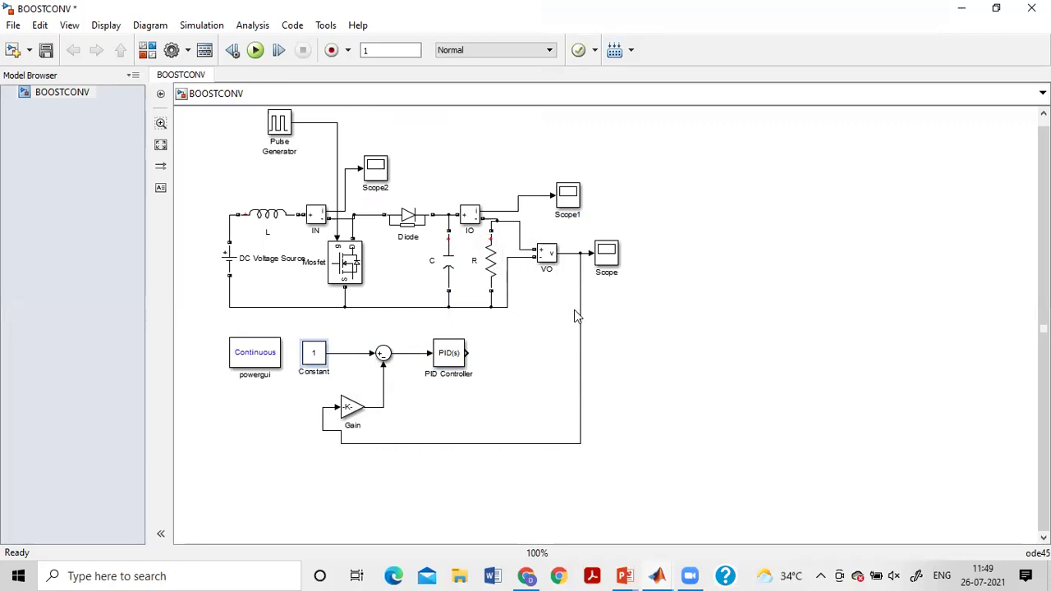
left_click(347, 415)
double_click(346, 414)
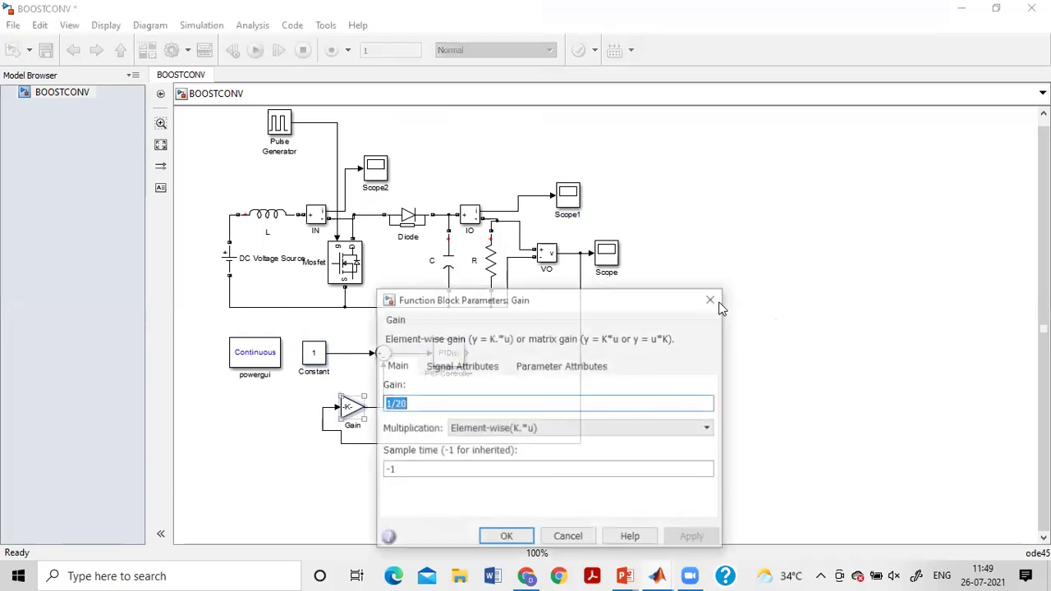
key("Escape")
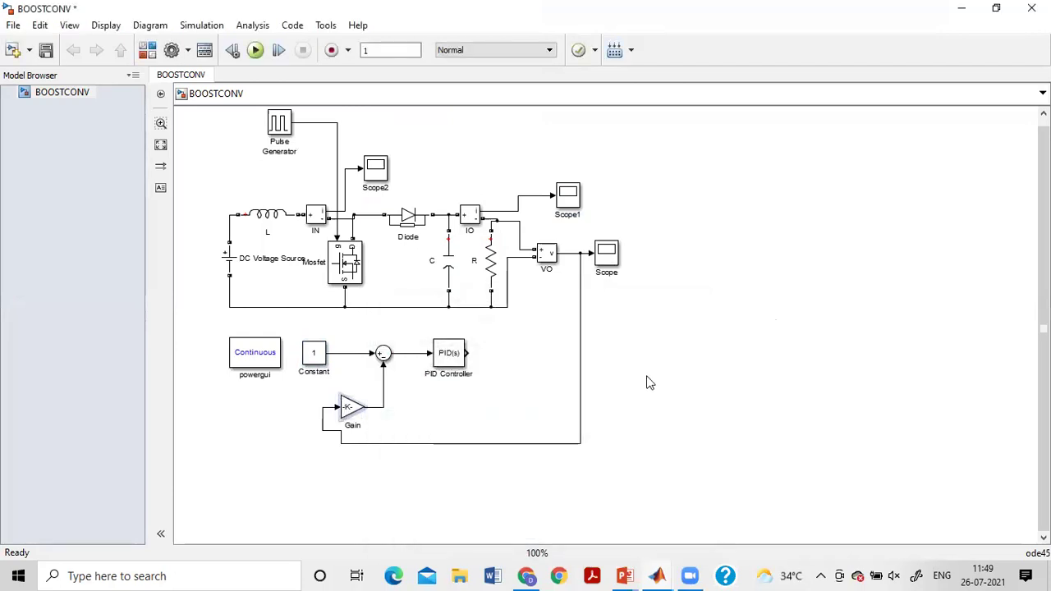
Step: Bring the Library Browser back up over the model
left_click(444, 370)
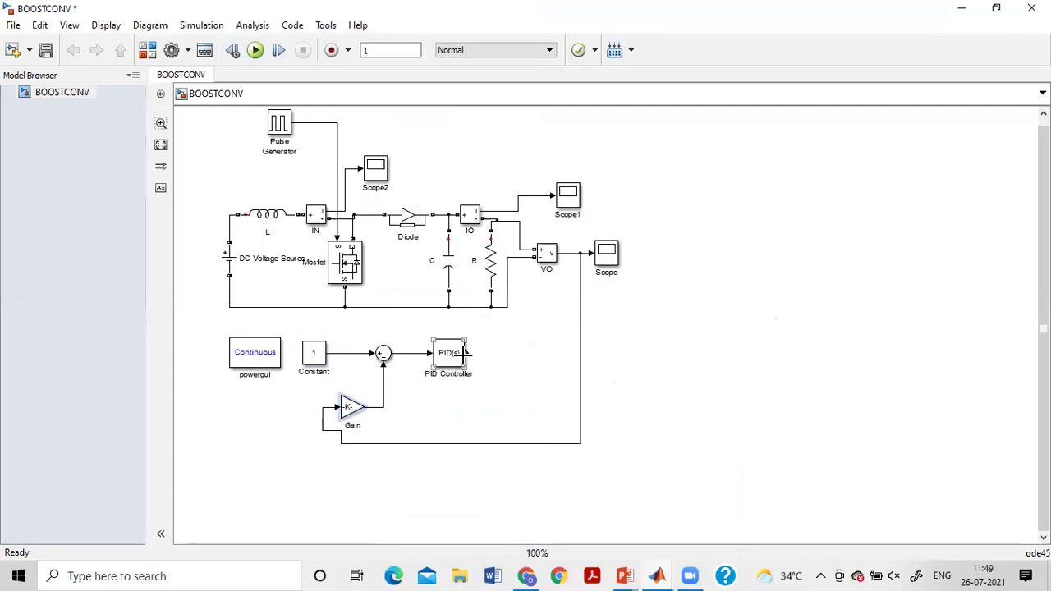
left_click(477, 361)
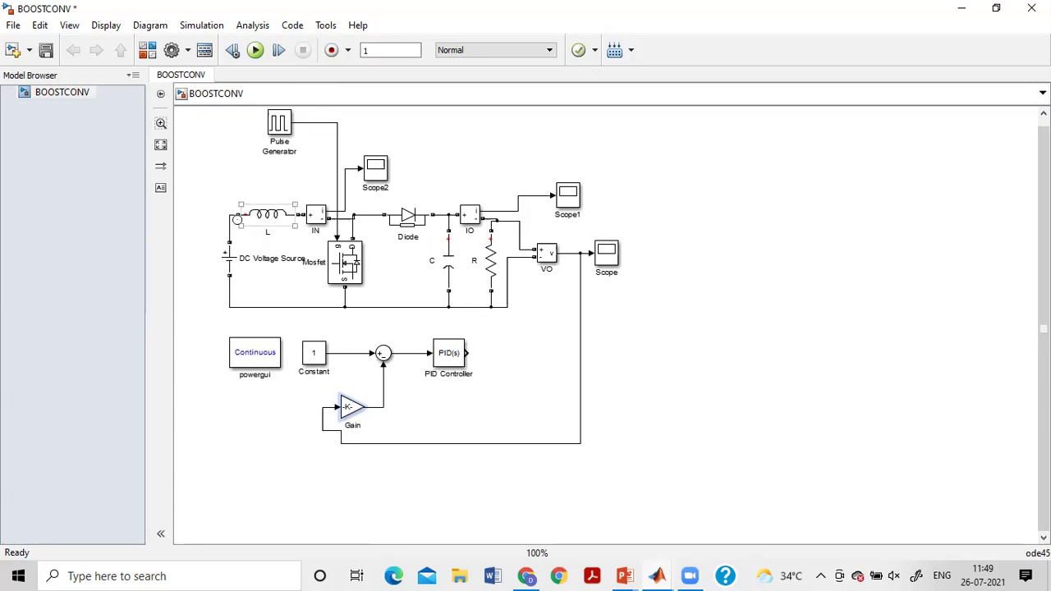
left_click(149, 50)
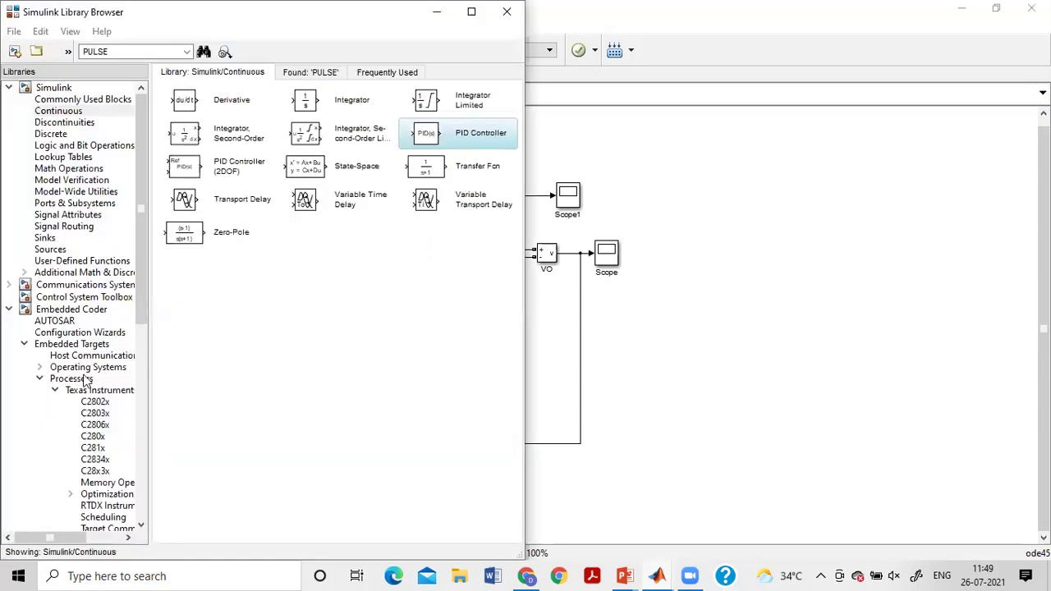
Step: Place a PWM Generator (DC-DC) from Pulse & Signal Generators right of the PID Controller
scroll(87, 378, "down", 4)
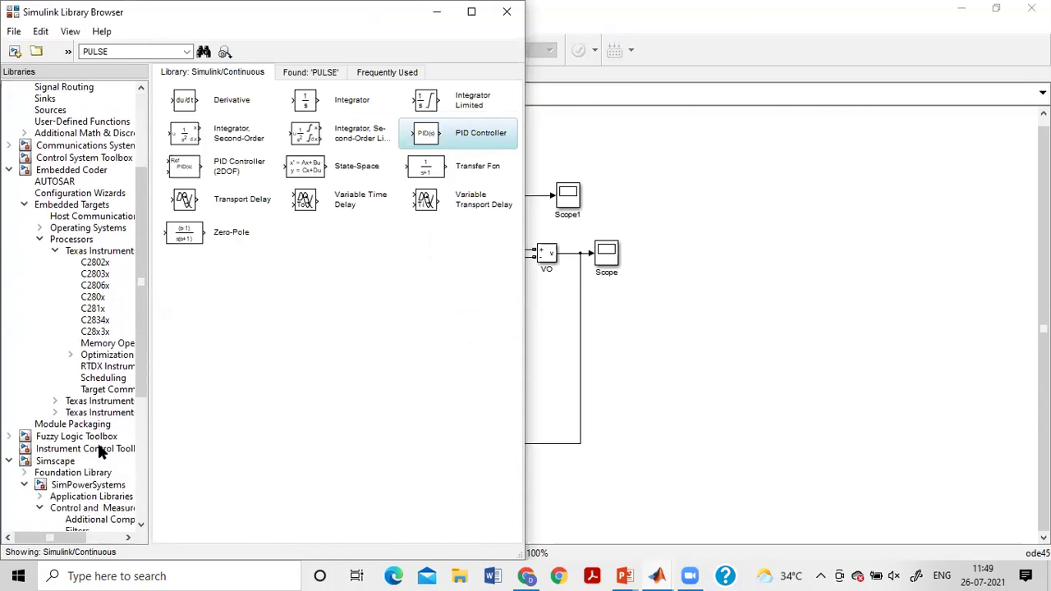
scroll(103, 444, "down", 5)
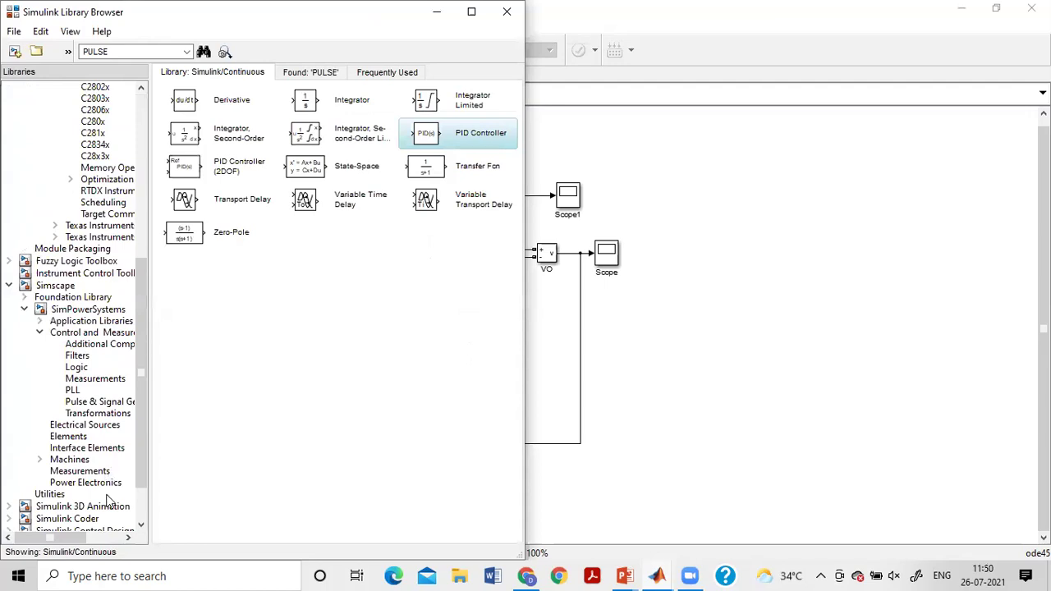
left_click(100, 403)
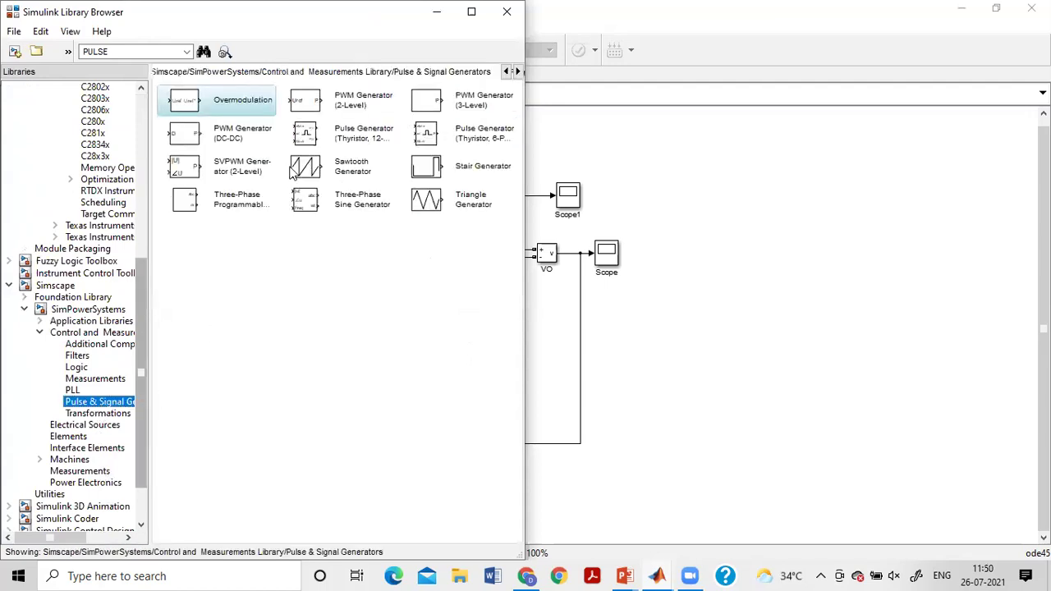
left_click(244, 143)
left_click_drag(244, 143, 553, 319)
left_click_drag(518, 360, 470, 355)
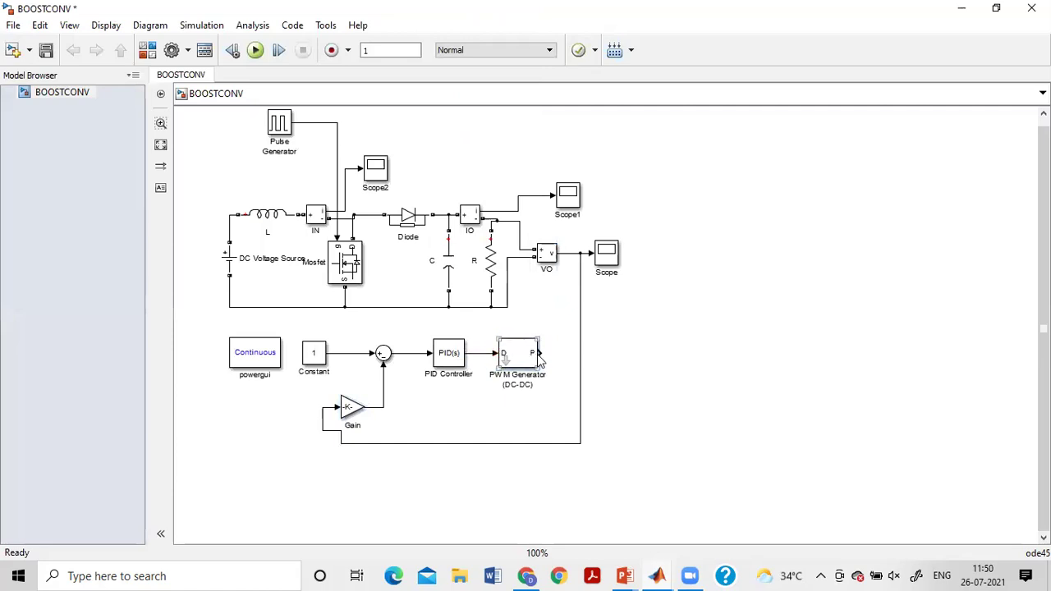
Step: Delete the old Pulse Generator and route the Mosfet gate wire to the PWM Generator output
left_click(449, 361)
left_click(509, 385)
left_click(550, 374)
left_click(284, 128)
key("Delete")
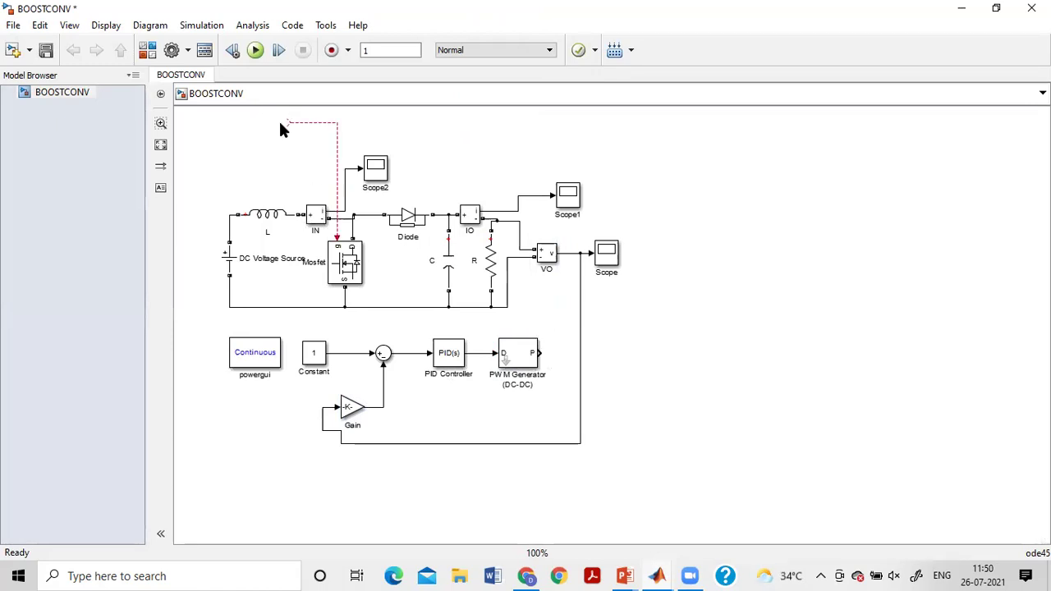
left_click_drag(287, 122, 548, 411)
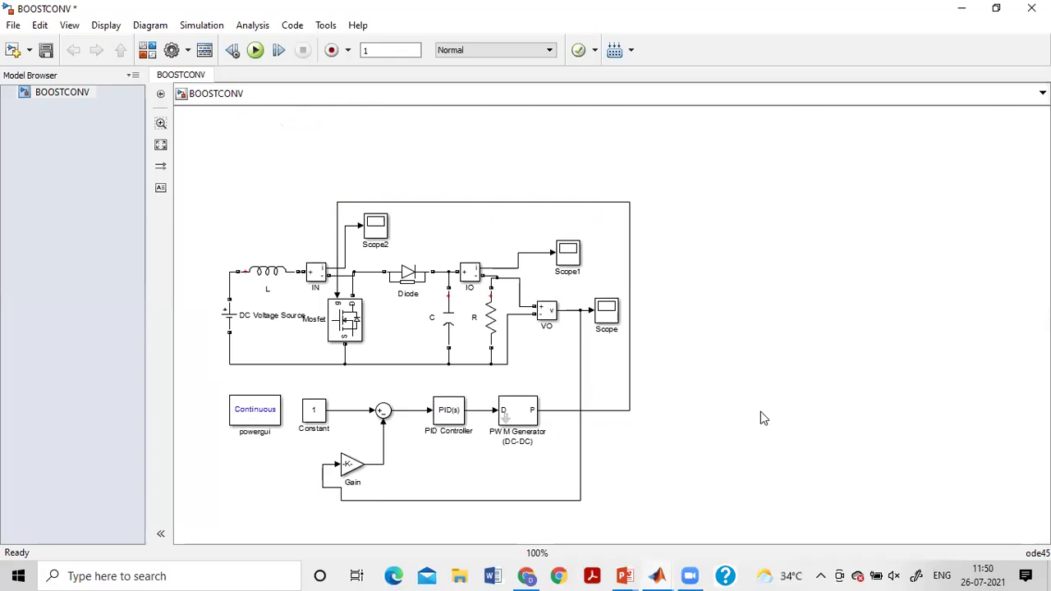
Step: Review the Mosfet, PWM Generator and PID Controller blocks in the new loop
left_click(351, 312)
left_click(458, 420)
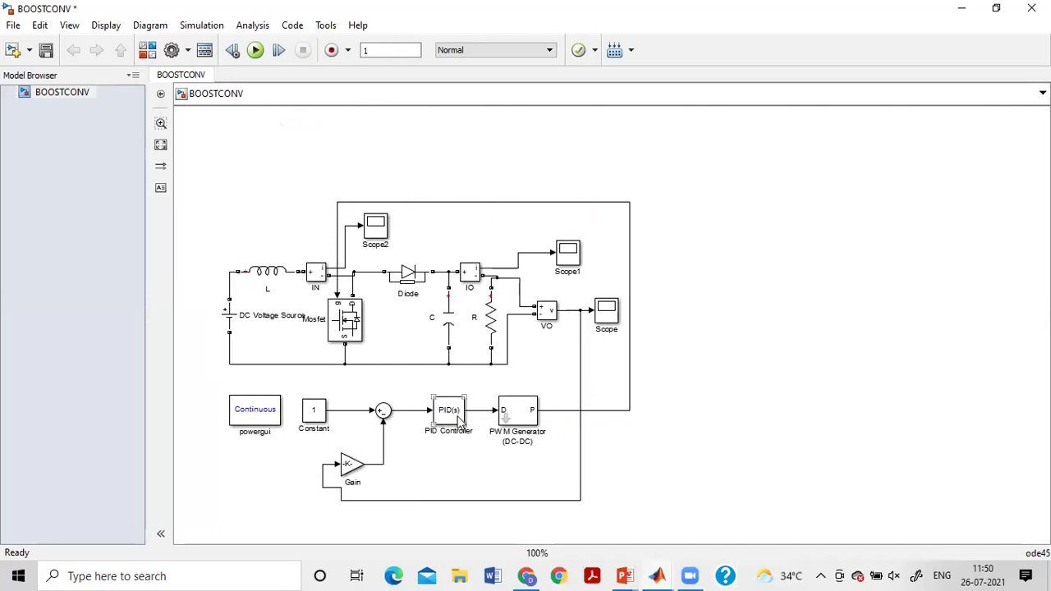
left_click(520, 419)
left_click(454, 417)
Step: Set the PID Controller's Proportional gain to 0.7 and Integral gain to 100
double_click(451, 413)
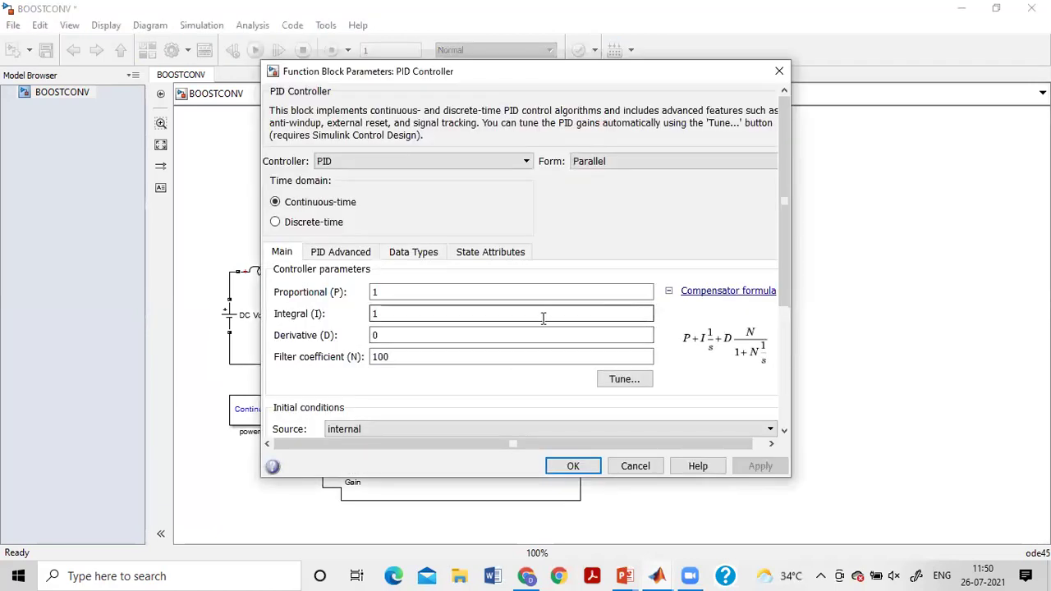
double_click(416, 292)
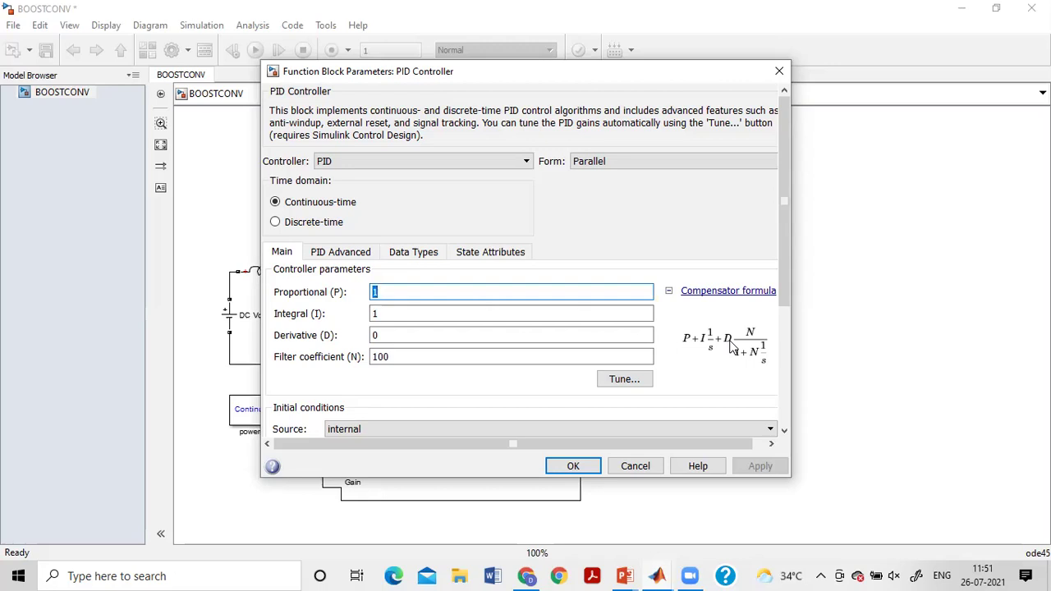
type("0.7")
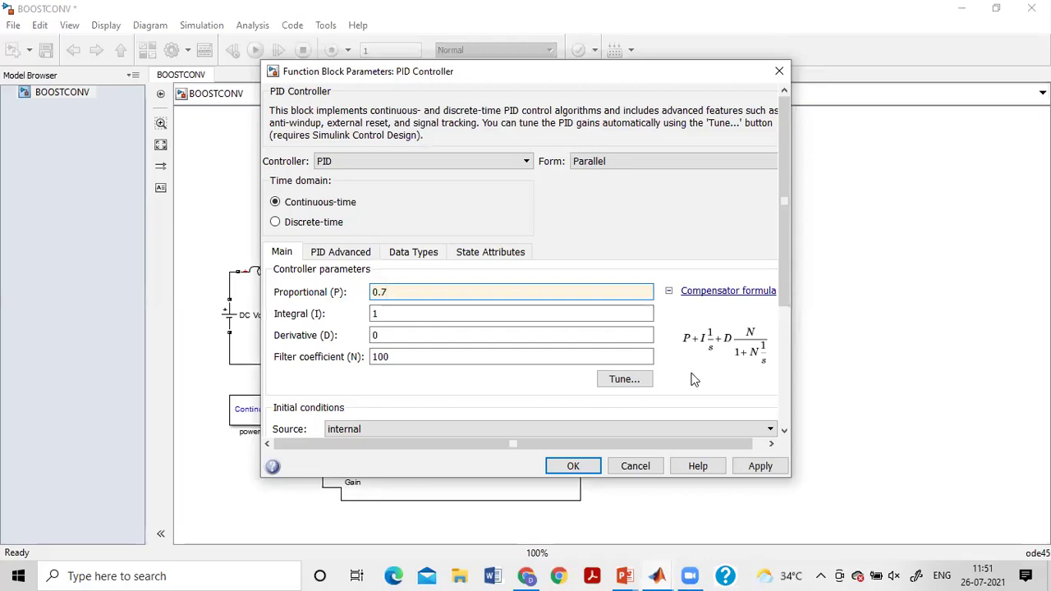
double_click(386, 310)
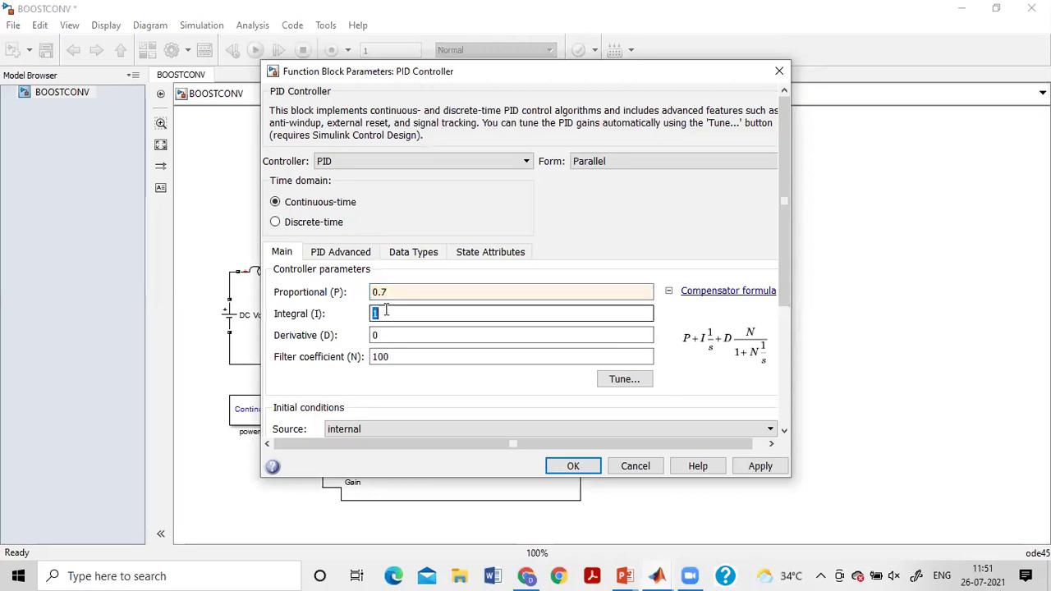
type("100")
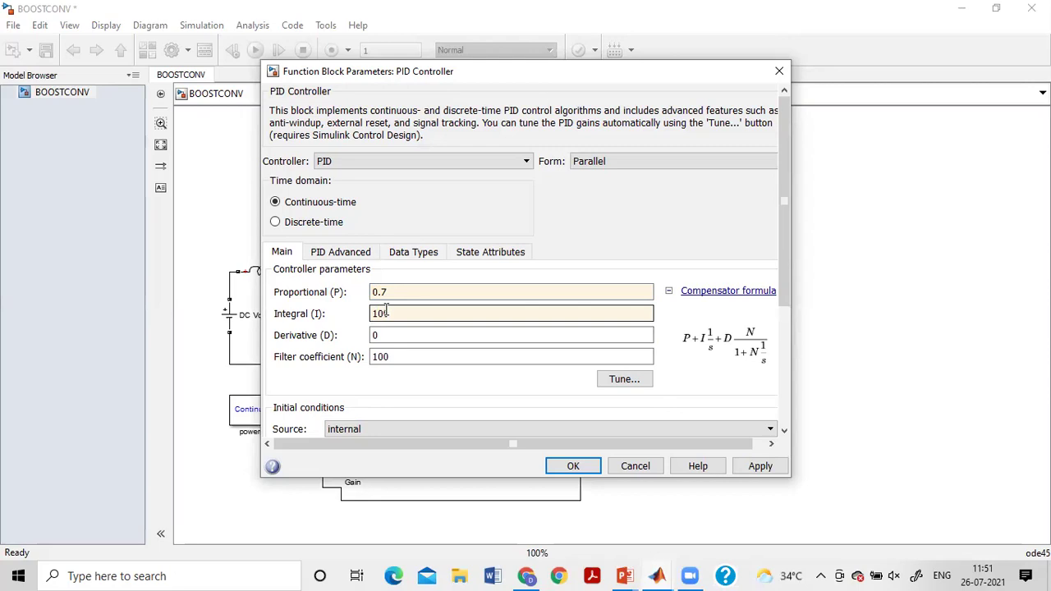
left_click(345, 300)
Step: Enable output limiting on PID Advanced with upper limit 1 and lower limit 0.1
left_click(334, 254)
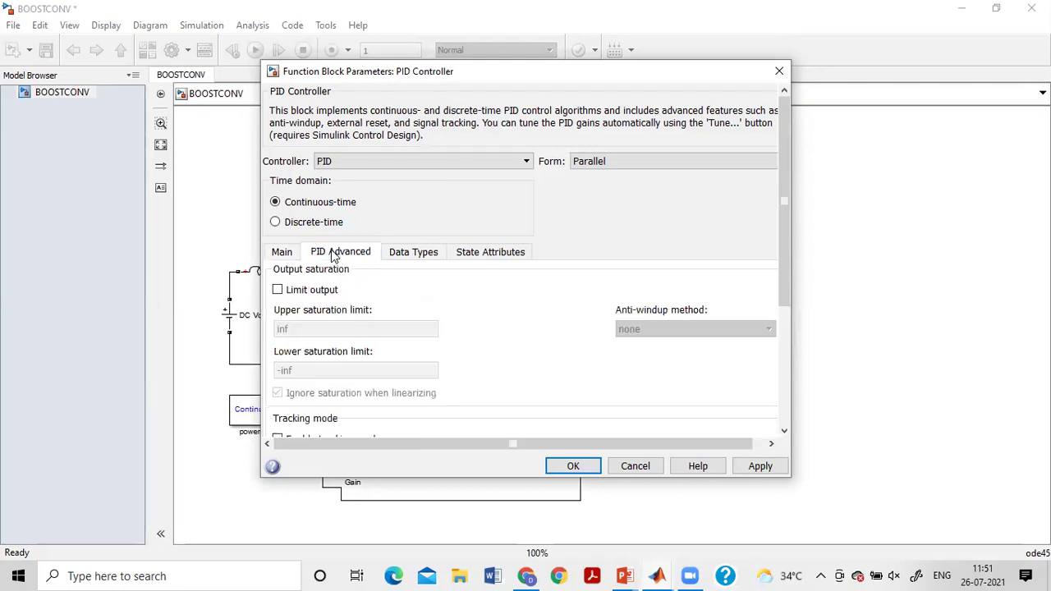
left_click(296, 290)
double_click(299, 330)
left_click(276, 328)
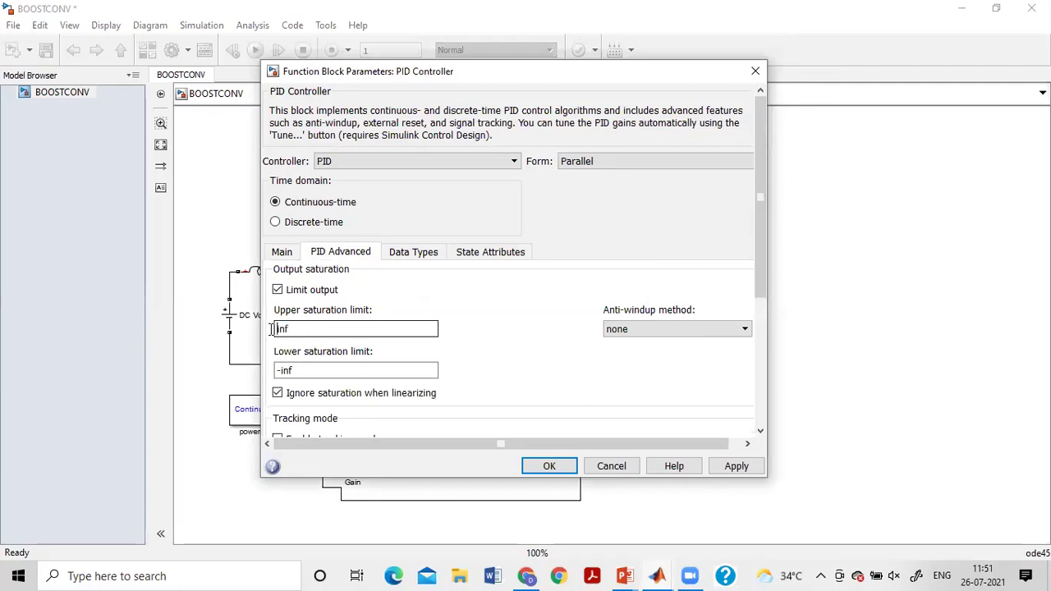
double_click(279, 328)
type("1")
double_click(283, 370)
left_click(278, 371)
double_click(279, 372)
type("1.")
left_click(278, 392)
type("0")
key("BackSpace")
key("BackSpace")
key("BackSpace")
type("0.1")
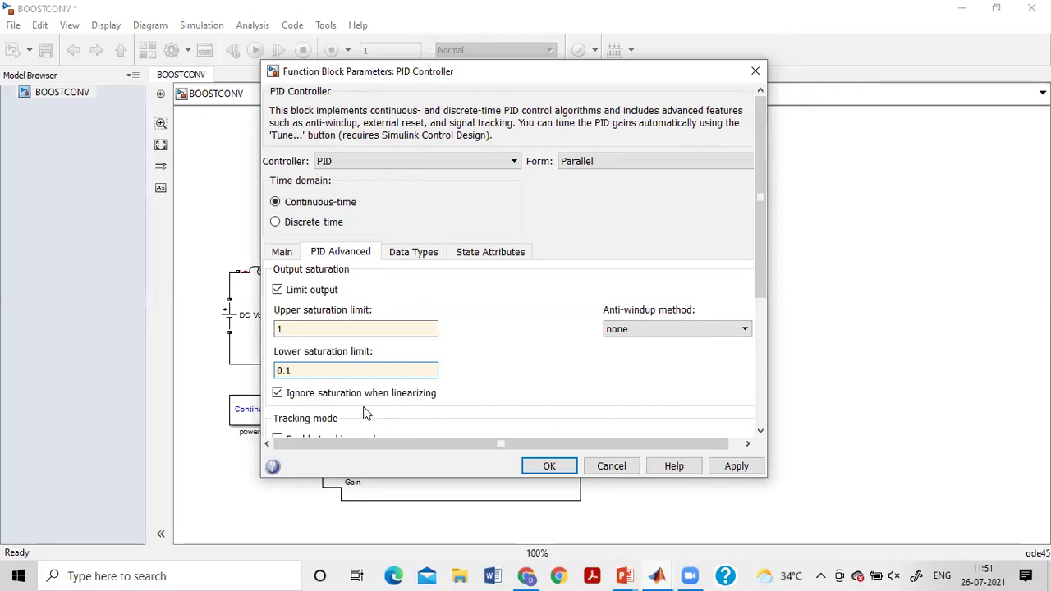
Step: Review the data type and state attribute settings, then apply and close the PID parameters
left_click(404, 253)
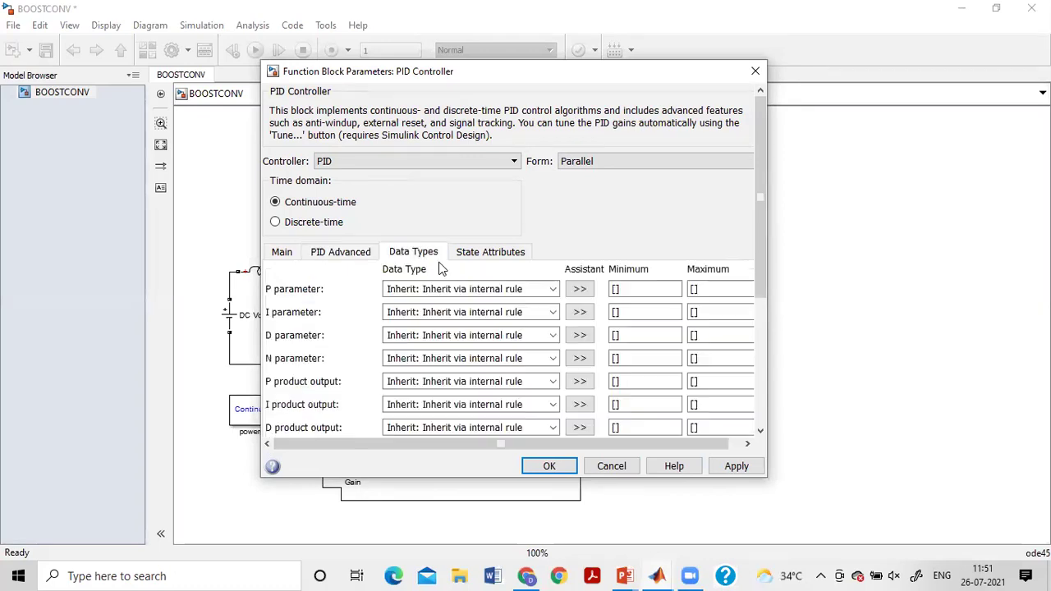
left_click(481, 255)
left_click(280, 253)
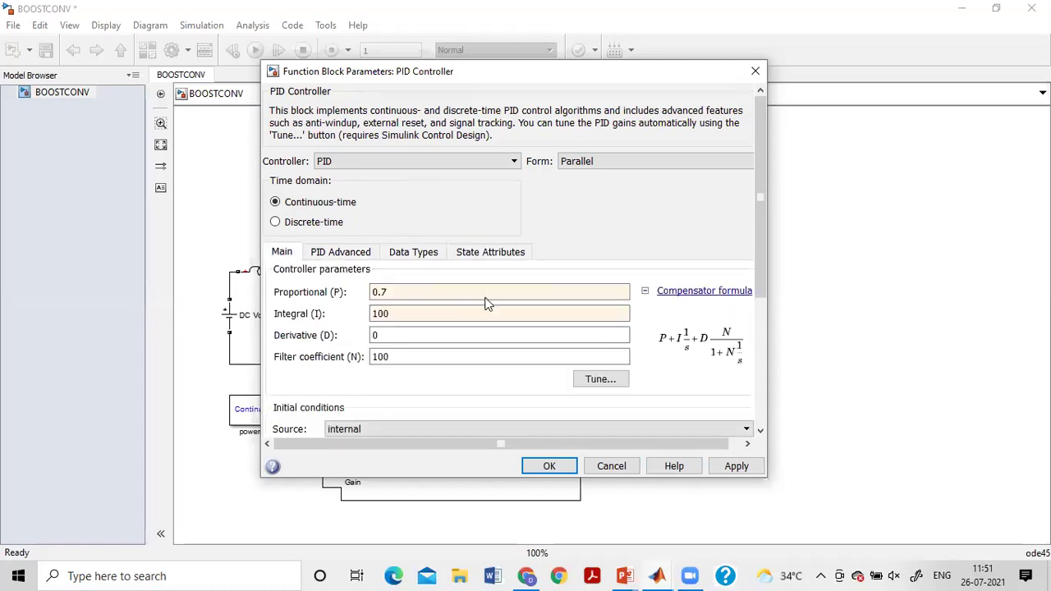
left_click(729, 468)
left_click(550, 467)
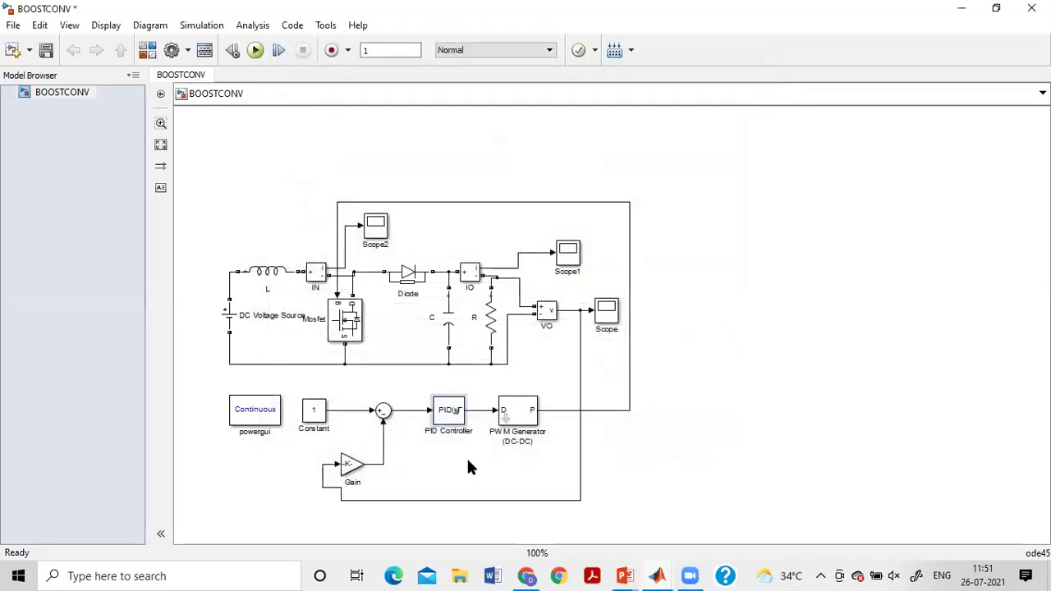
Step: Change the PWM Generator (DC-DC) switching frequency from 5000 to 25000 Hz
double_click(515, 419)
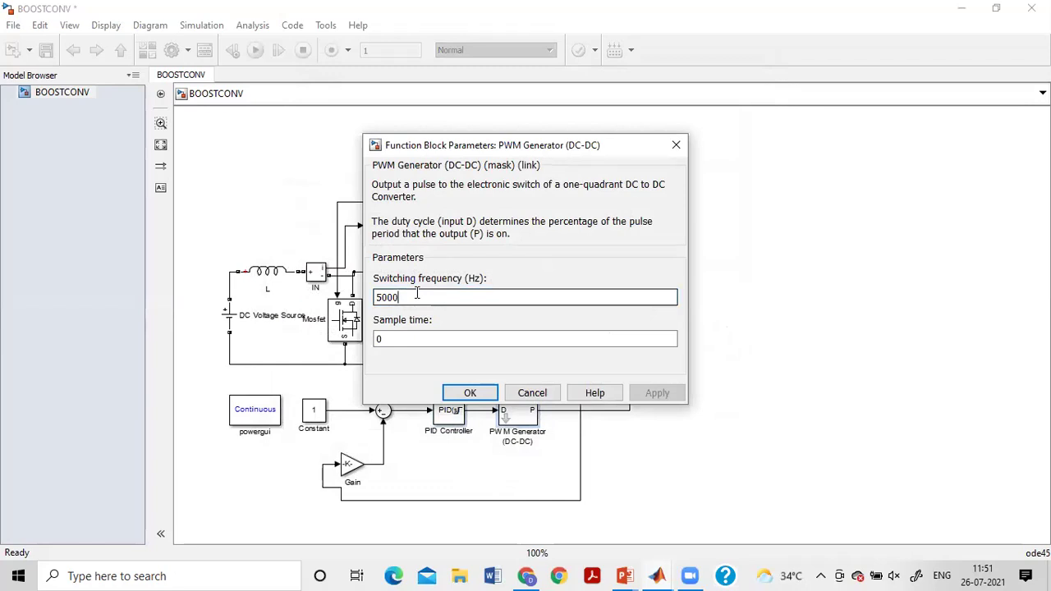
double_click(417, 296)
left_click(377, 296)
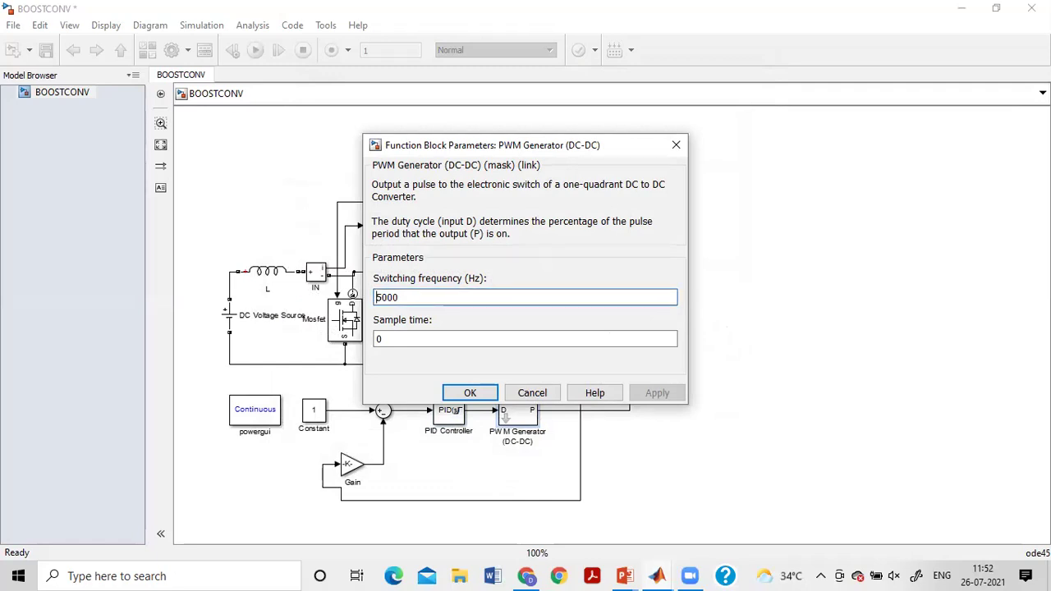
key("Delete")
key("Delete")
key("Delete")
key("Delete")
type("25000")
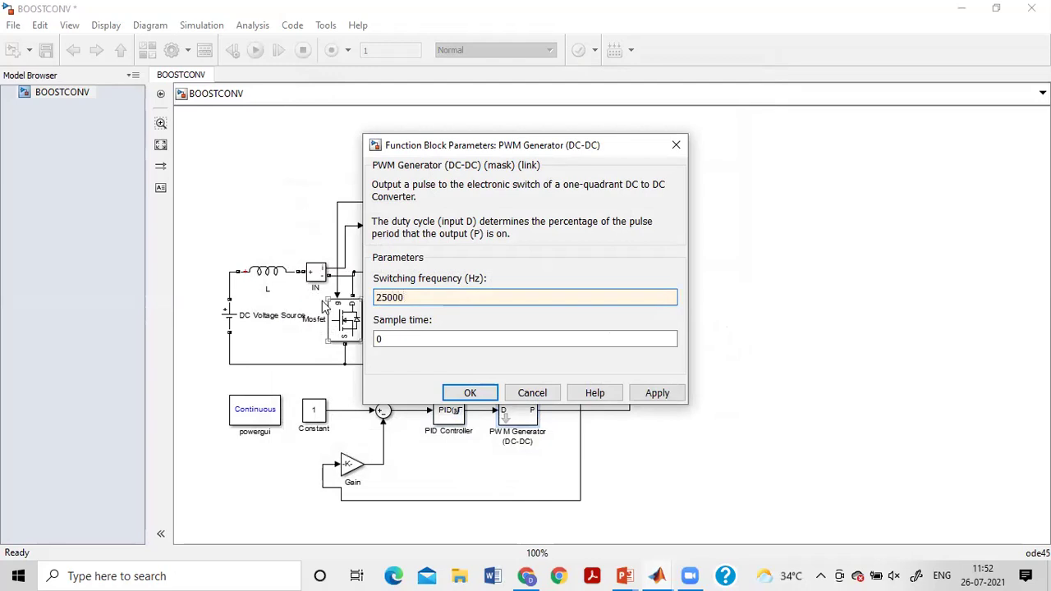
Step: Start replacing the sample time 0 with a new 1e- value
left_click(388, 343)
left_click_drag(388, 343, 370, 330)
type("1")
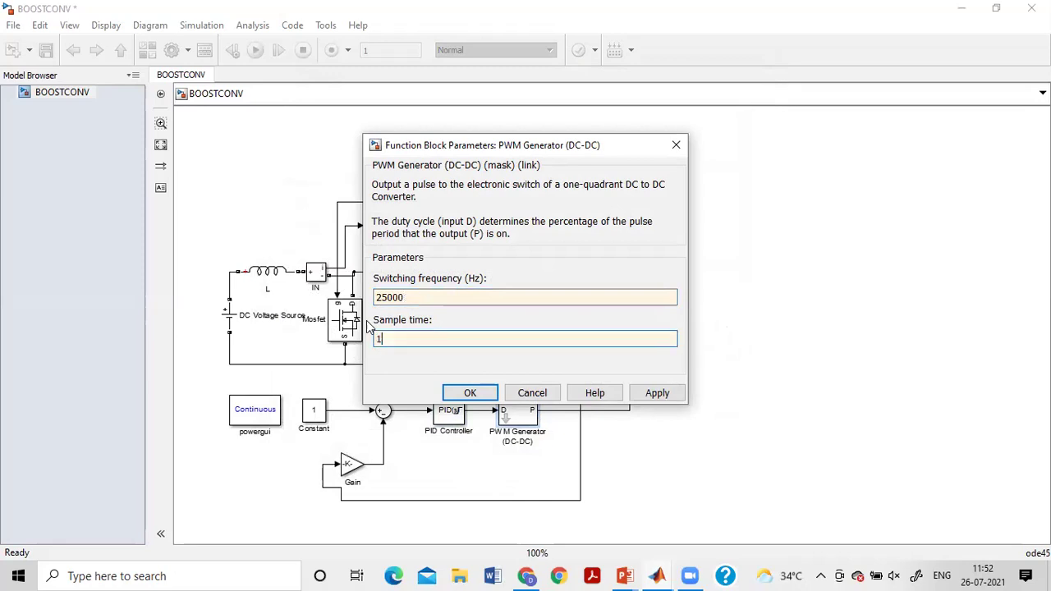
type("e-6")
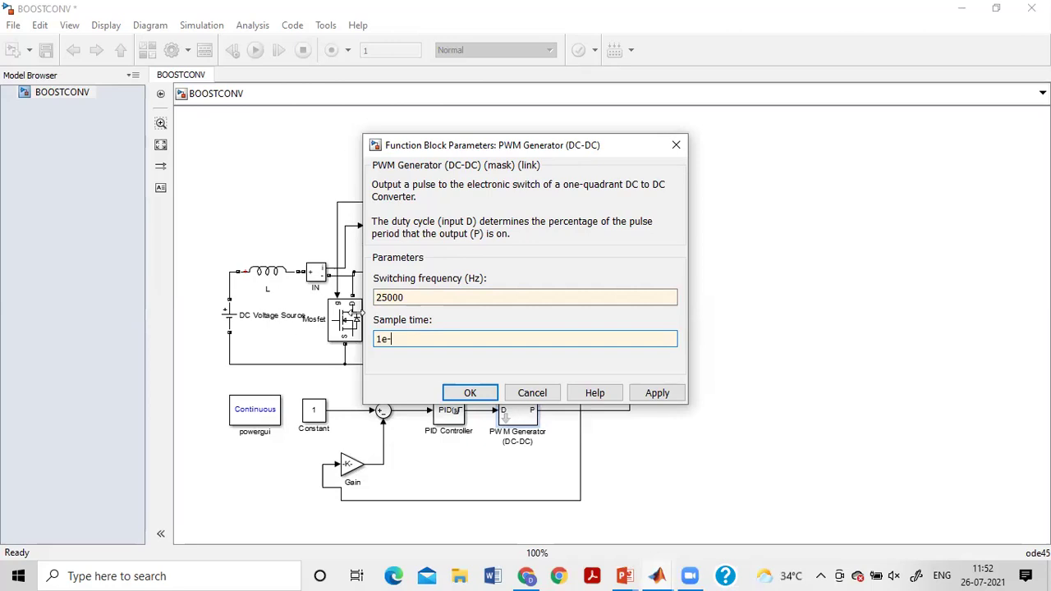
Step: Set the PWM Generator sample time to 1e-6 and switch powergui's simulation type to Discrete
type("6")
left_click(470, 392)
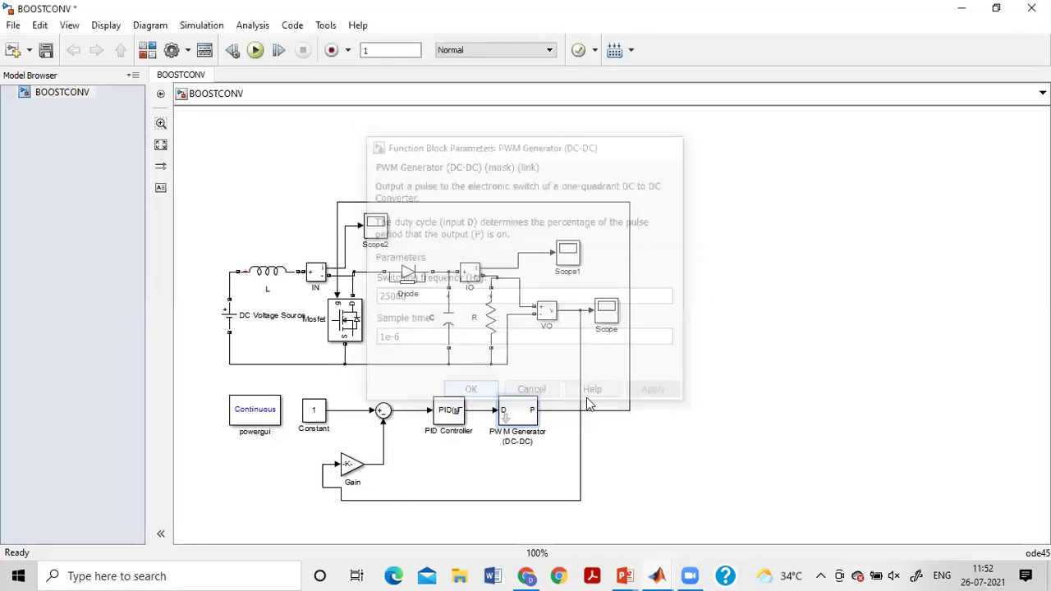
double_click(273, 415)
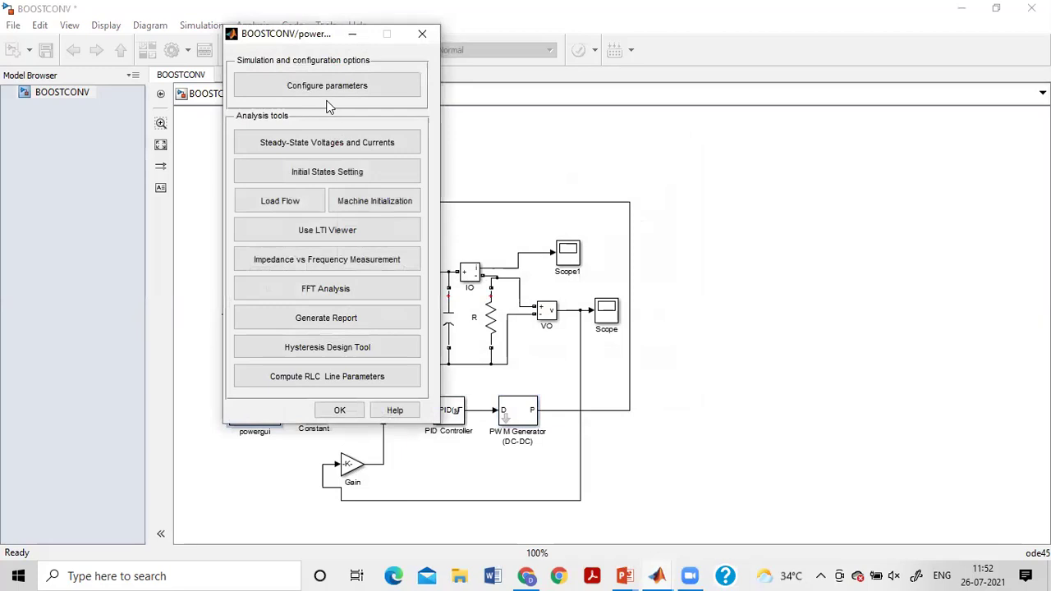
left_click(327, 89)
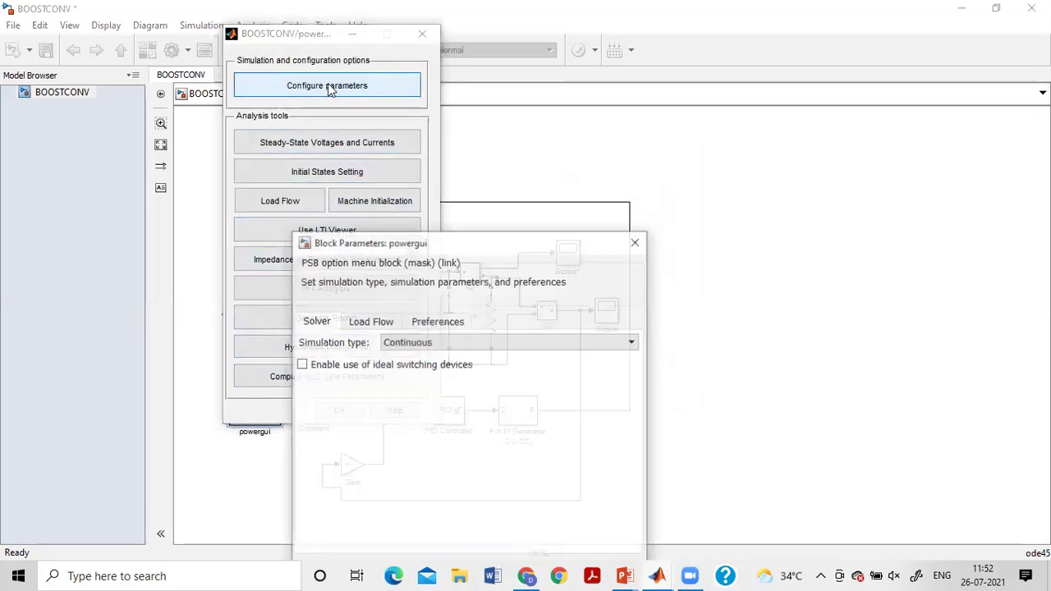
left_click(438, 347)
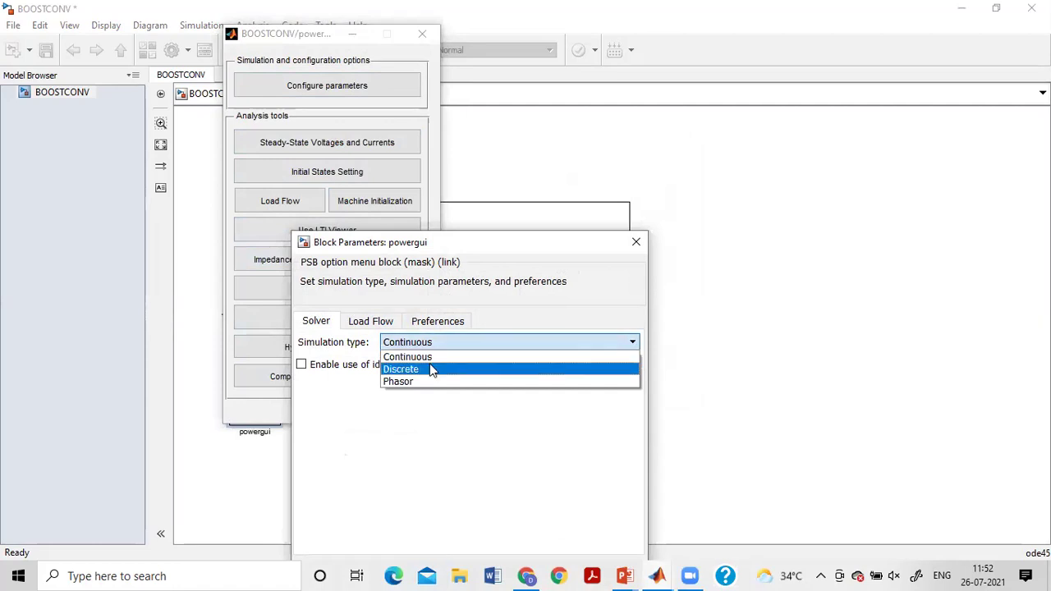
left_click(432, 369)
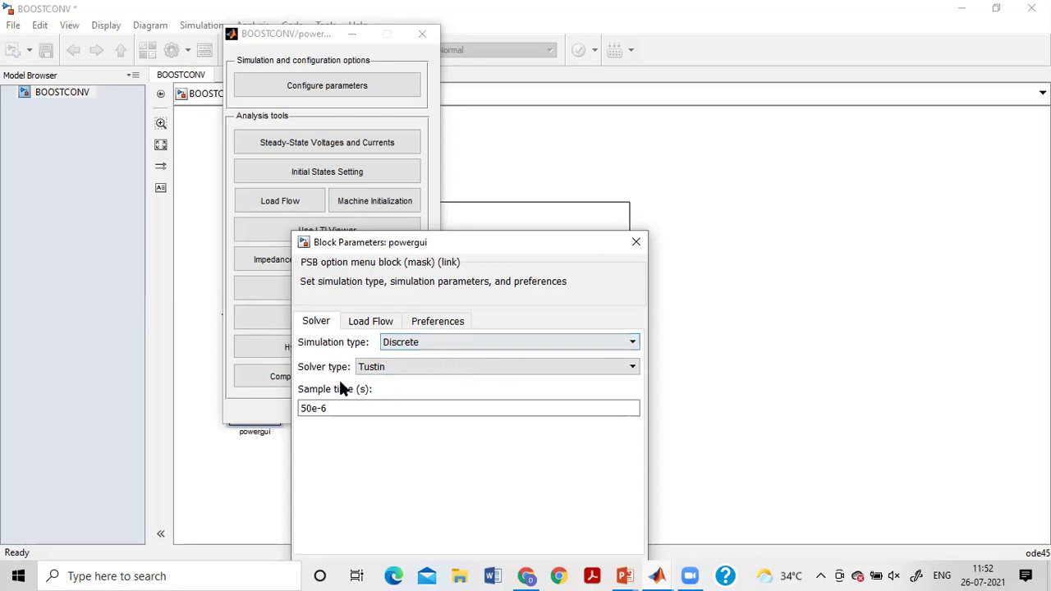
Step: Change the powergui sample time to 1e-6, apply it, and close the powergui windows
double_click(312, 408)
left_click(312, 409)
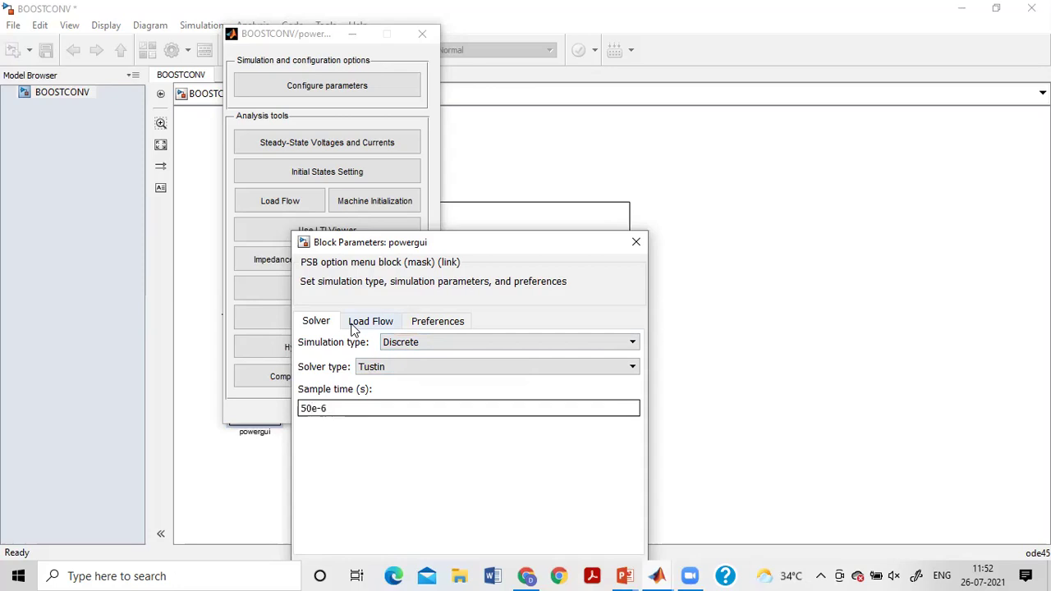
key("BackSpace")
key("BackSpace")
type("1")
left_click_drag(543, 257, 521, 23)
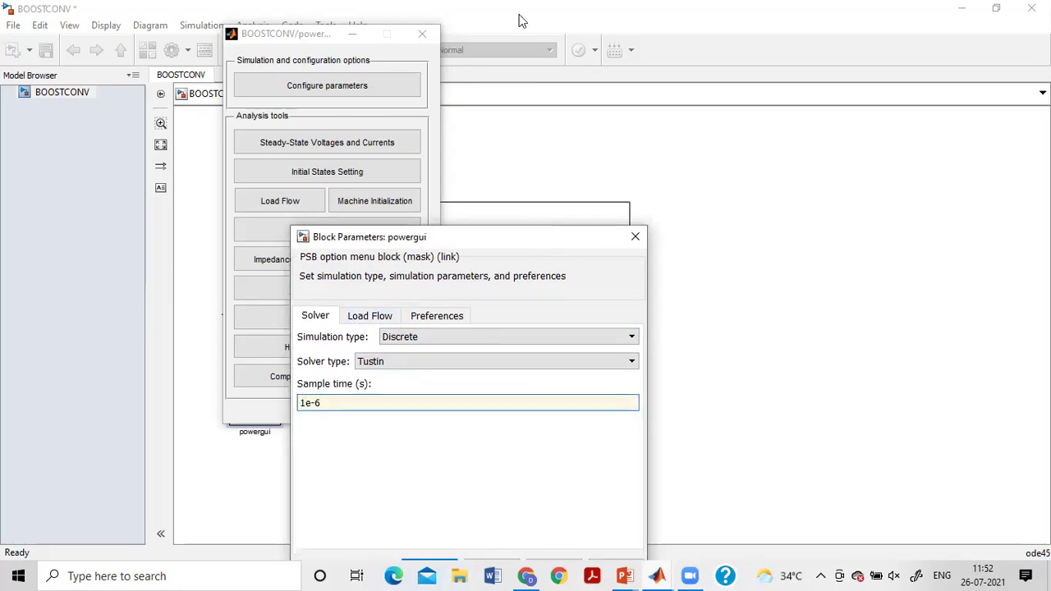
left_click(588, 343)
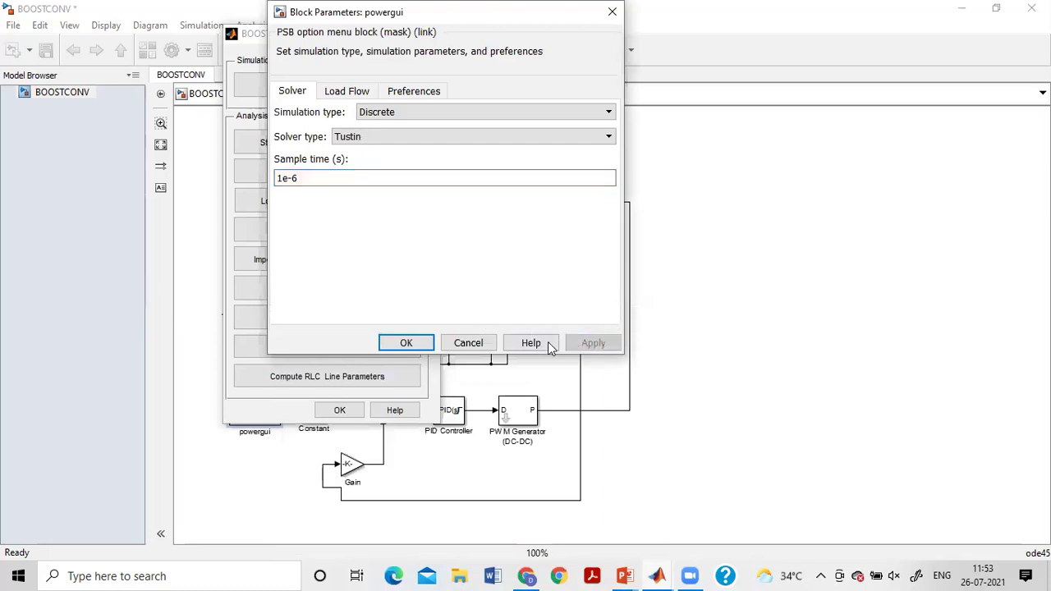
left_click(406, 342)
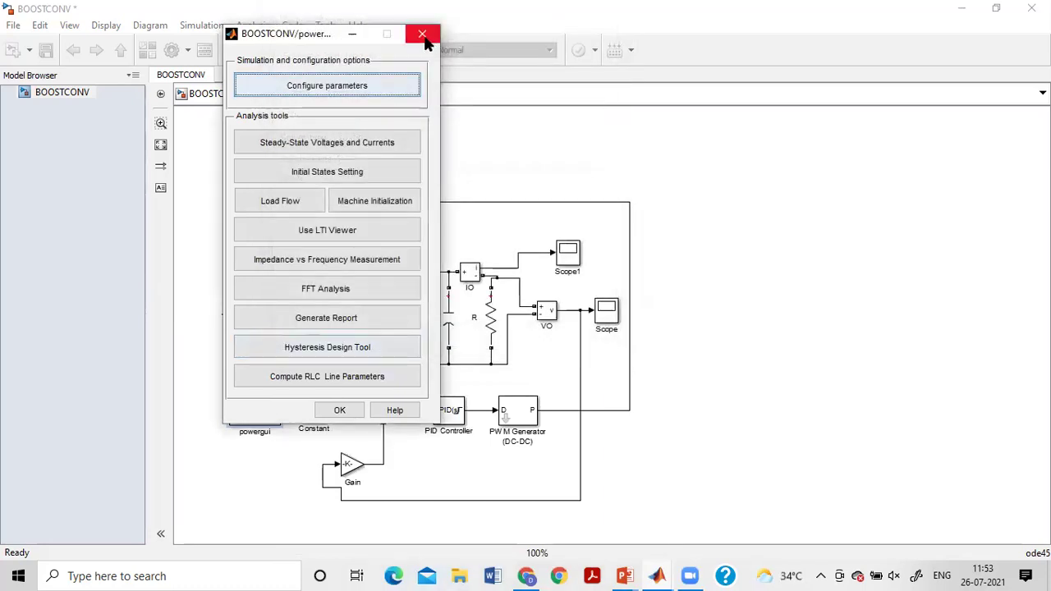
left_click(624, 355)
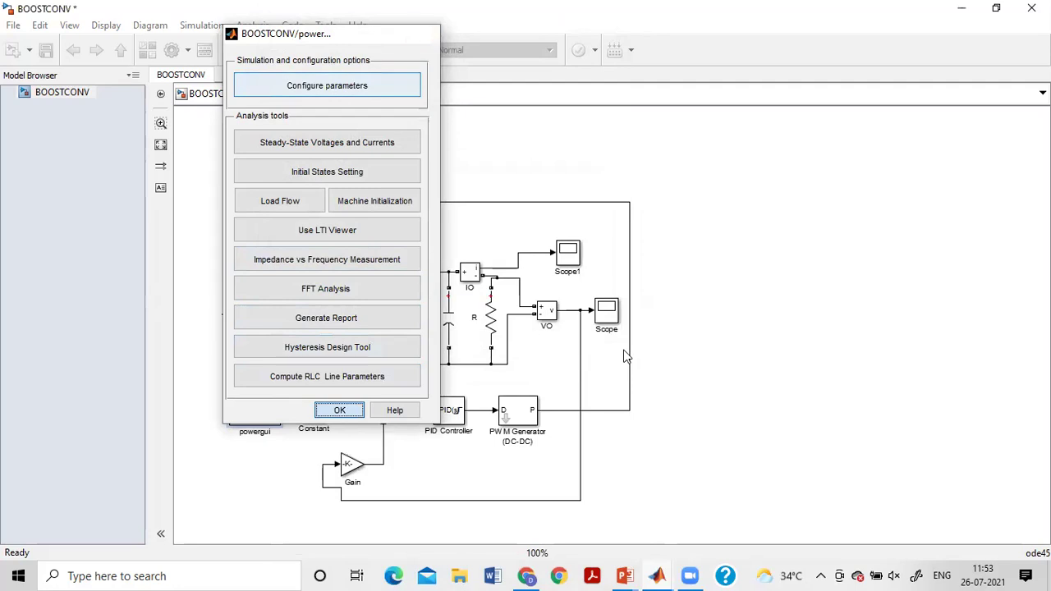
key("Return")
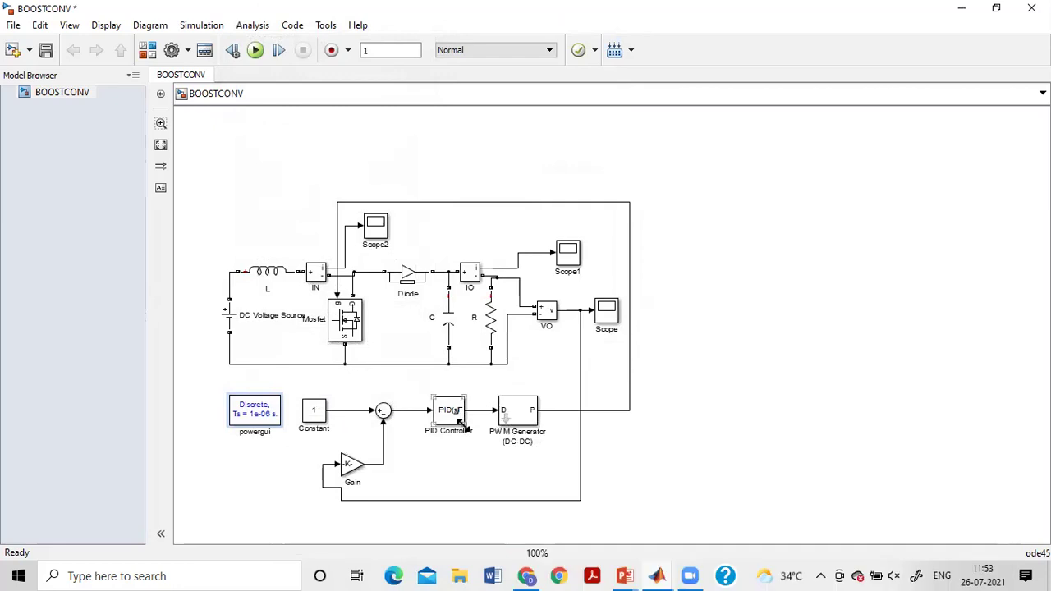
Step: Run the BOOSTCONV simulation and confirm on the Scope that the output settles near 20 V
left_click(256, 52)
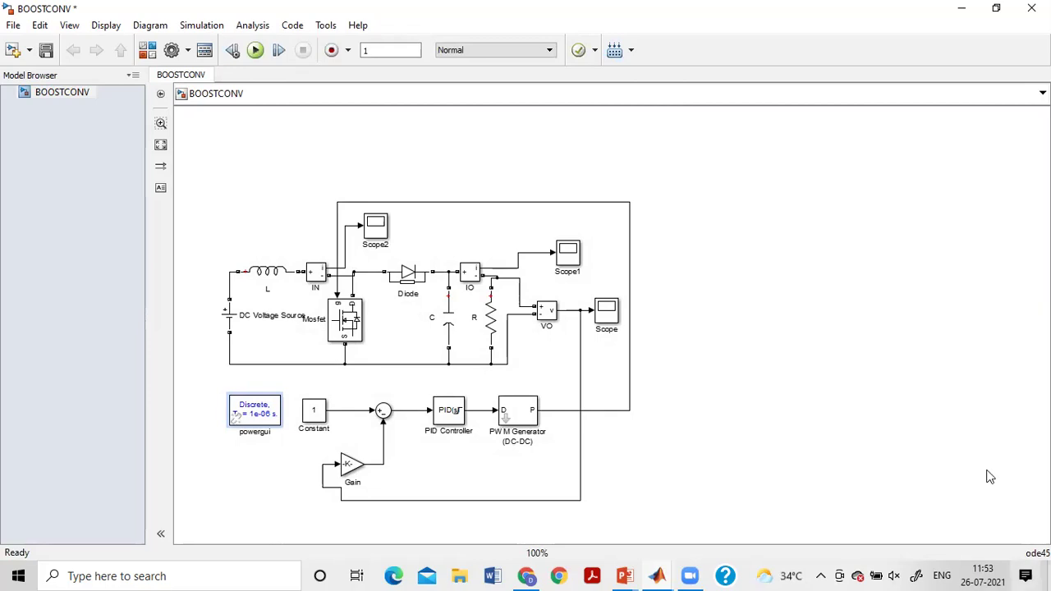
double_click(606, 313)
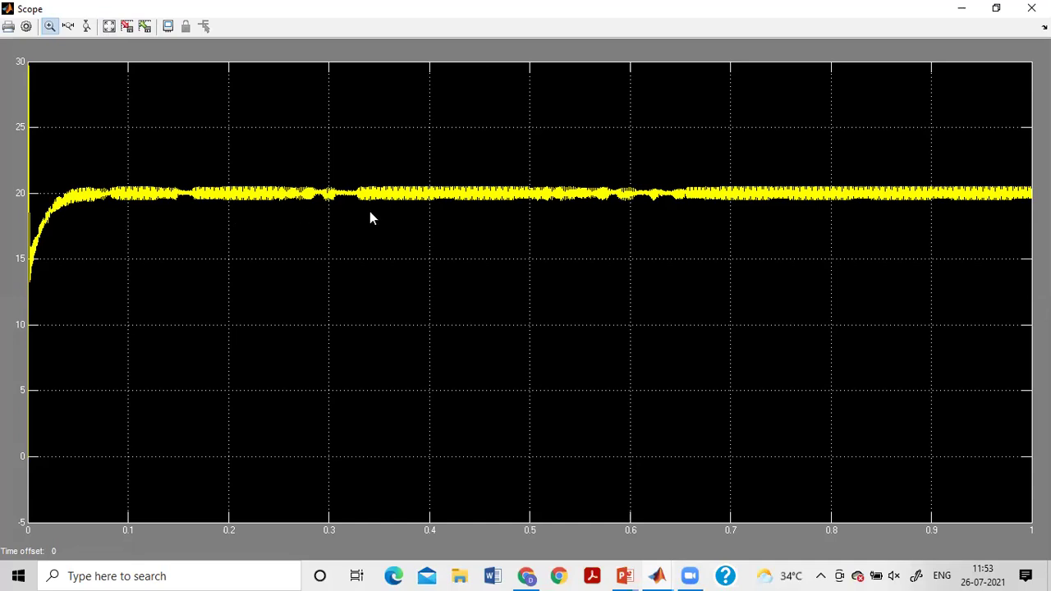
left_click(1032, 8)
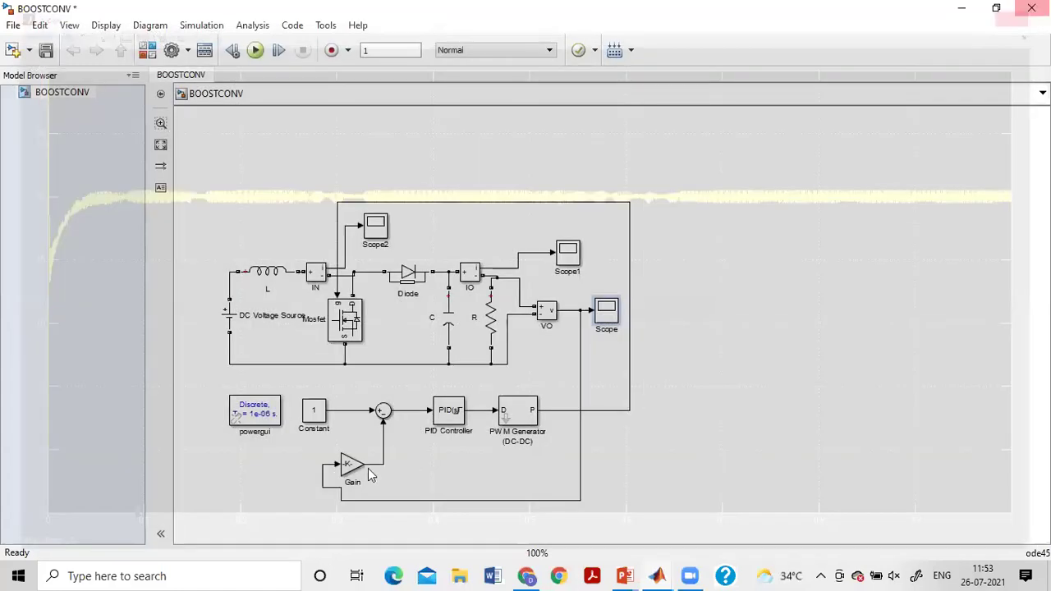
left_click(349, 465)
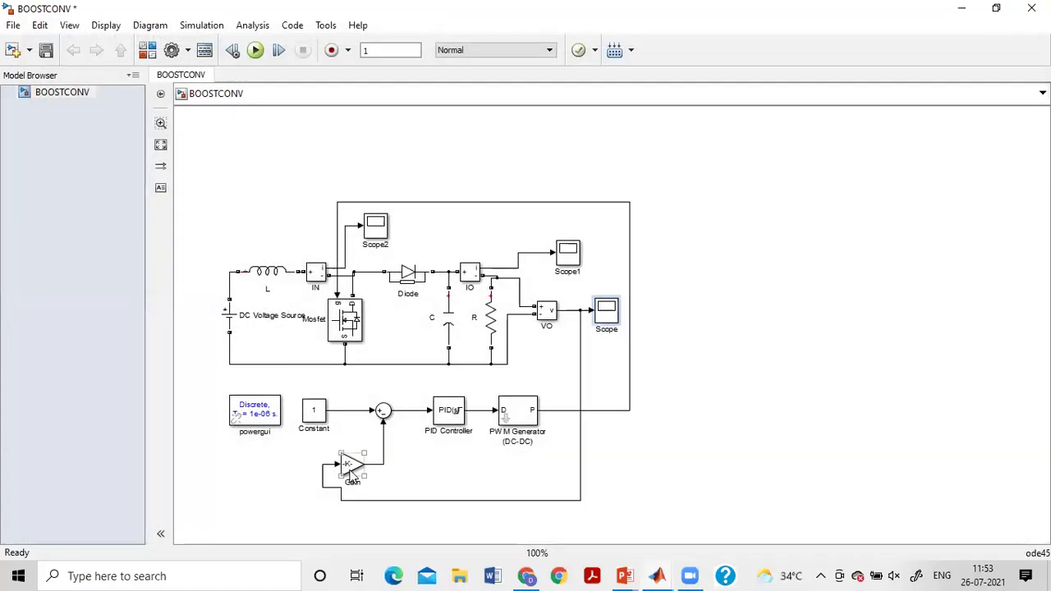
Step: Change the feedback Gain block value from 1/20 to 1/15
double_click(350, 466)
left_click(421, 439)
key("BackSpace")
key("BackSpace")
type("15")
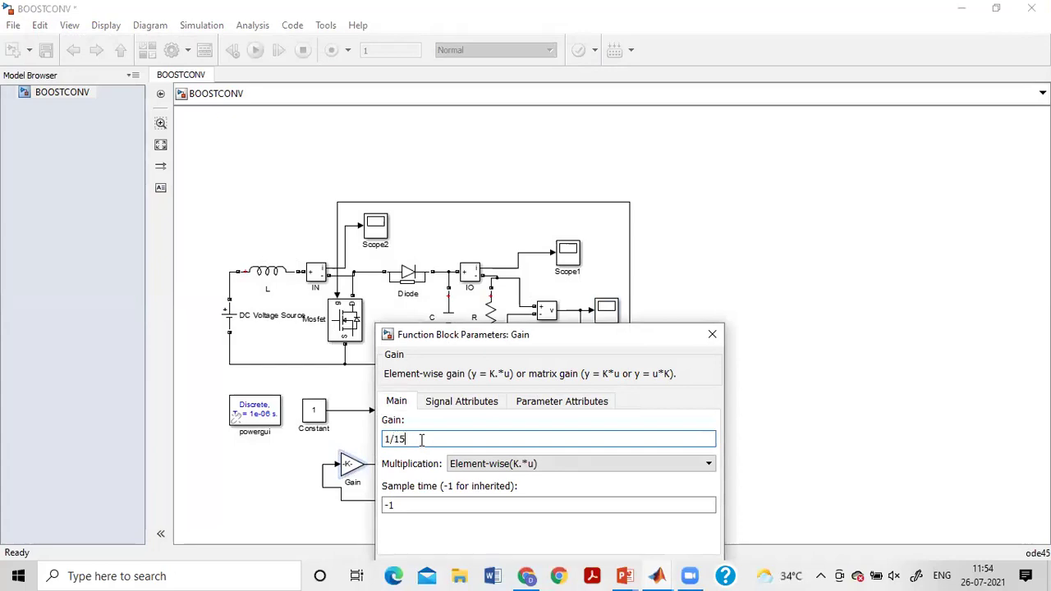
key("Return")
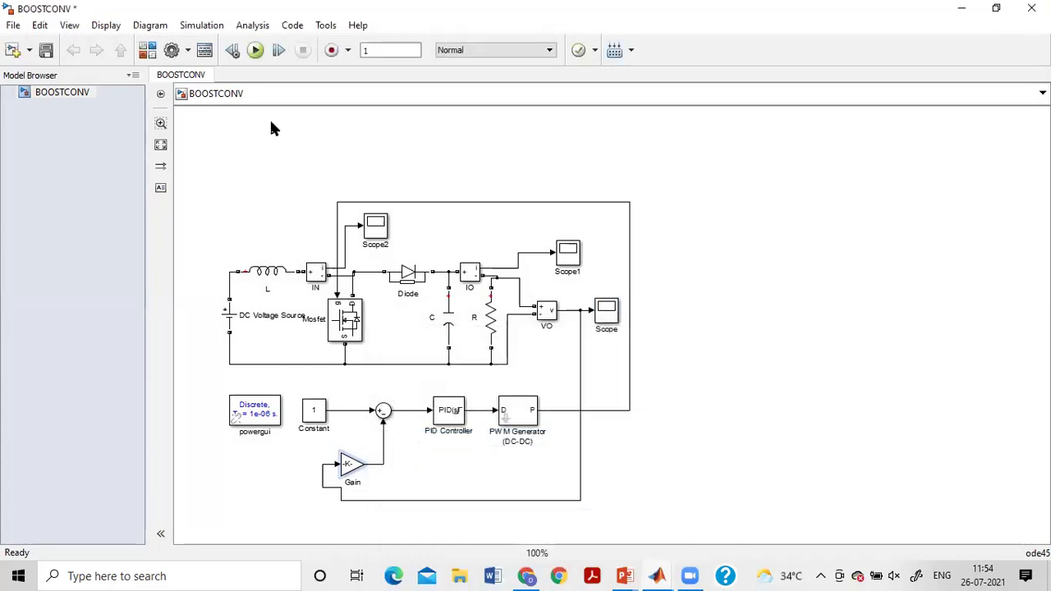
Step: Rerun the simulation and autoscale the Scope plot of the output voltage
left_click(256, 51)
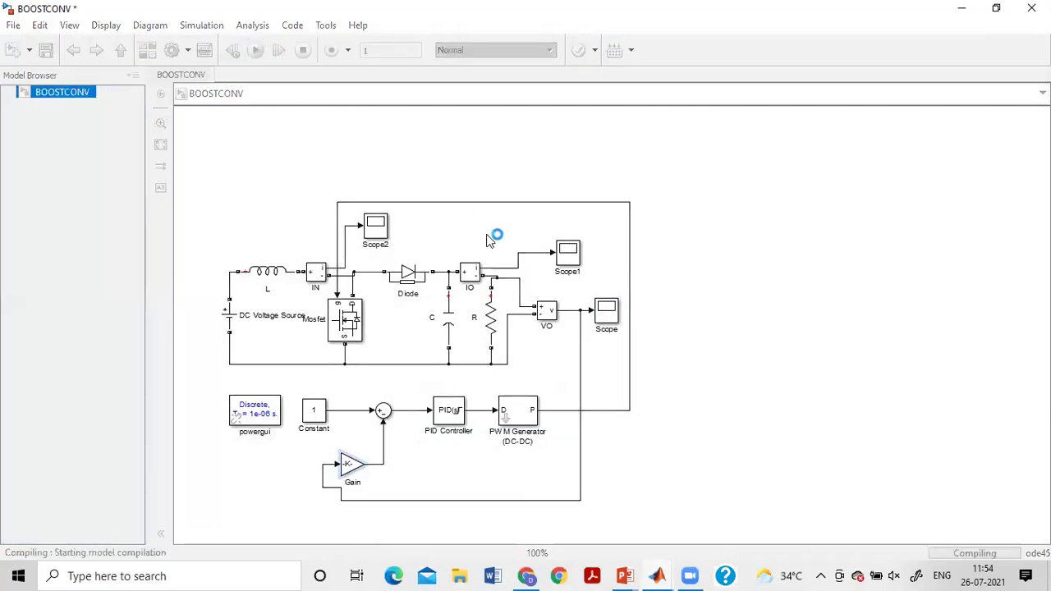
double_click(607, 317)
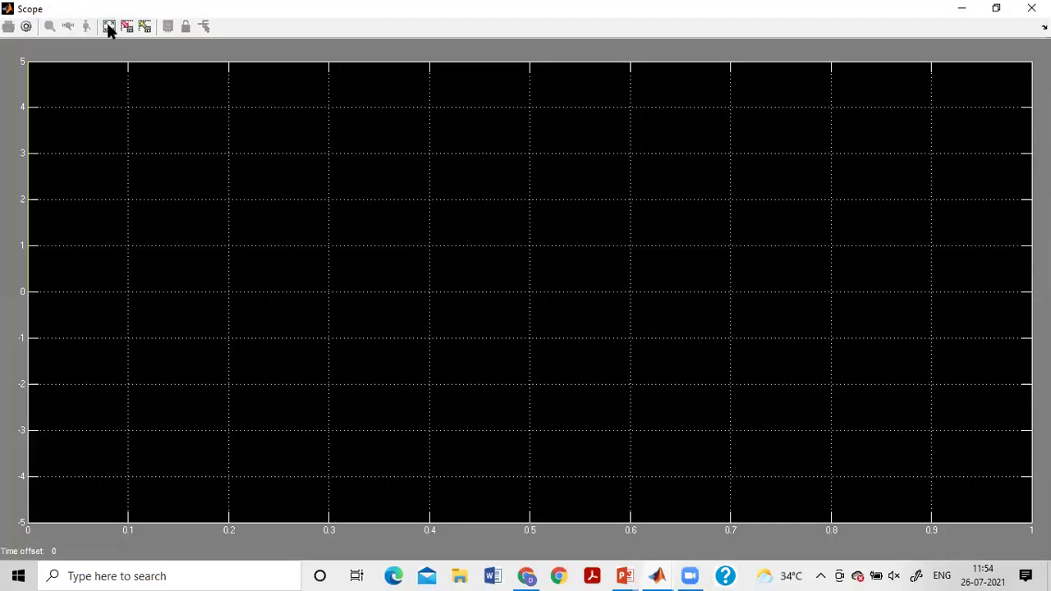
left_click(109, 27)
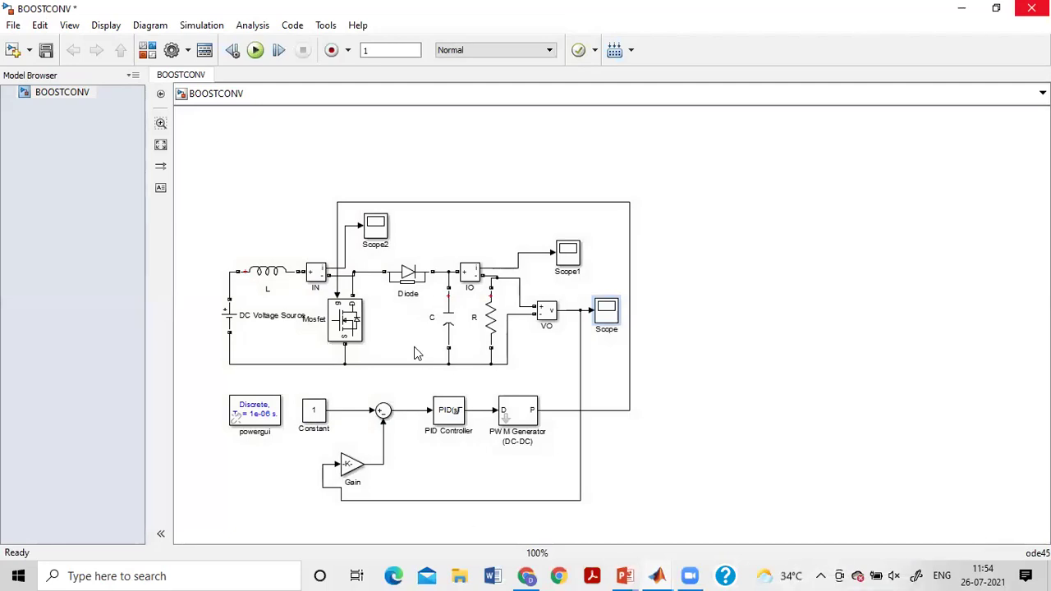
Step: Check the Scope shows about 15 V, then change the feedback gain to 1/25
double_click(605, 314)
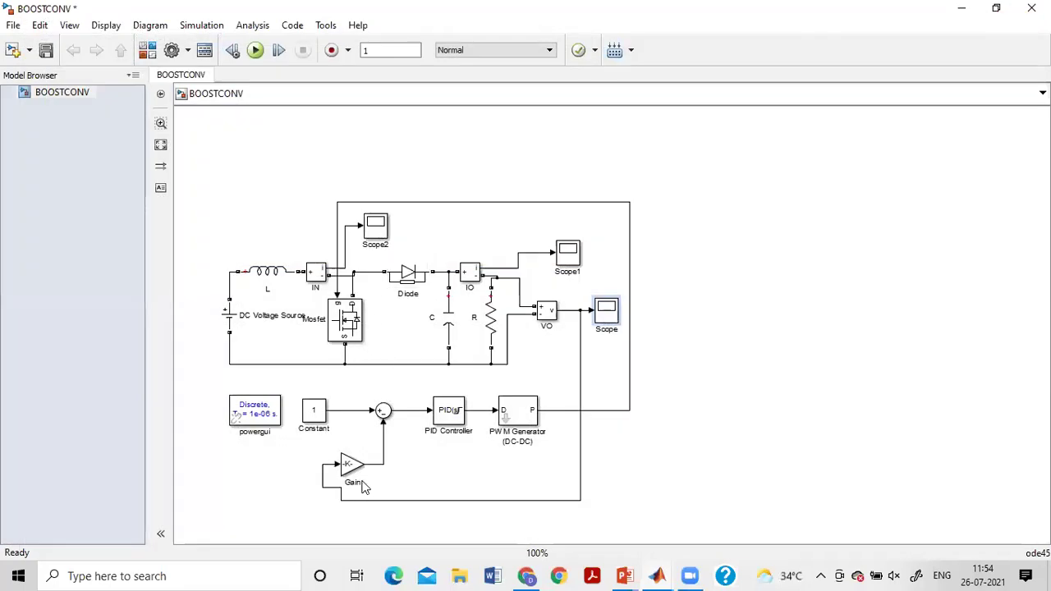
double_click(351, 465)
left_click(425, 438)
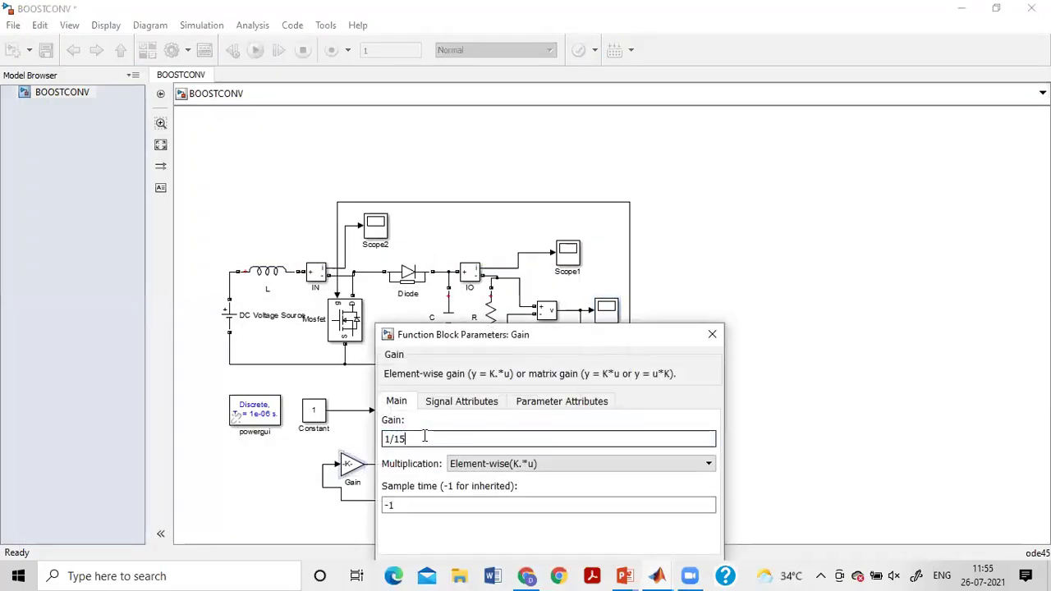
key("BackSpace")
key("BackSpace")
type("25")
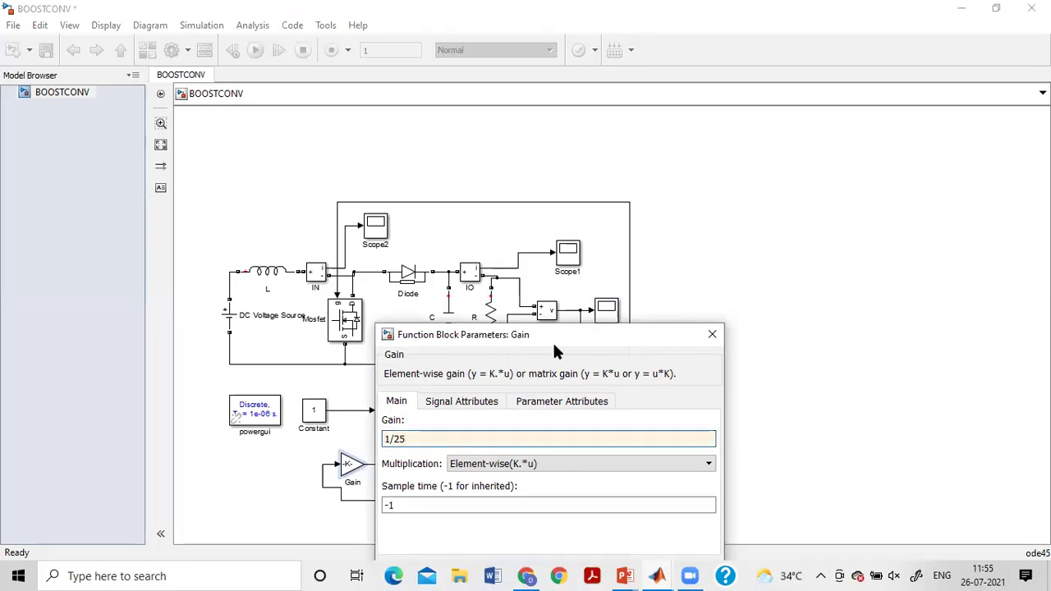
left_click(413, 377)
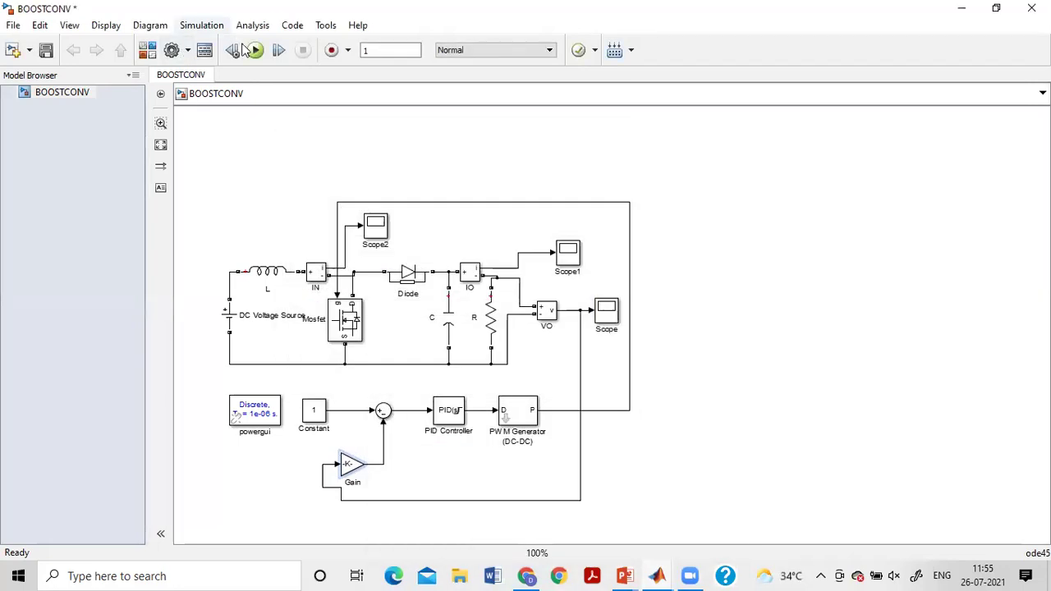
Step: Rerun the simulation with gain 1/25 and verify the Scope output settles near 25 V
left_click(255, 50)
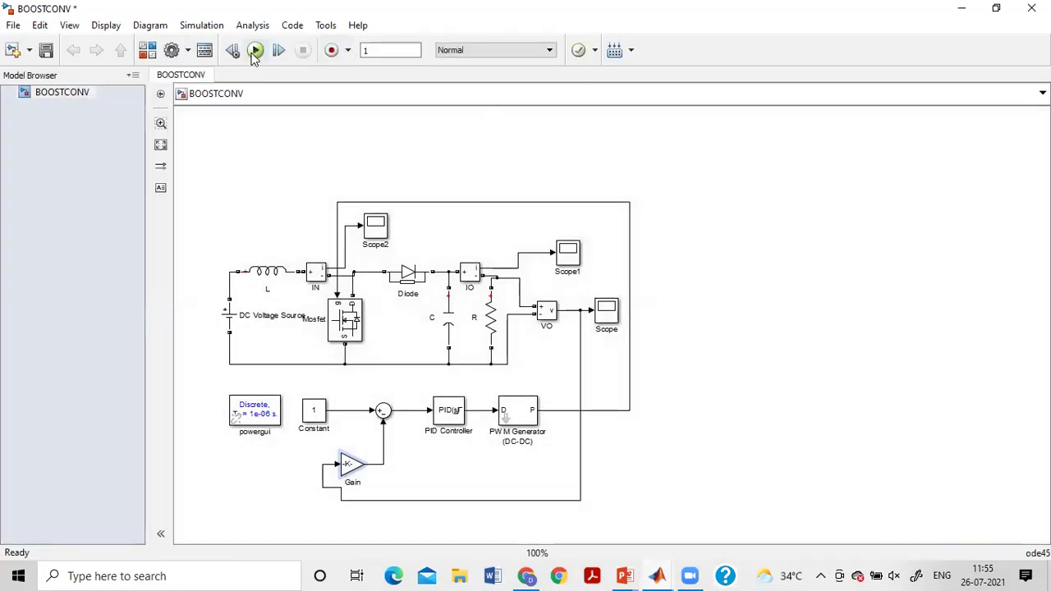
double_click(606, 312)
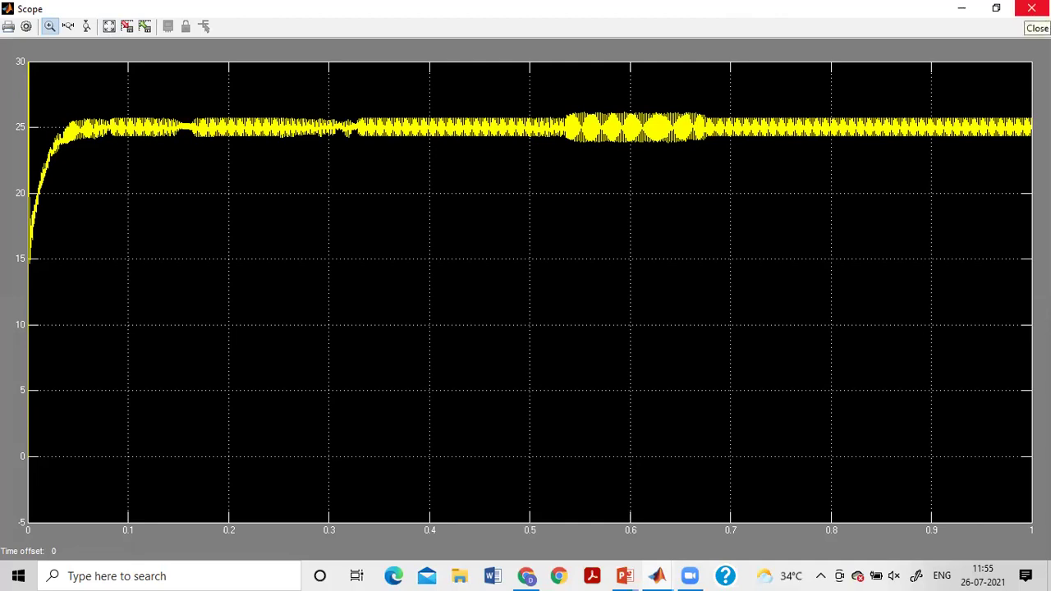
left_click(1031, 8)
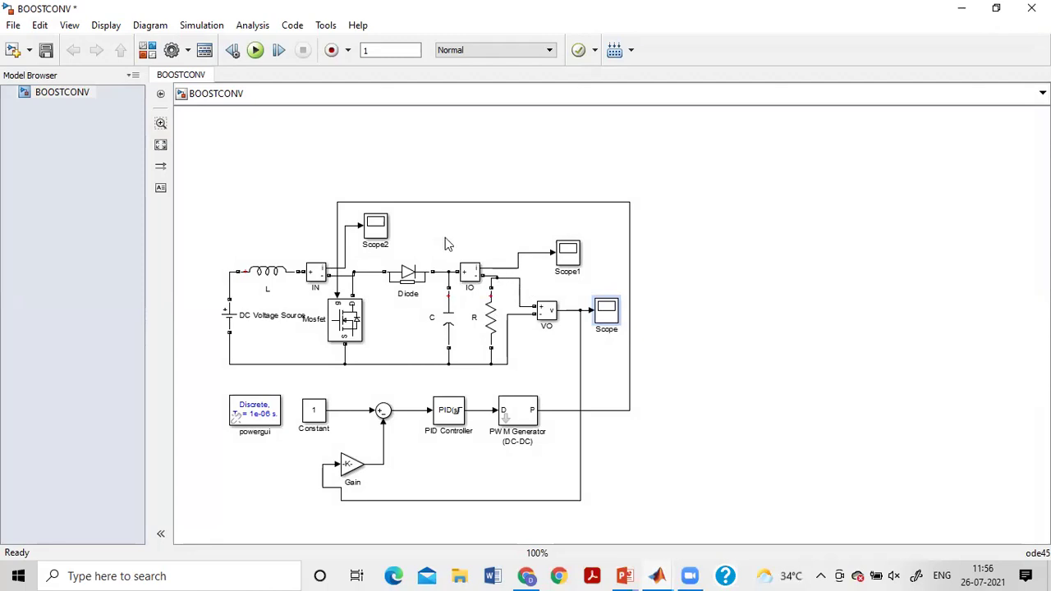
Step: Use File > Open to load BUCK.slx from OLD (D:) > BUCK BOOST
left_click(11, 29)
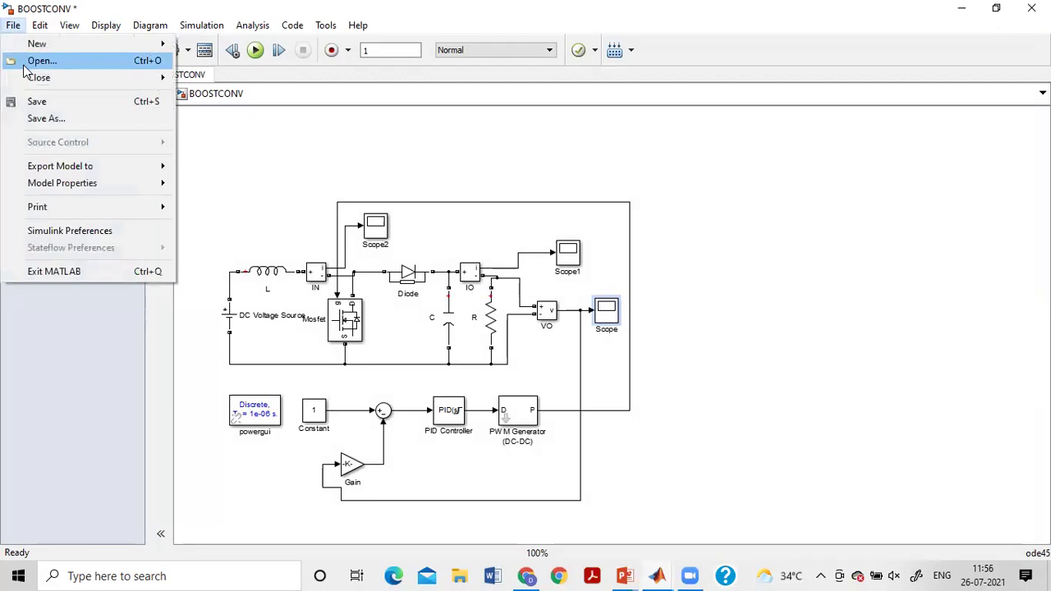
left_click(304, 172)
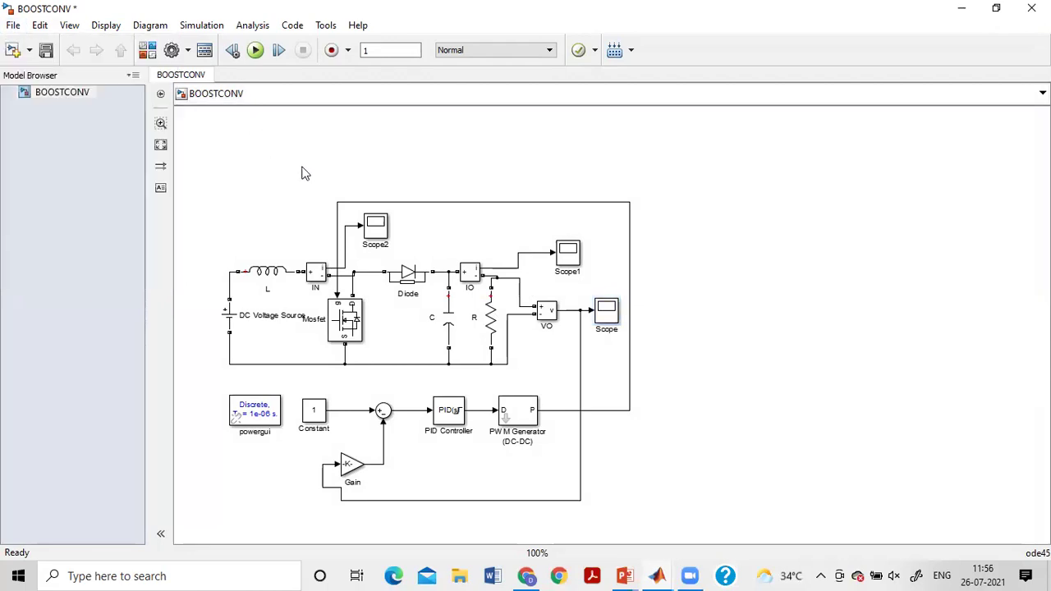
left_click(13, 24)
mouse_move(62, 79)
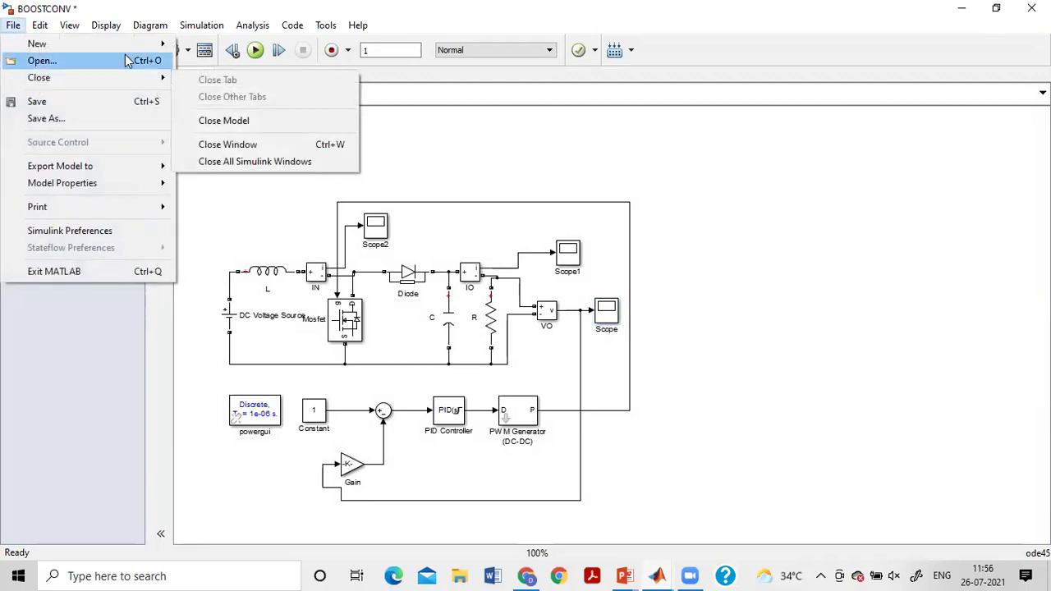
left_click(265, 147)
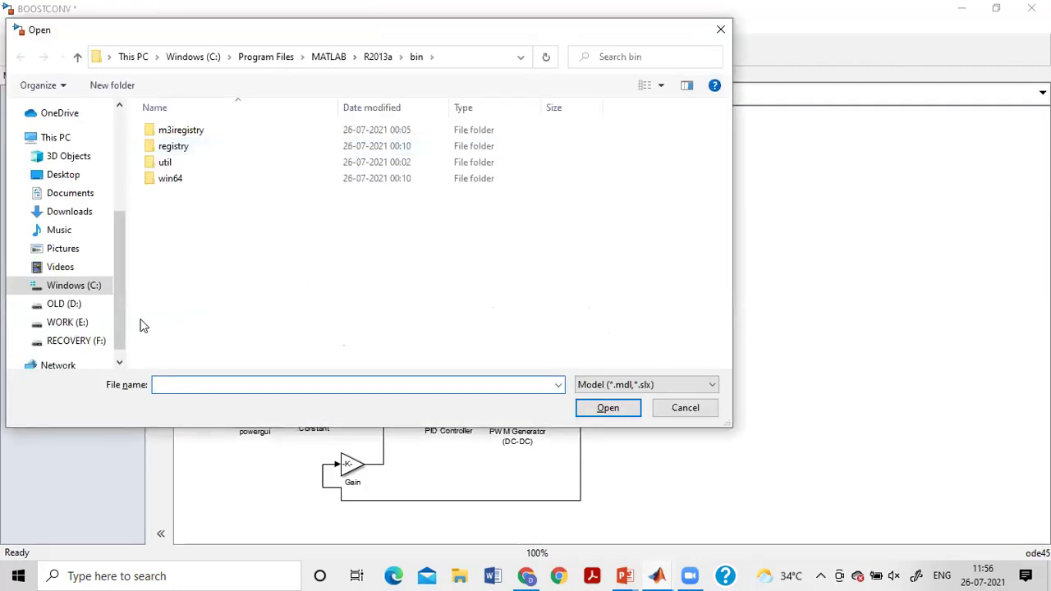
left_click(65, 309)
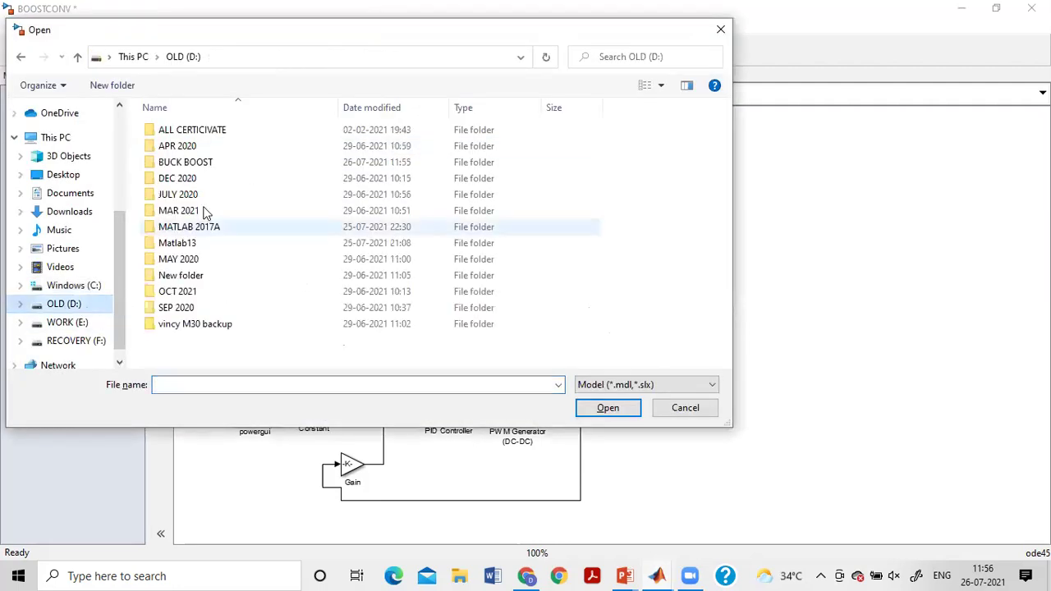
double_click(219, 161)
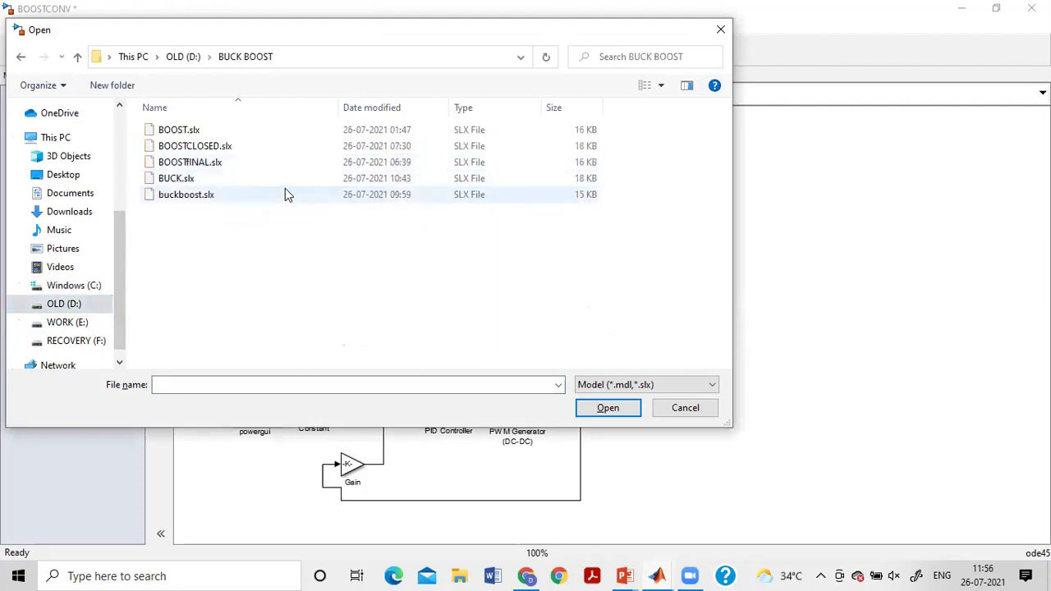
left_click(204, 180)
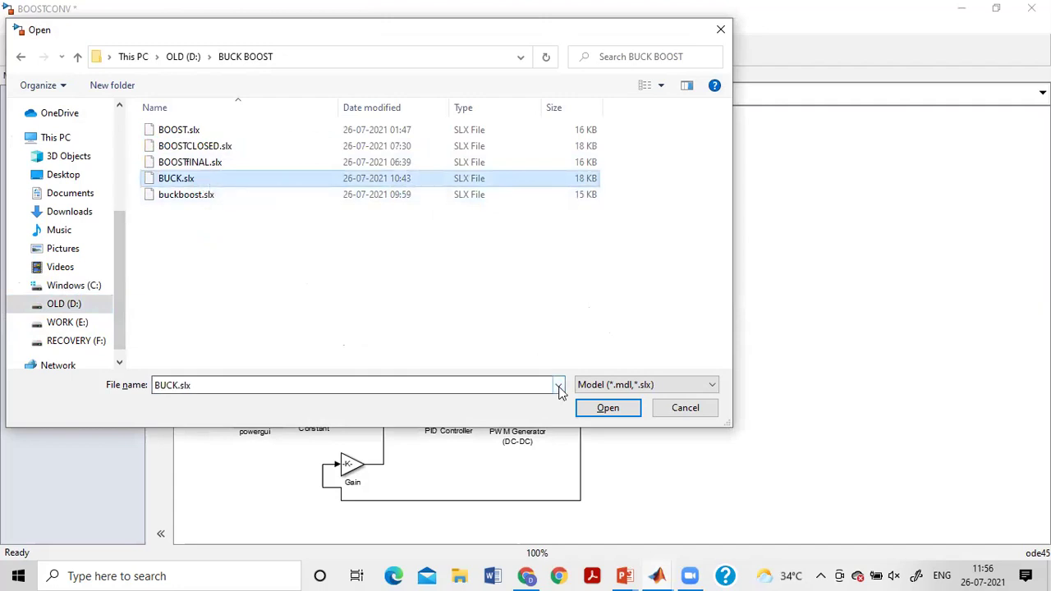
left_click(607, 408)
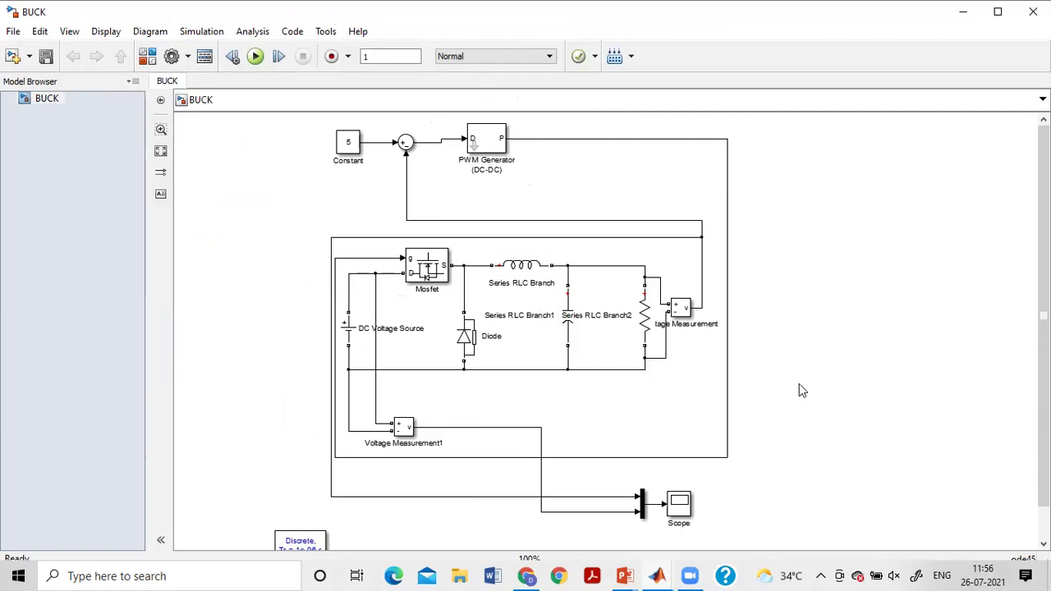
Step: Move the Mux and Scope to the right of the circuit and shorten the looping signal line
scroll(1044, 329, "down", 2)
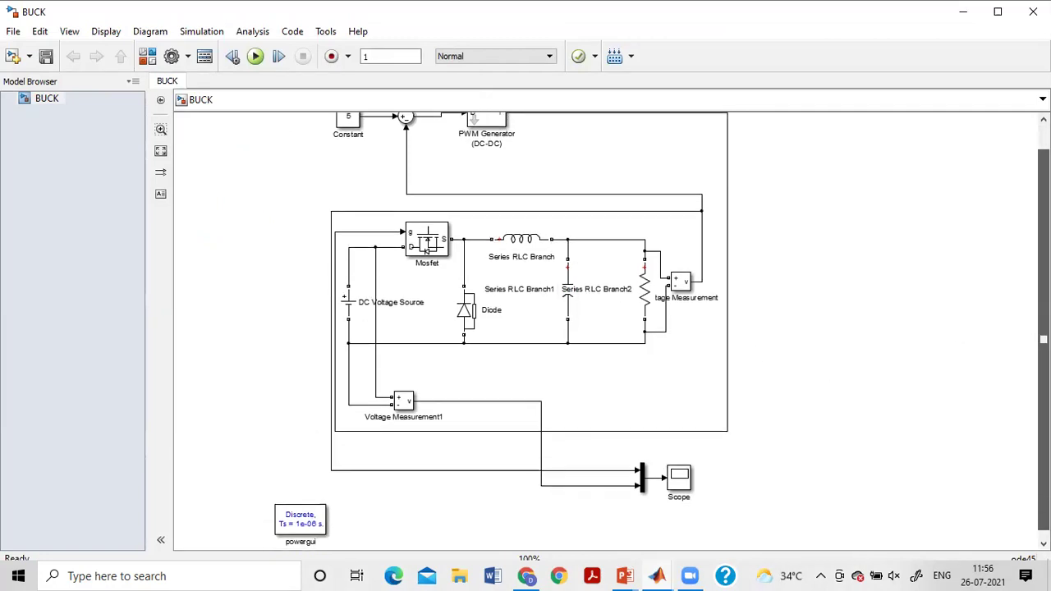
scroll(608, 328, "up", 2)
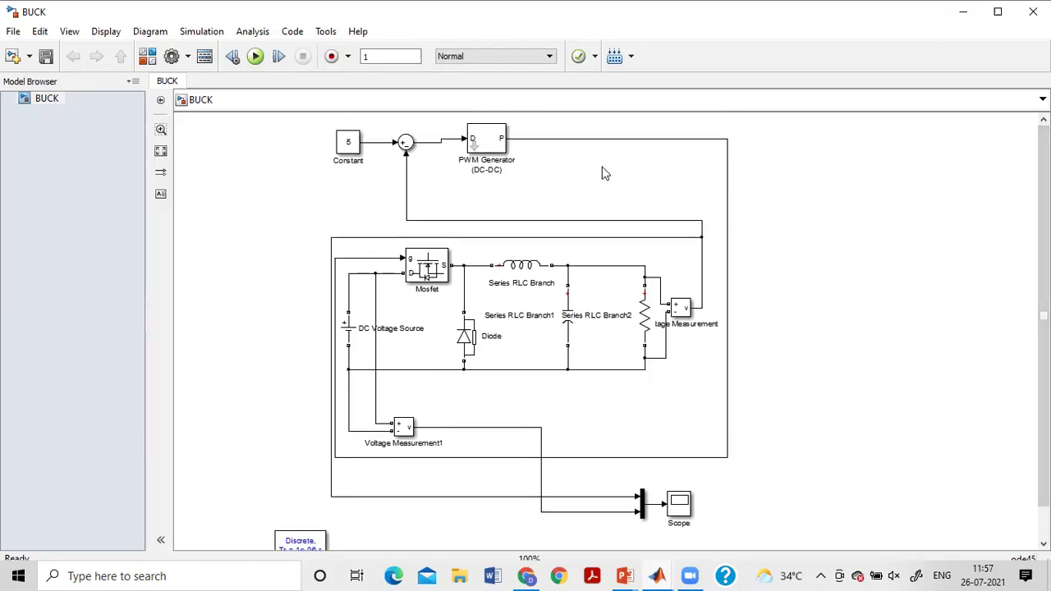
left_click(350, 143)
left_click(551, 517)
left_click(641, 503)
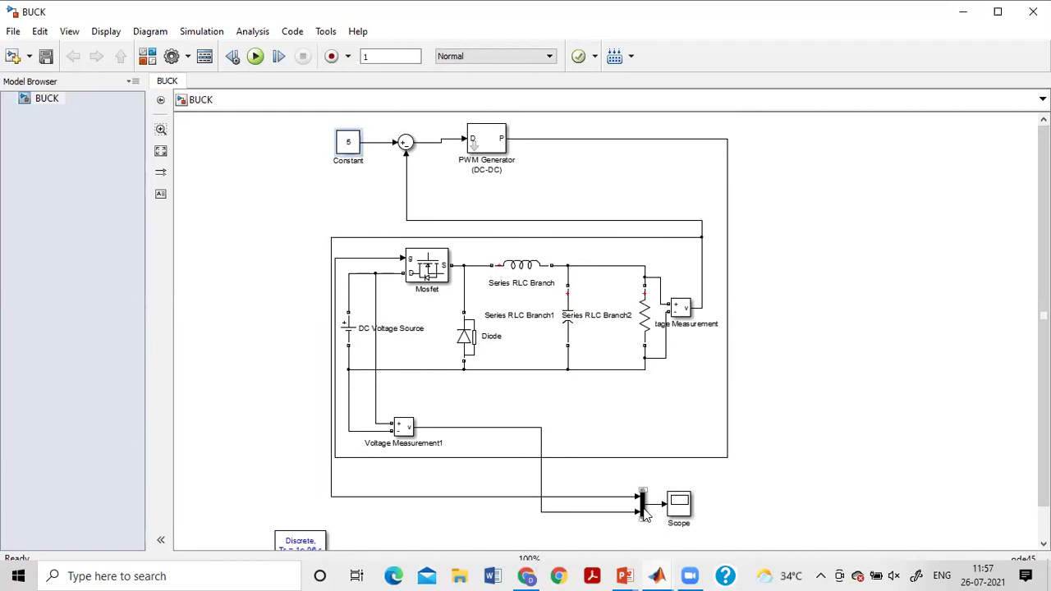
left_click(723, 503)
left_click_drag(708, 521, 624, 485)
left_click_drag(678, 504, 842, 257)
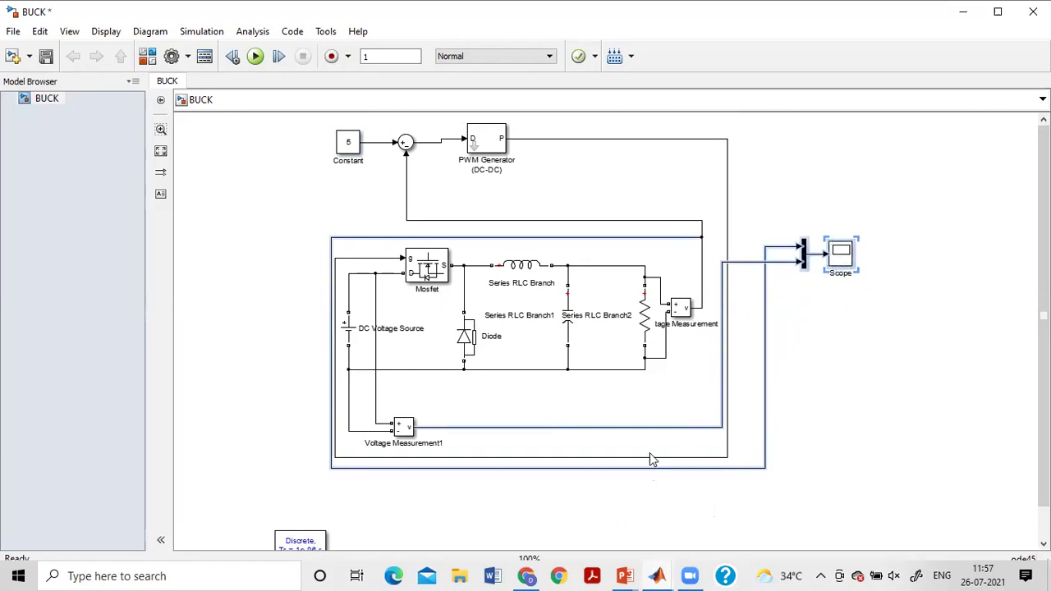
left_click_drag(598, 472, 732, 247)
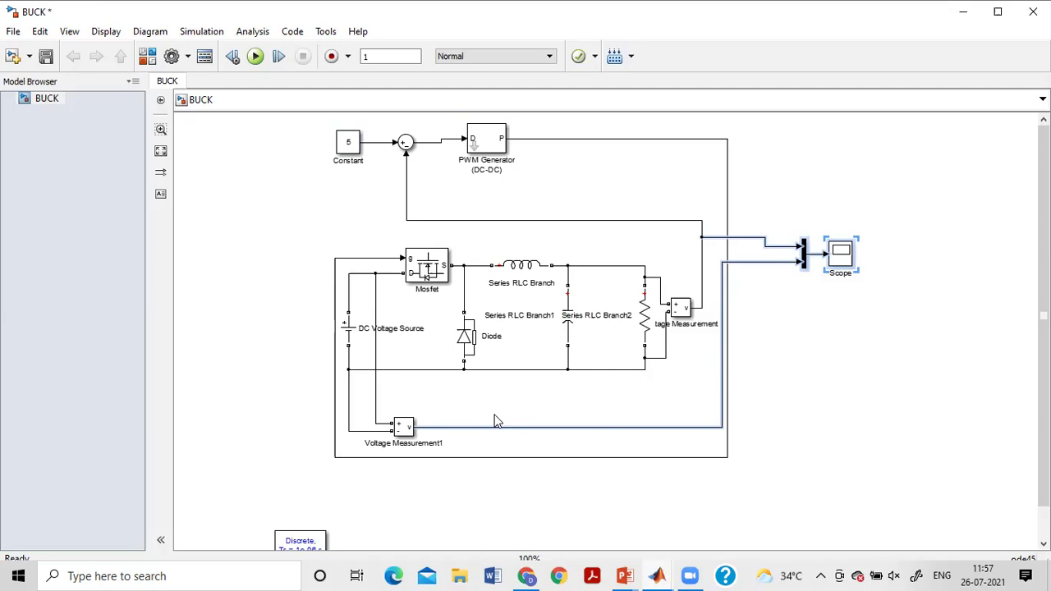
Step: Inspect the Voltage Measurement1, Mux, Scope and Sum blocks by selecting each in turn
left_click(407, 429)
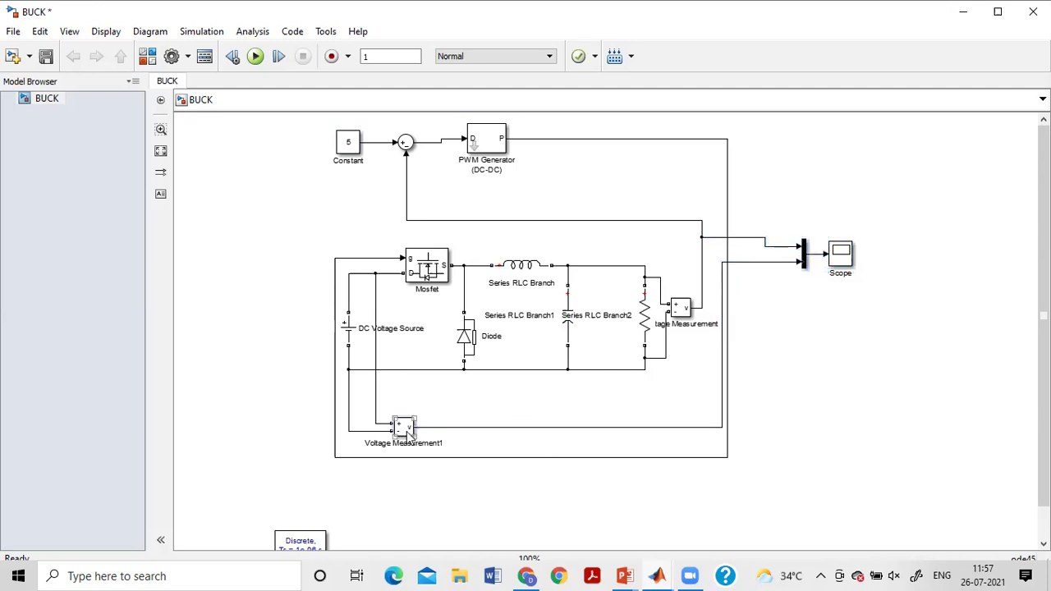
left_click(806, 256)
left_click(834, 263)
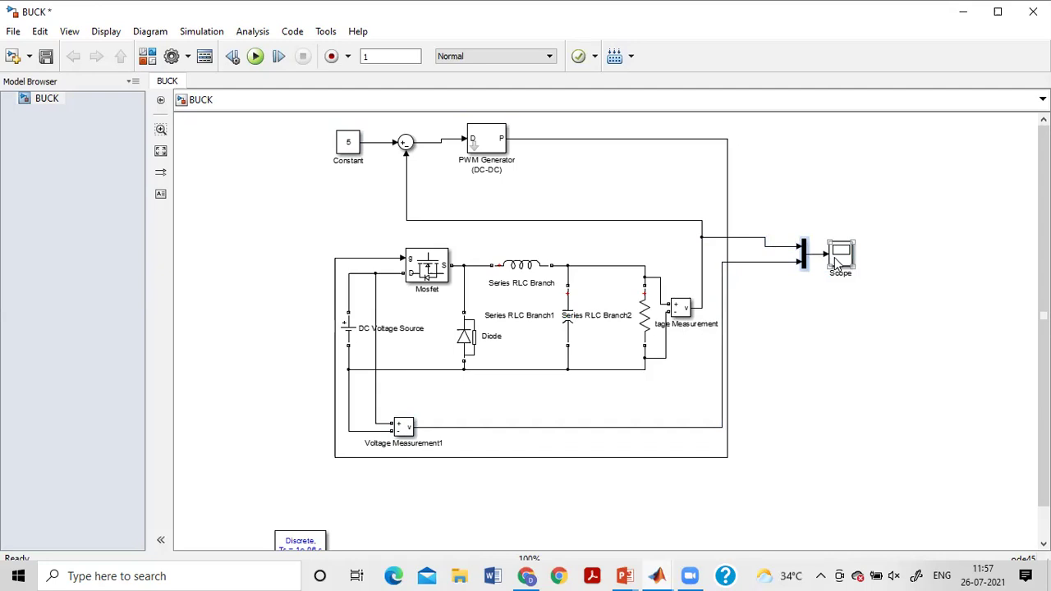
left_click(760, 279)
left_click(405, 143)
left_click(367, 179)
Step: Check the DC Voltage Source, move the Diode under the Mosfet, and reroute the PWM line above the circuit
left_click(349, 156)
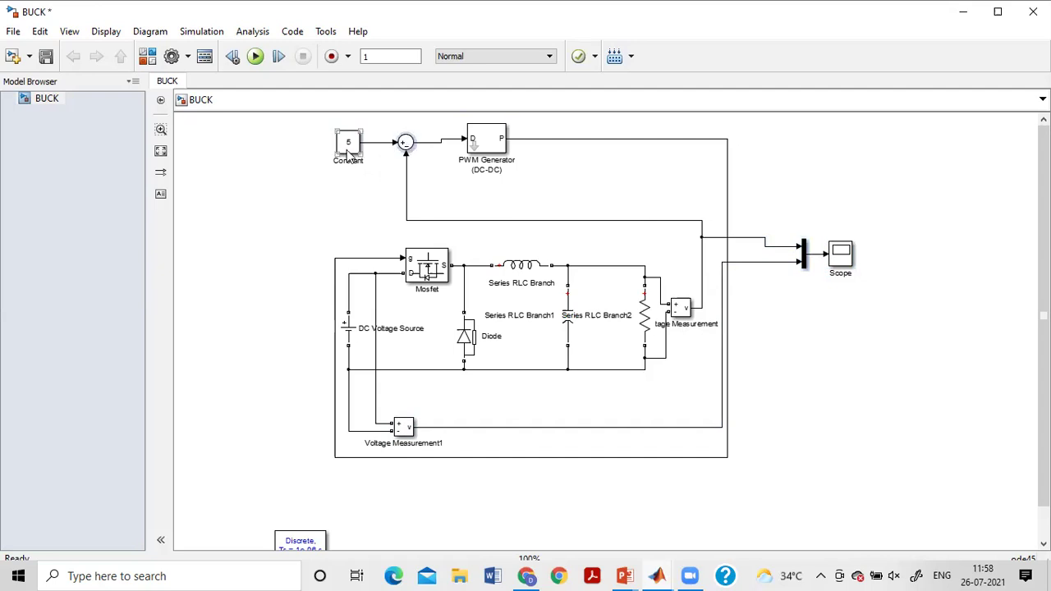
left_click(349, 328)
double_click(350, 329)
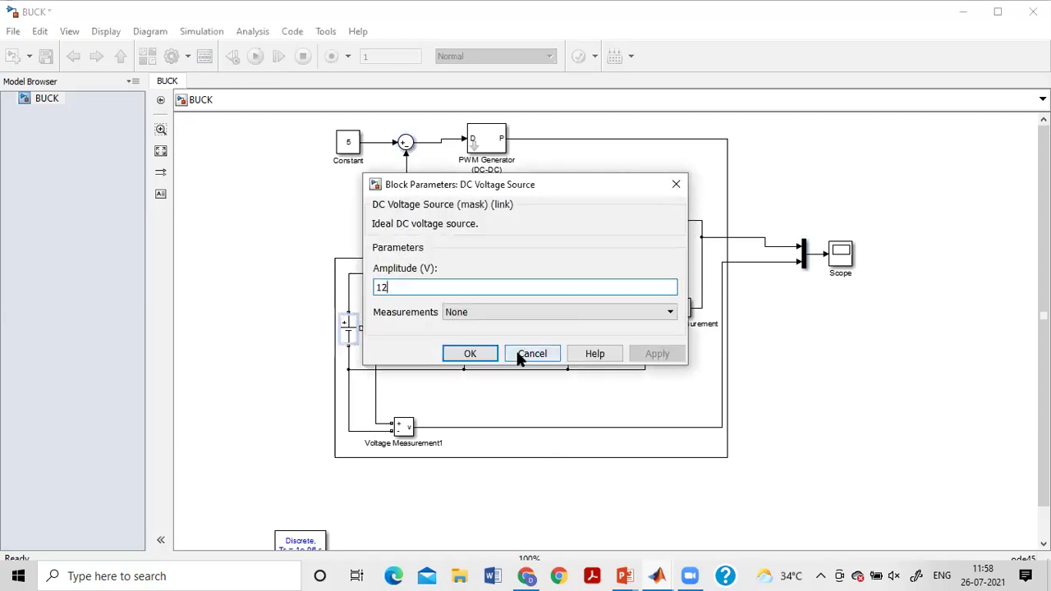
left_click(532, 352)
left_click_drag(479, 352, 471, 331)
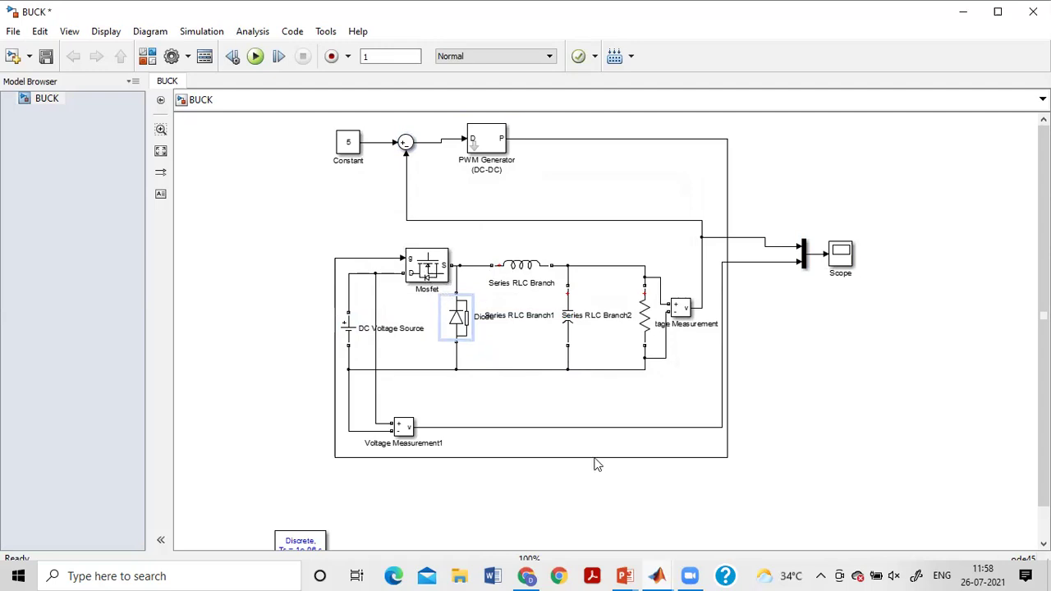
left_click_drag(624, 458, 552, 212)
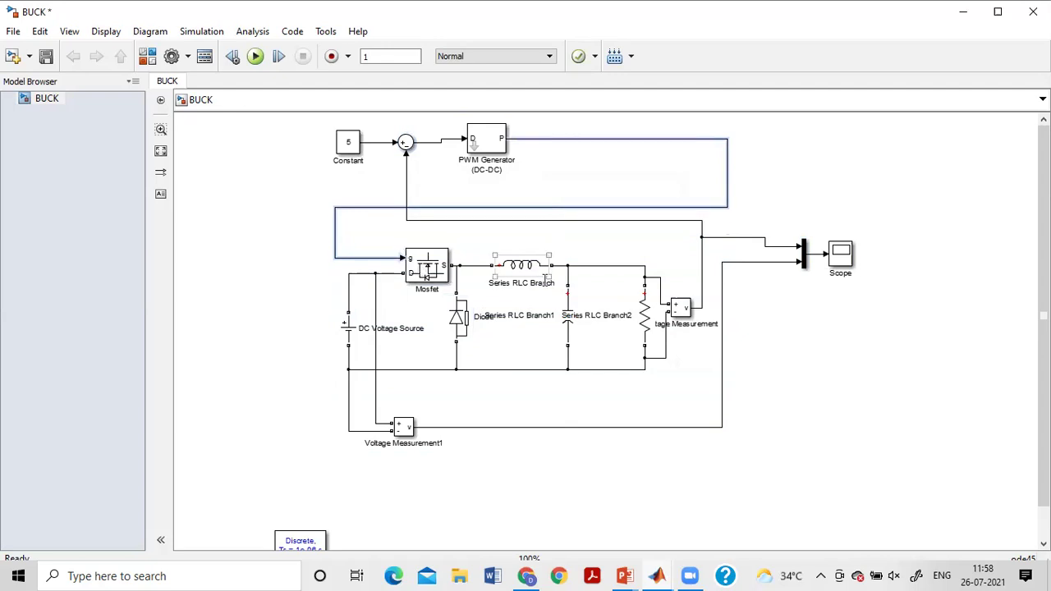
Step: Review the Mosfet, 12.15e-6 H inductor, 3.75e-6 F capacitor and resistor parameters
left_click(448, 279)
double_click(445, 266)
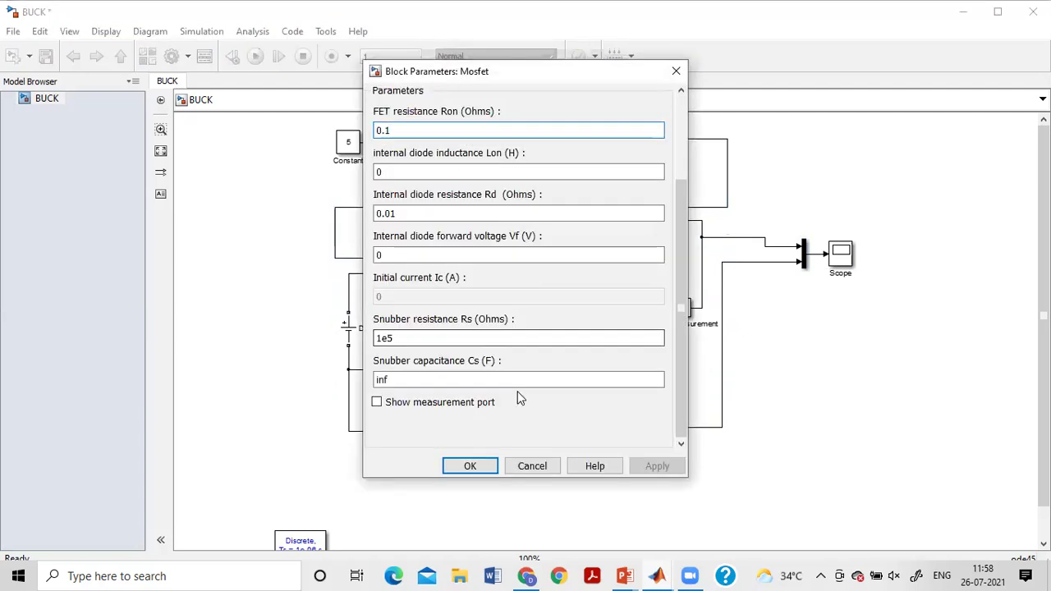
left_click(470, 466)
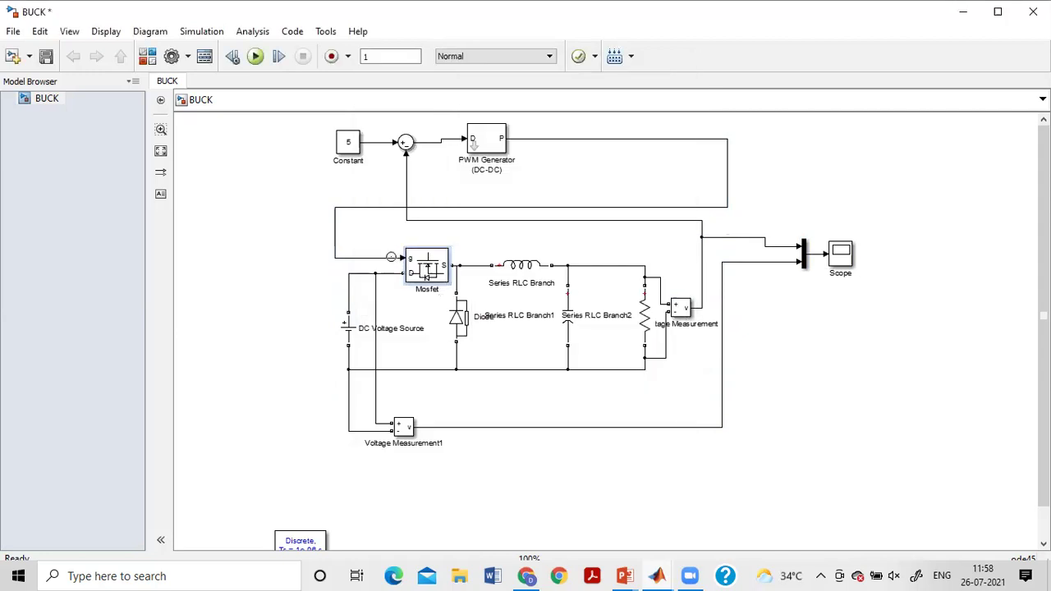
double_click(522, 265)
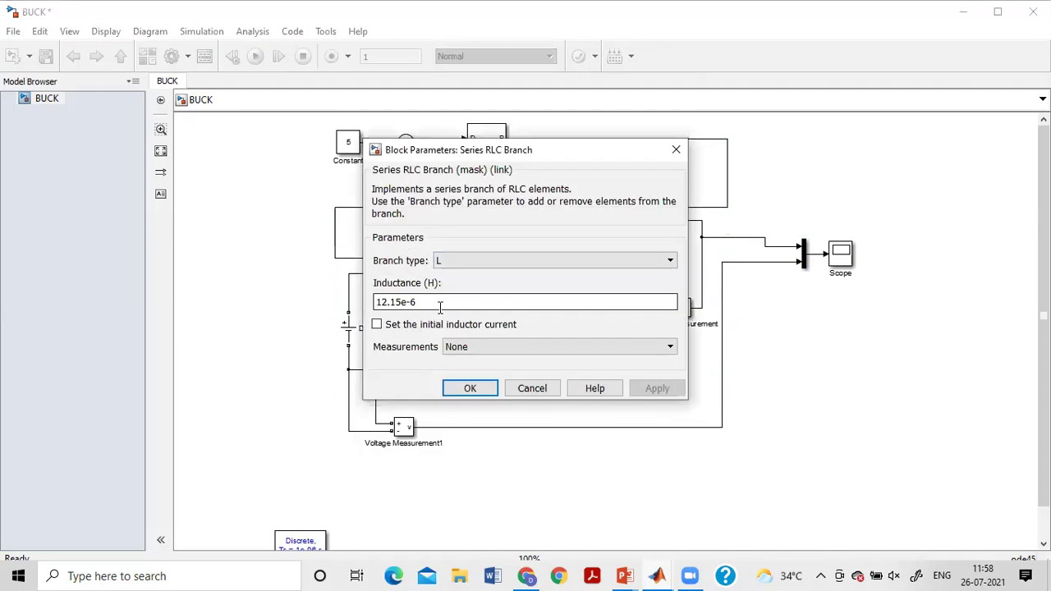
left_click(469, 388)
double_click(568, 320)
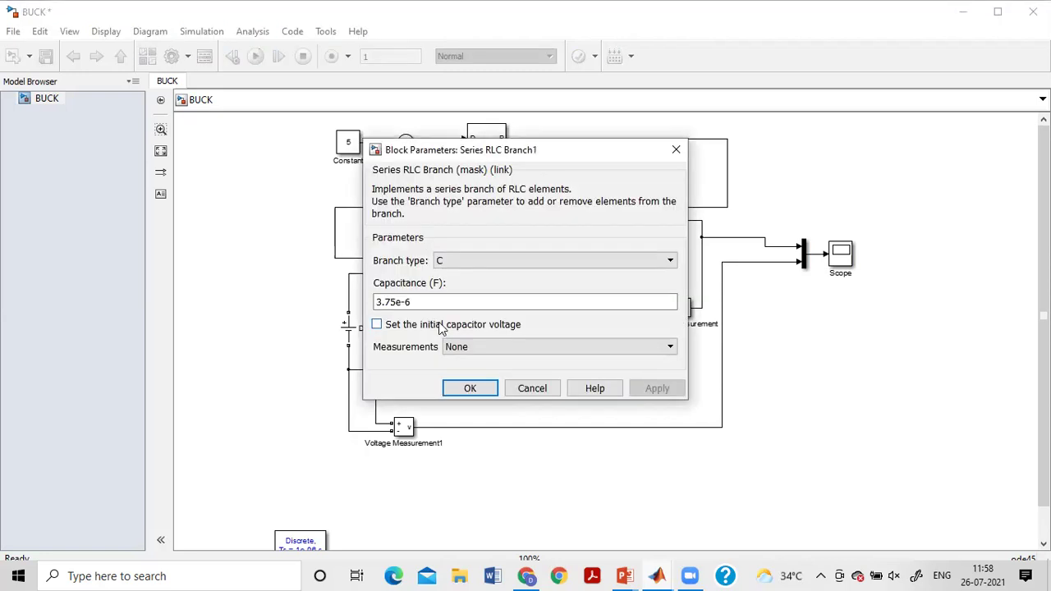
left_click(470, 389)
double_click(643, 327)
left_click(472, 376)
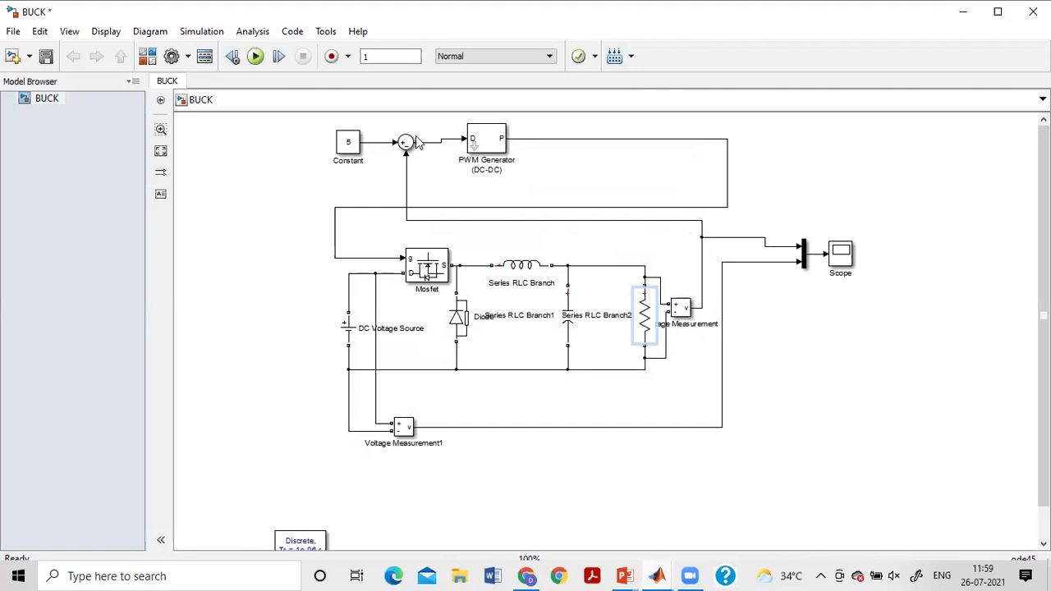
Step: Check the PWM Generator settings and confirm the Constant reference value of 5
left_click(491, 142)
double_click(490, 142)
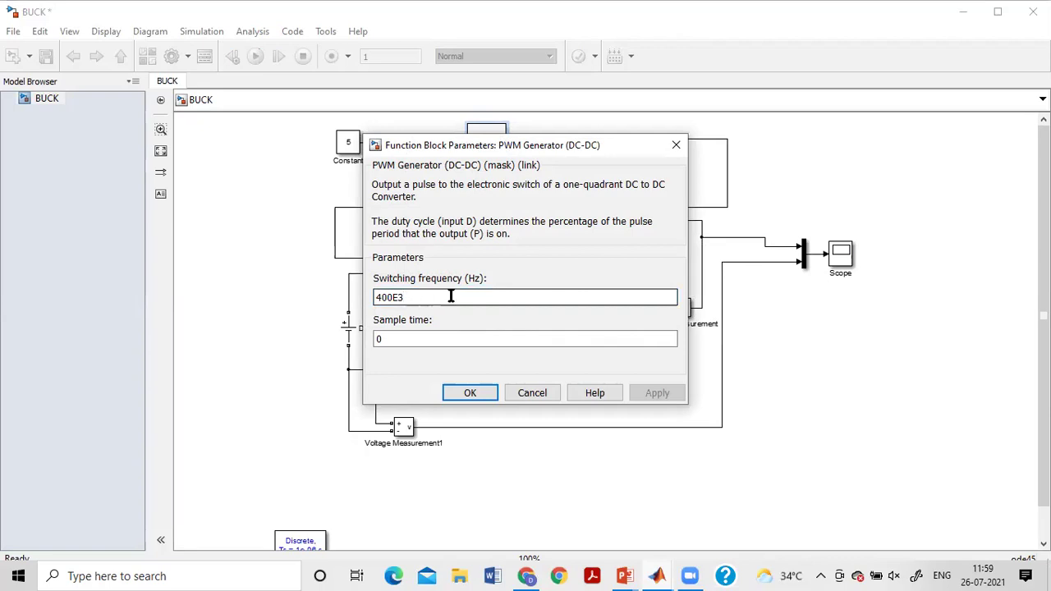
key("Return")
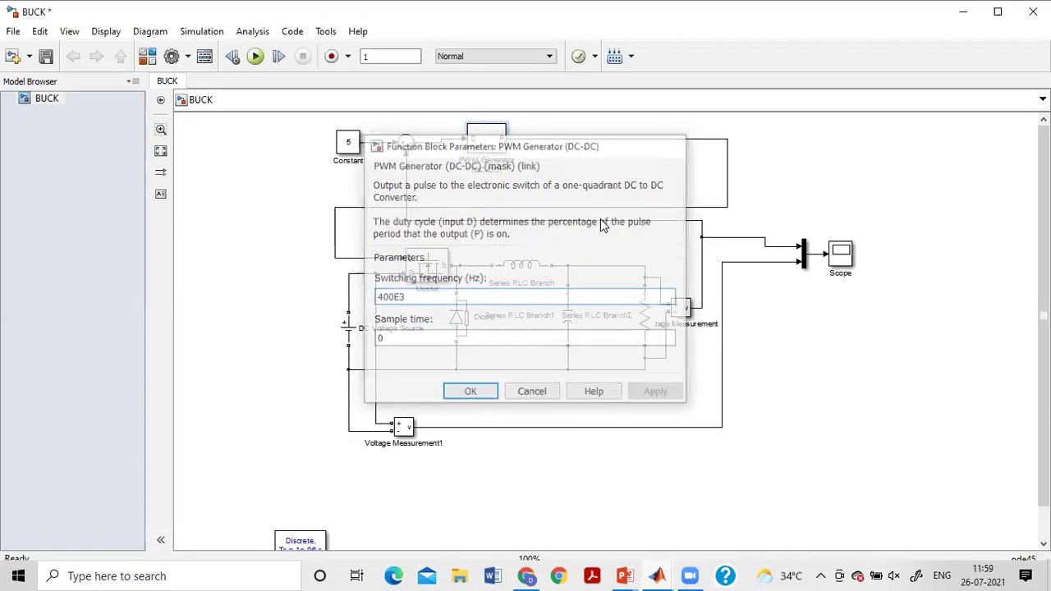
double_click(351, 146)
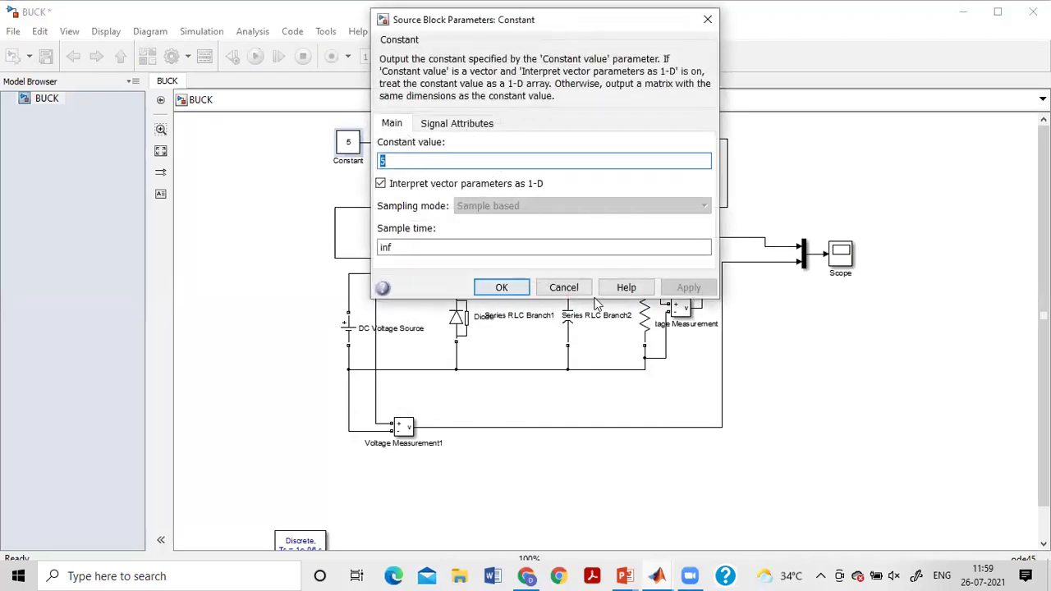
left_click(505, 285)
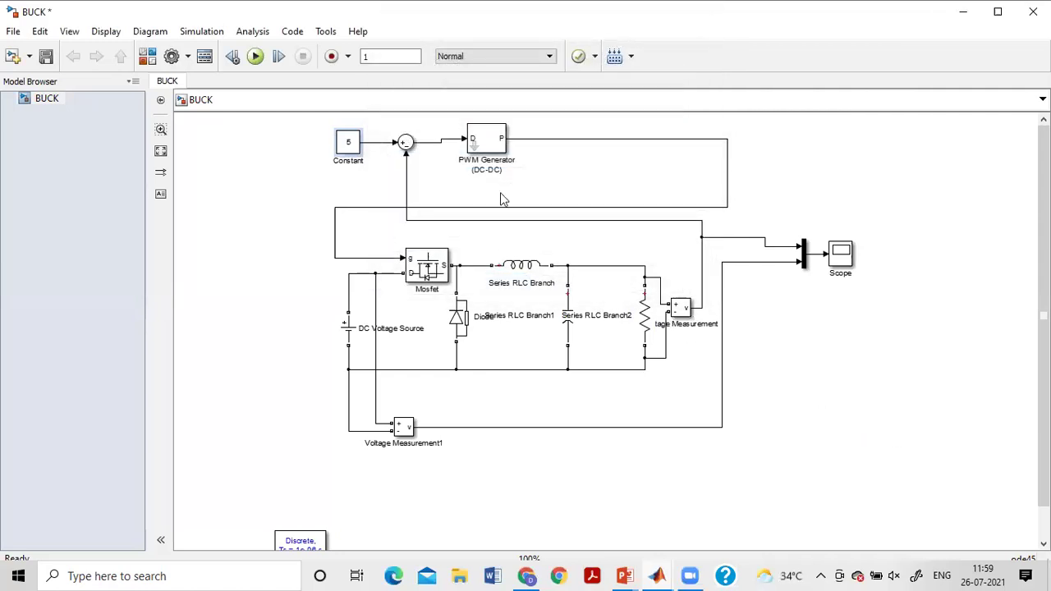
Step: Run the BUCK simulation in a maximized window and view the Scope output hovering around 4–5.5 V
left_click(254, 57)
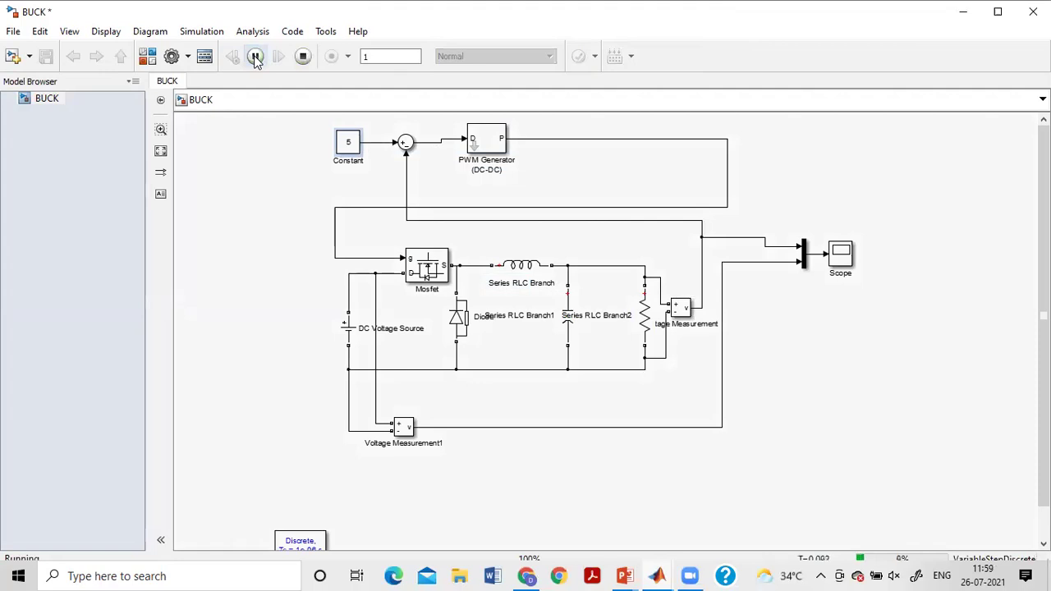
left_click(951, 381)
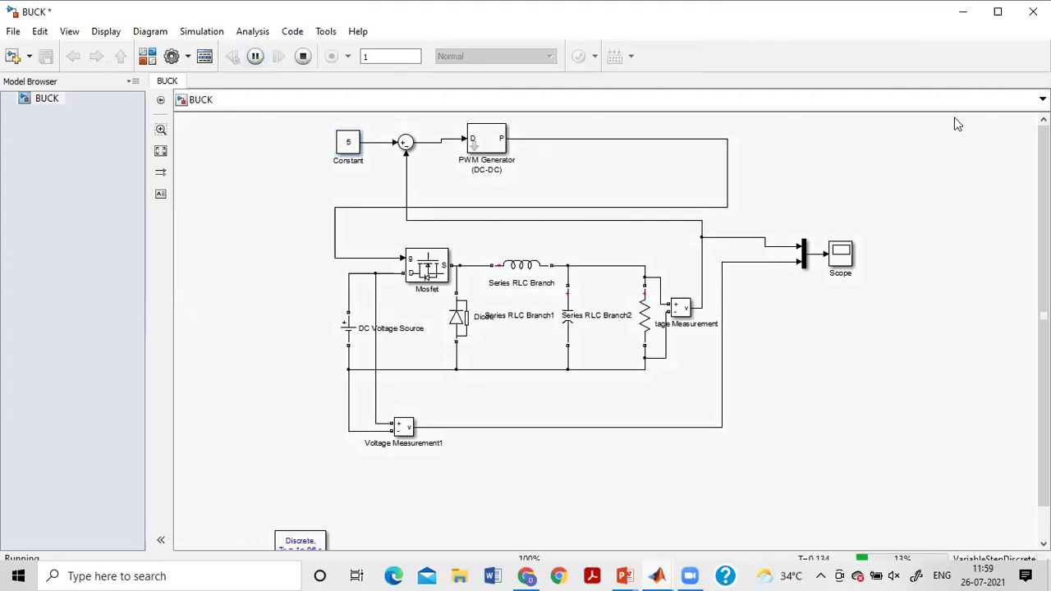
left_click(998, 11)
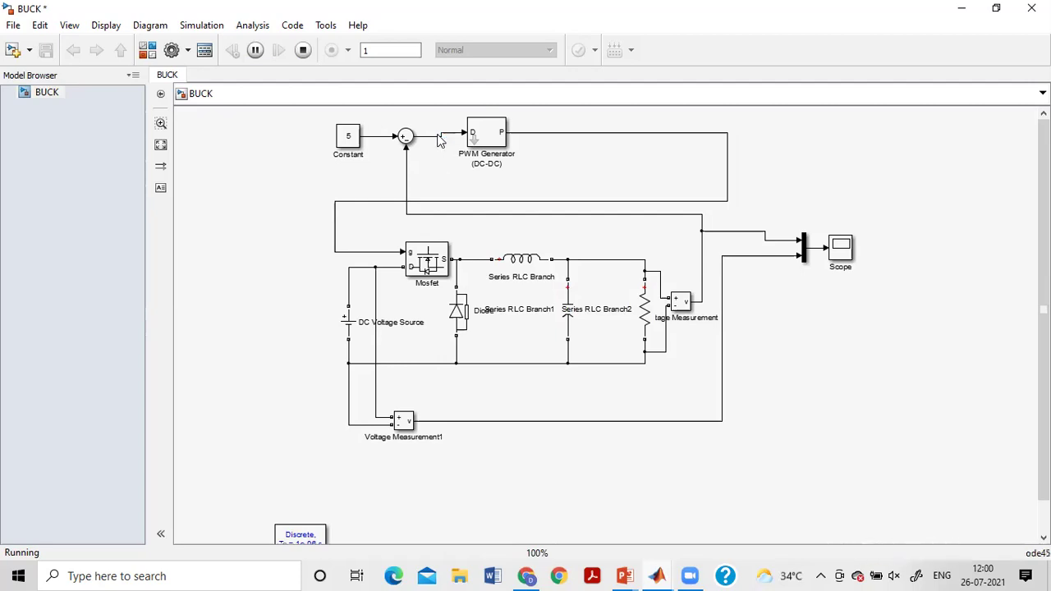
left_click(505, 136)
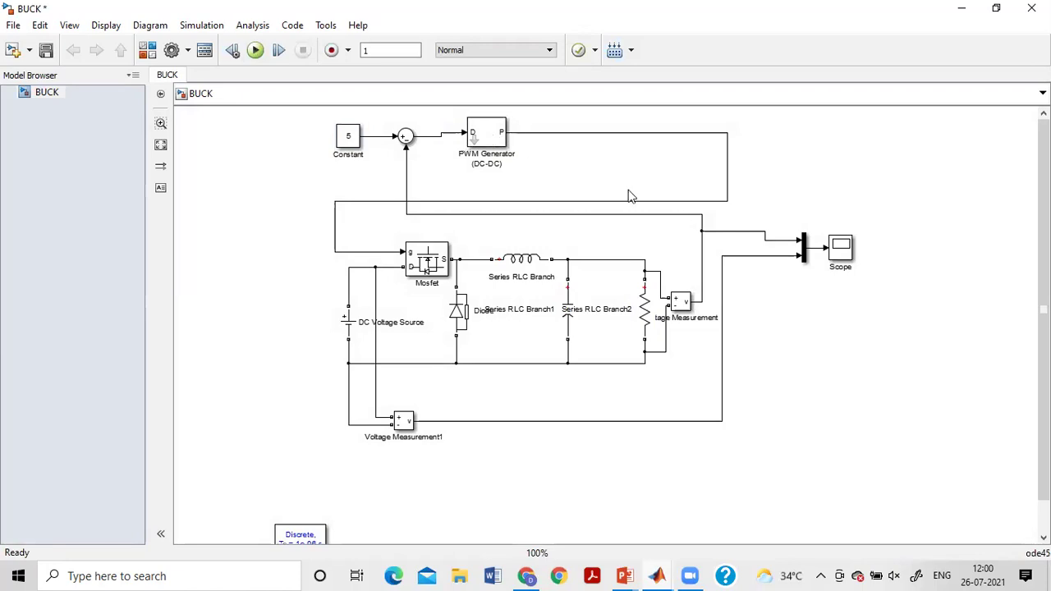
double_click(836, 256)
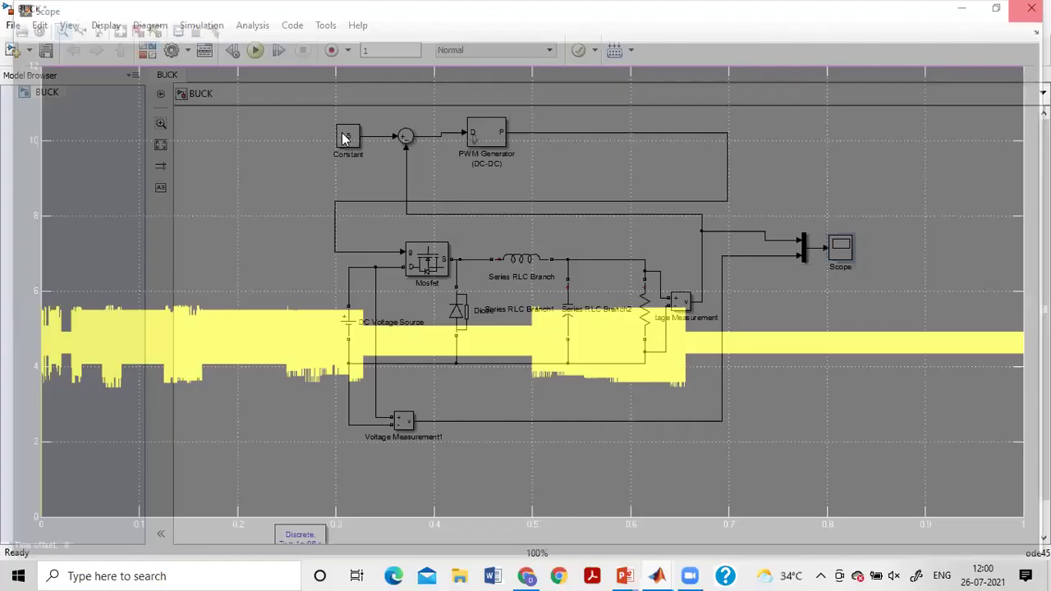
Step: Change the reference Constant value from 5 to 8 and rerun the BUCK simulation
double_click(345, 137)
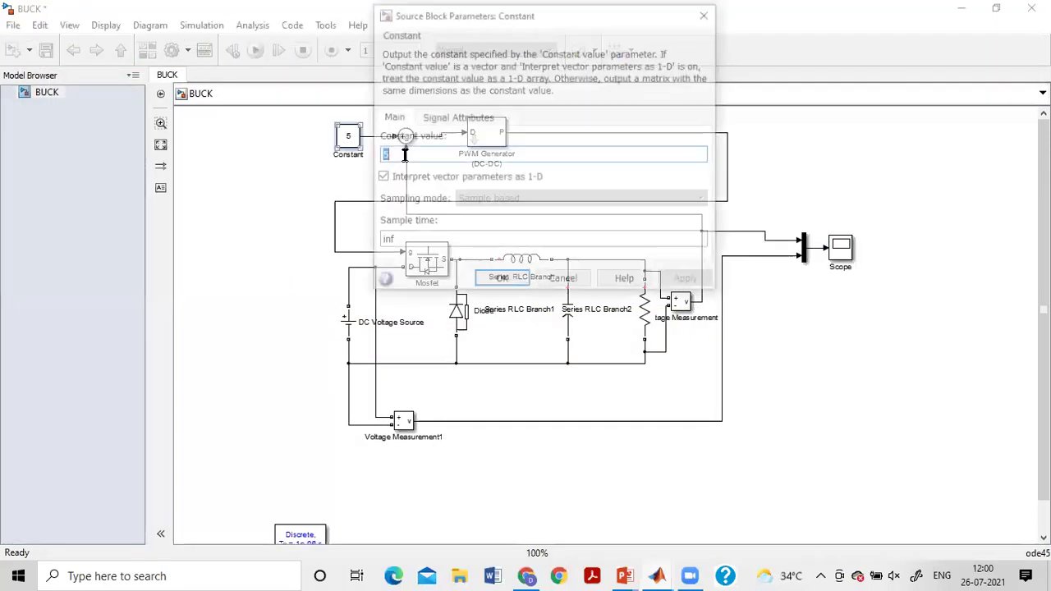
type("8")
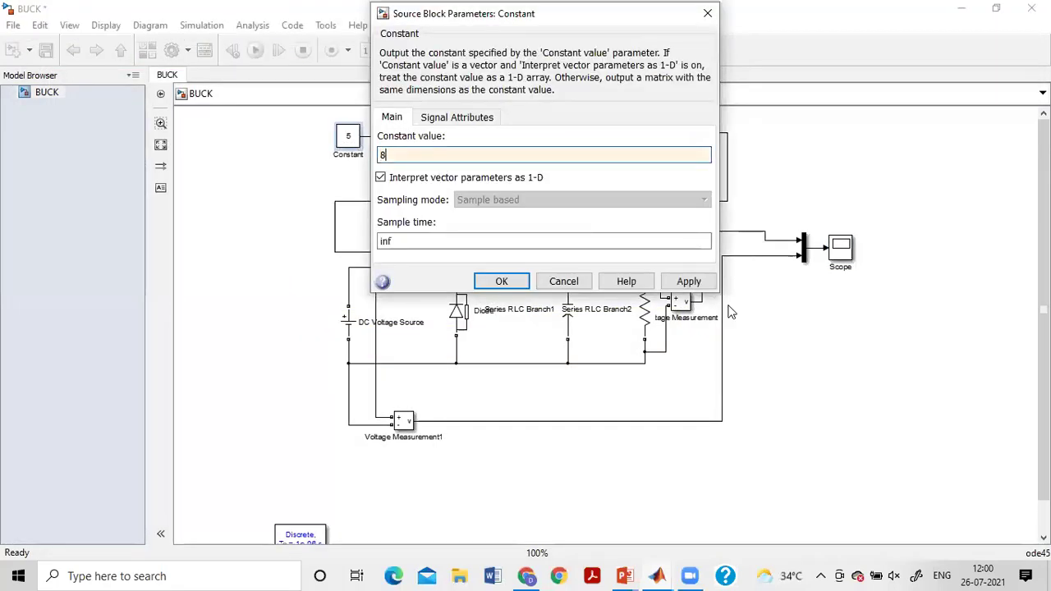
key("Return")
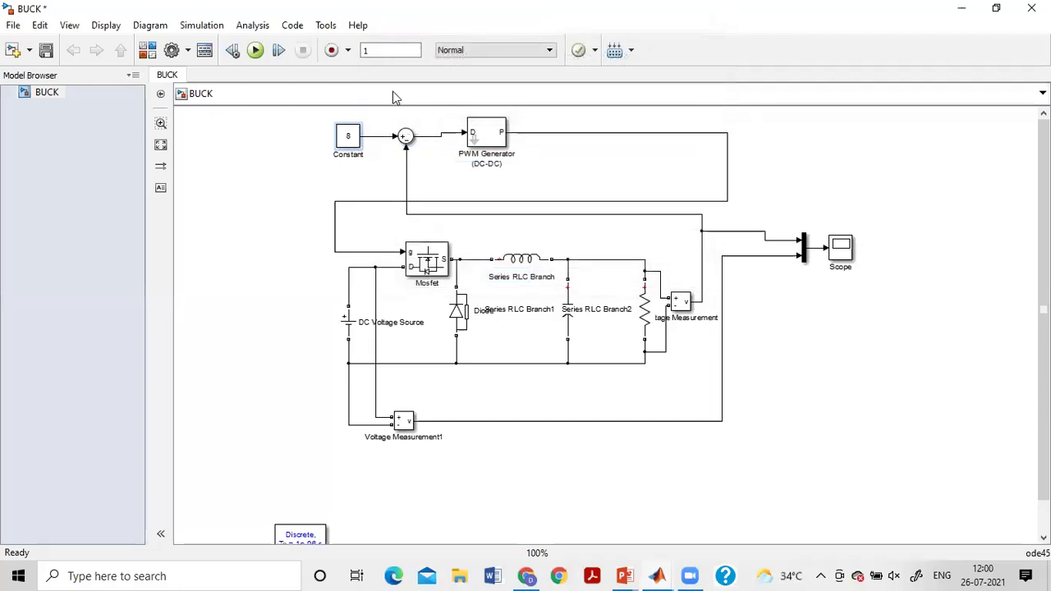
left_click(255, 51)
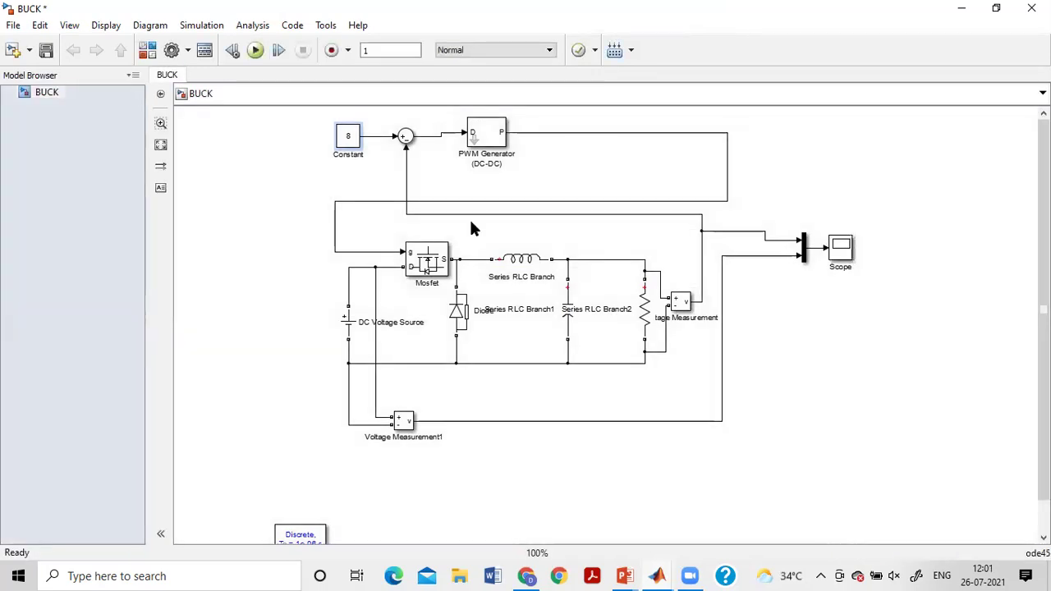
double_click(844, 256)
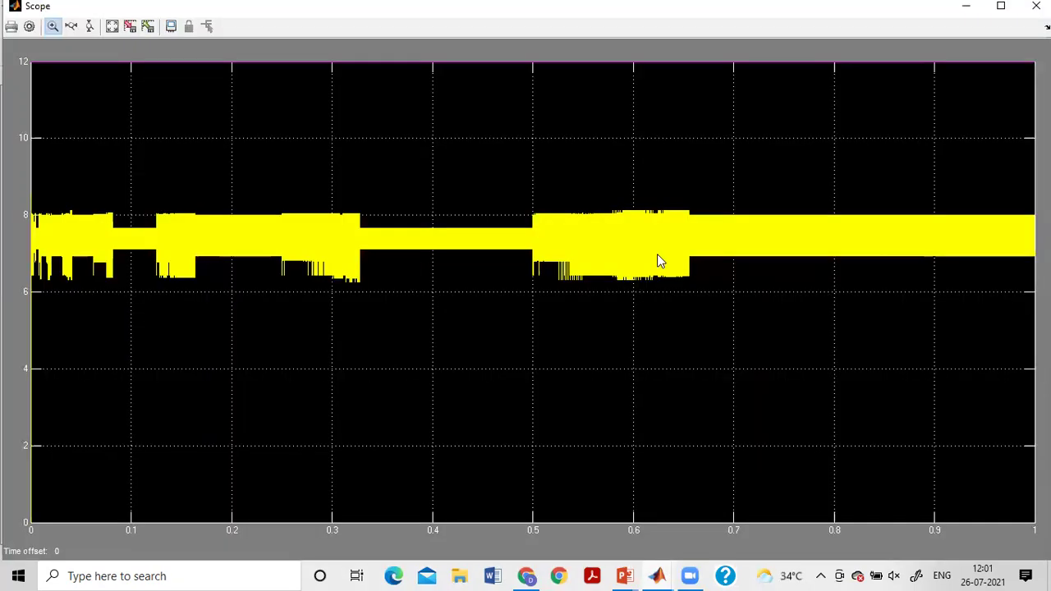
left_click(114, 32)
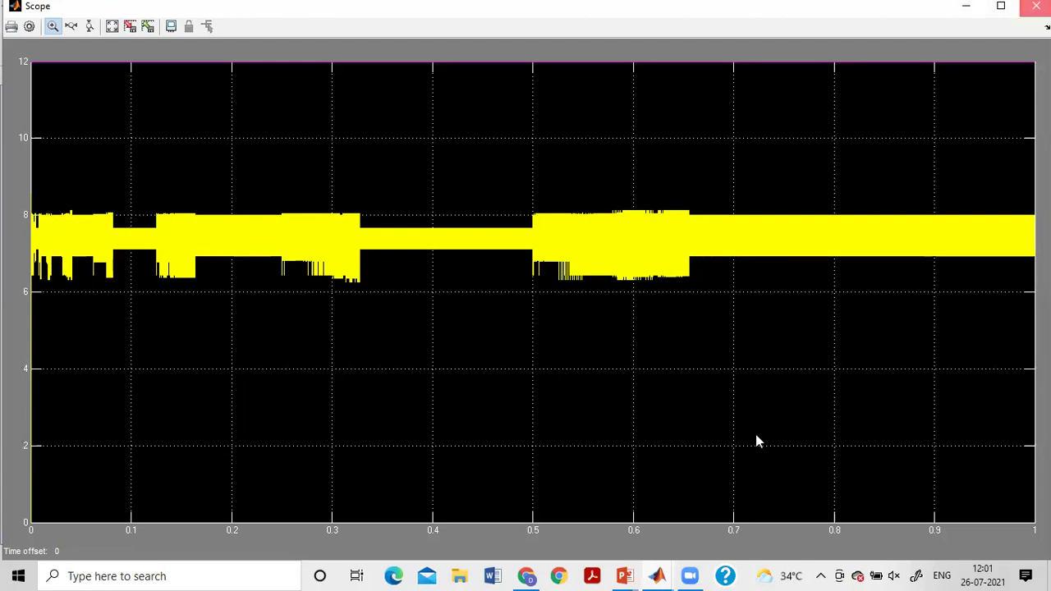
key("alt+F4")
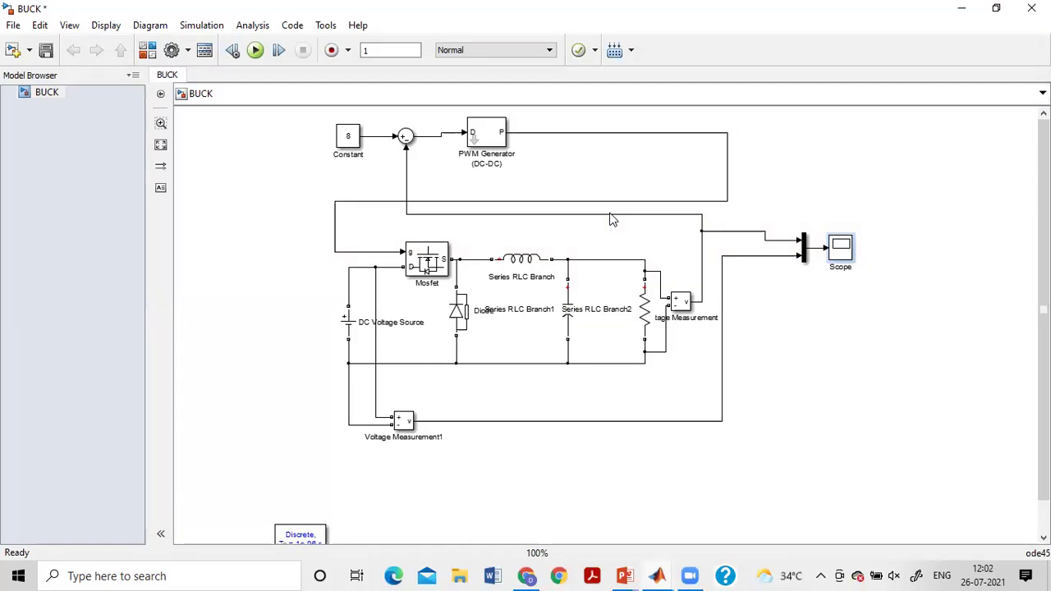
left_click(288, 188)
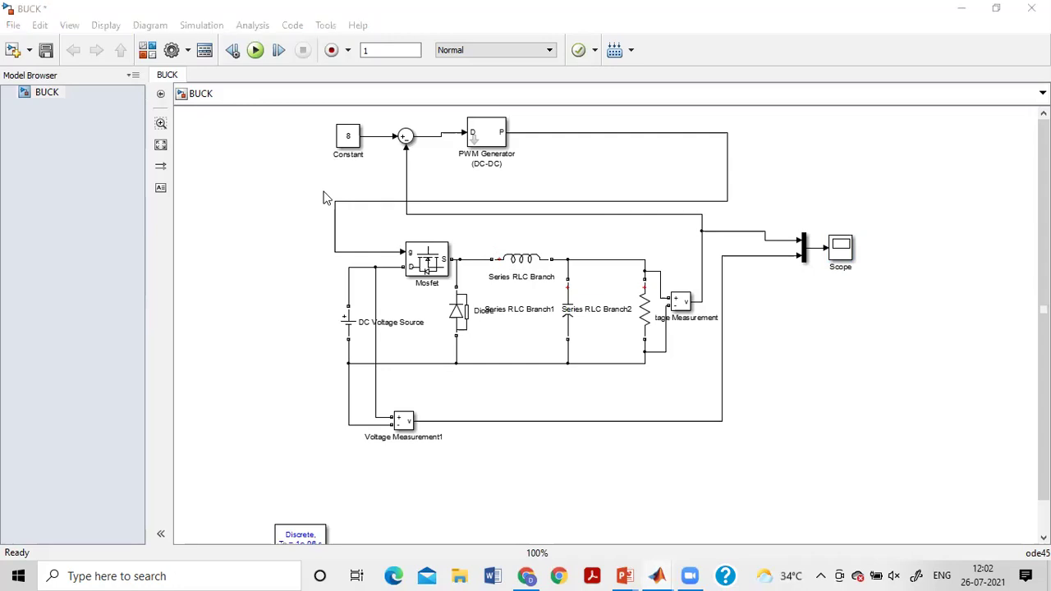
Step: Open buckboost.slx from the D:\BUCK BOOST folder and close the empty Scope window
key("ctrl+t")
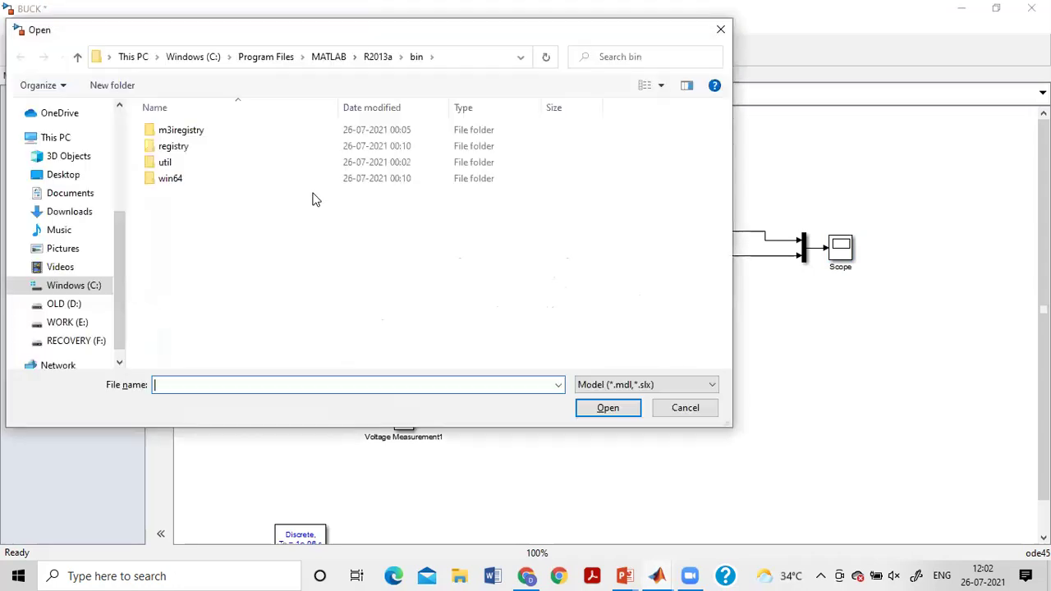
left_click(64, 304)
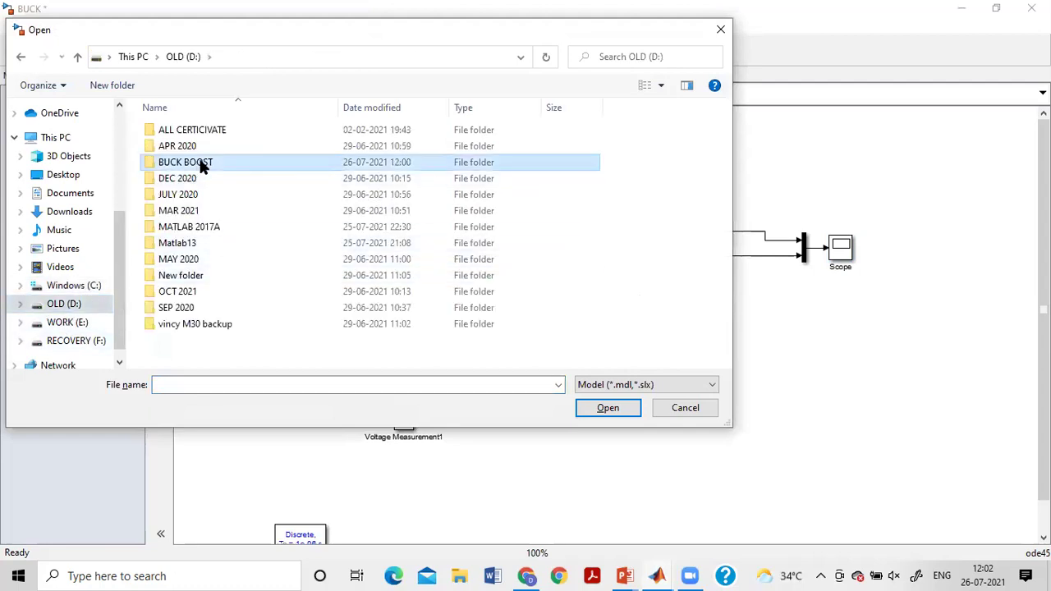
double_click(201, 163)
left_click(260, 195)
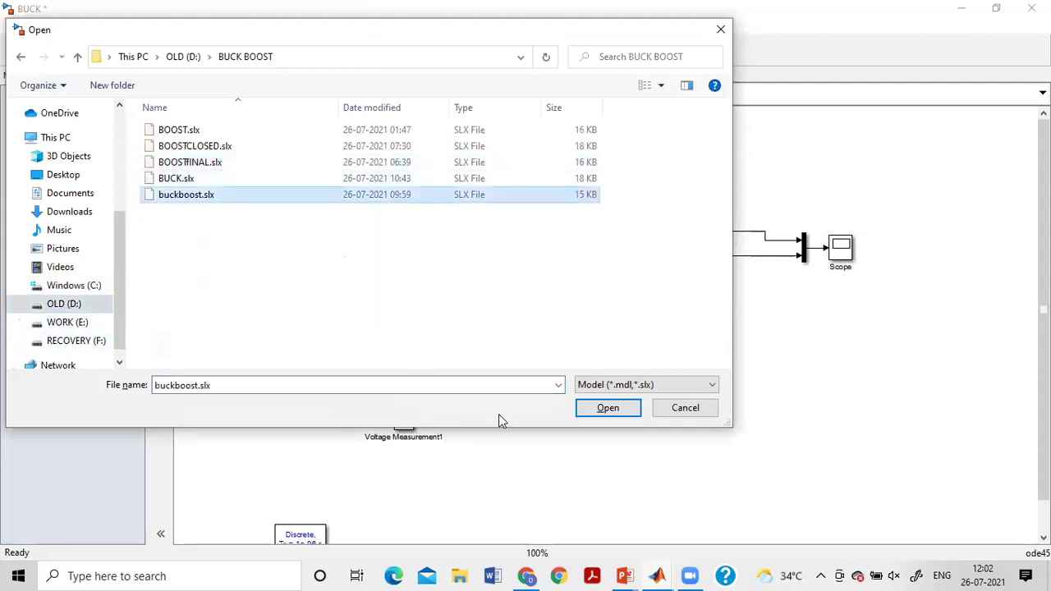
left_click(606, 409)
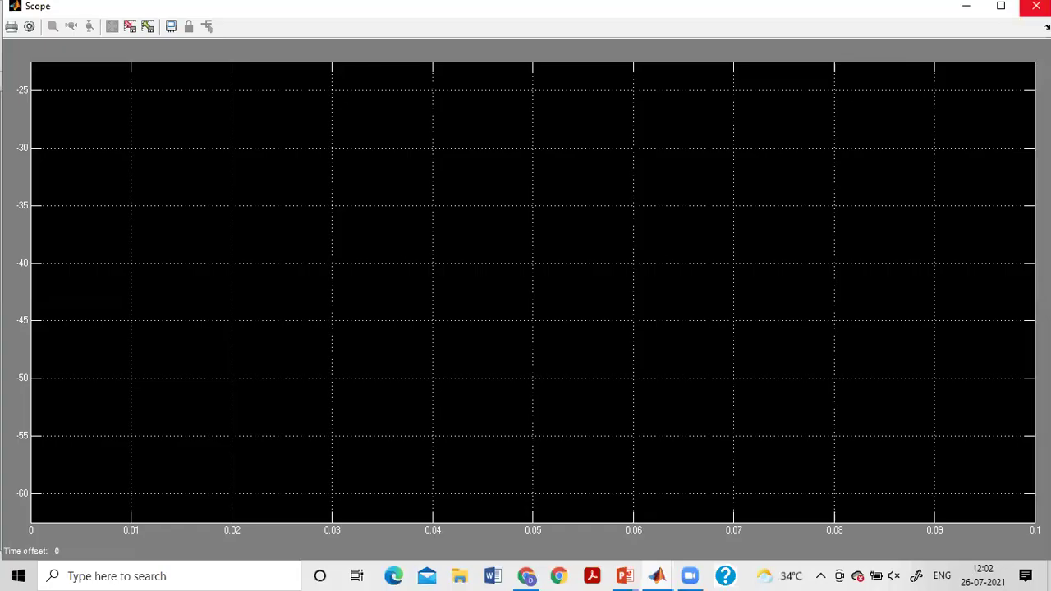
left_click(1015, 7)
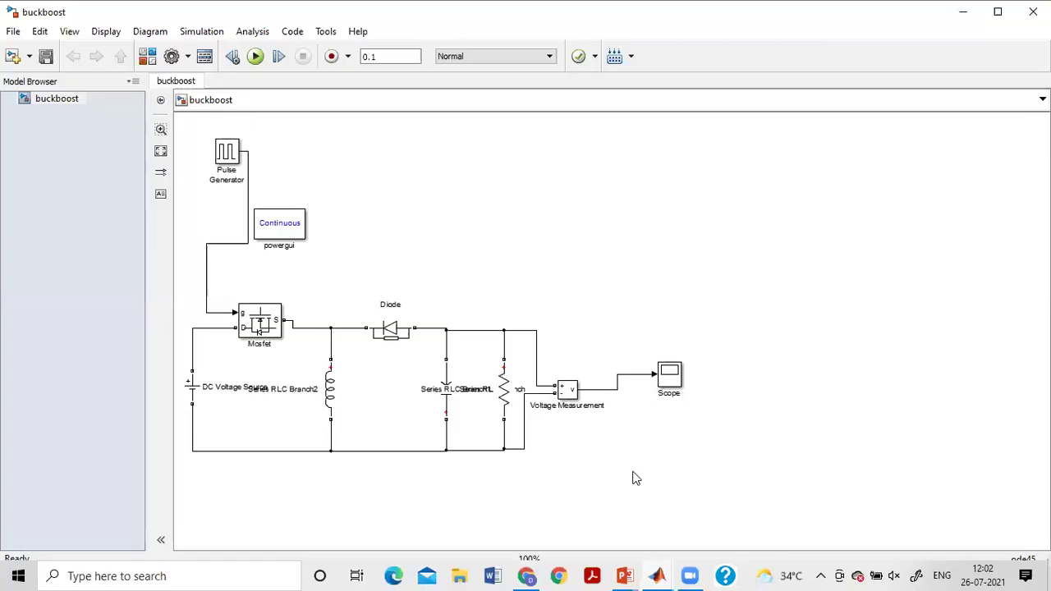
Step: Check that the DC Voltage Source amplitude is 48 V without changing it
left_click_drag(722, 477, 202, 134)
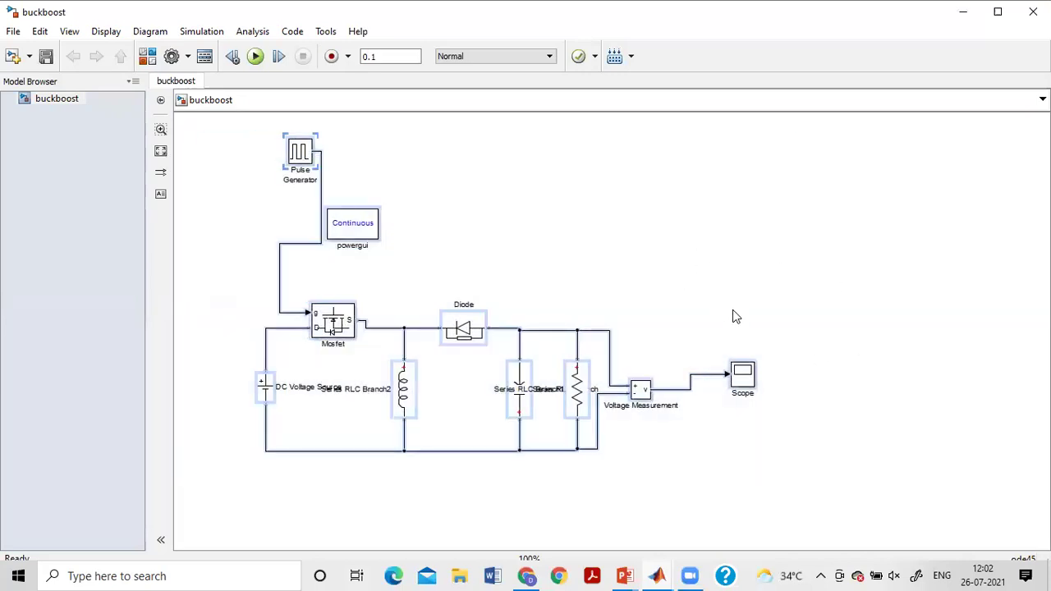
left_click(687, 246)
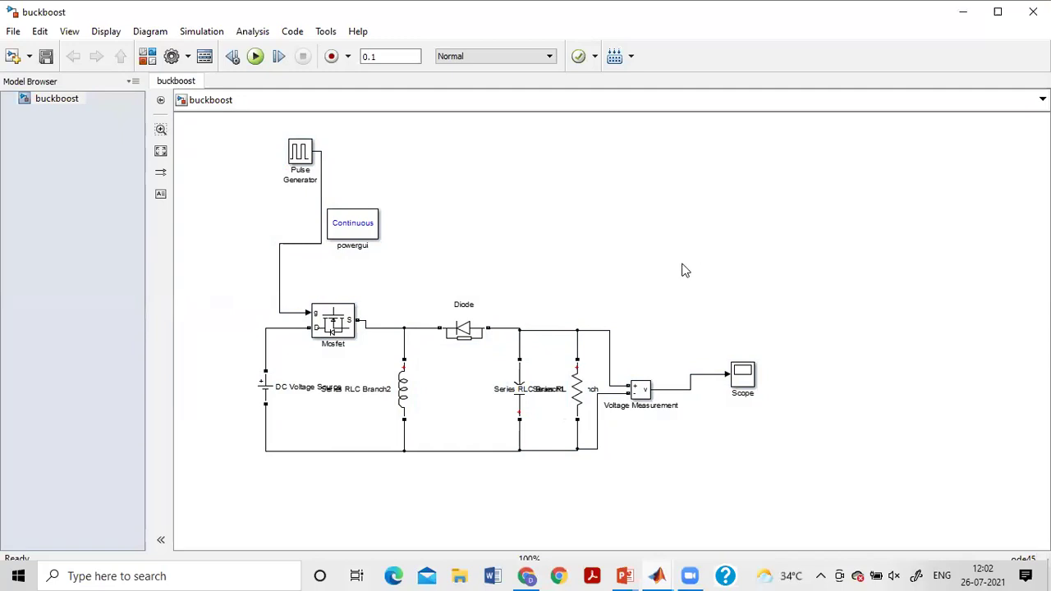
left_click(265, 394)
double_click(266, 394)
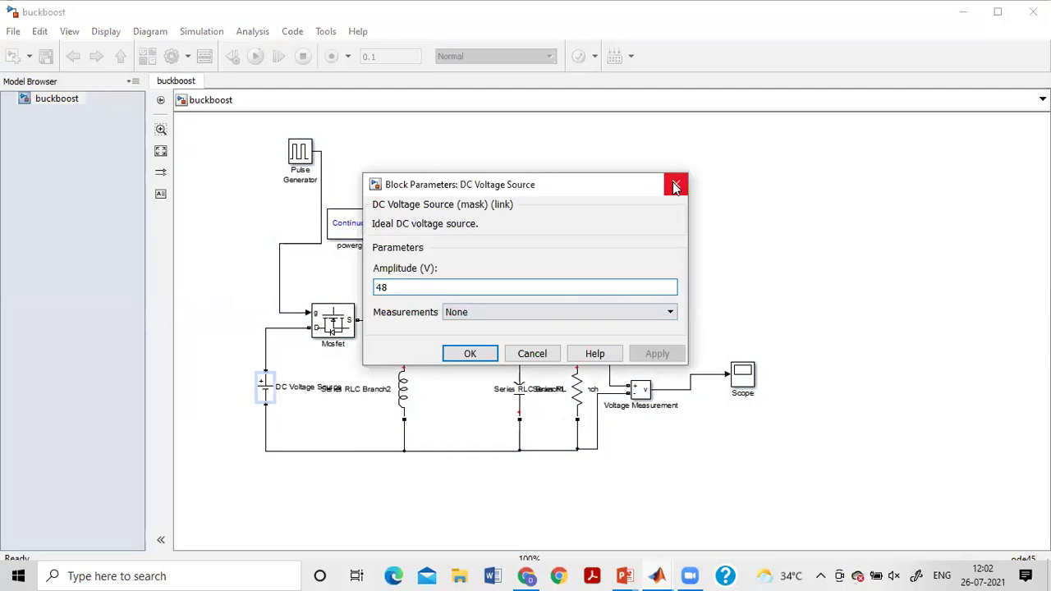
left_click(676, 186)
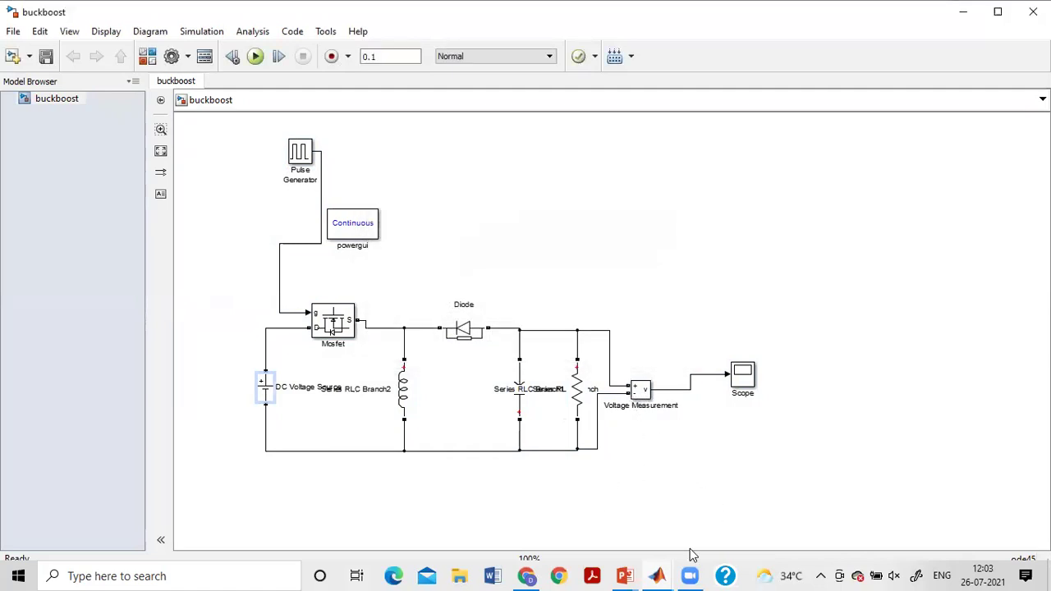
Step: Switch to the PowerPoint slide show and advance to the Buck Boost converter slide
left_click(625, 576)
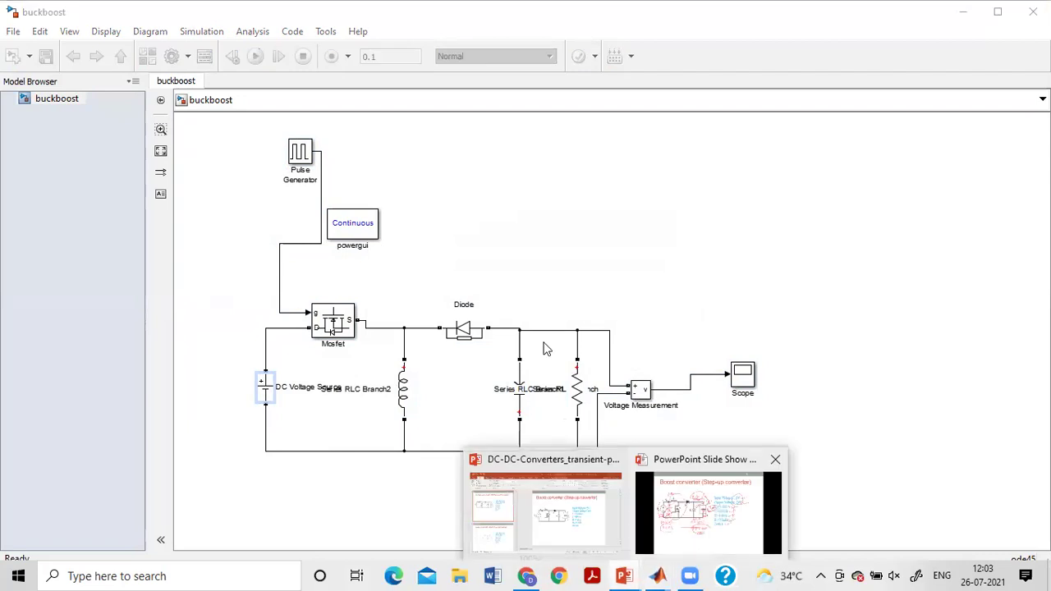
key("alt+Tab")
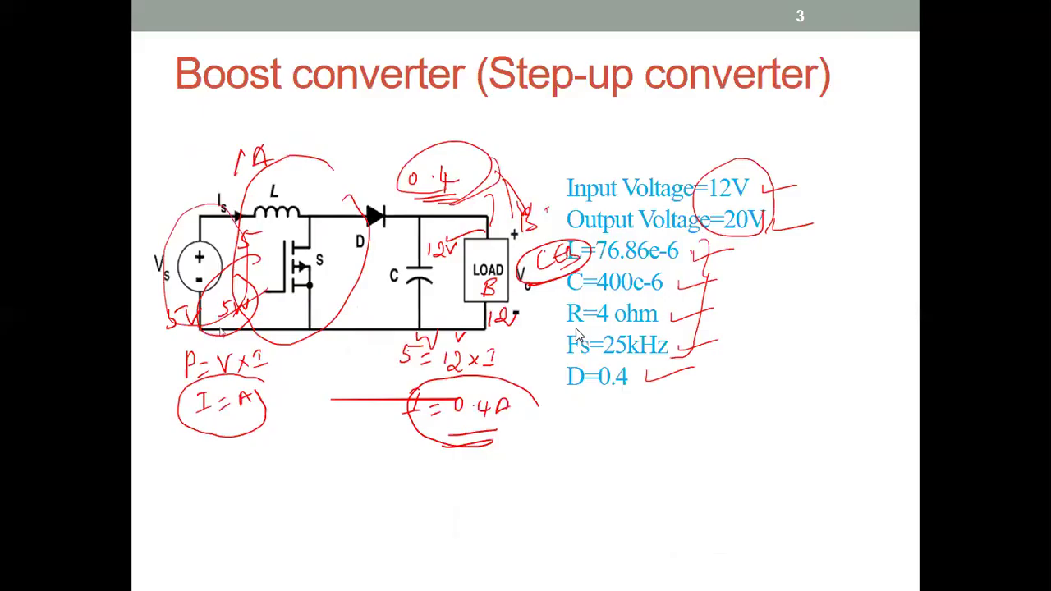
left_click(576, 332)
left_click(805, 280)
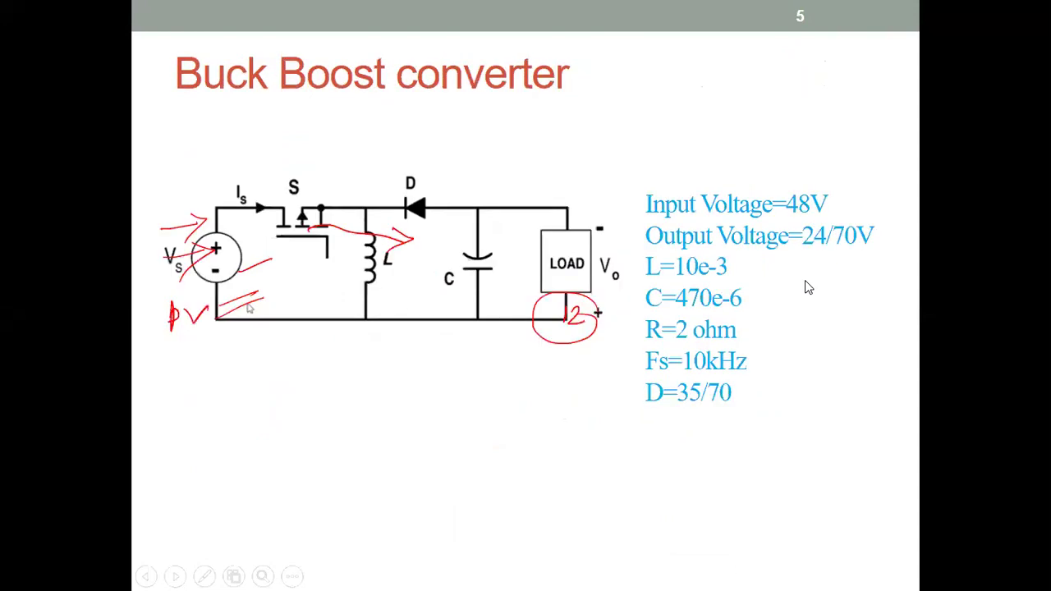
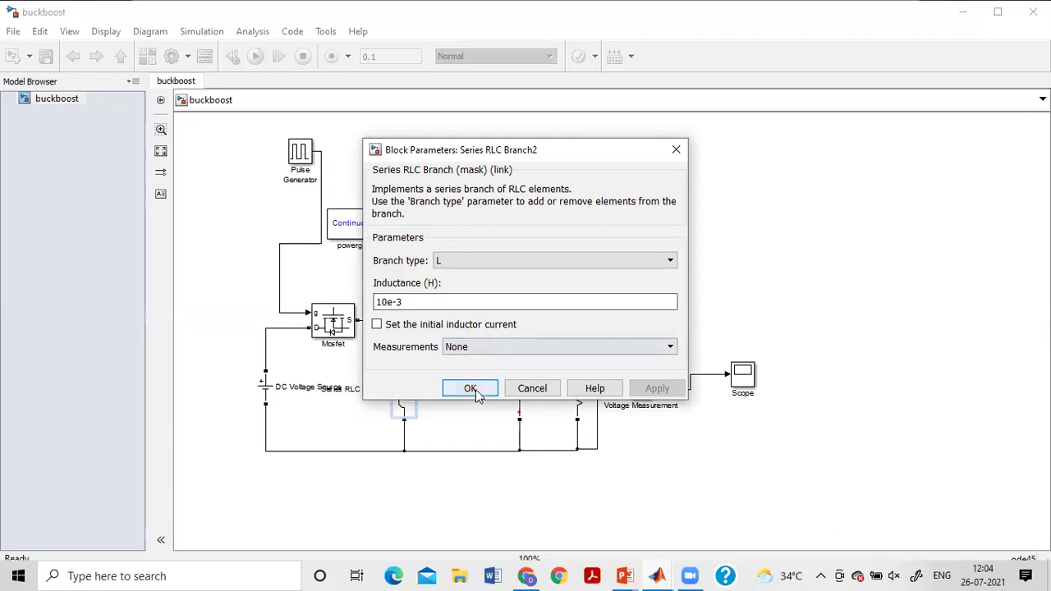
Step: Keep the 10e-3 H inductance and review the capacitor and resistor parameters unchanged
left_click(478, 389)
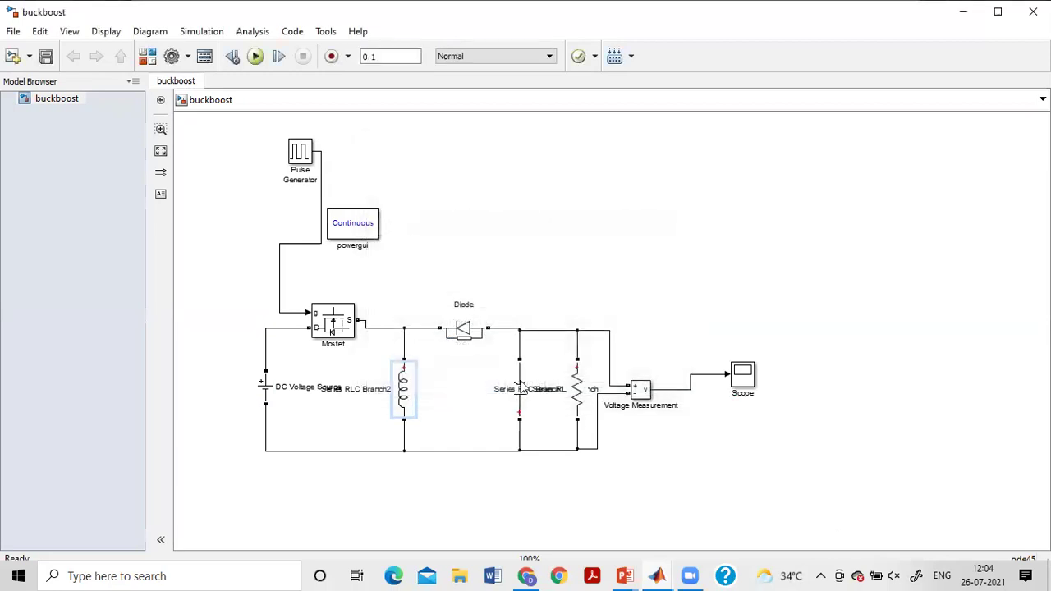
double_click(520, 389)
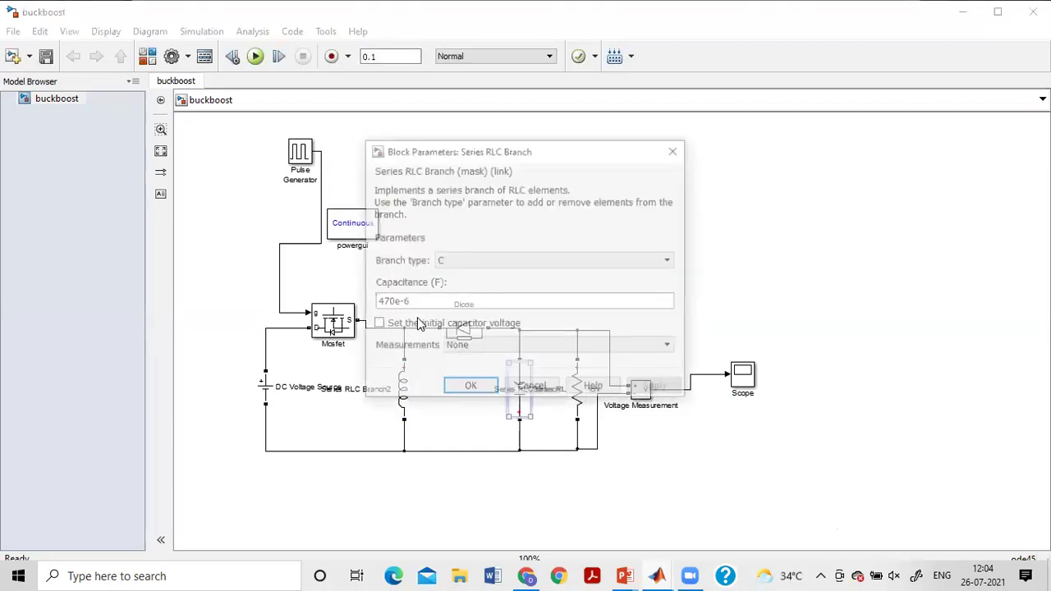
left_click(473, 394)
double_click(578, 394)
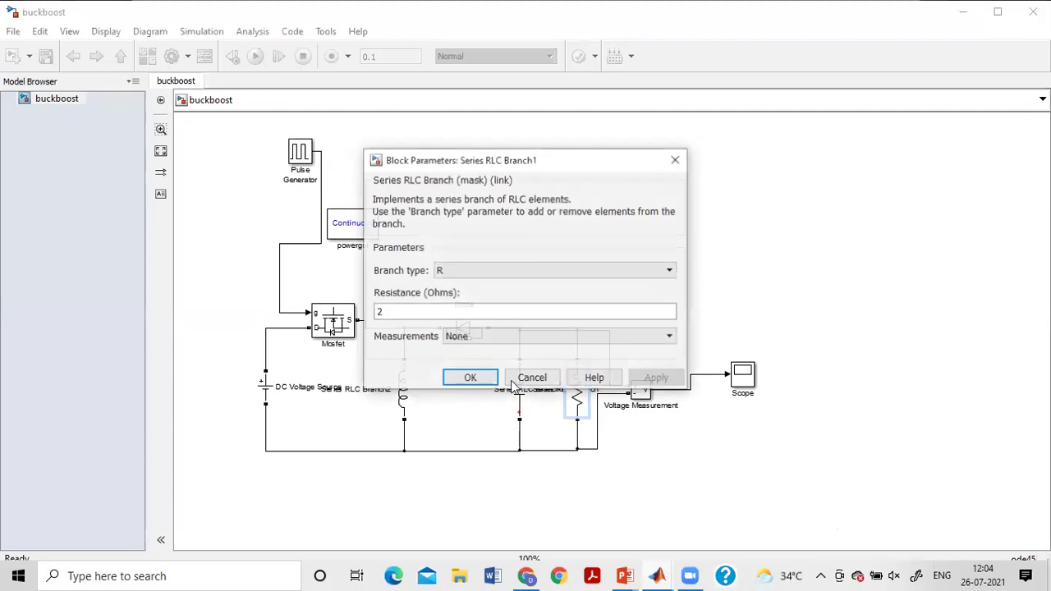
left_click(469, 376)
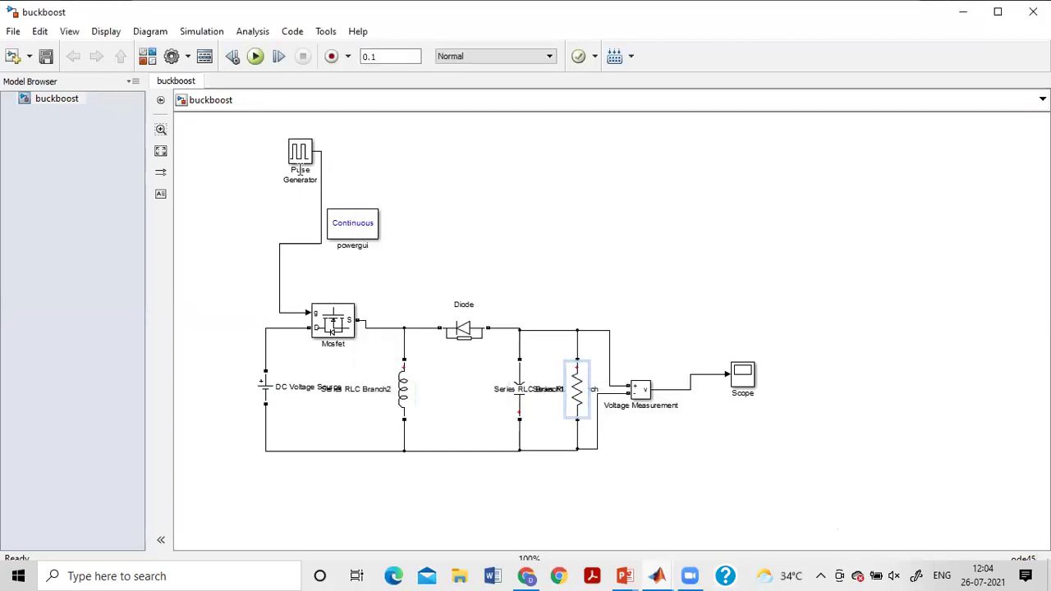
Step: Review the Pulse Generator's 1/10000 s period and the 48 V DC source, leaving both unchanged
double_click(300, 153)
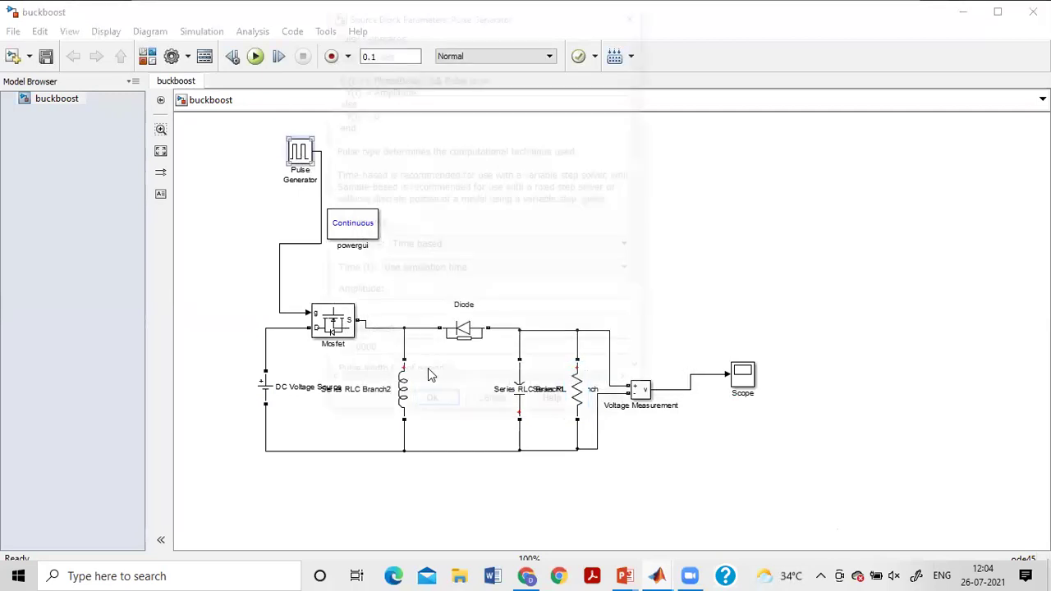
scroll(403, 279, "down", 5)
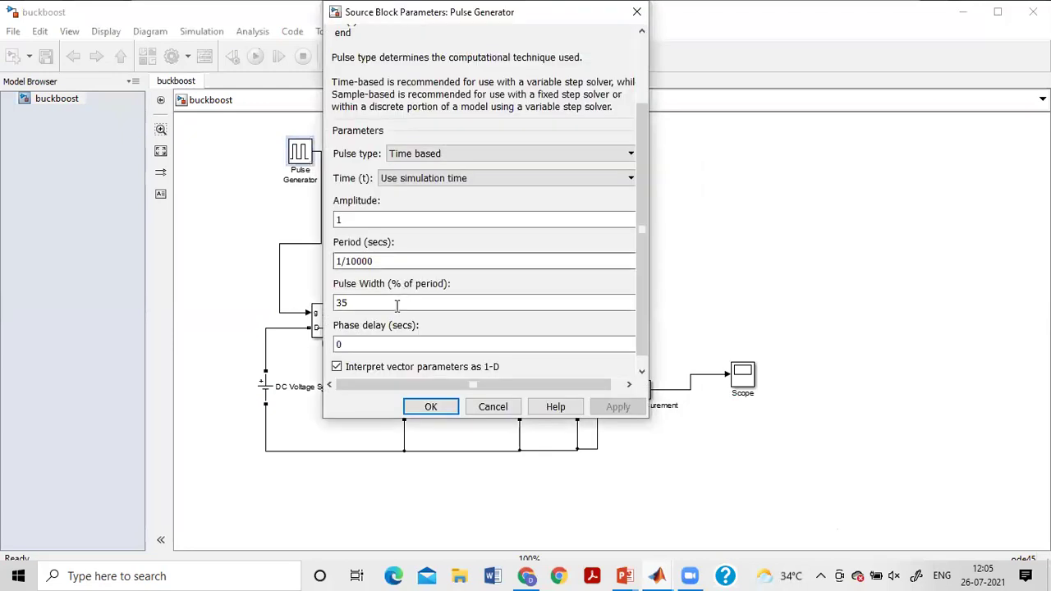
scroll(354, 282, "down", 1)
left_click(385, 287)
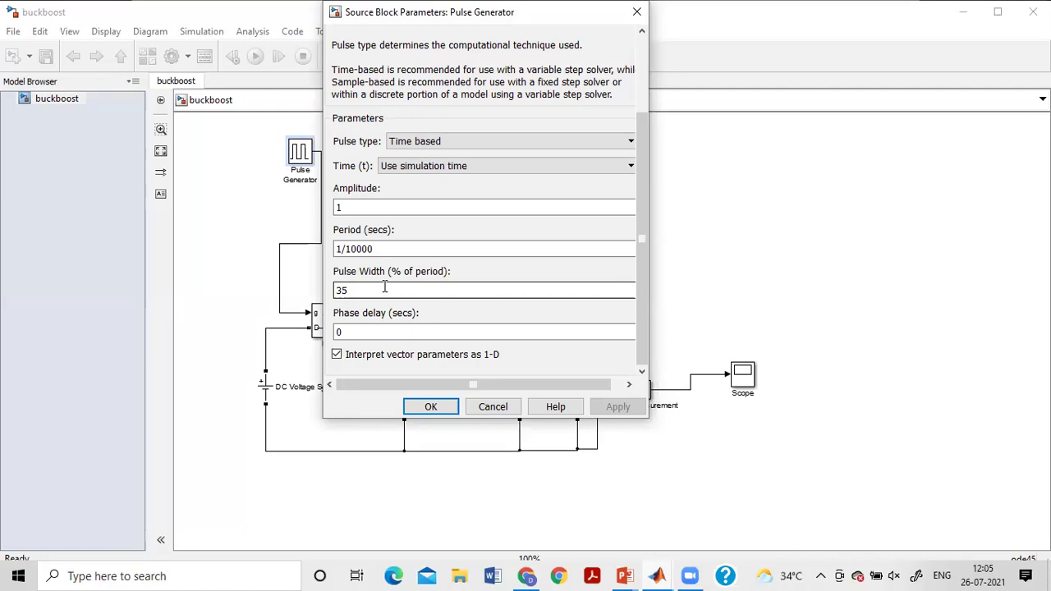
key("Return")
left_click(315, 317)
left_click(265, 386)
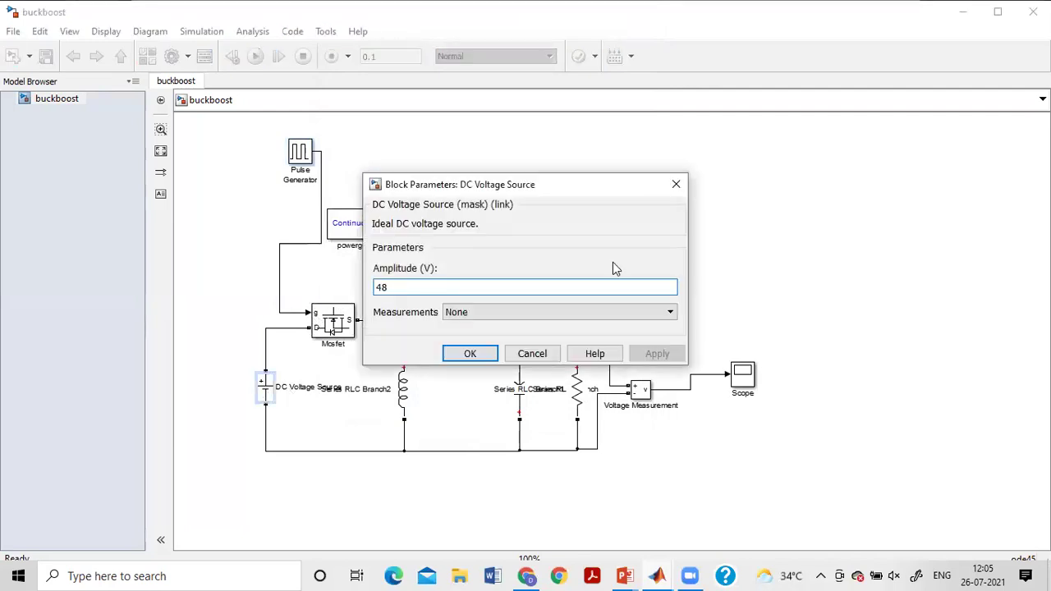
key("Return")
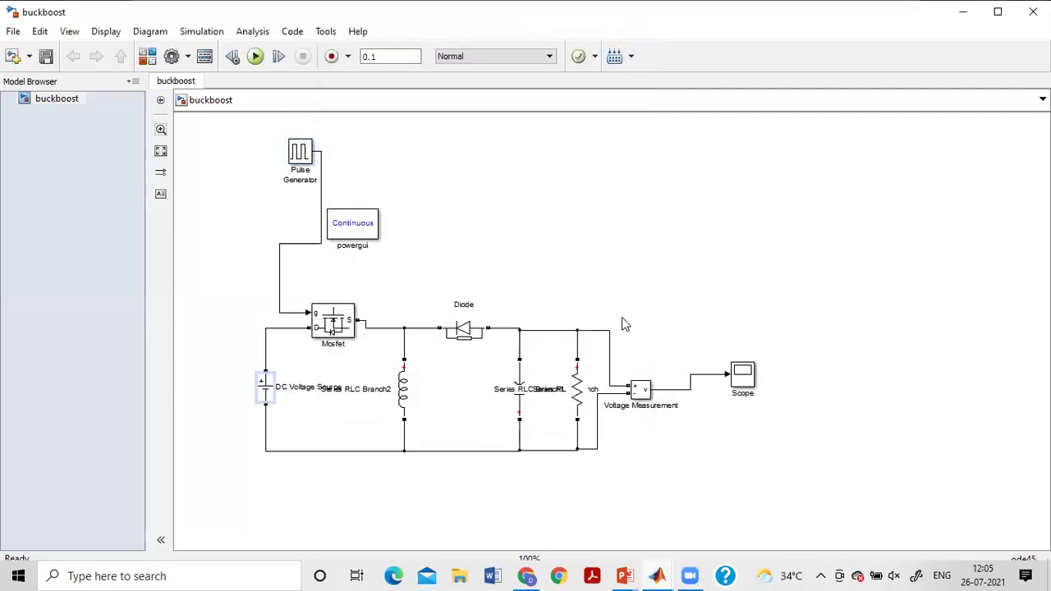
Step: Run the buckboost model and autoscale the Scope to see the output settling near -24 V
left_click(257, 58)
left_click(747, 380)
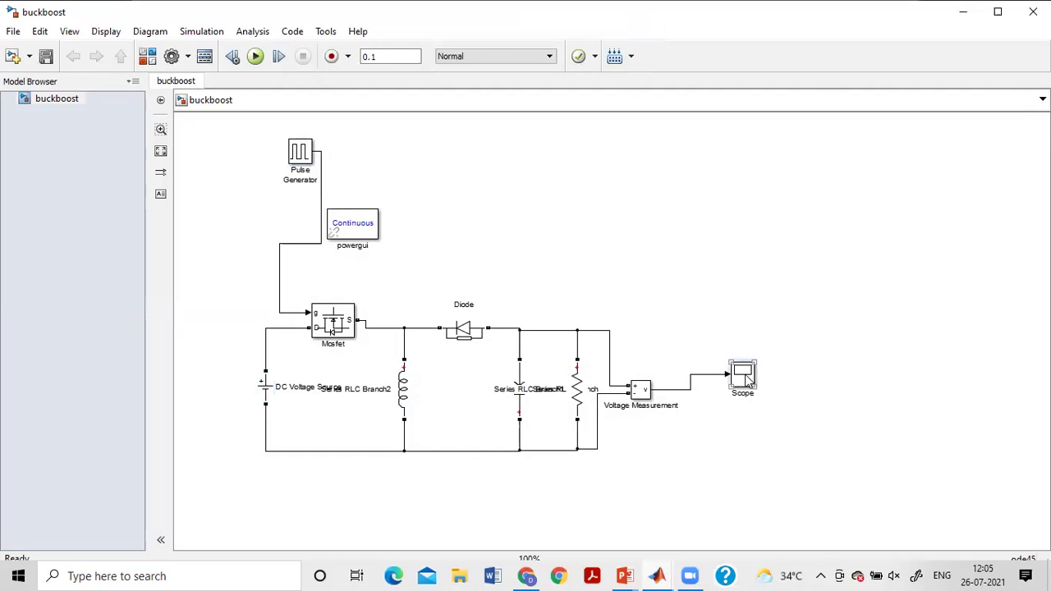
double_click(748, 381)
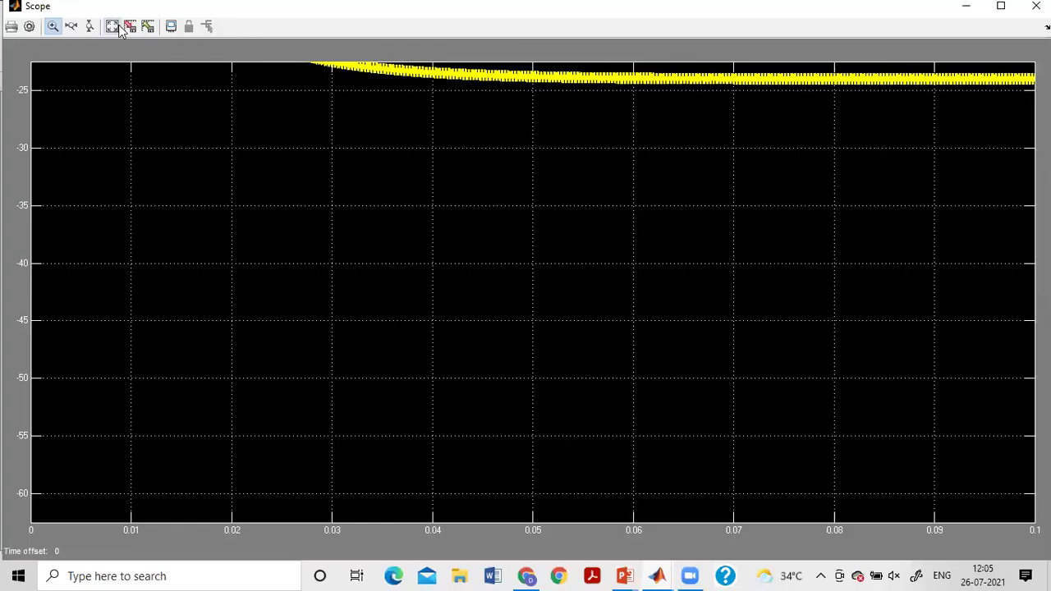
left_click(112, 26)
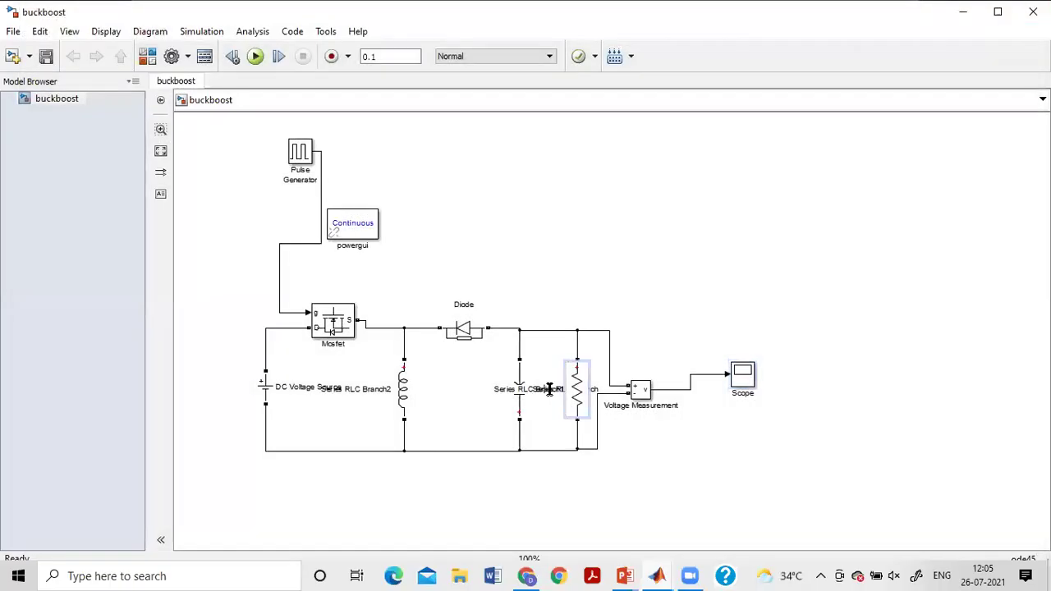
Step: Change the resistor block's name label to r
double_click(545, 386)
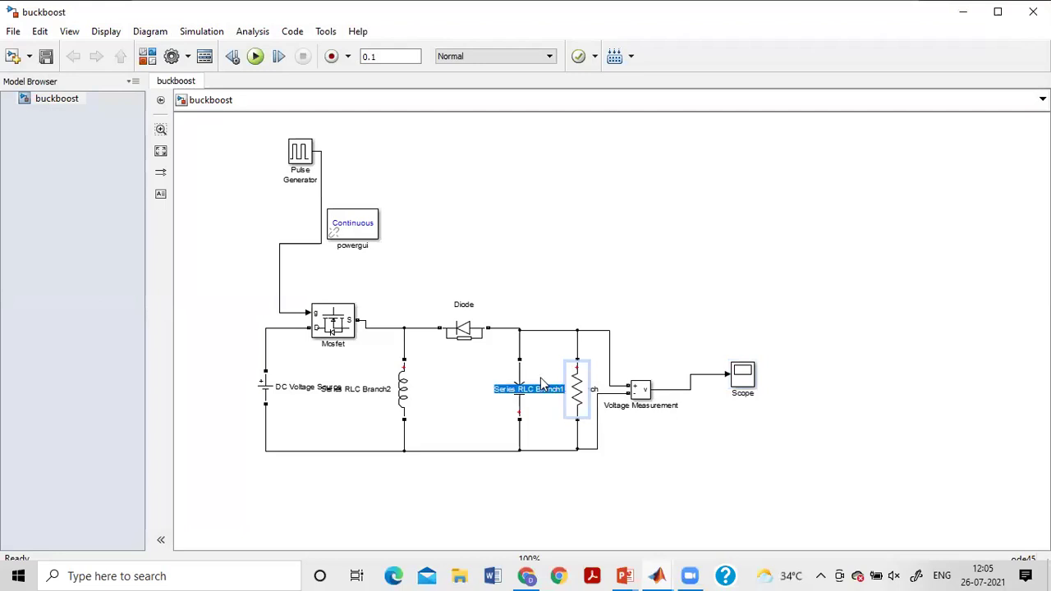
left_click(540, 385)
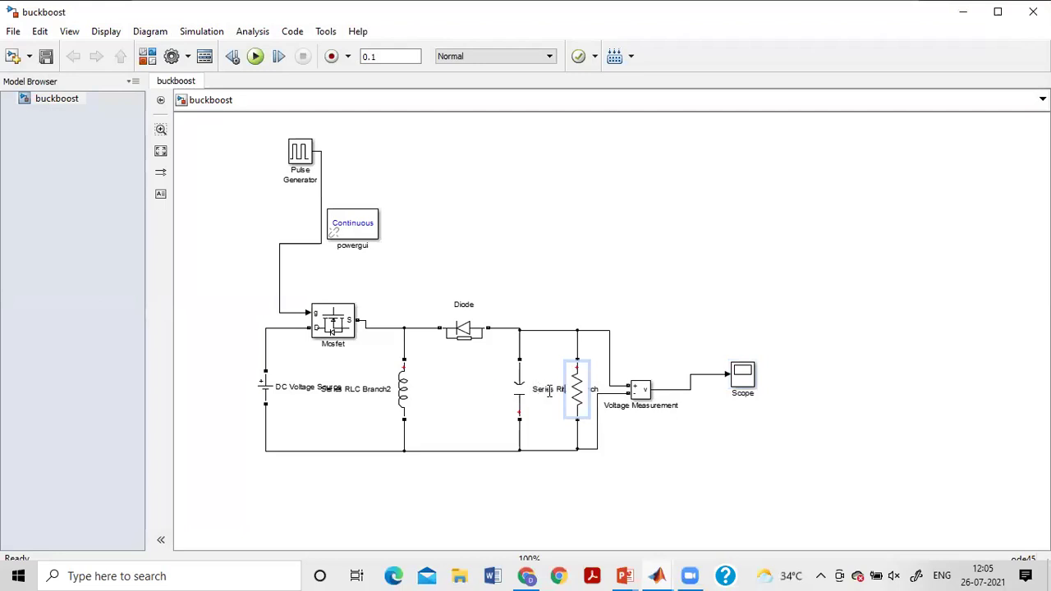
left_click(550, 392)
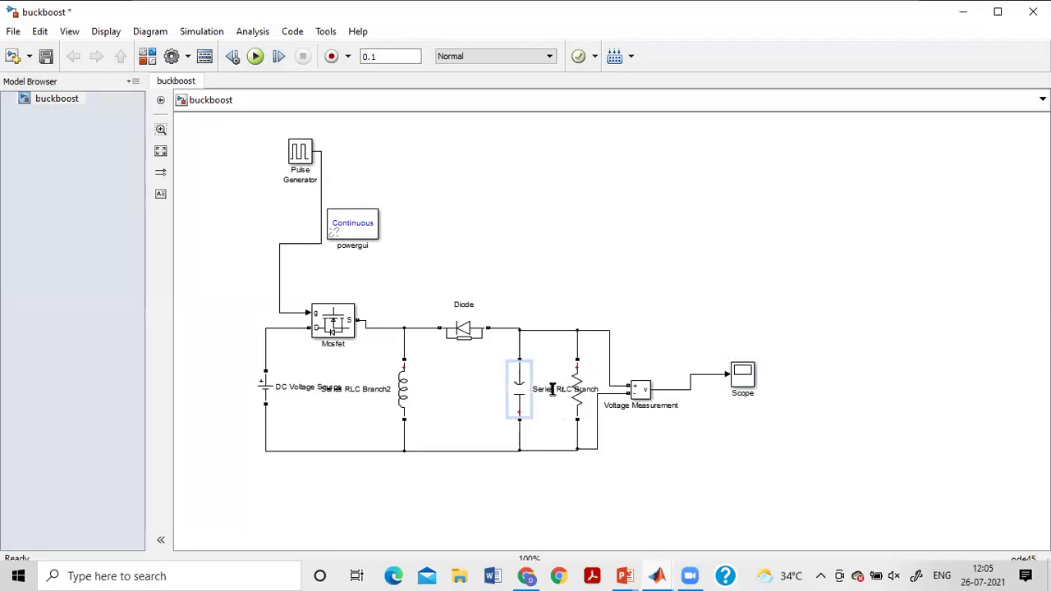
double_click(552, 390)
type("r")
left_click(688, 322)
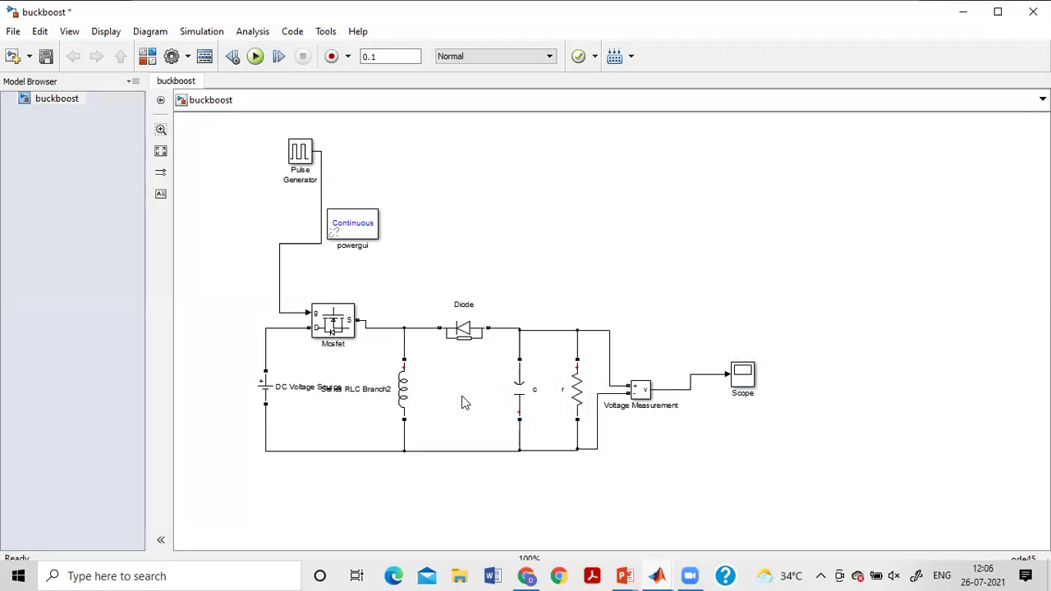
left_click(404, 393)
left_click(391, 353)
Step: Enter 30 as the Pulse Generator's Pulse Width (% of period) and run the simulation again
double_click(743, 379)
left_click(317, 287)
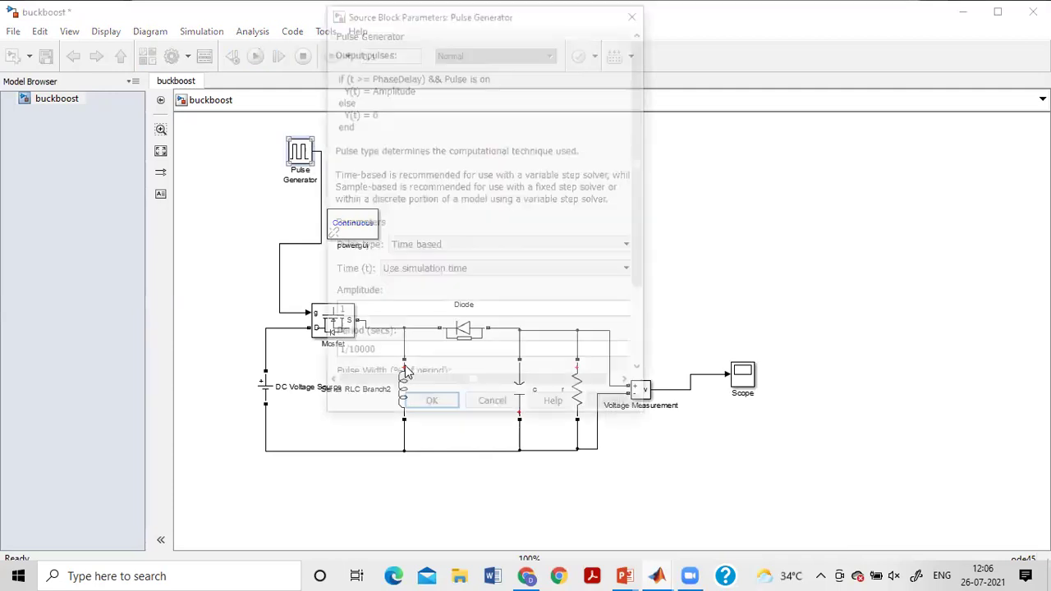
scroll(368, 289, "down", 3)
double_click(369, 288)
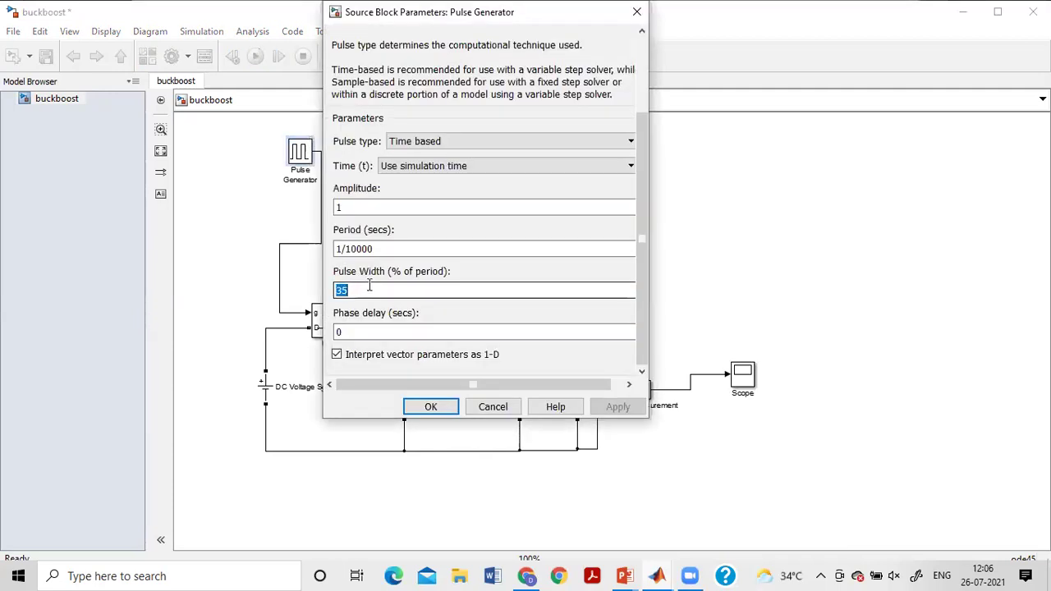
type("3")
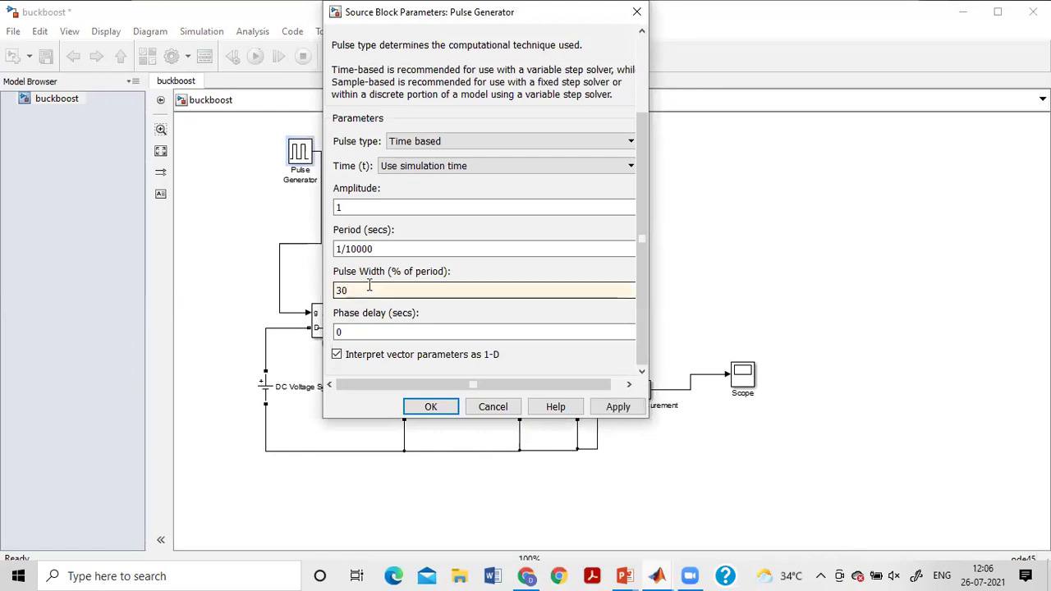
key("Return")
left_click(257, 59)
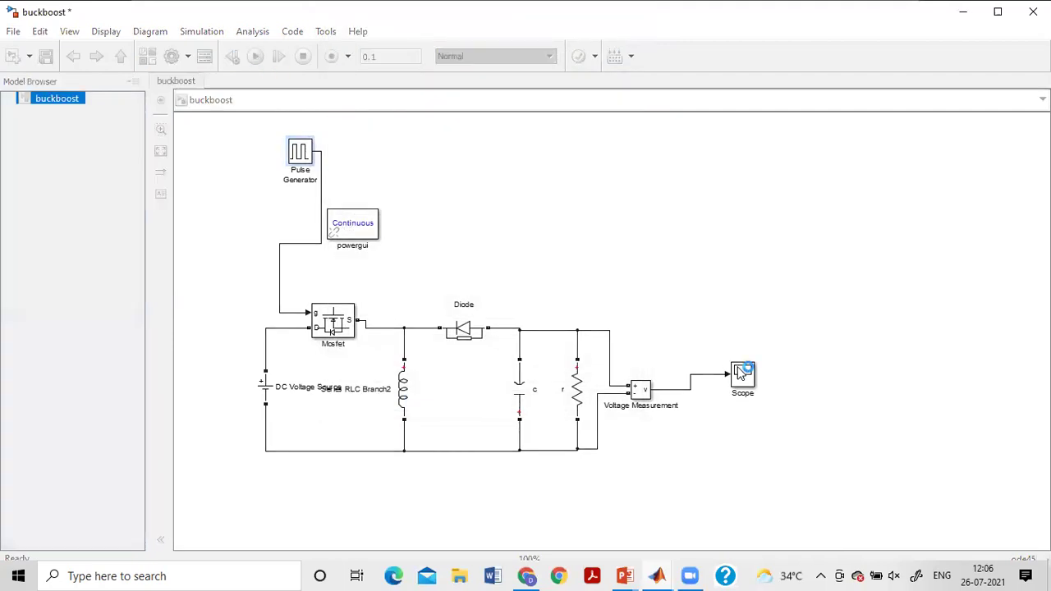
Step: Autoscale the Scope to view the output of the 30% pulse-width run
left_click(744, 374)
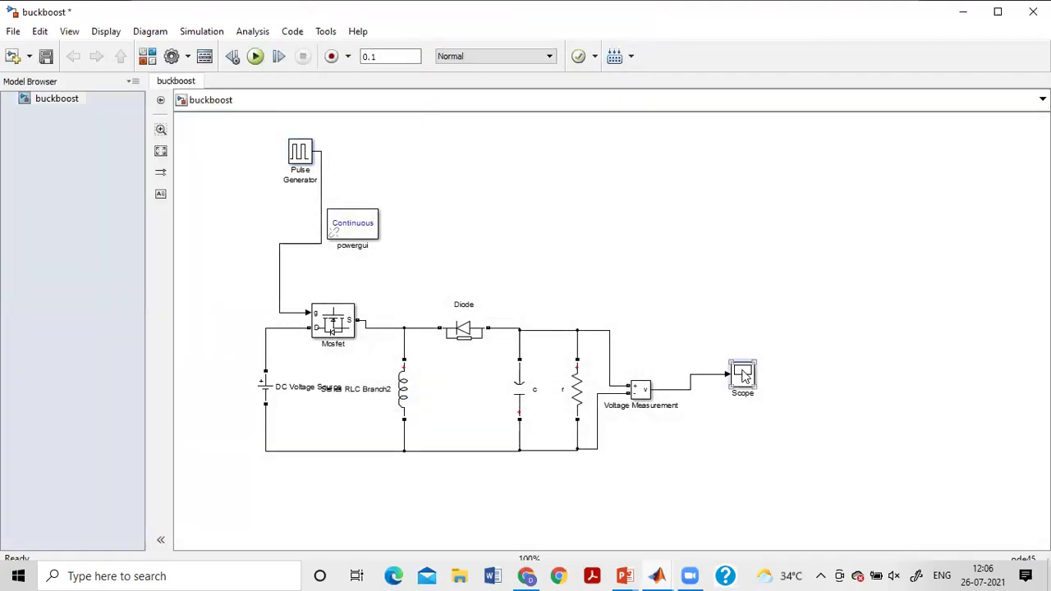
double_click(744, 374)
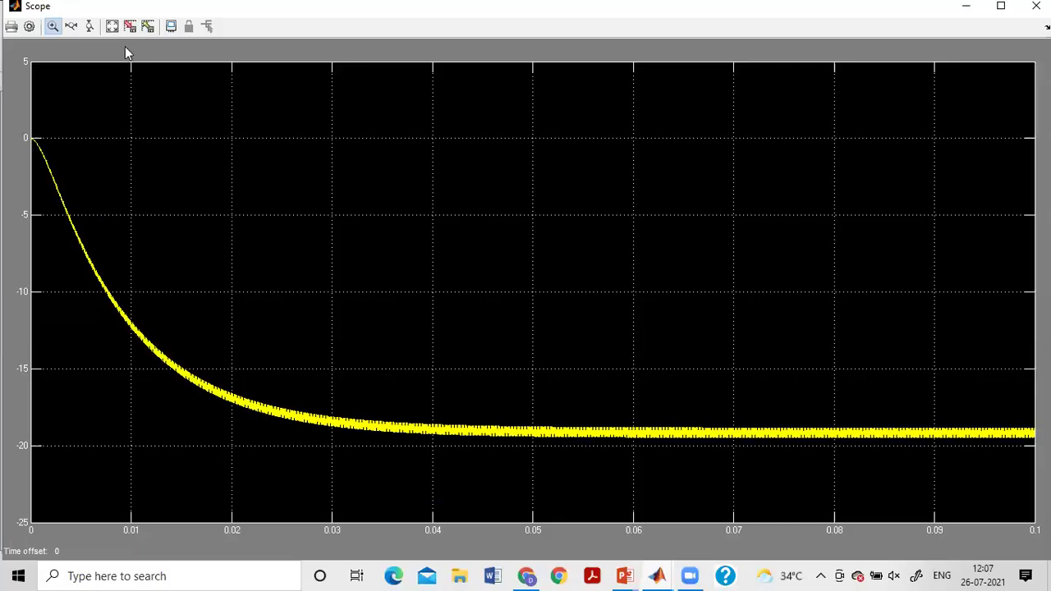
left_click(112, 26)
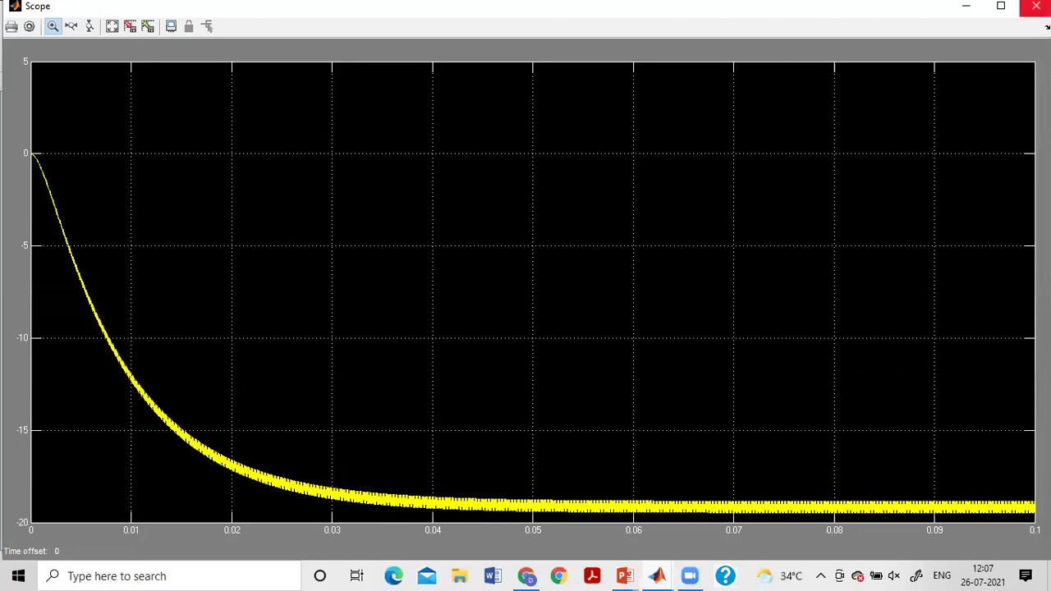
left_click(1036, 6)
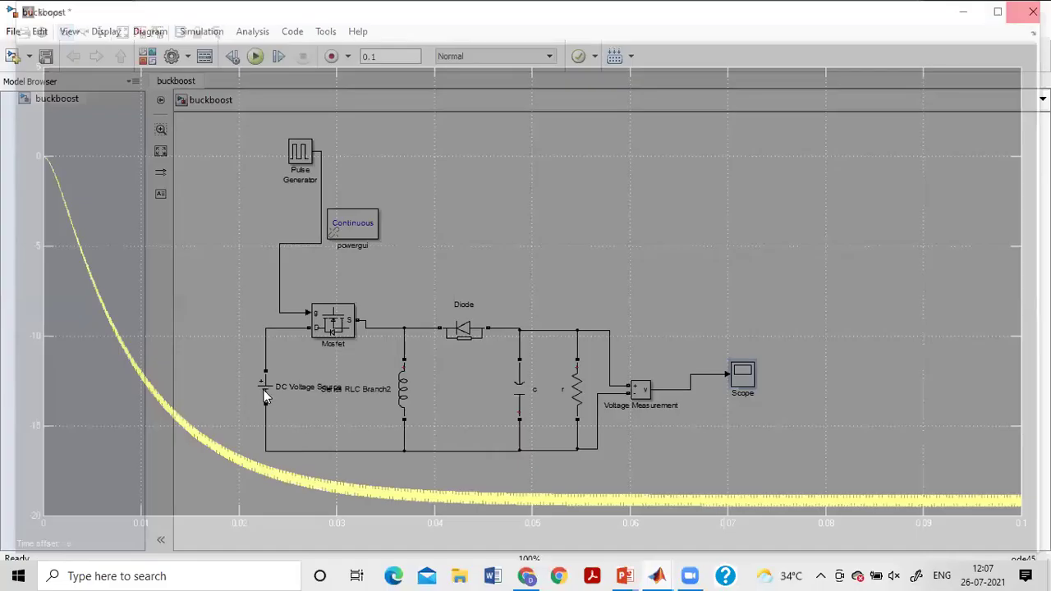
Step: Apply the 48 V DC source amplitude and recheck the Pulse Generator and DC source settings
double_click(265, 394)
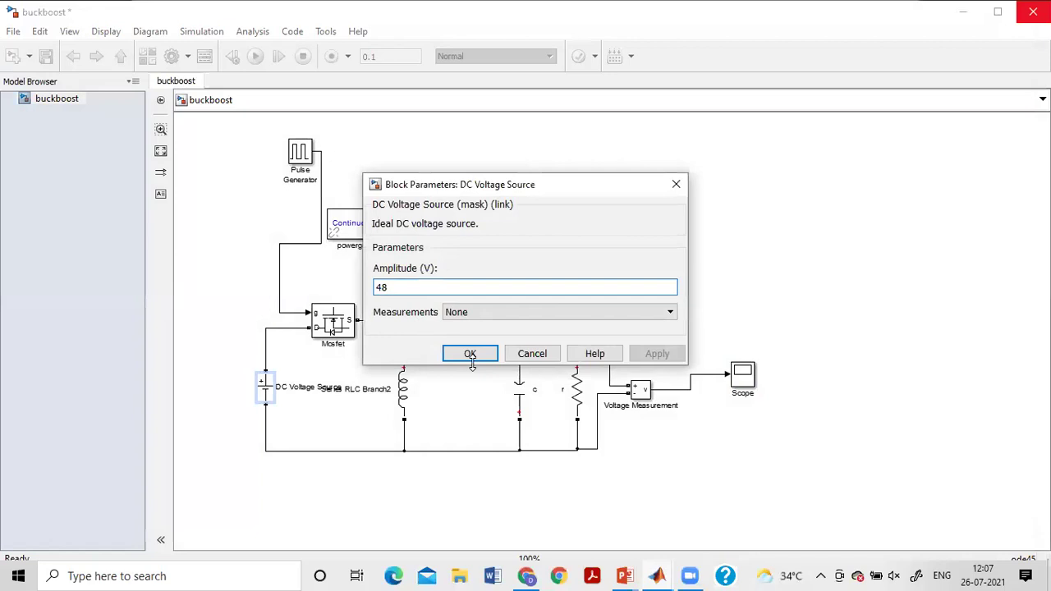
left_click(476, 354)
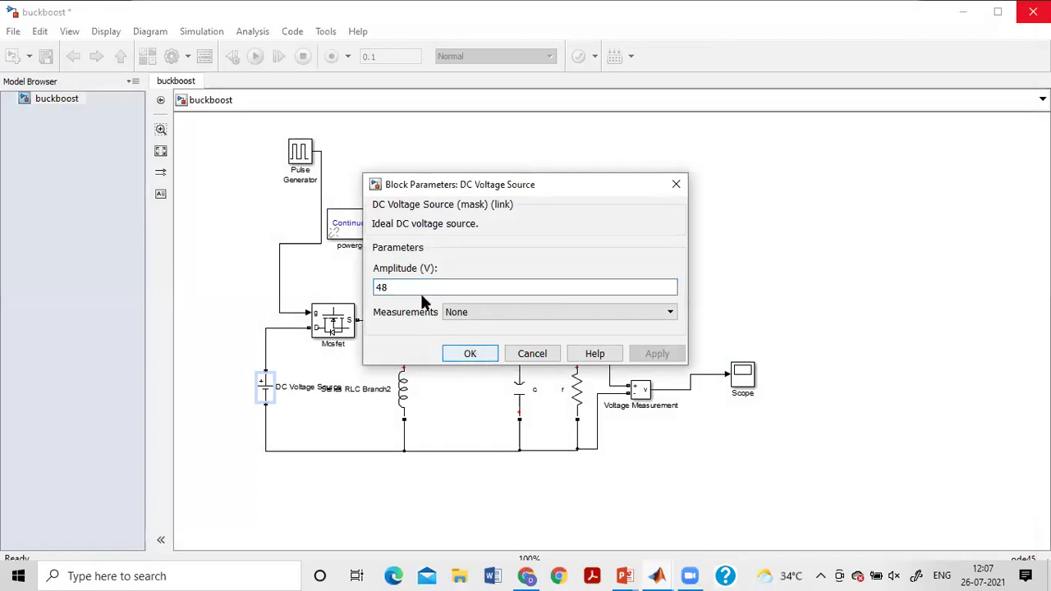
double_click(300, 152)
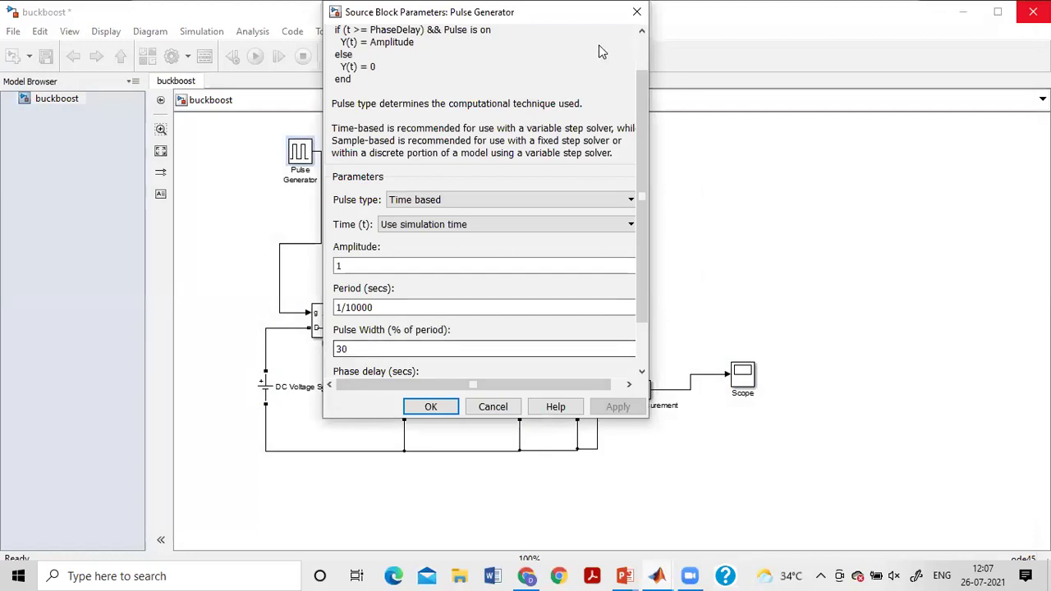
left_click(637, 11)
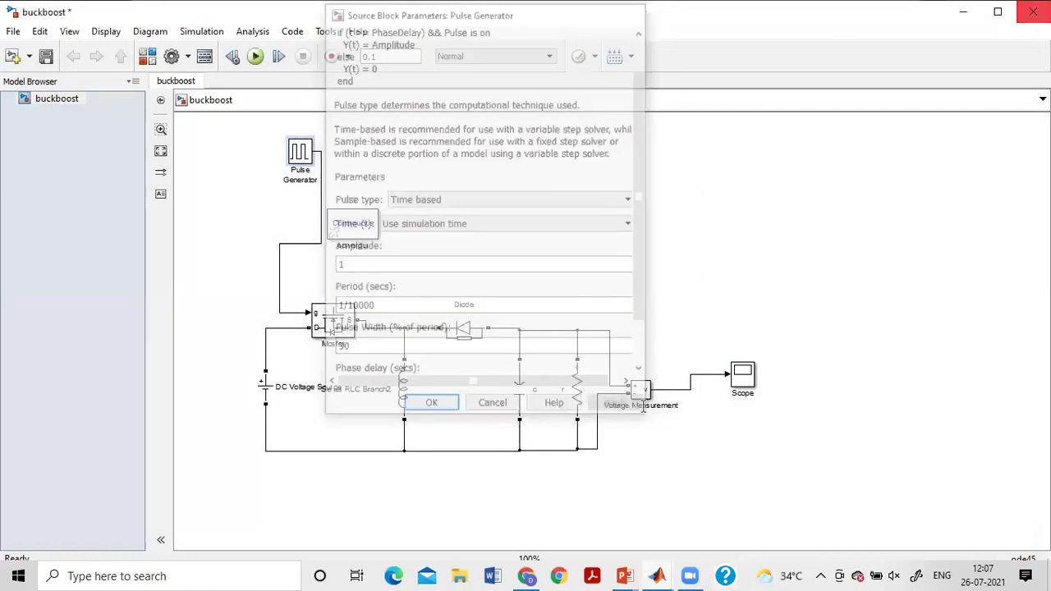
left_click(264, 396)
double_click(264, 396)
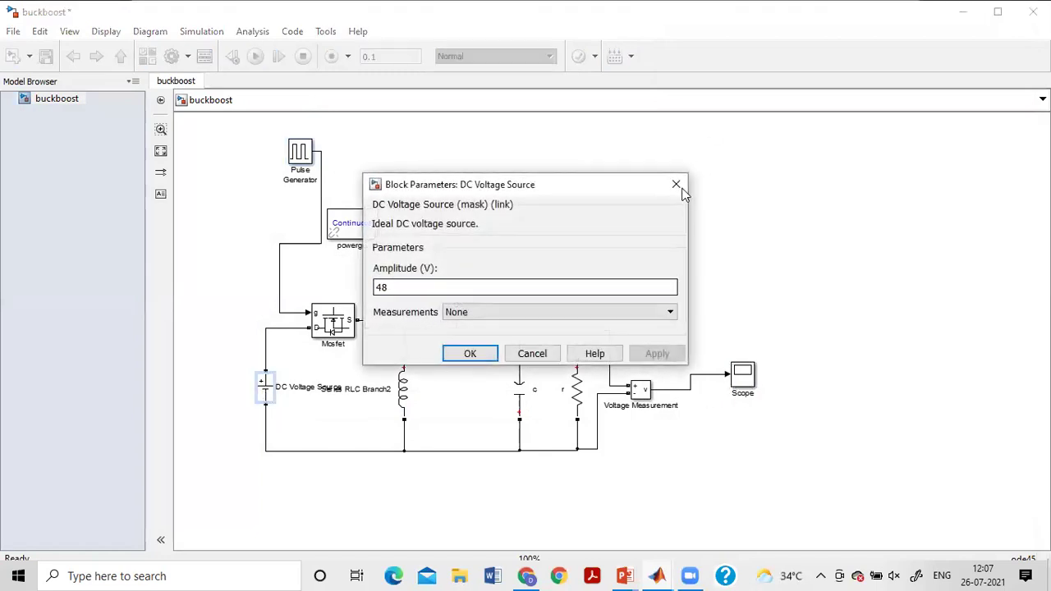
left_click(677, 185)
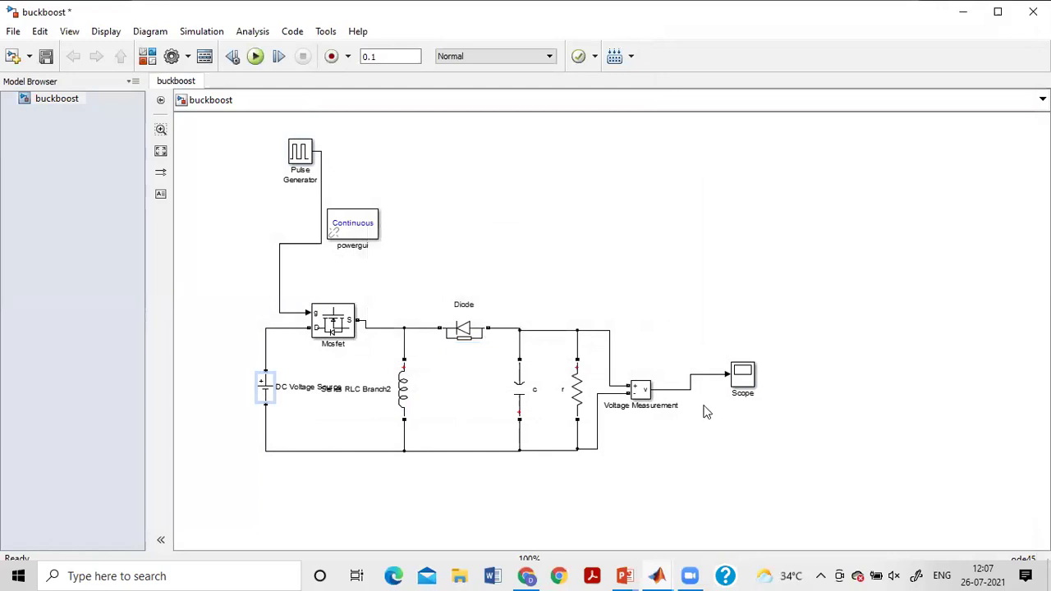
double_click(301, 156)
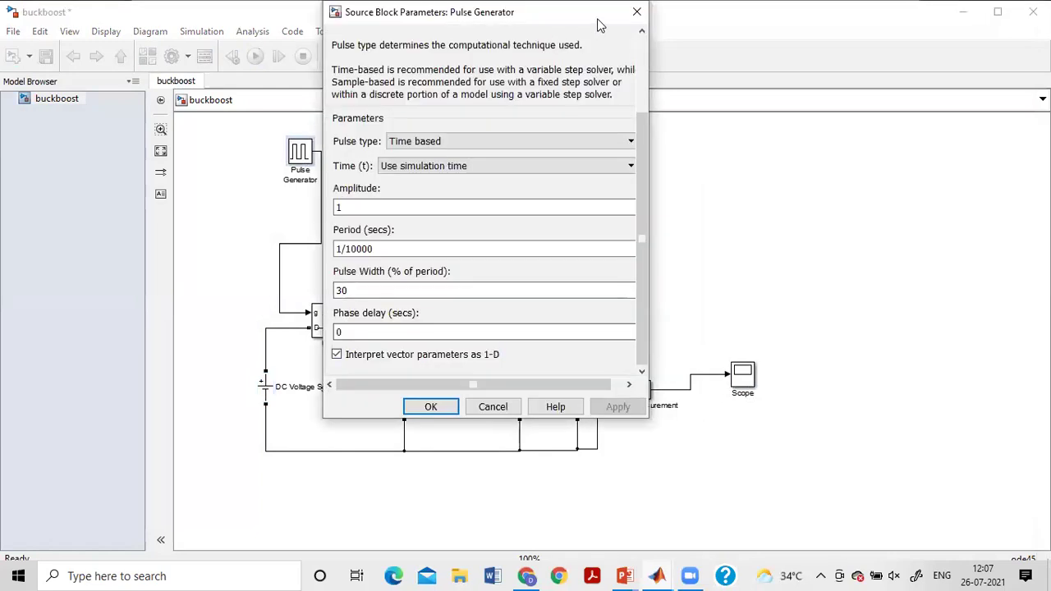
left_click(636, 12)
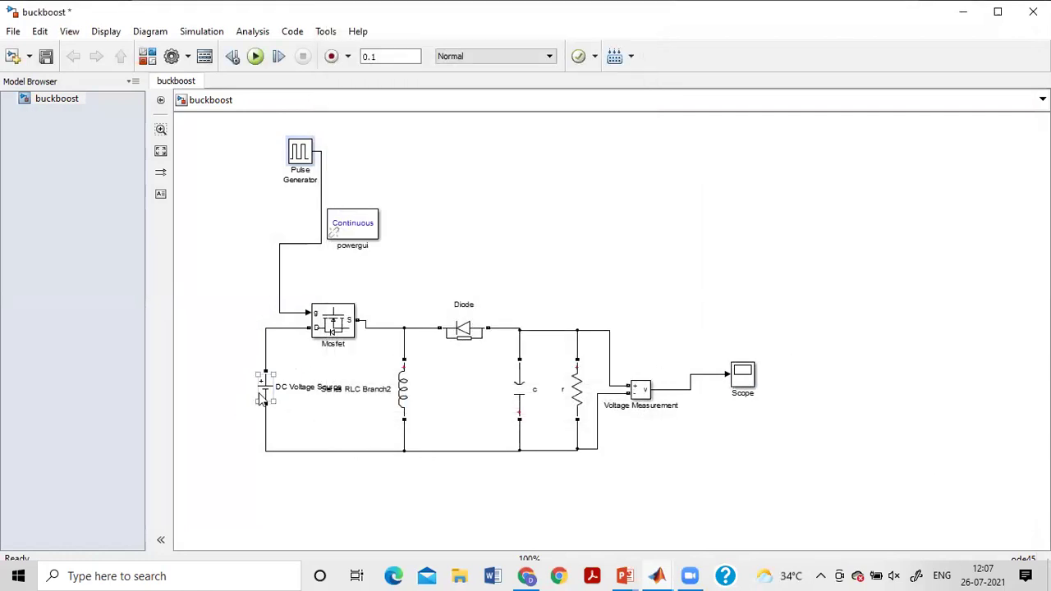
left_click(748, 382)
left_click(434, 373)
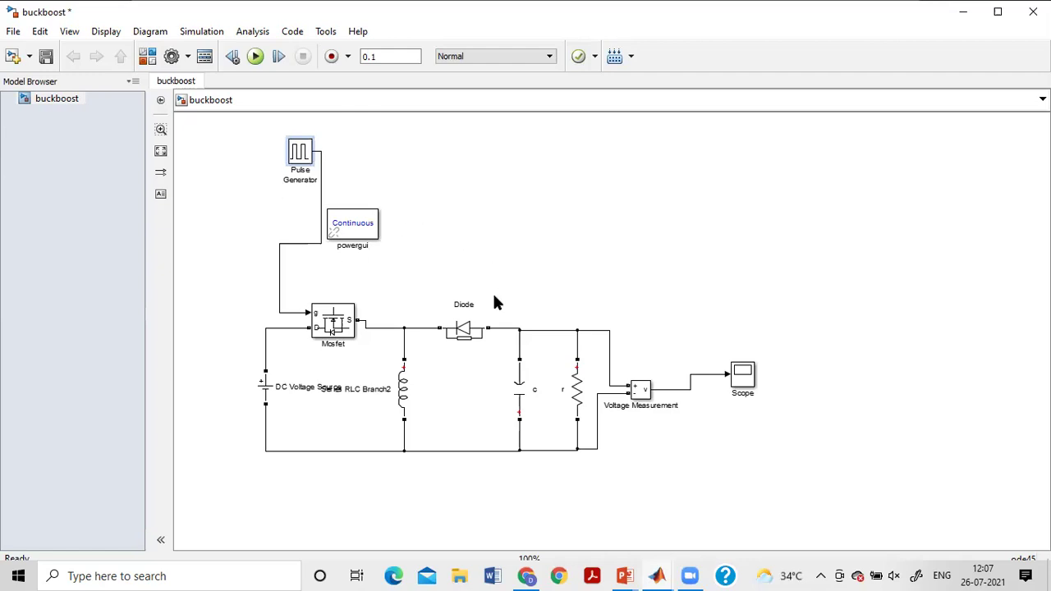
Step: Change the Pulse Generator's pulse width from 30 to 70%
double_click(300, 156)
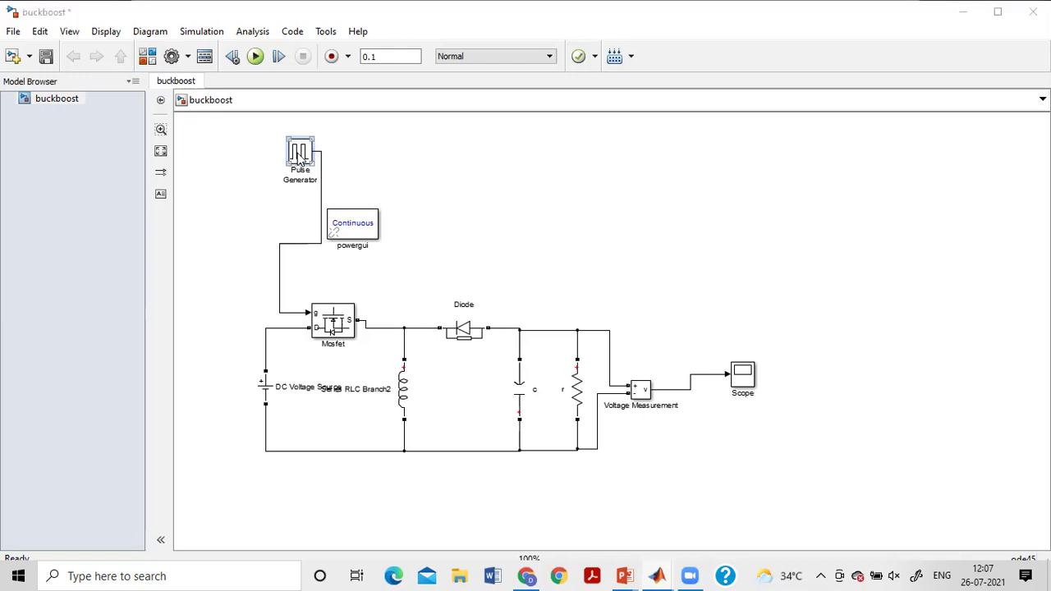
scroll(407, 321, "down", 3)
double_click(344, 291)
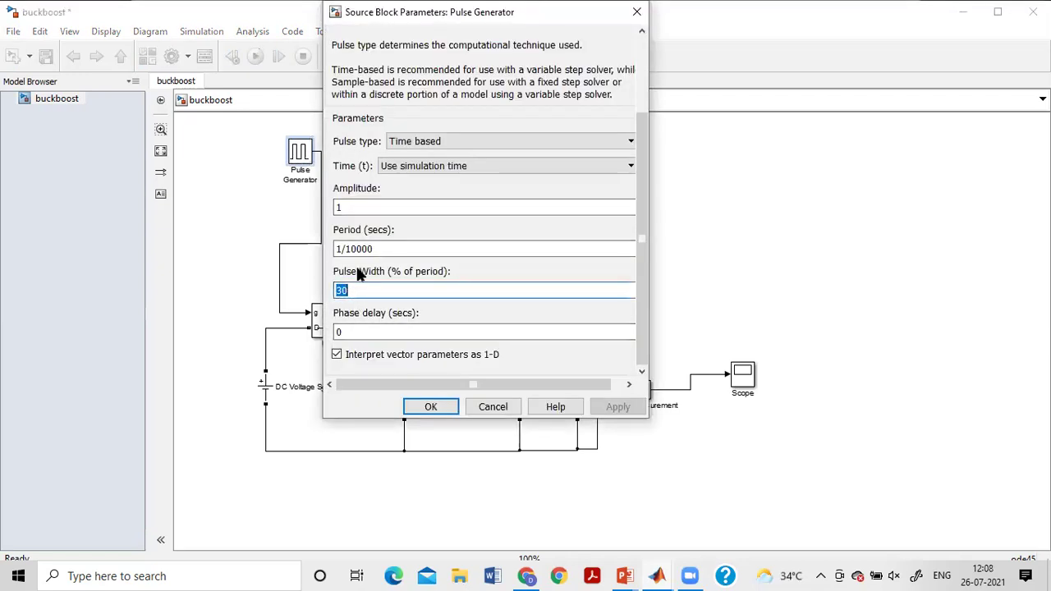
type("70")
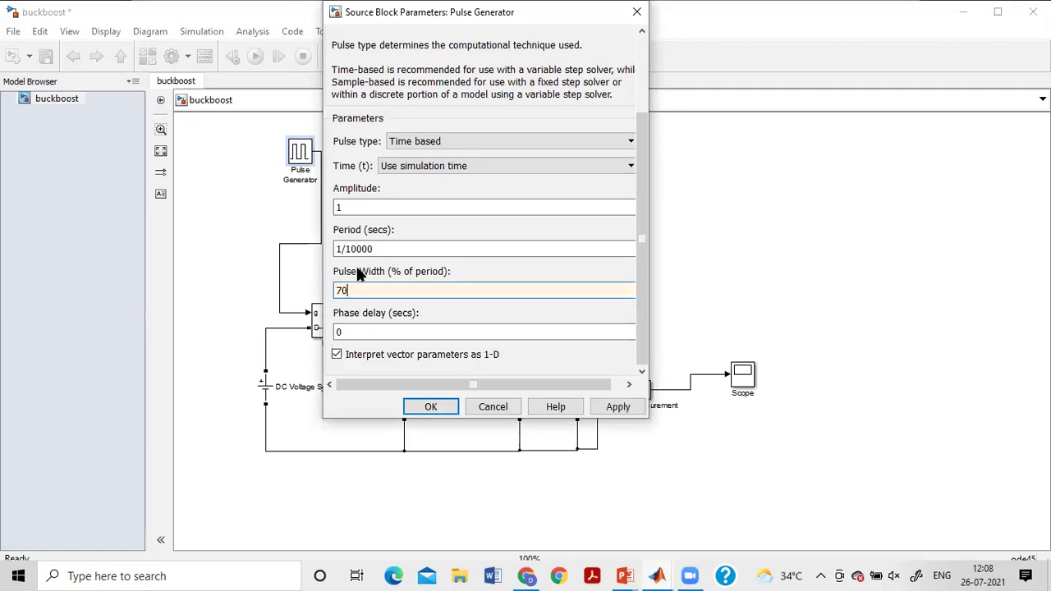
key("Return")
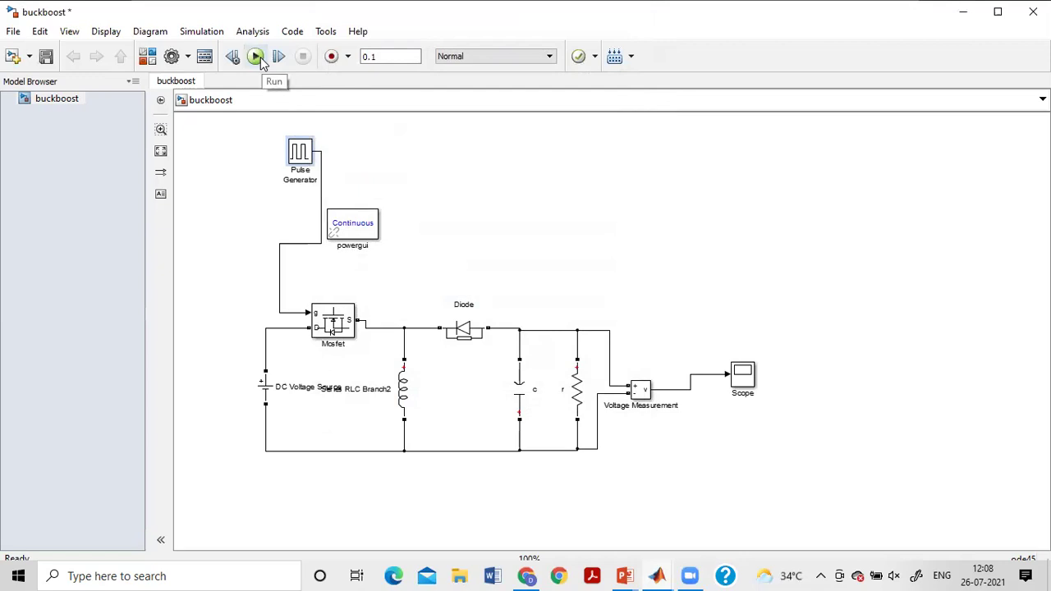
Step: Simulate and autoscale the Scope, showing output falling to about -73 V by 0.1 s
left_click(257, 57)
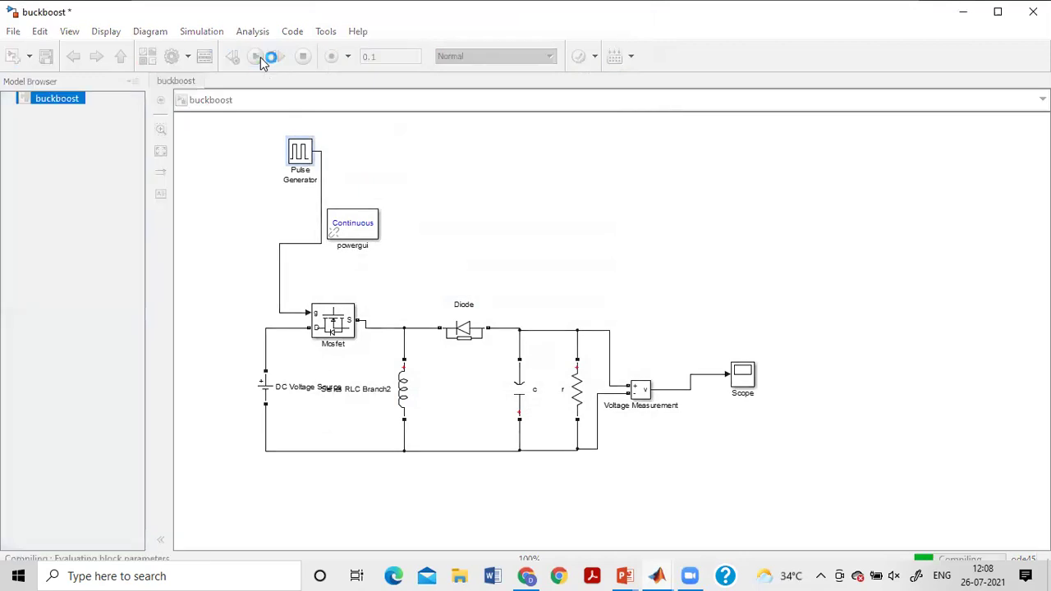
double_click(744, 376)
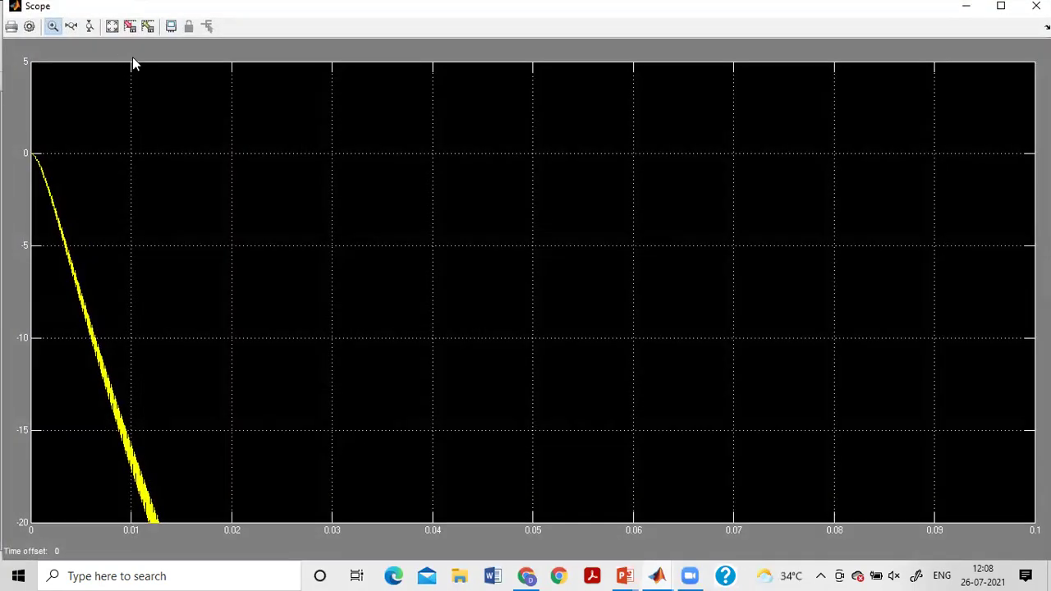
left_click(112, 26)
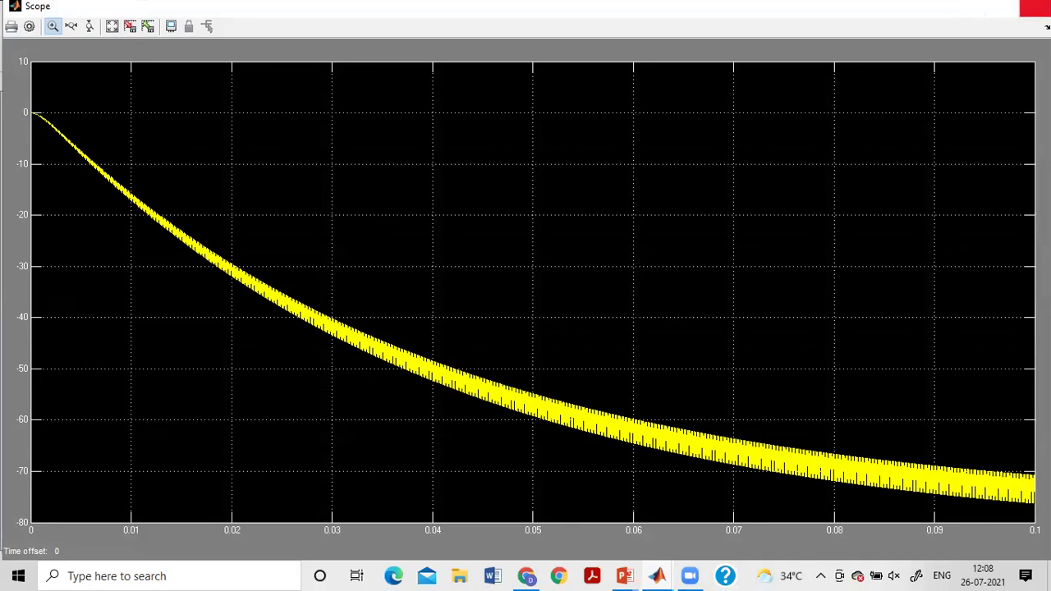
left_click(1037, 7)
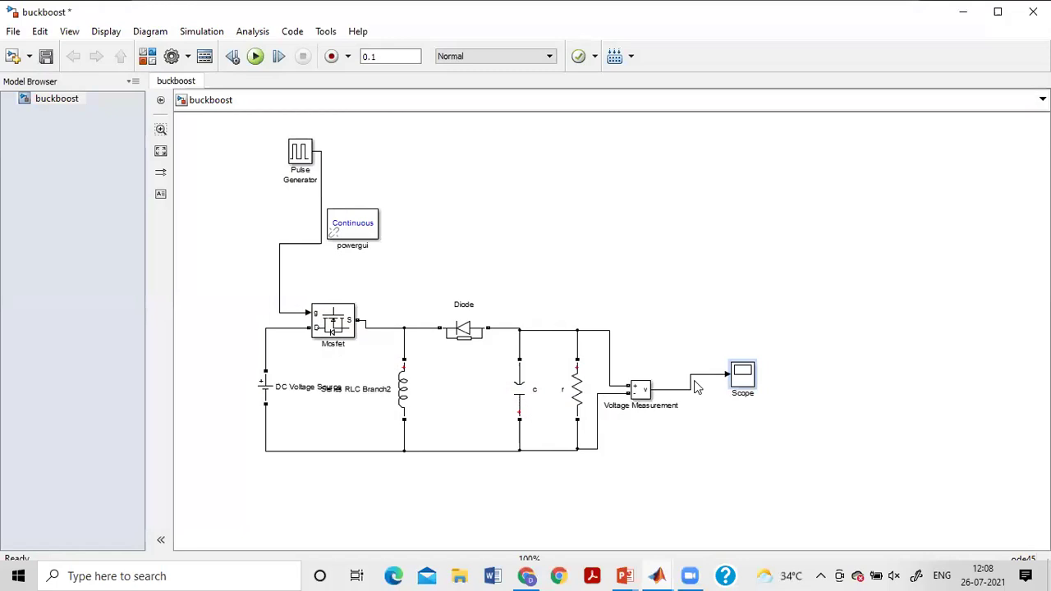
Step: Set the stop time to 1 s, rerun, and autoscale the Scope showing output settling near -80 V
double_click(742, 378)
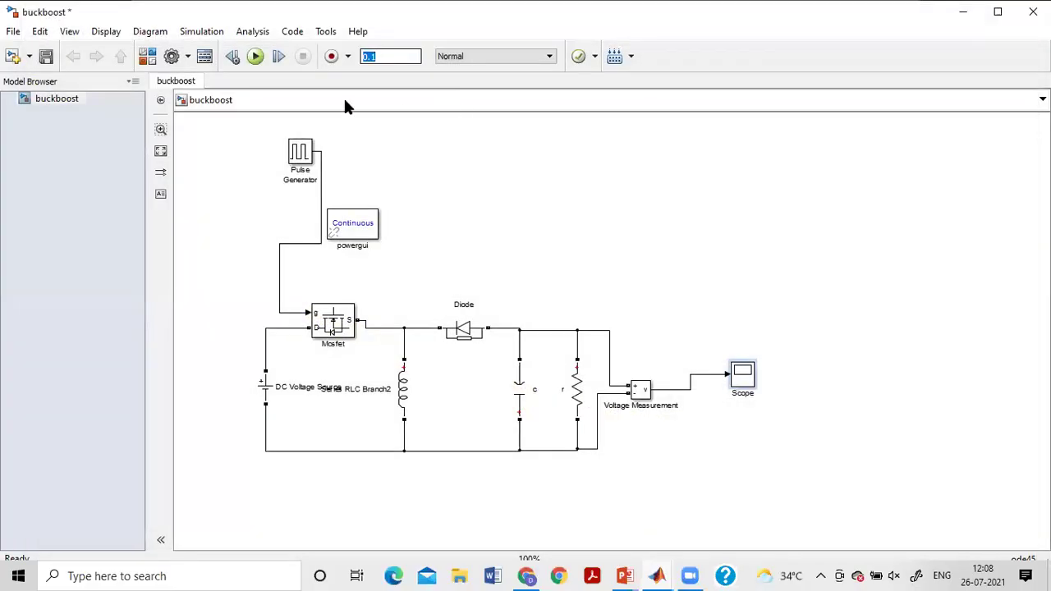
type("1")
left_click(255, 55)
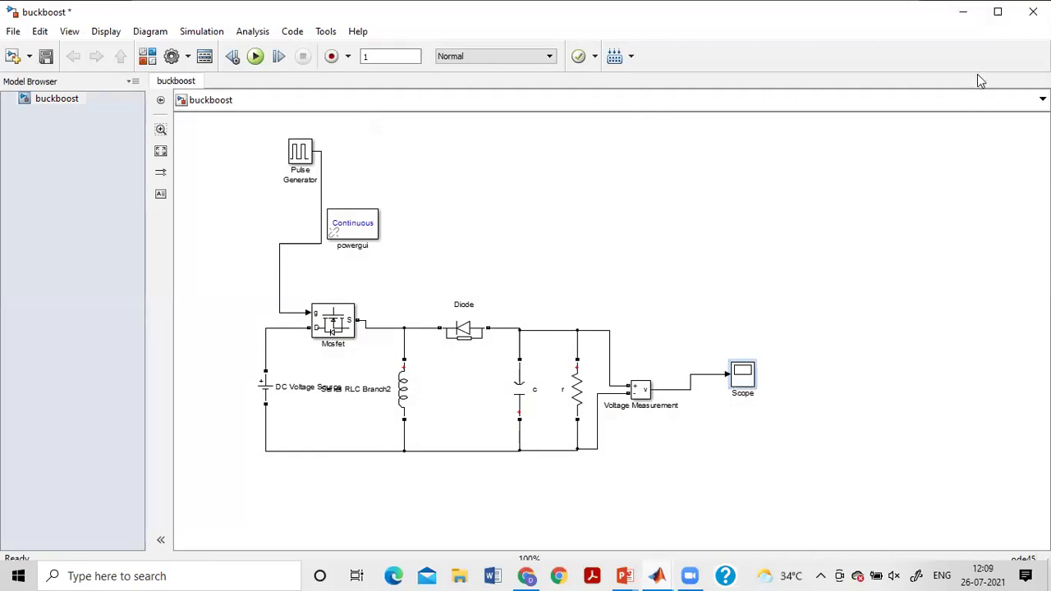
double_click(750, 380)
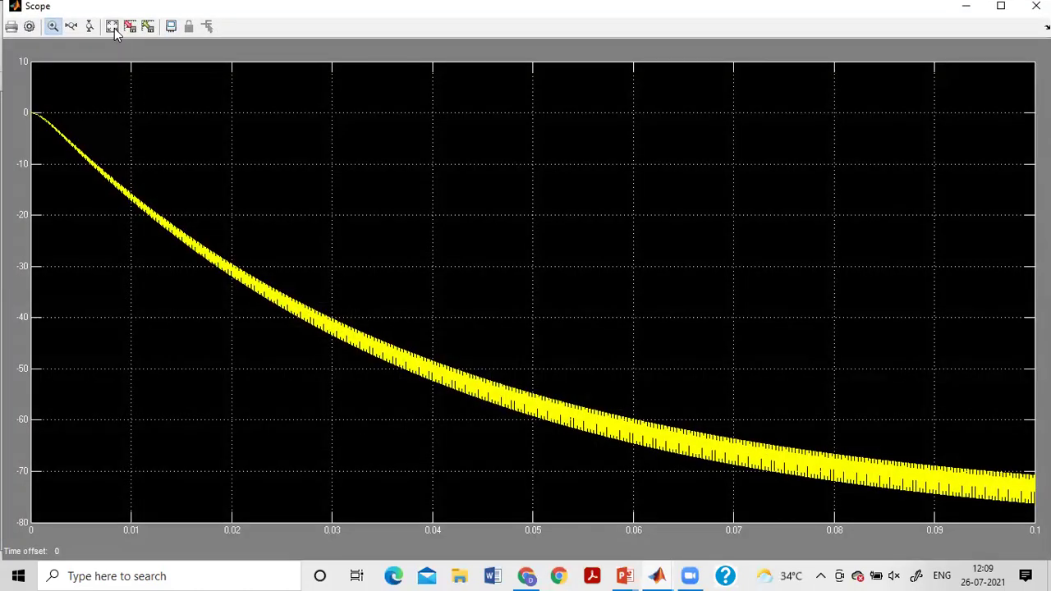
left_click(114, 28)
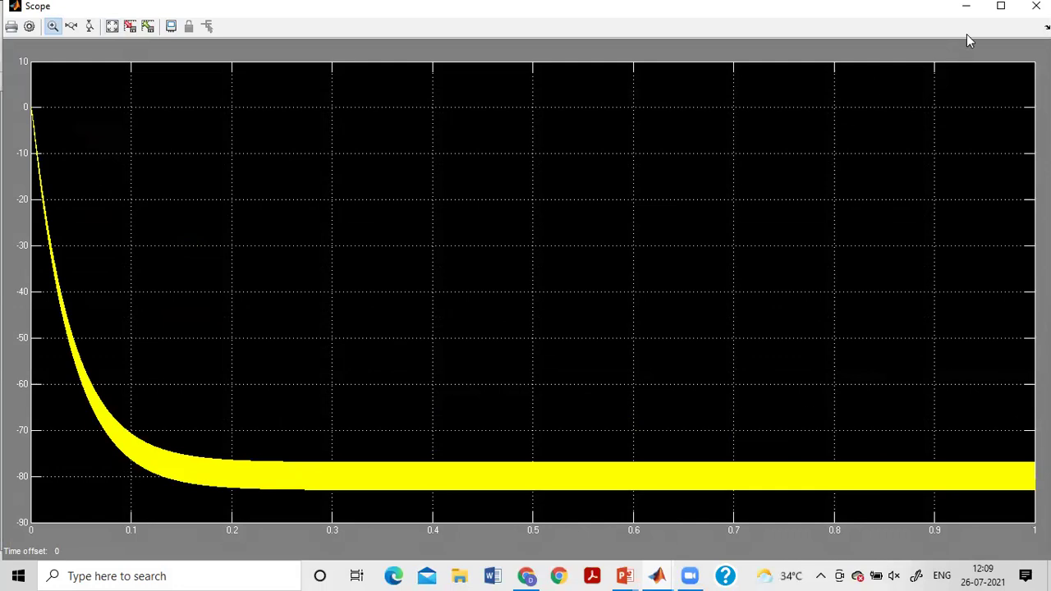
left_click(966, 6)
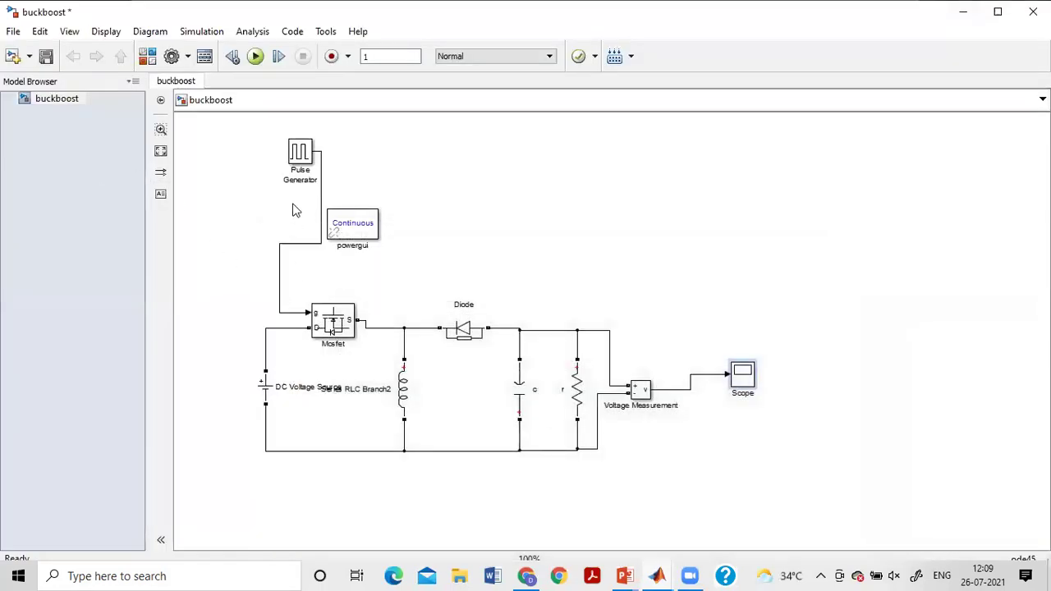
Step: Verify the 70% pulse width, then switch to the Buck Boost converter presentation slide
double_click(299, 156)
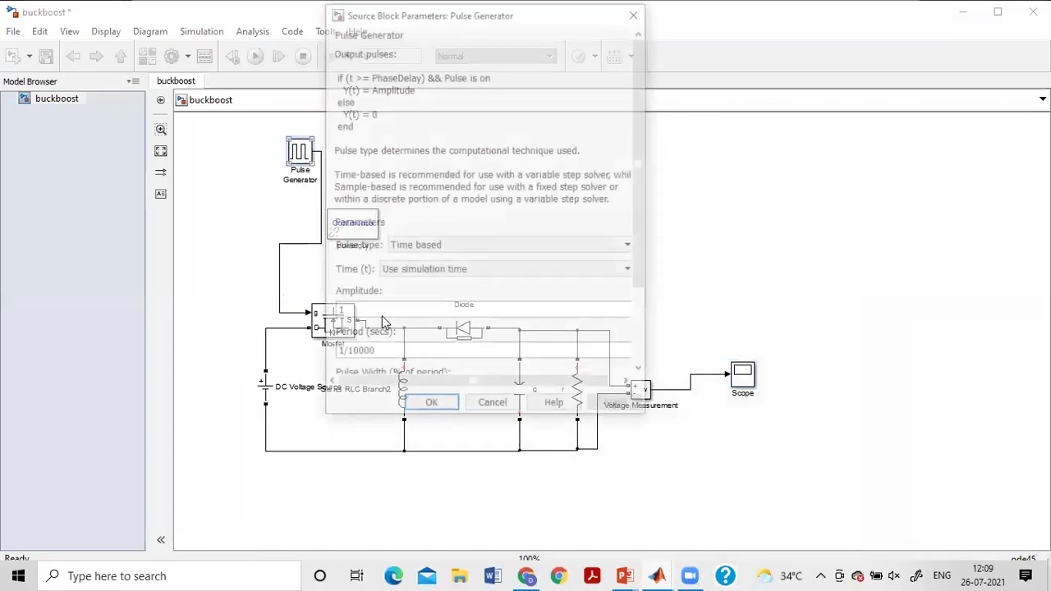
scroll(422, 333, "down", 3)
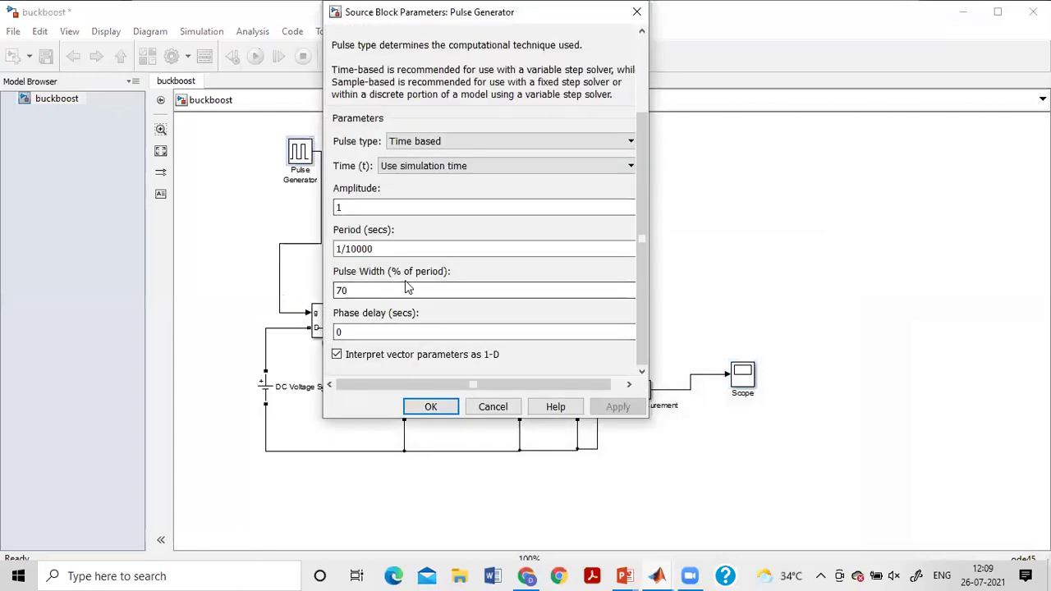
left_click(638, 14)
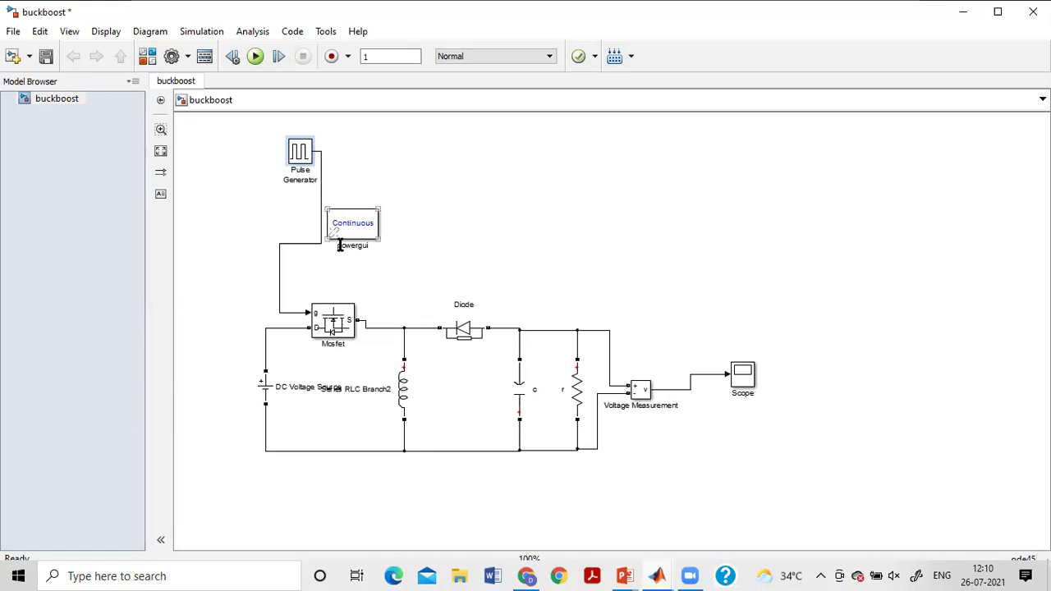
left_click(438, 172)
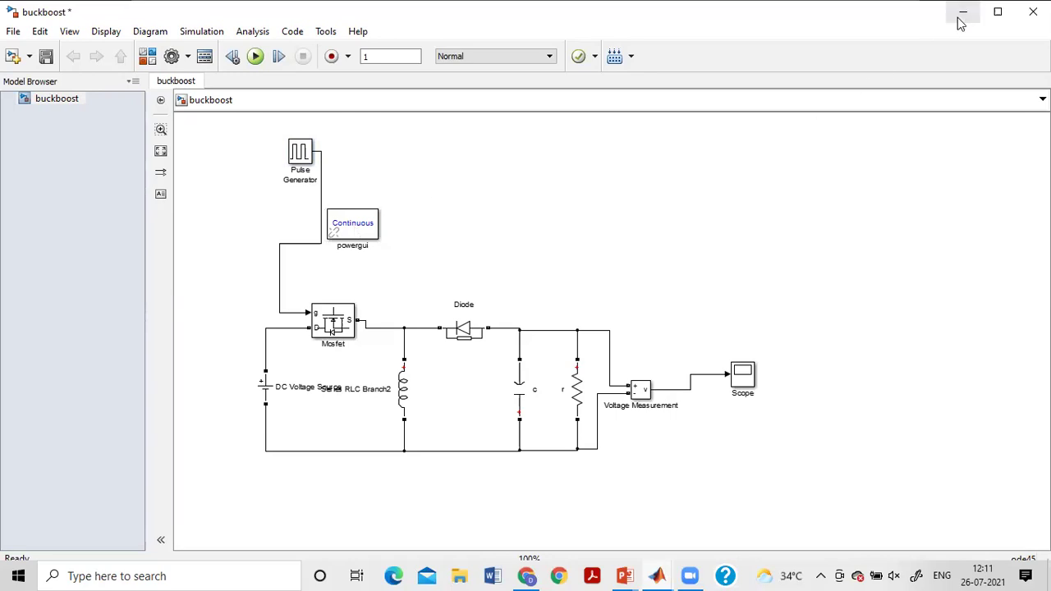
key("alt+Tab")
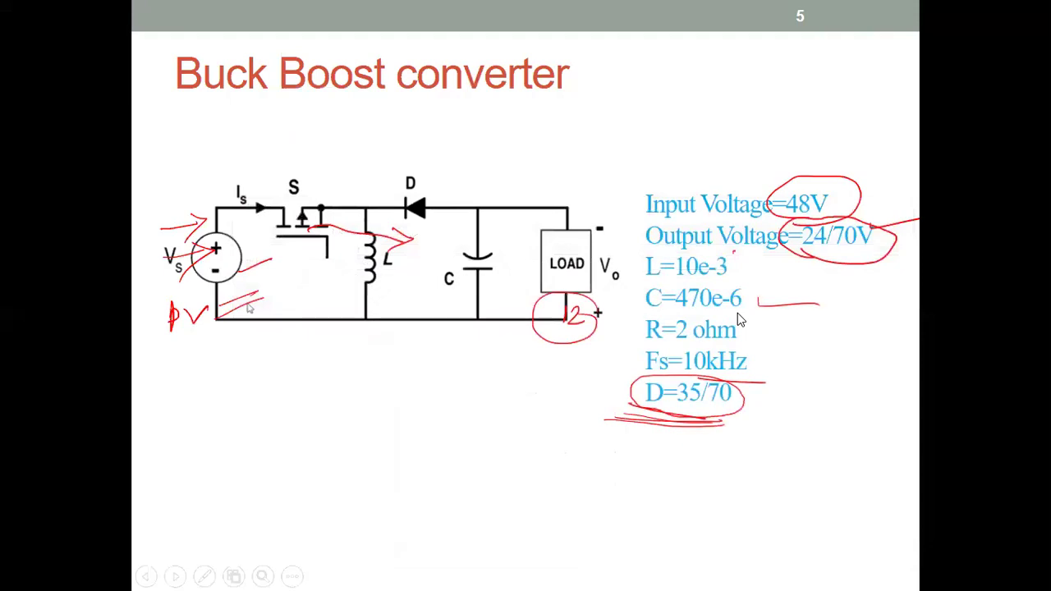